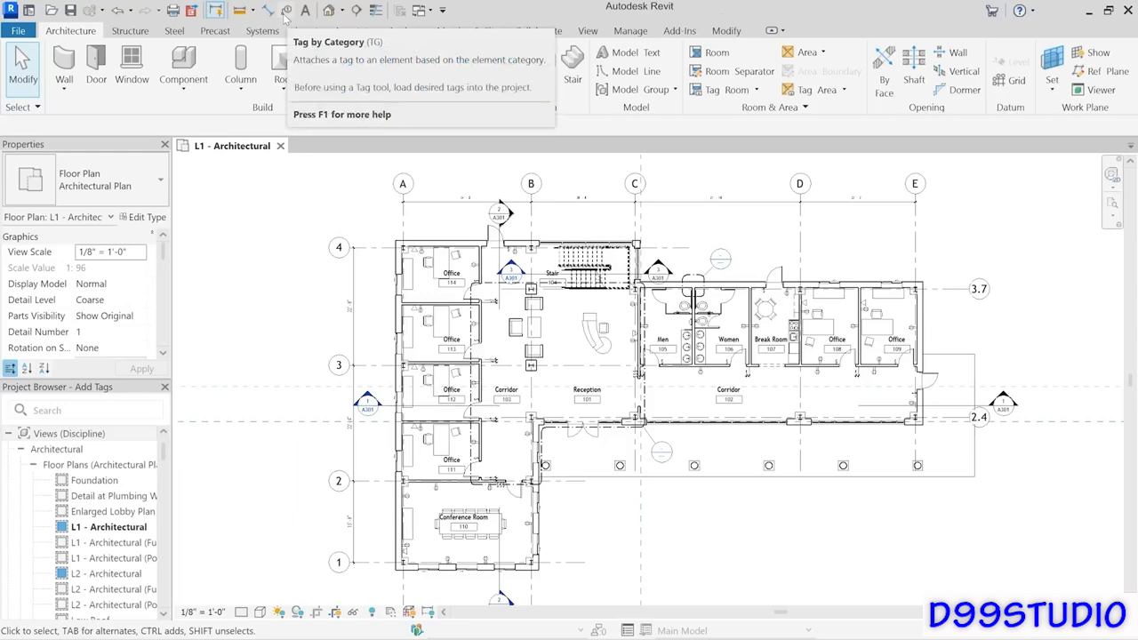
Step: Tag by category, with leader lines, the partition walls below offices 114 and 113 and the corridor-side wall of office 113
click(354, 34)
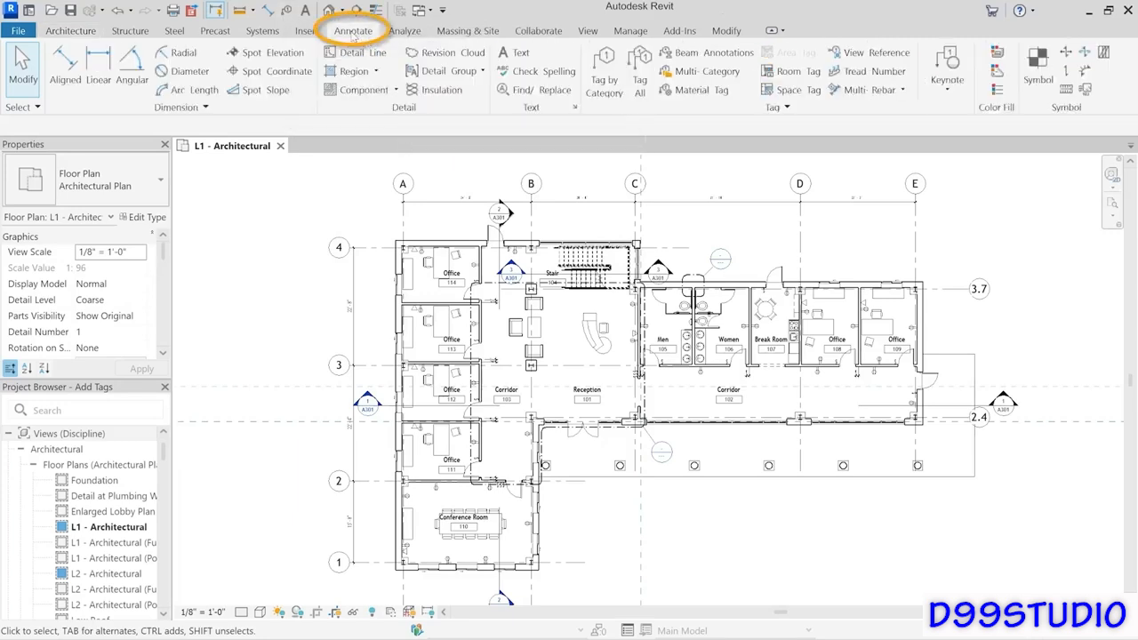
click(605, 88)
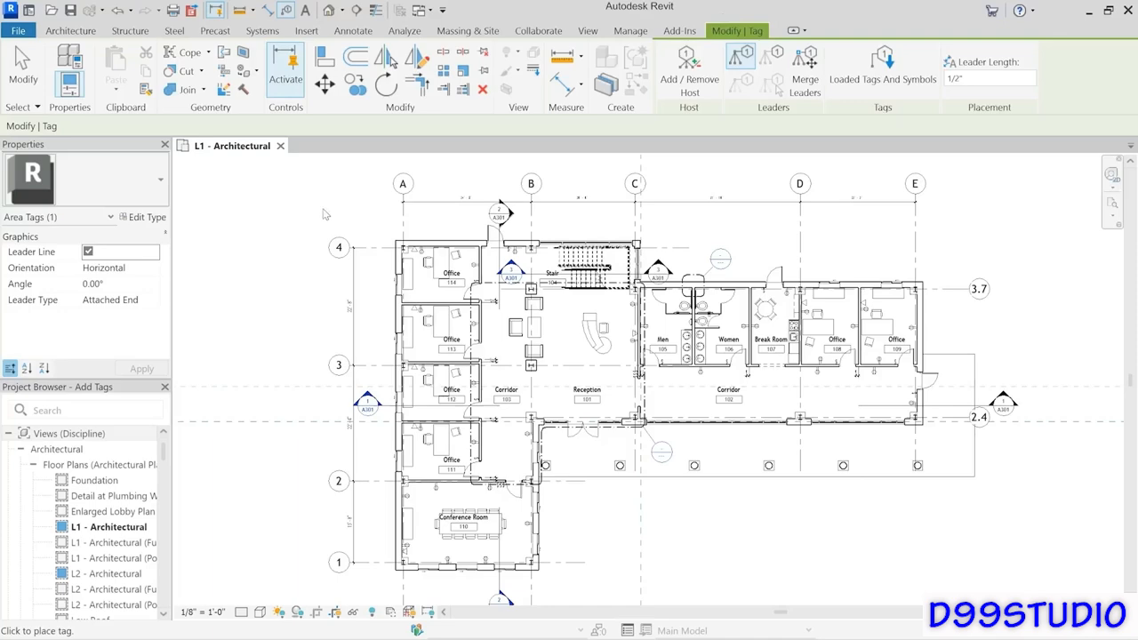
scroll(432, 230, up, 3)
scroll(431, 229, up, 2)
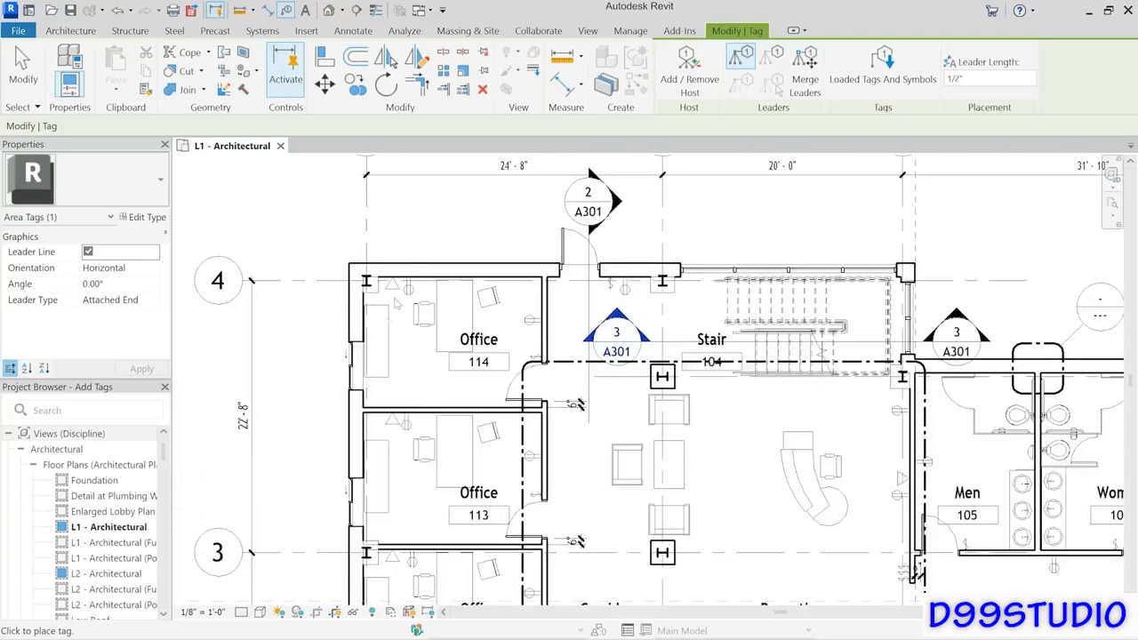
scroll(431, 392, up, 1)
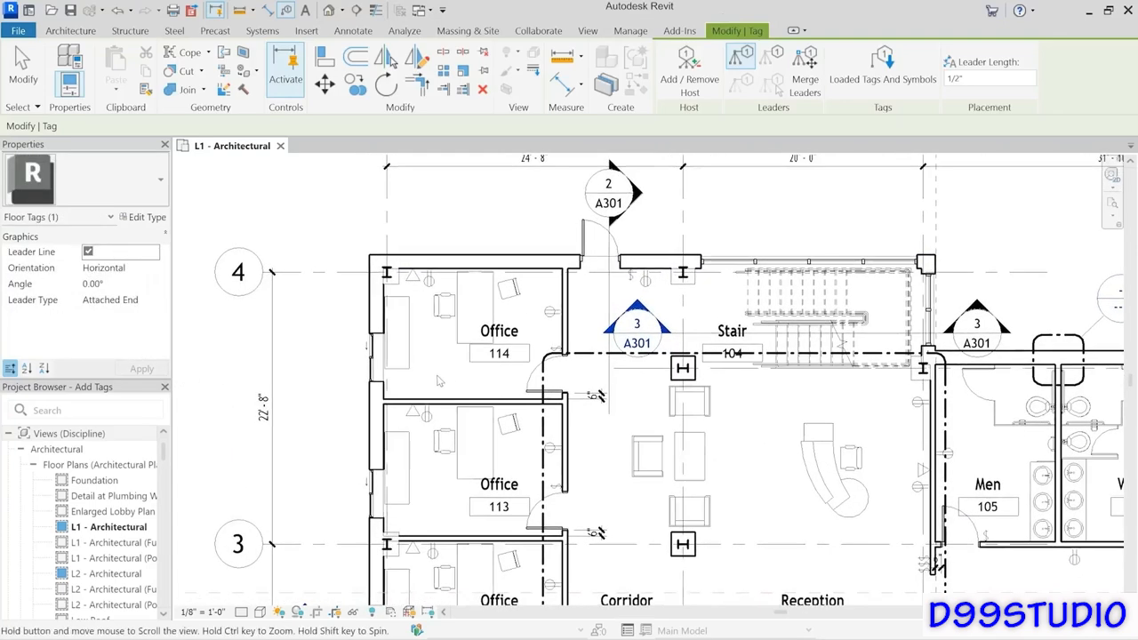
middle_drag(431, 392, 439, 381)
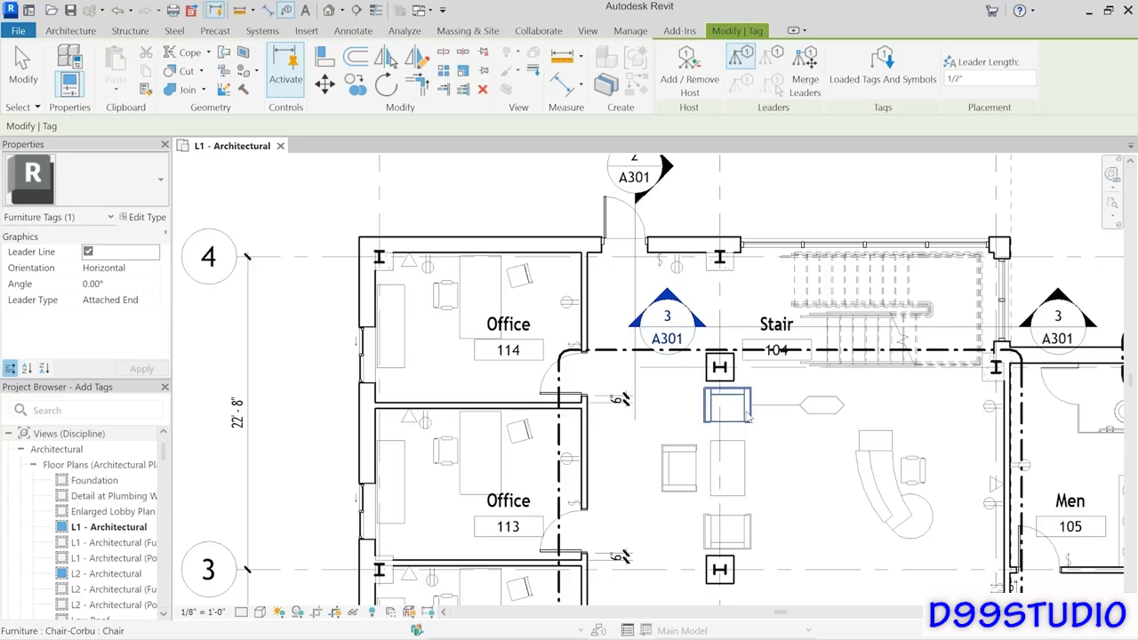
click(433, 404)
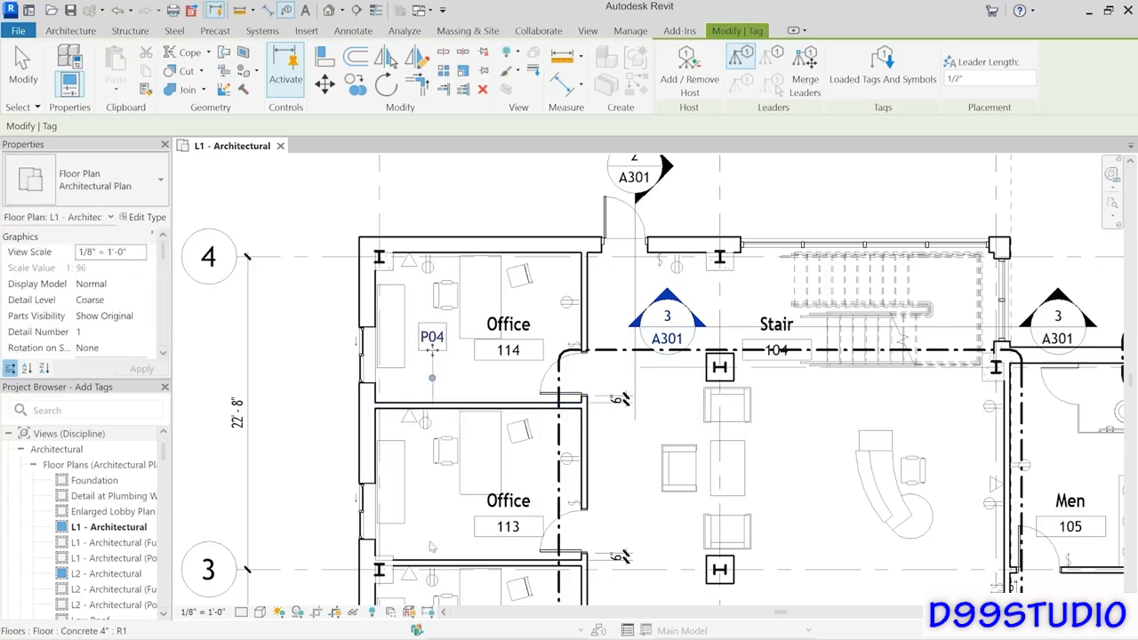
click(427, 498)
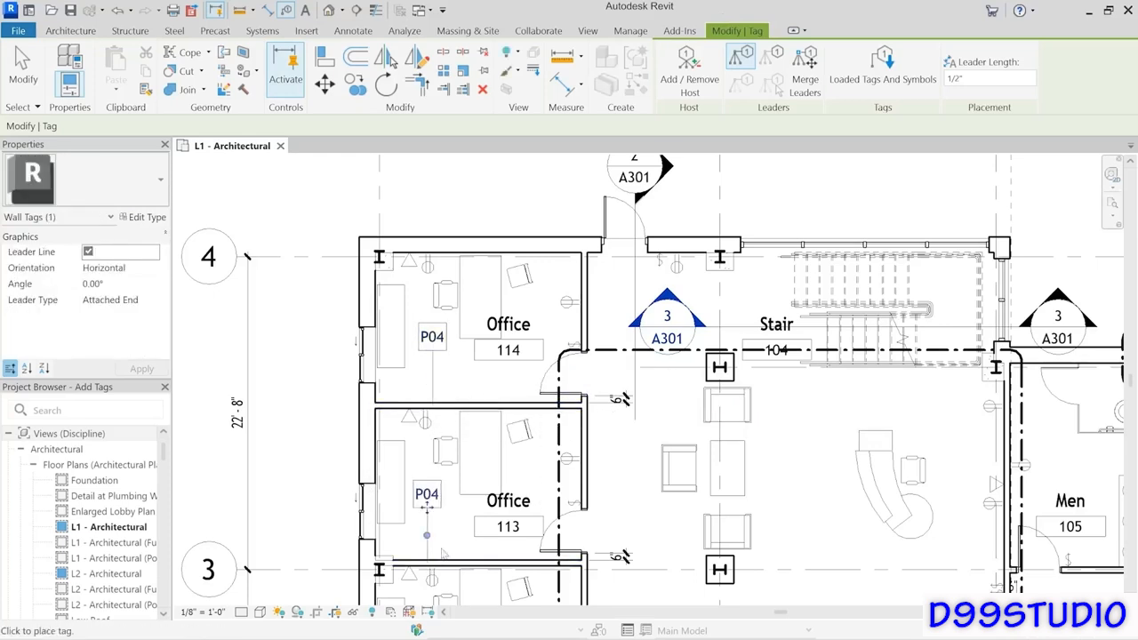
click(593, 434)
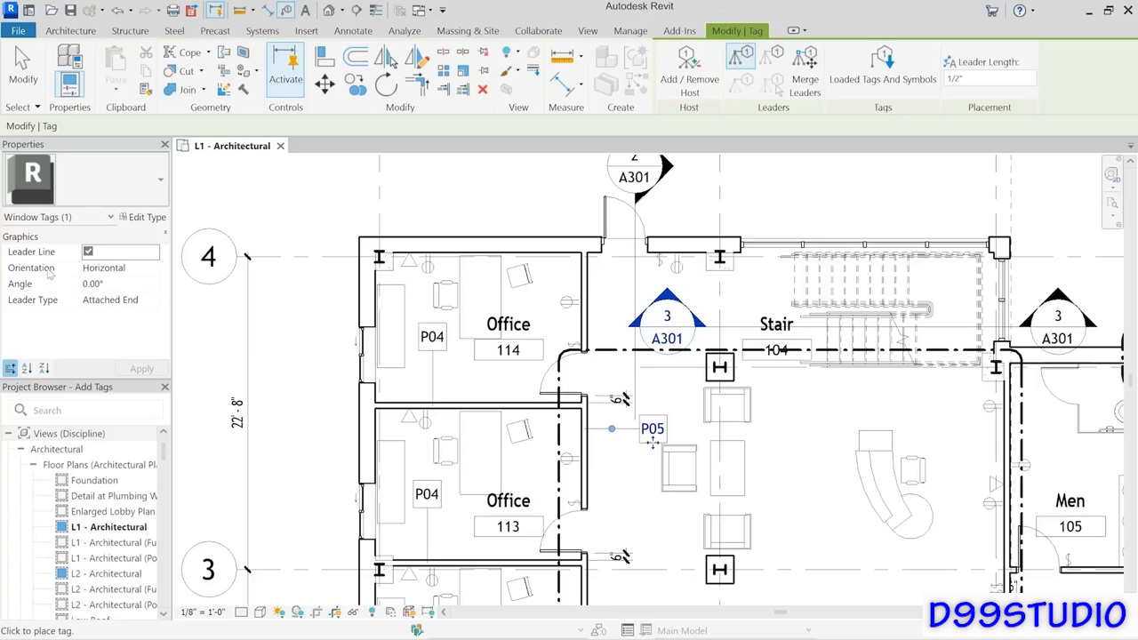
Step: Turn off the leader line and tag the exterior door near the stair and the doors of offices 114 and 113
click(88, 252)
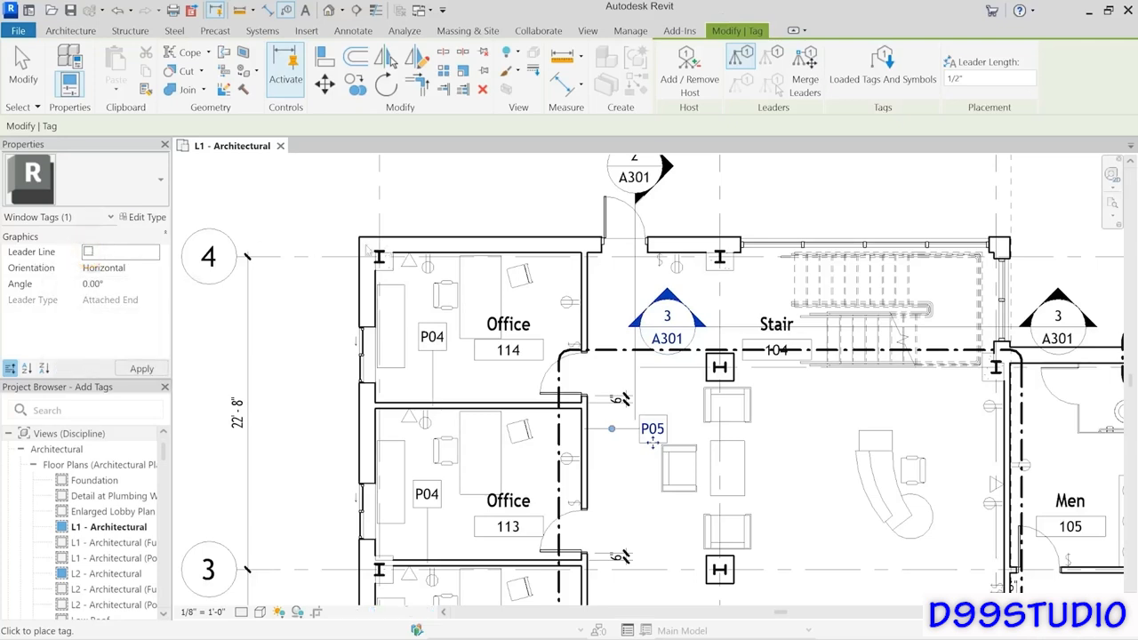
click(622, 236)
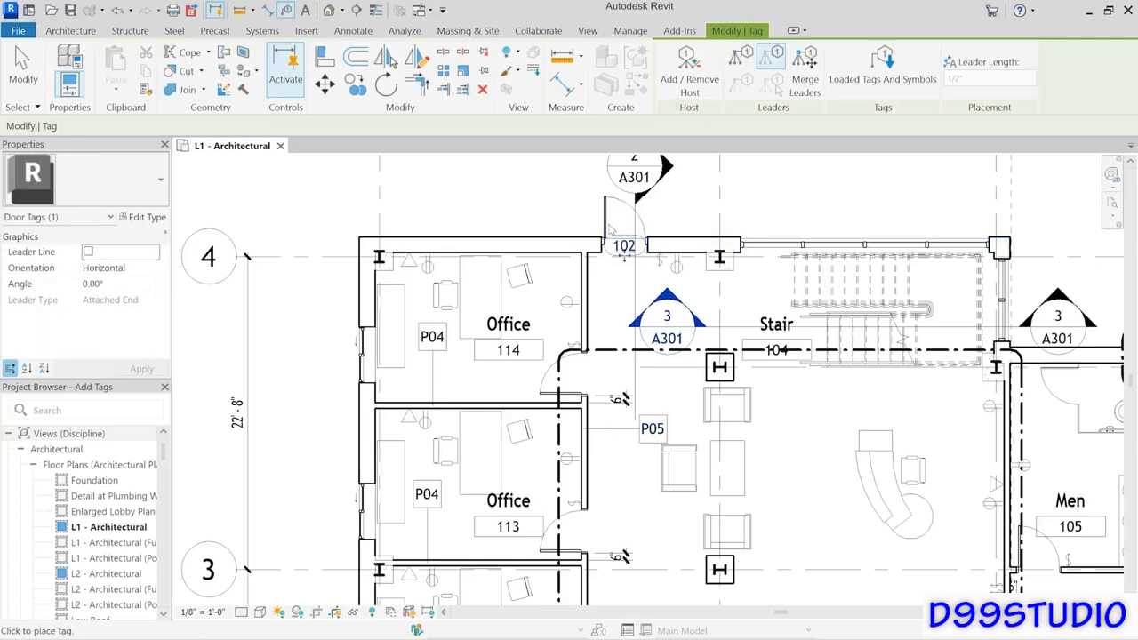
click(568, 394)
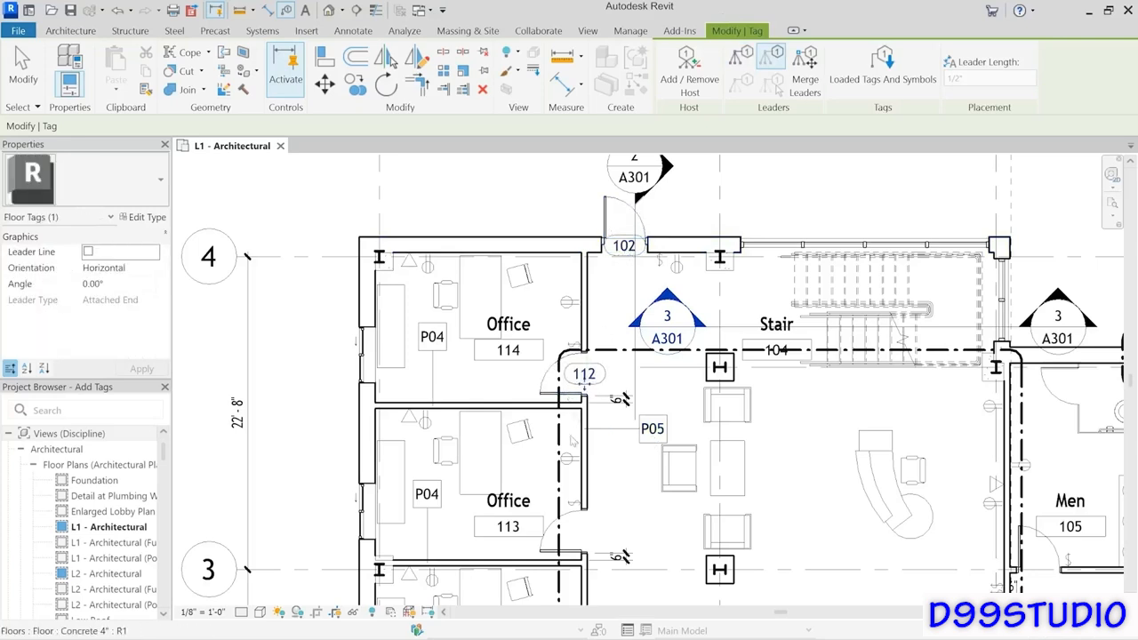
click(551, 535)
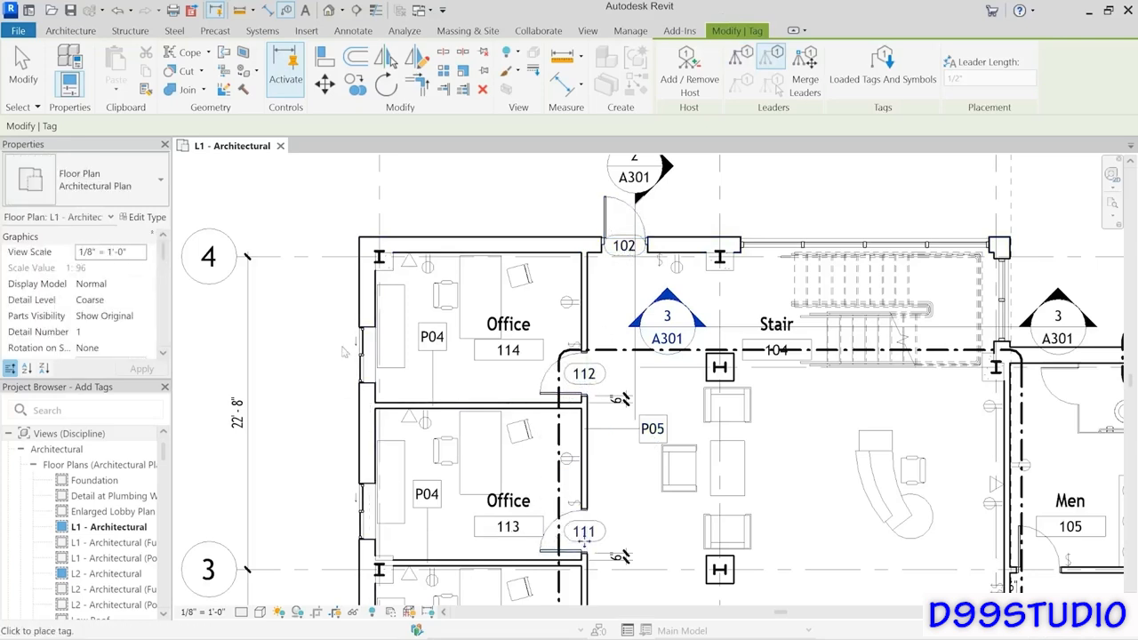
Step: Tag the windows of offices 114 and 113 and the furniture in the reception seating area without leaders, and finish tagging
click(364, 368)
click(364, 522)
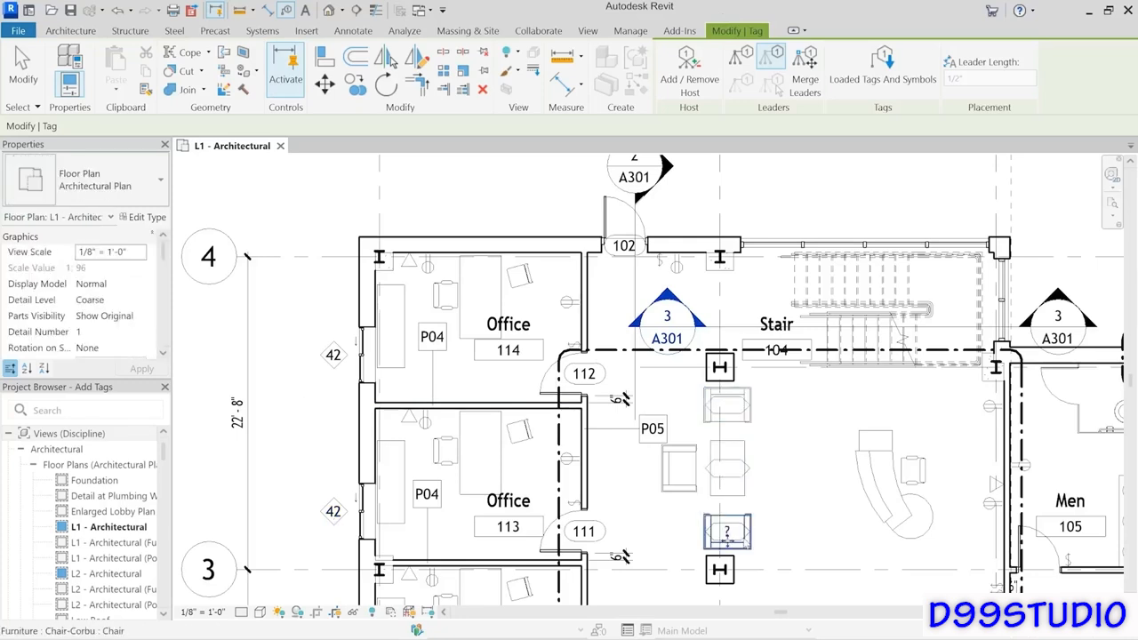
click(728, 532)
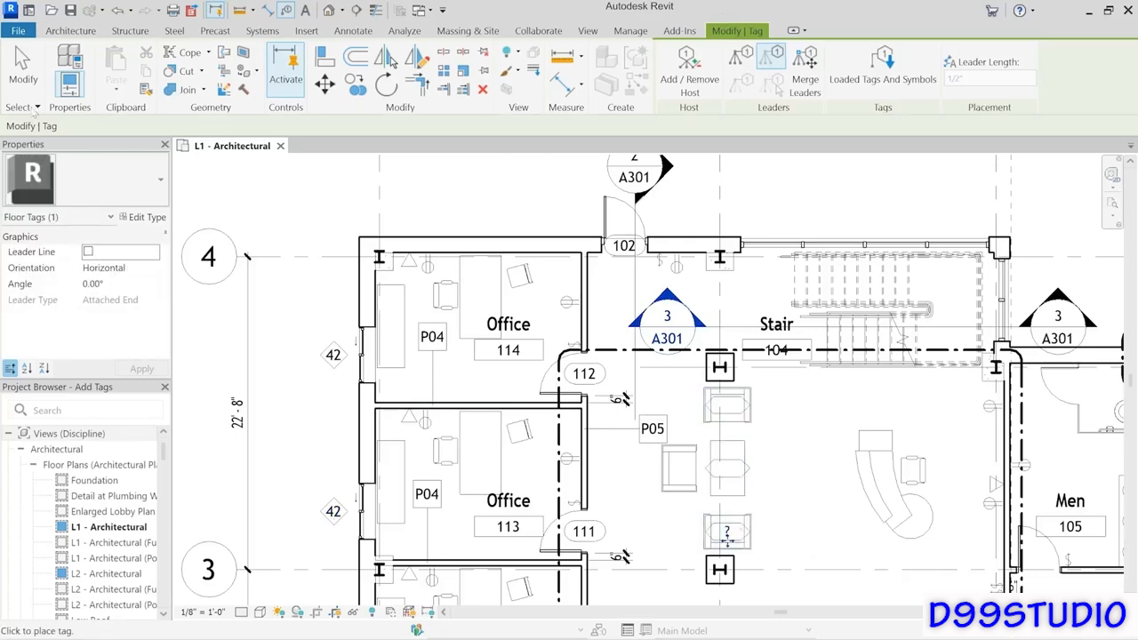
click(23, 72)
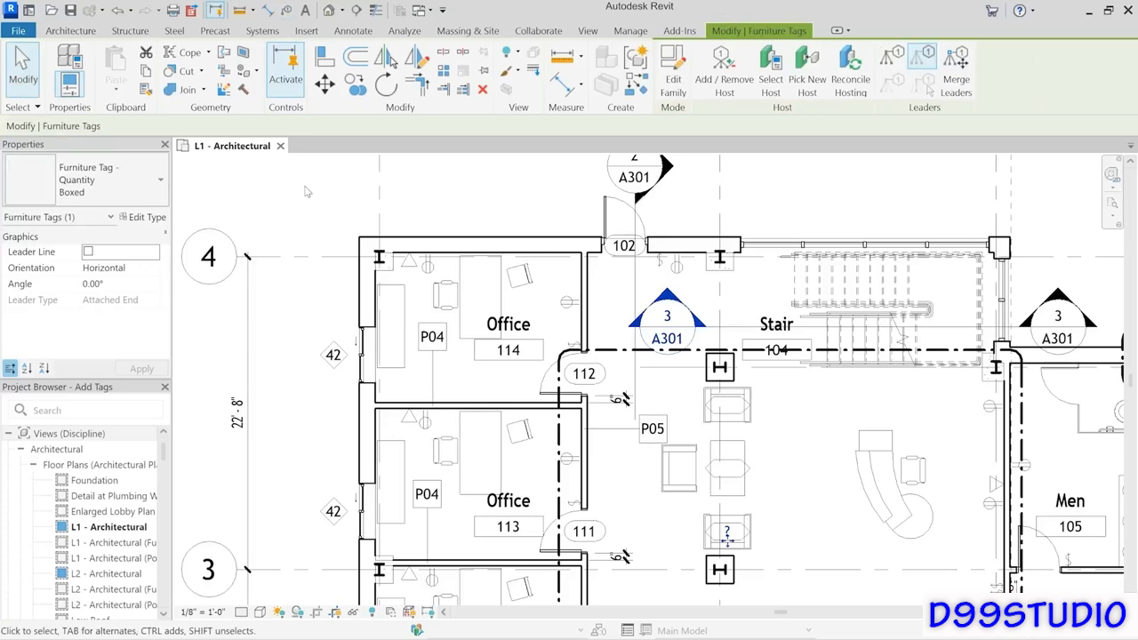
key(Delete)
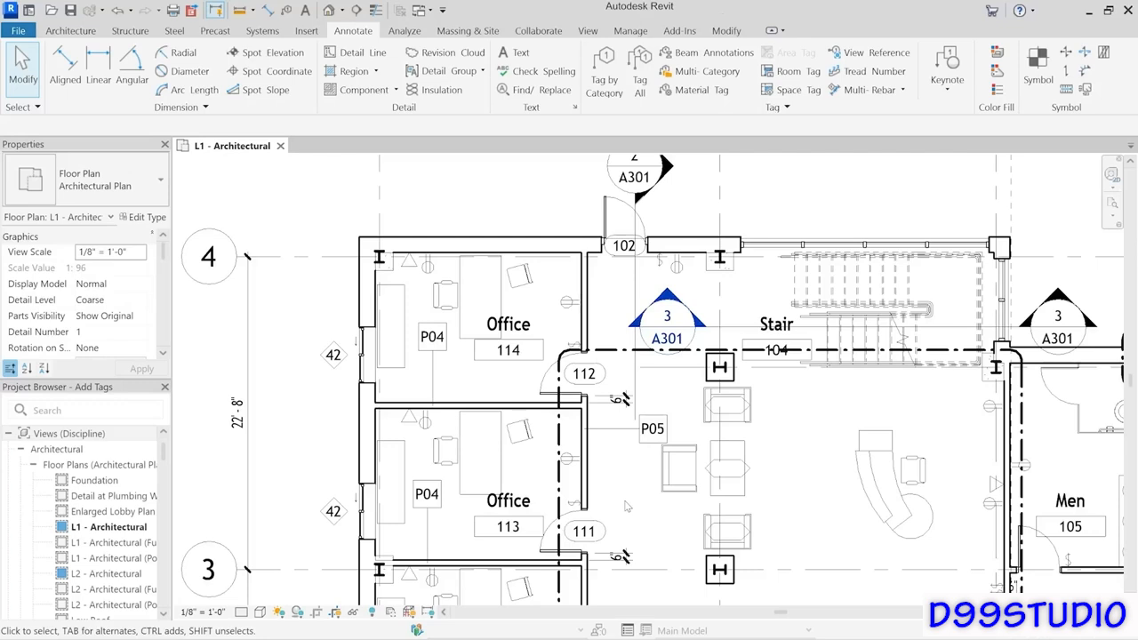
Step: Check the Mark instance property of the exterior door, the doors of offices 114 and 113, and the men's room door
click(607, 213)
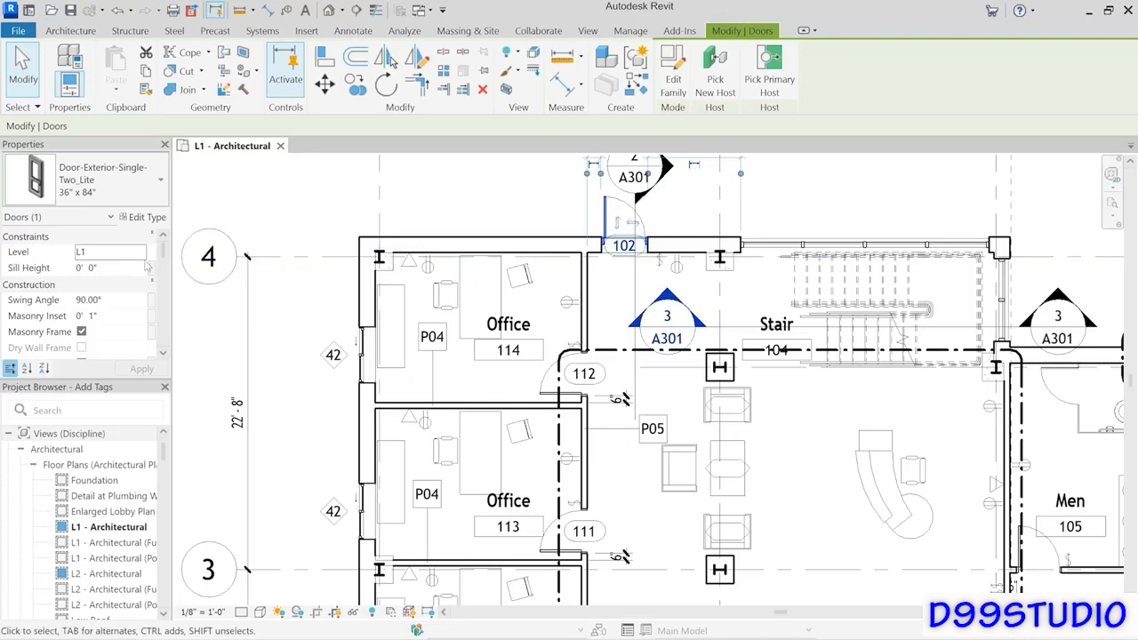
drag(164, 258, 165, 294)
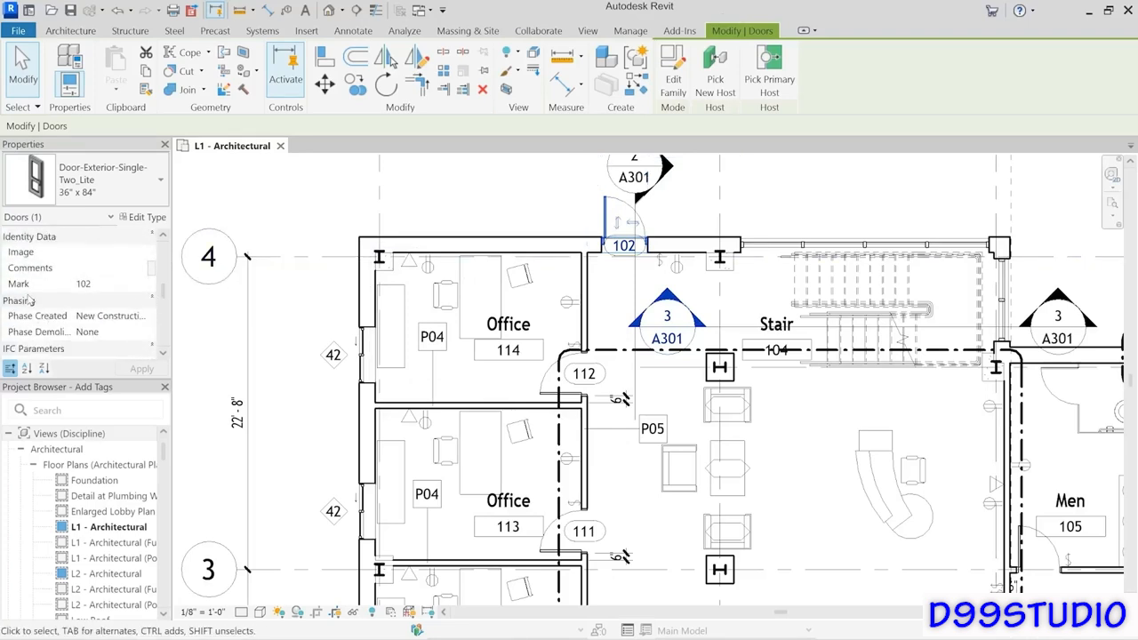
click(108, 282)
click(556, 393)
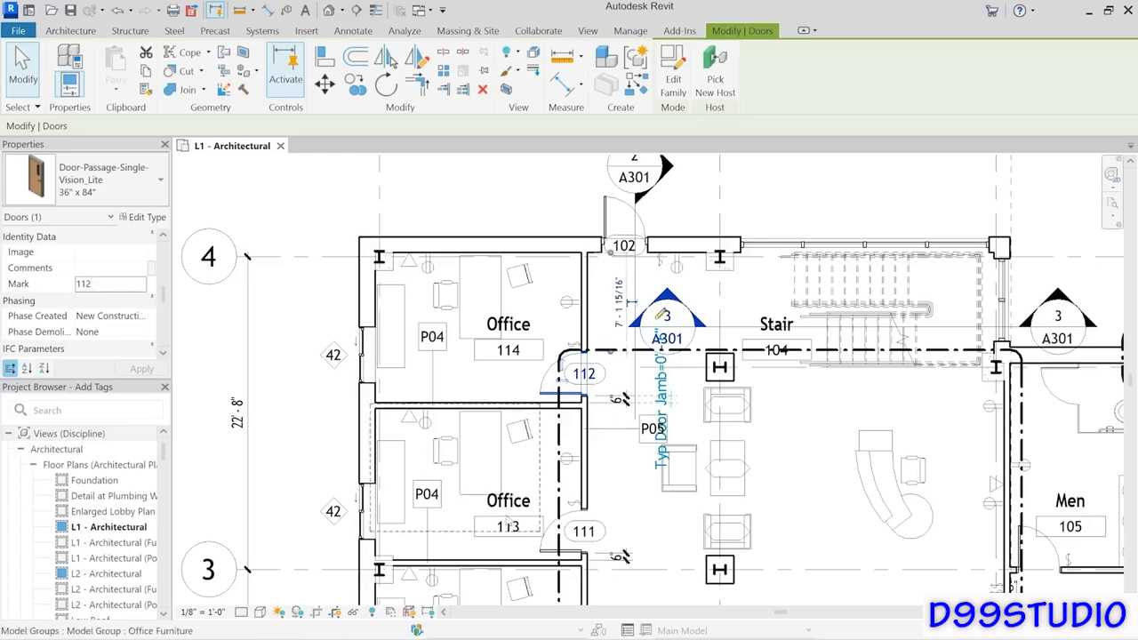
click(544, 551)
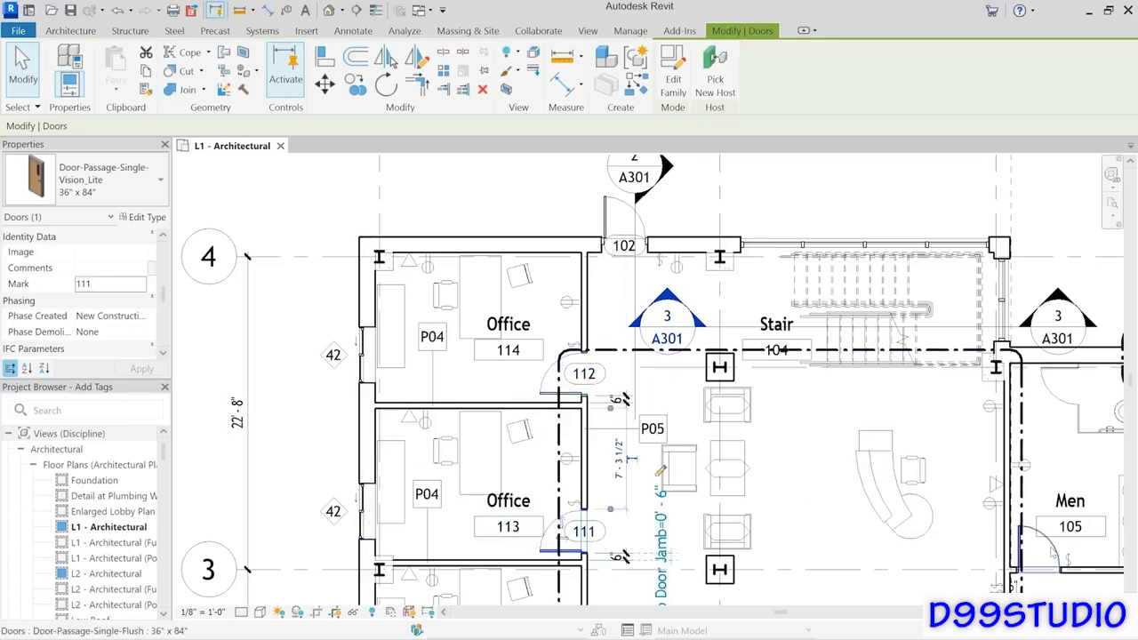
click(1055, 552)
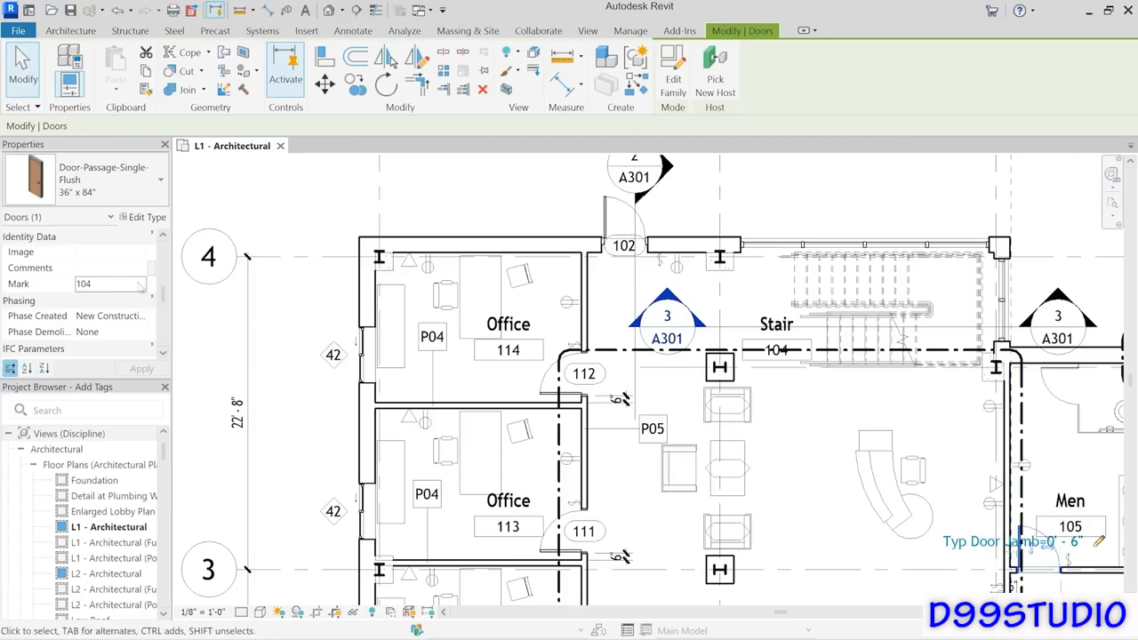
click(115, 283)
click(442, 203)
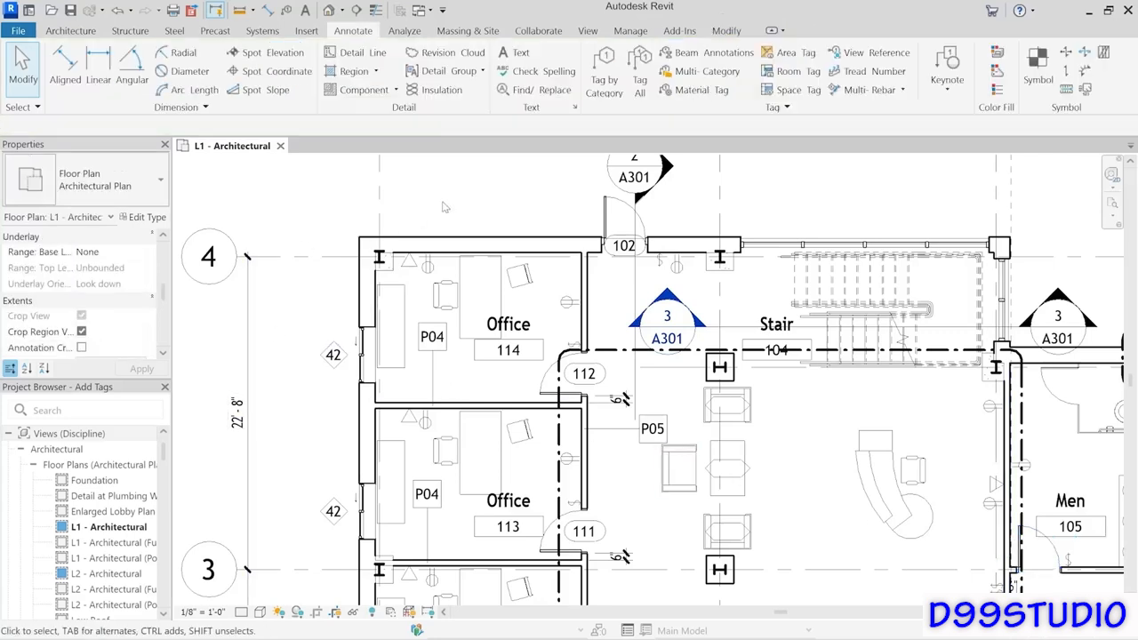
Step: Tag the men's room door by category without a leader and finish tagging
click(286, 11)
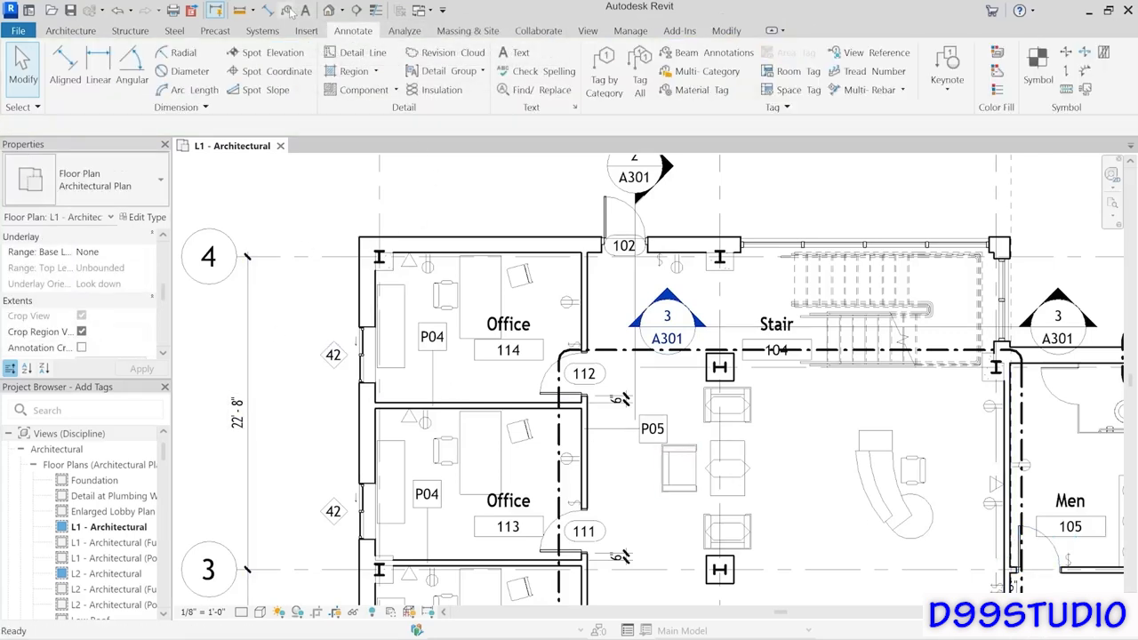
click(1042, 558)
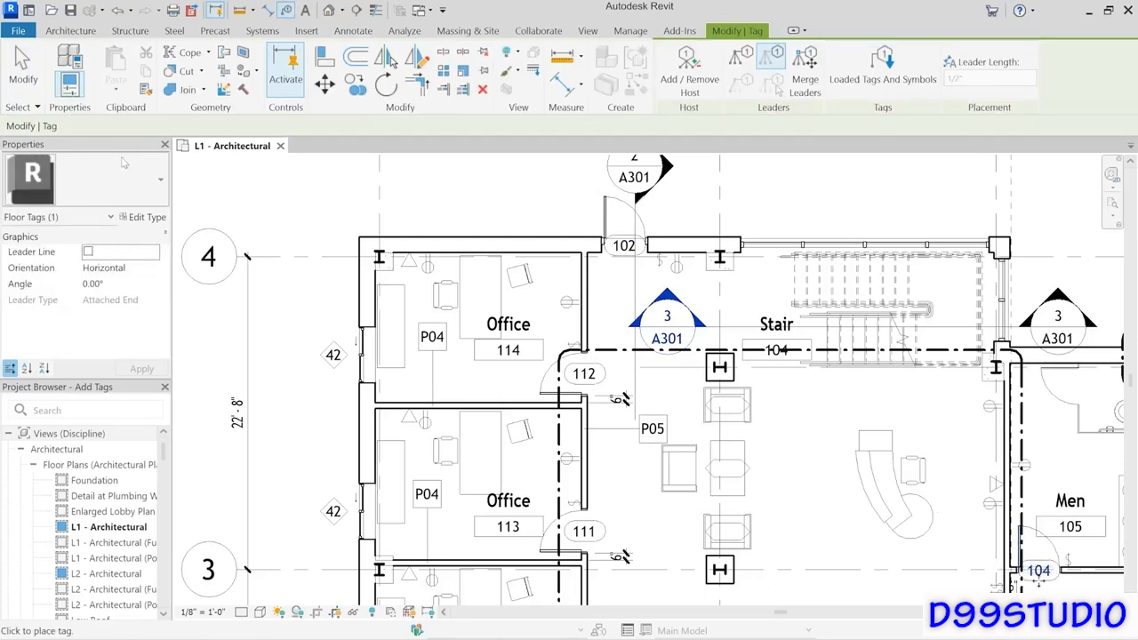
click(22, 69)
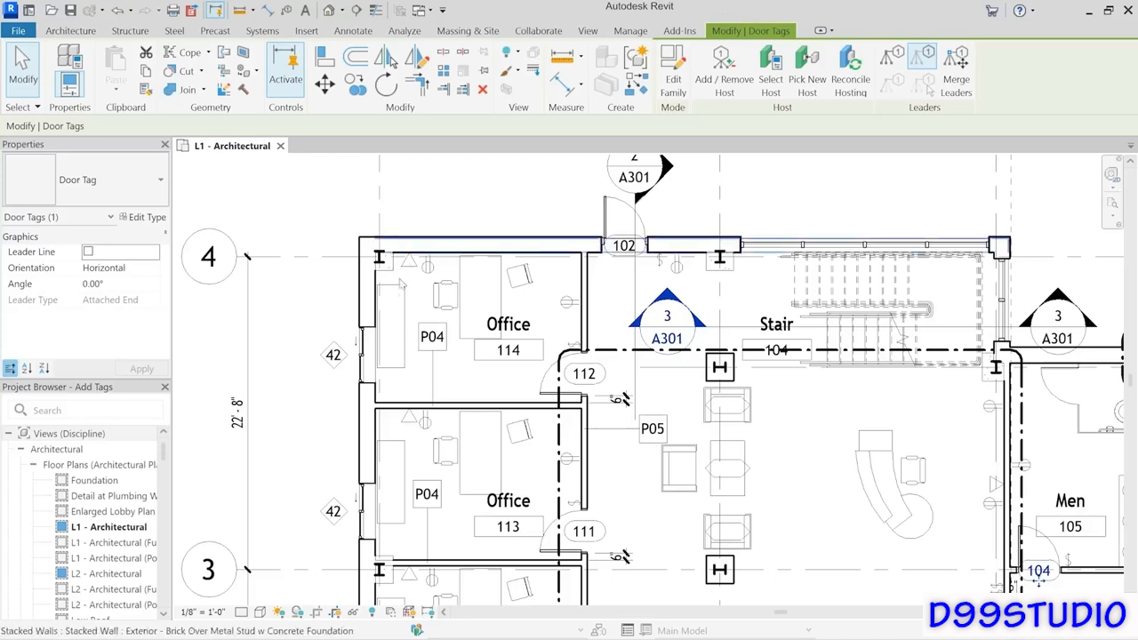
Step: Compare the Mark instance property of the windows in offices 114 and 113 with their tags
click(366, 365)
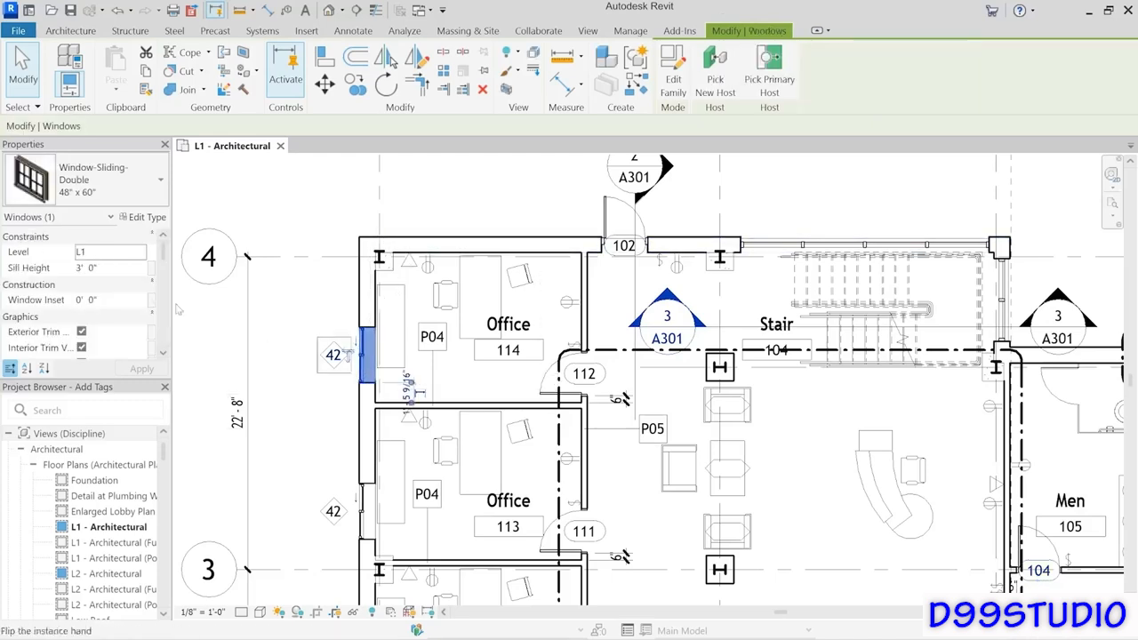
scroll(113, 302, down, 5)
scroll(113, 302, down, 3)
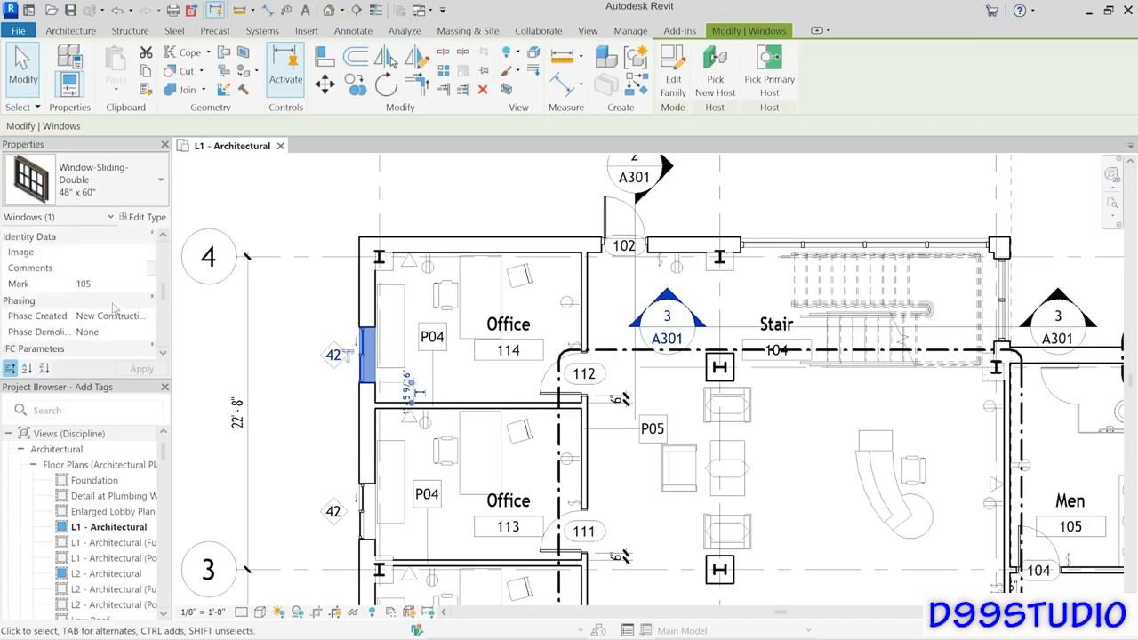
click(113, 284)
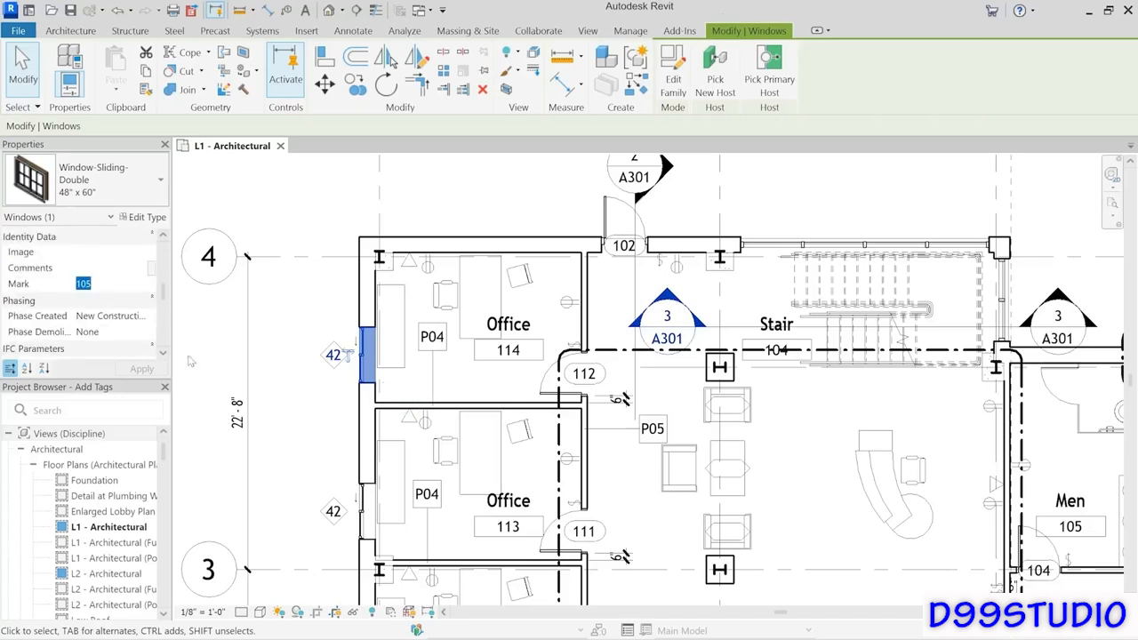
click(365, 512)
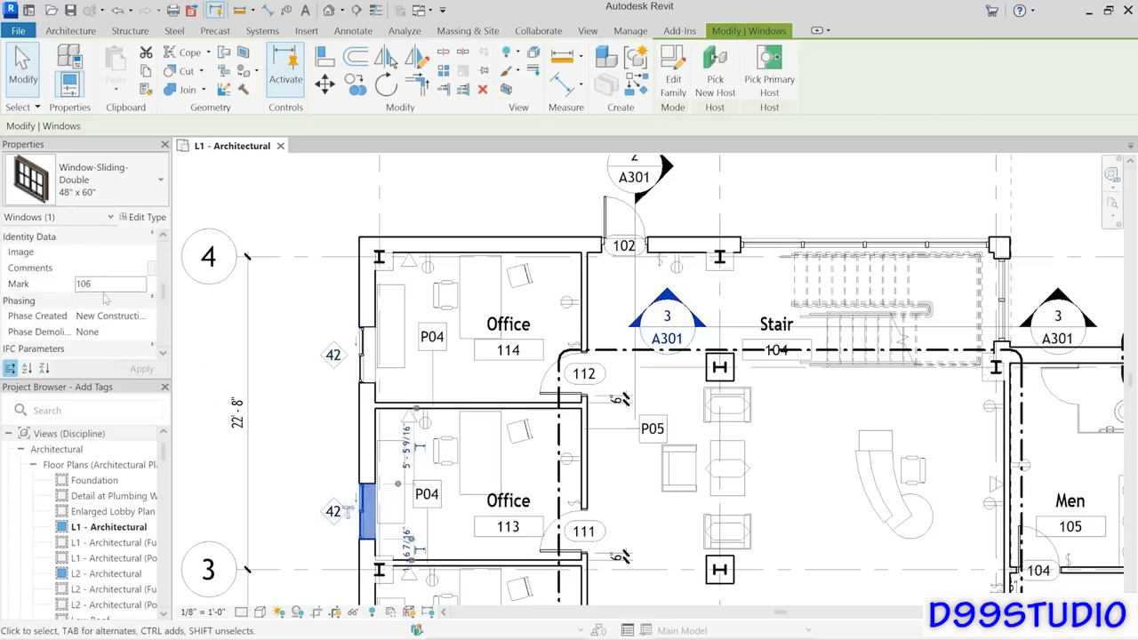
click(106, 283)
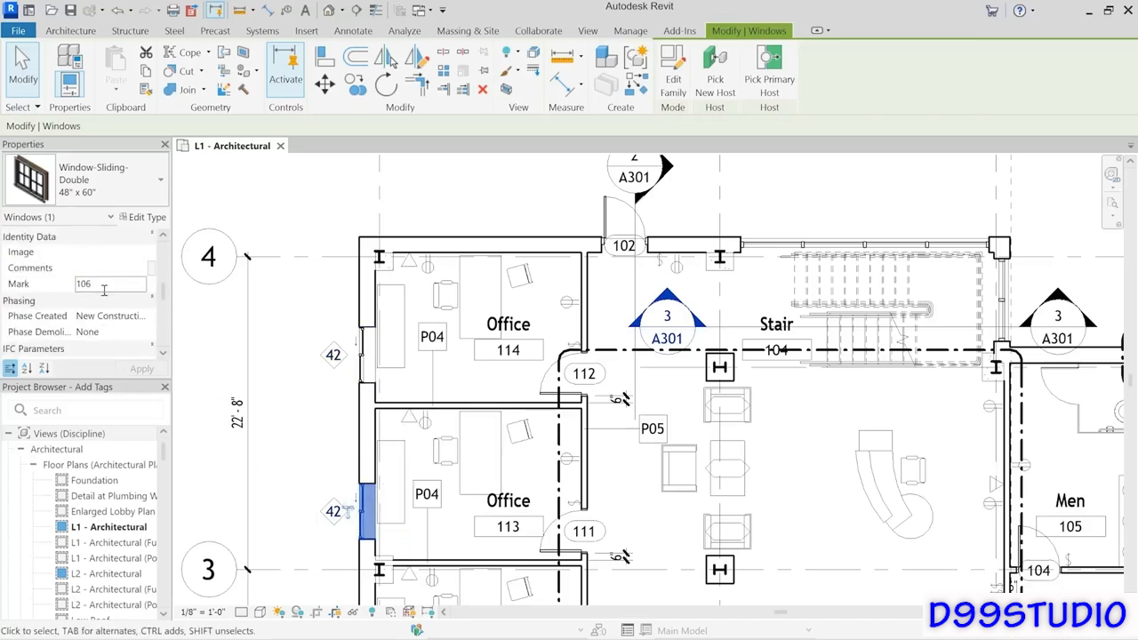
click(298, 411)
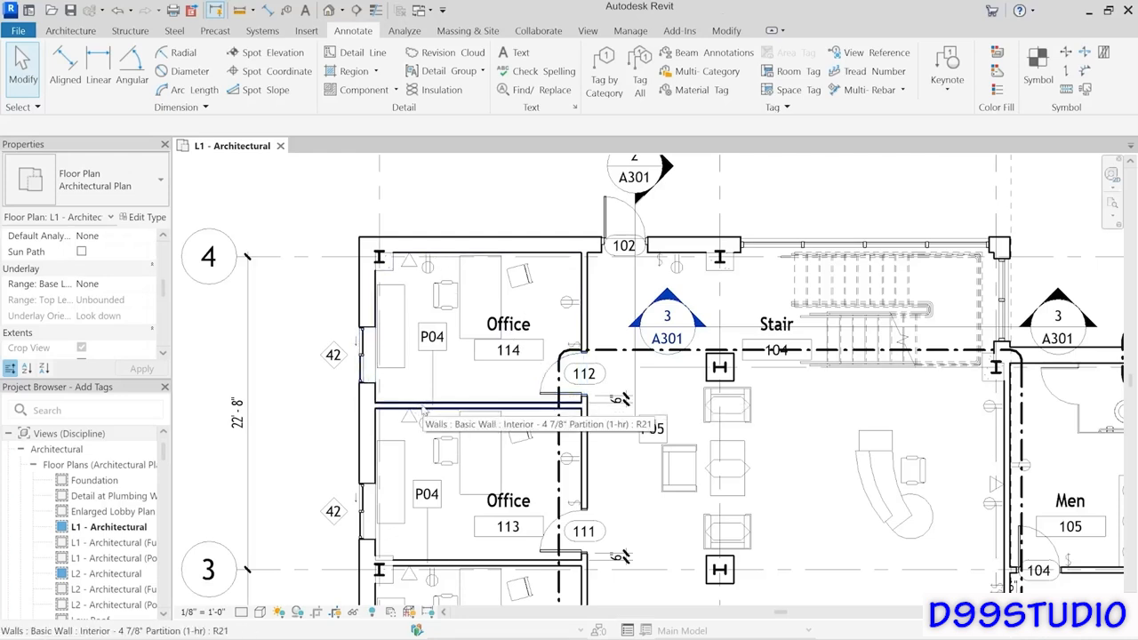
Step: Set the Type Mark of the 48" x 60" sliding double window type in office 114 to A
click(361, 375)
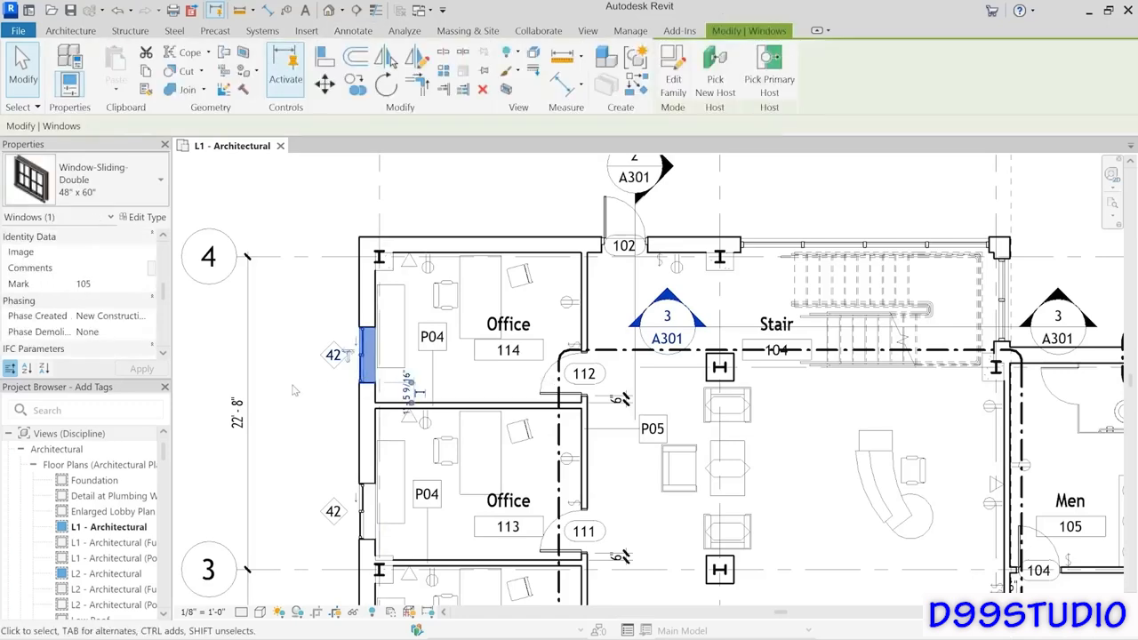
click(140, 220)
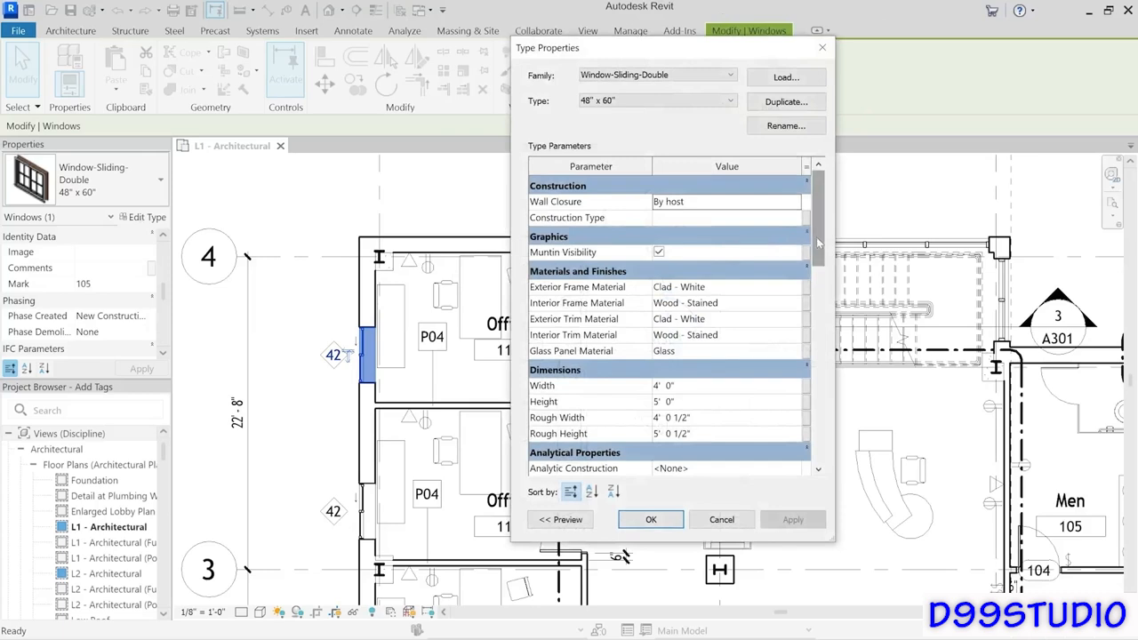
drag(818, 242, 816, 368)
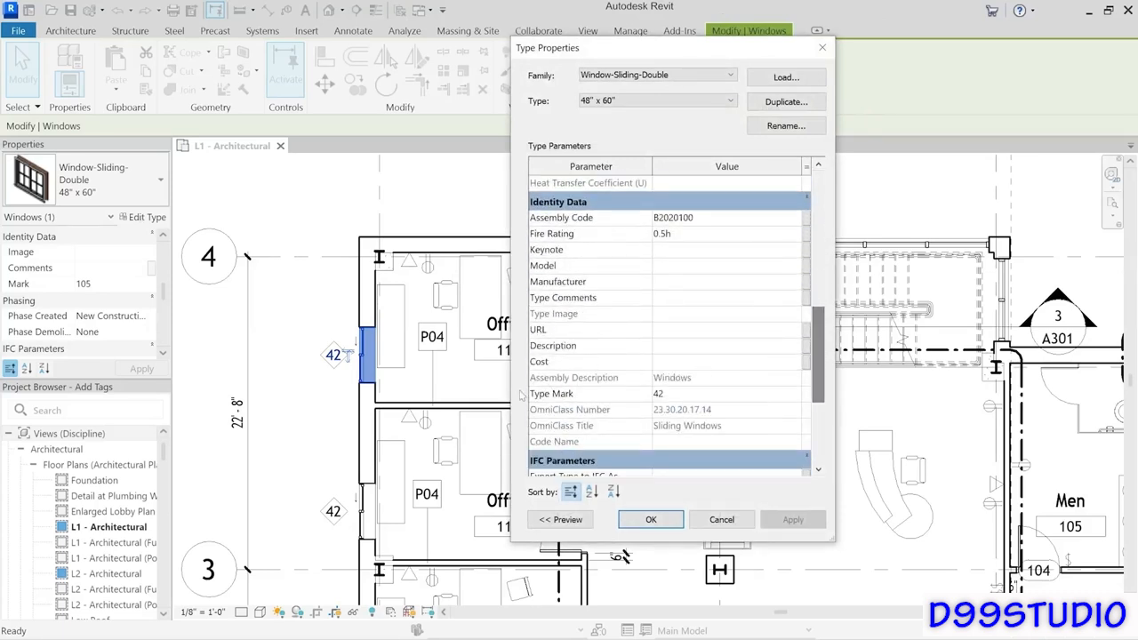
click(674, 397)
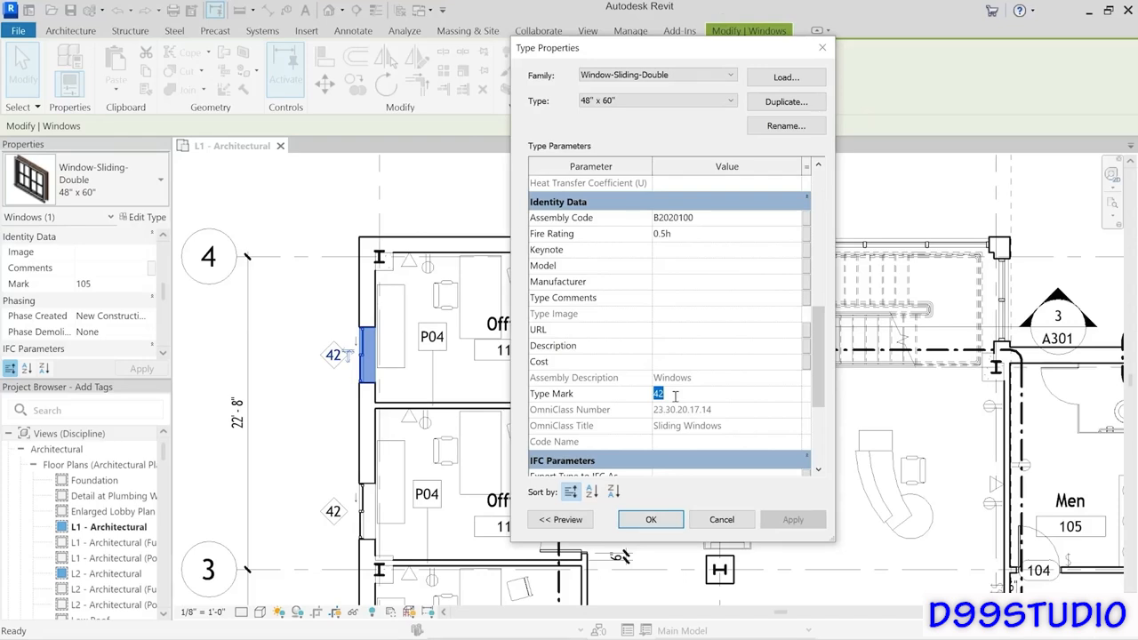
text(A)
click(651, 520)
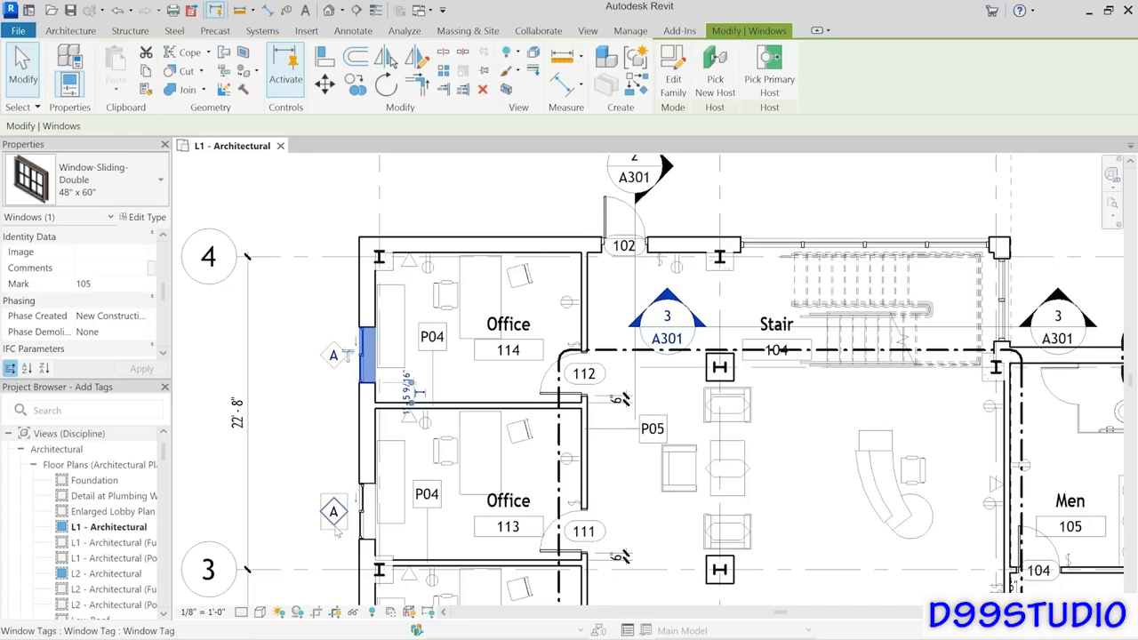
Step: Tag the exterior windows of offices 108 and 109 by category without leaders and finish tagging
middle_drag(938, 450, 168, 434)
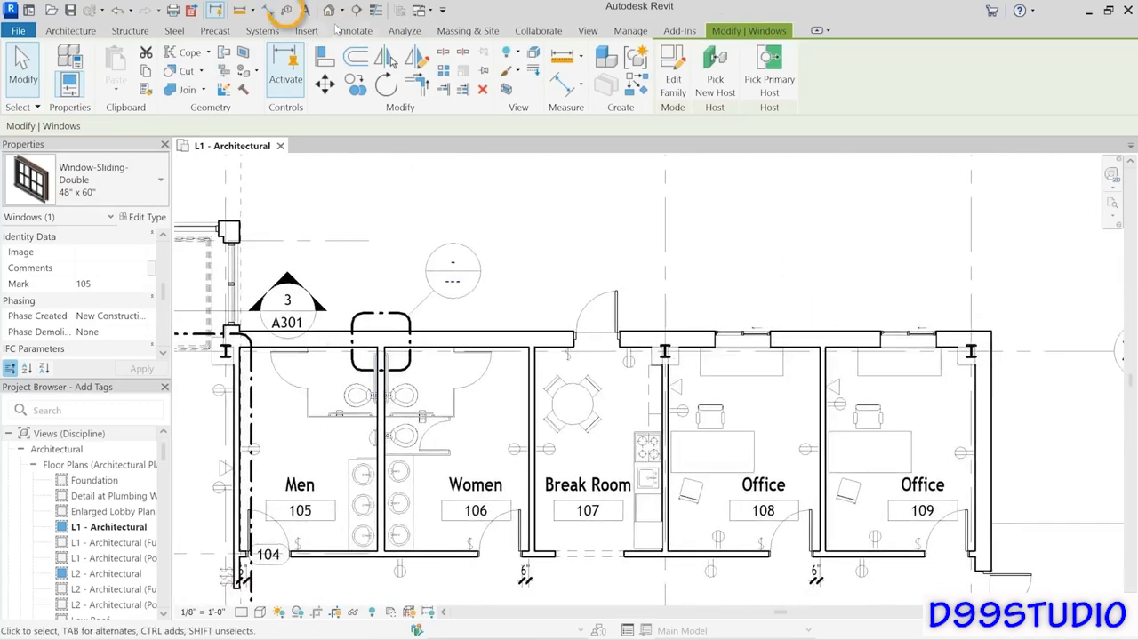
click(286, 10)
click(750, 338)
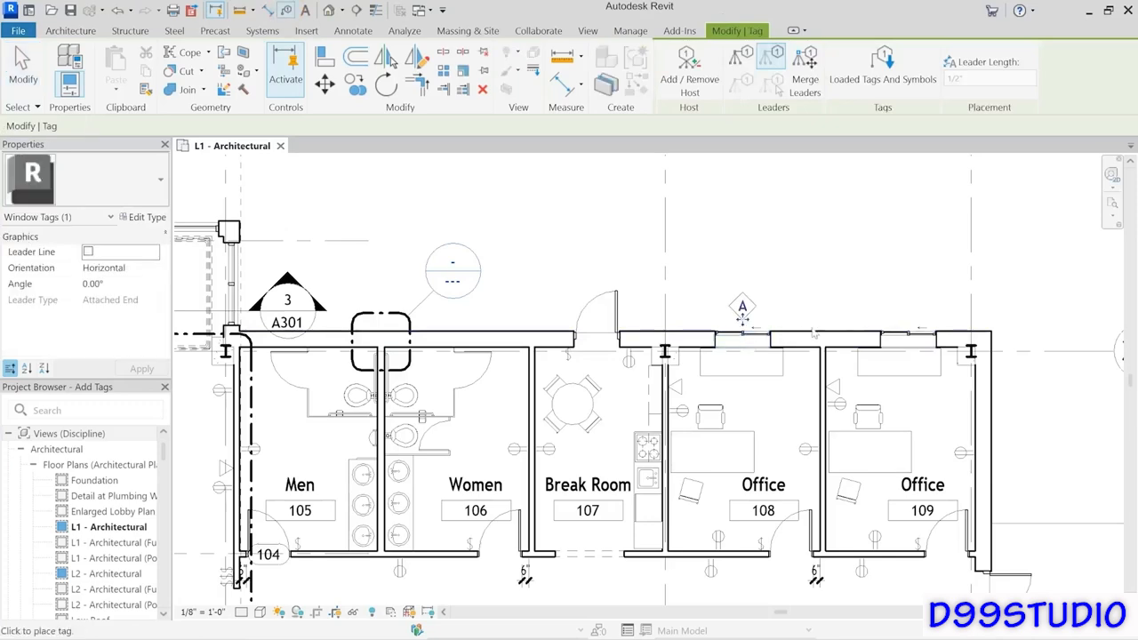
click(916, 336)
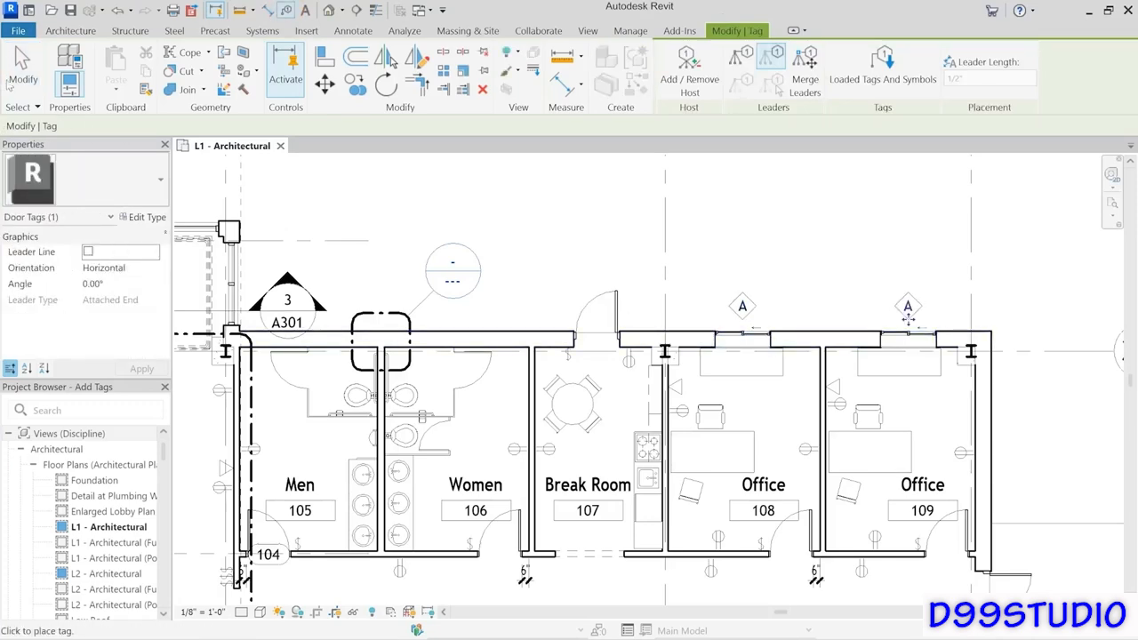
click(10, 81)
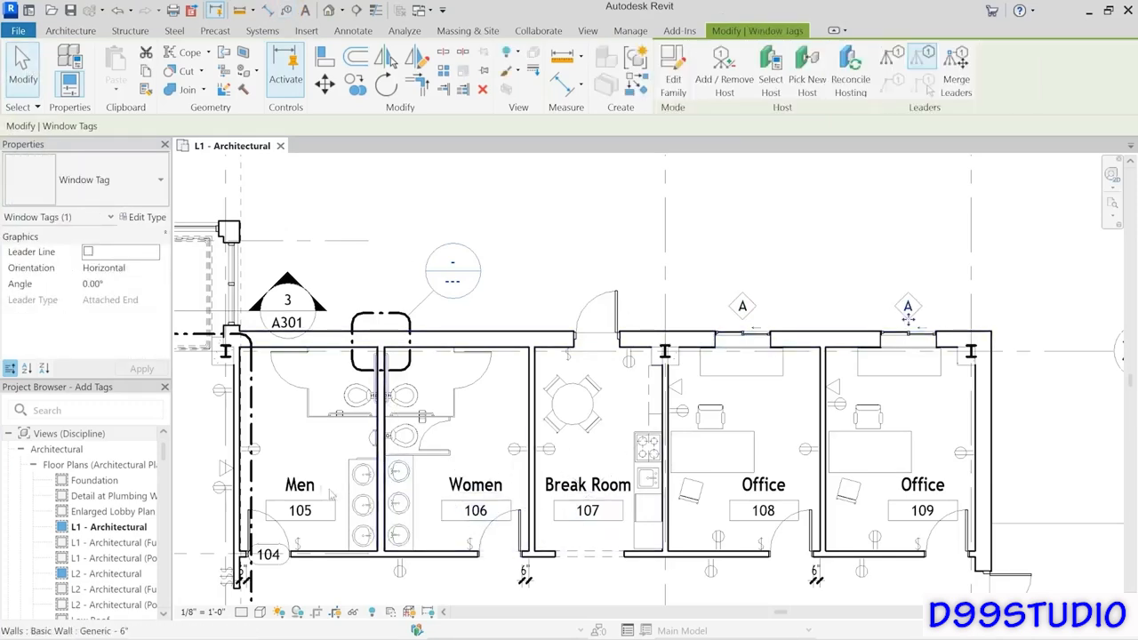
Step: Compare the office partition with the corridor wall, and change the wall between offices 114 and 113 to Interior - 5" Partition (2-hr)
middle_drag(330, 491, 1072, 478)
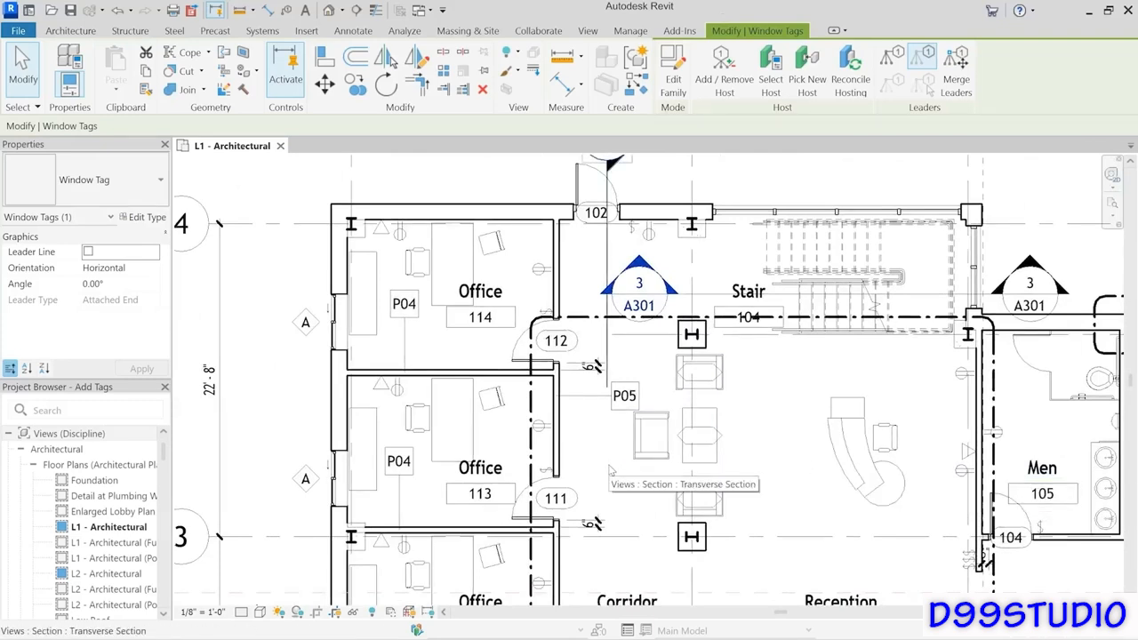
click(470, 372)
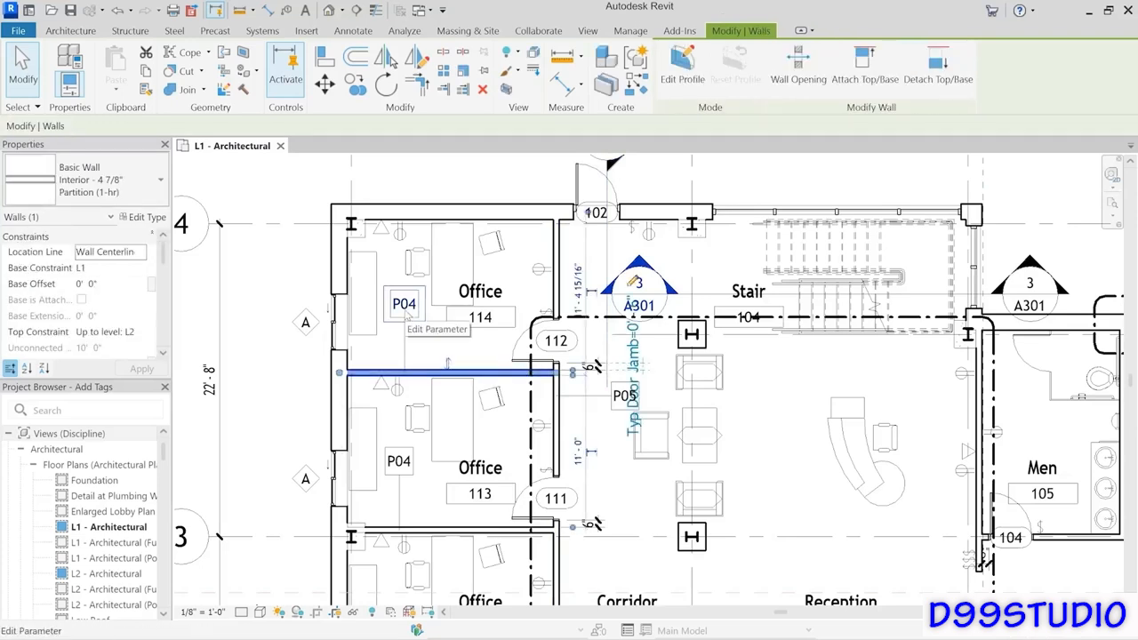
click(559, 415)
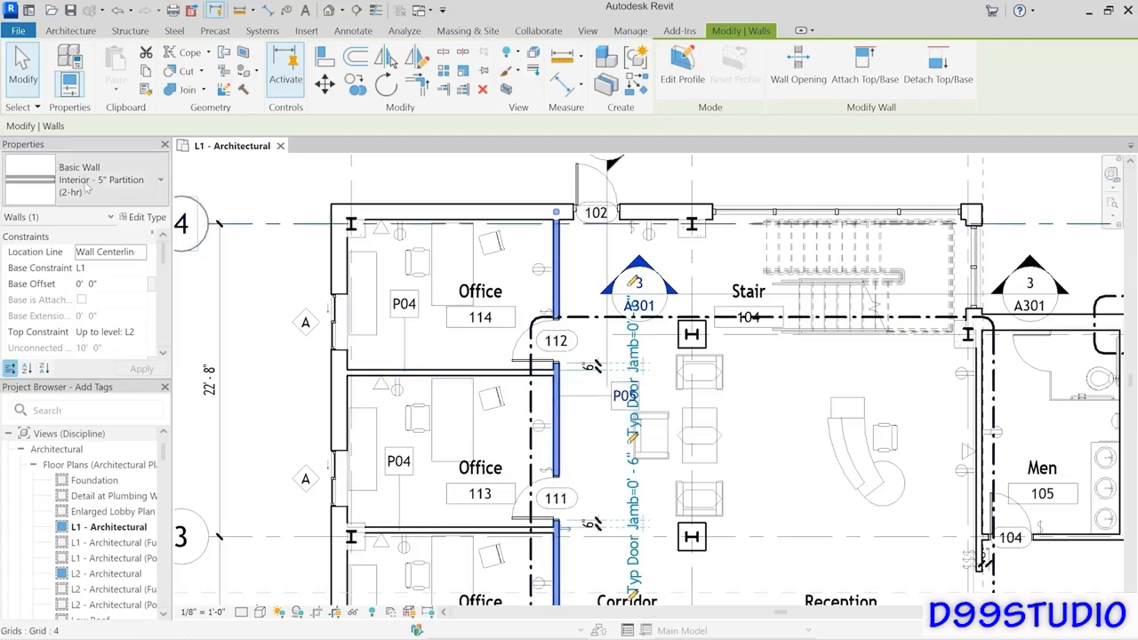
click(464, 372)
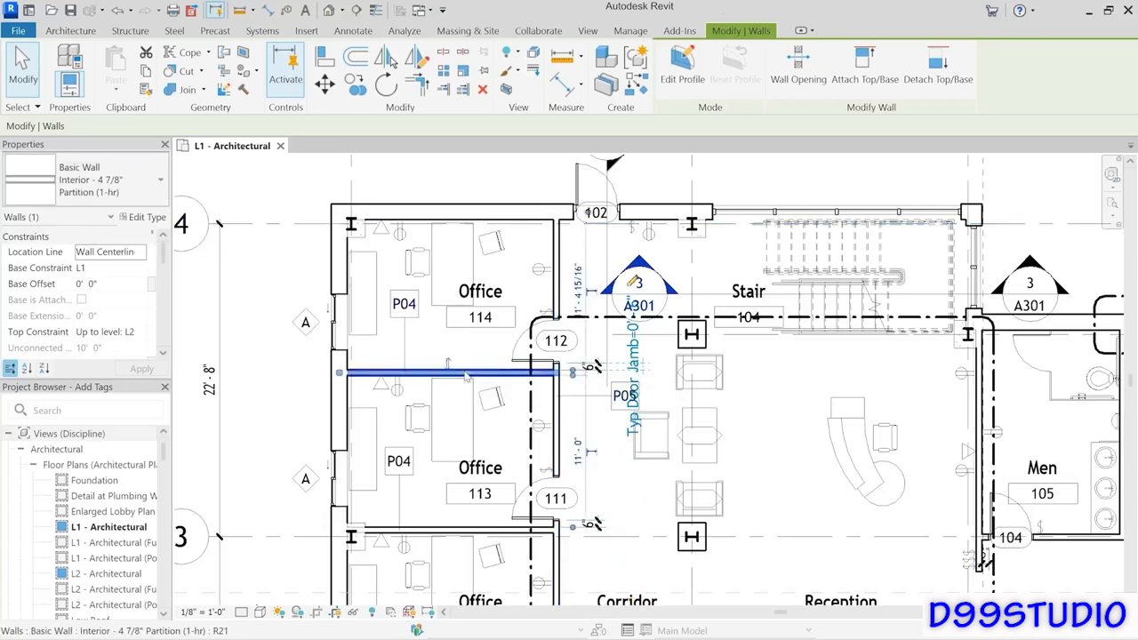
click(129, 192)
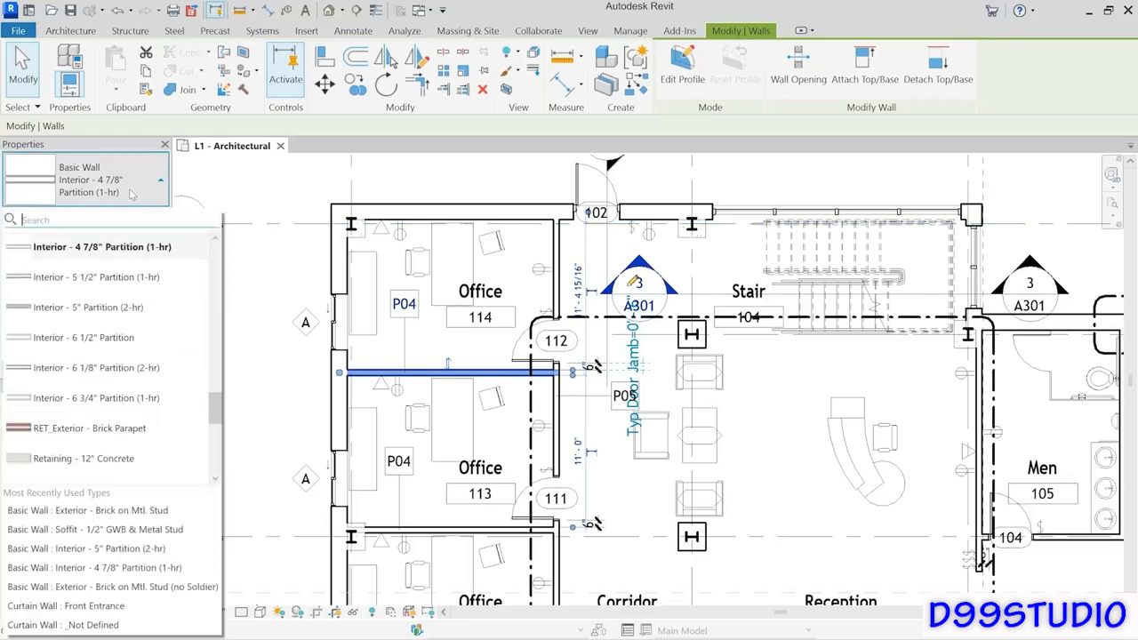
click(93, 308)
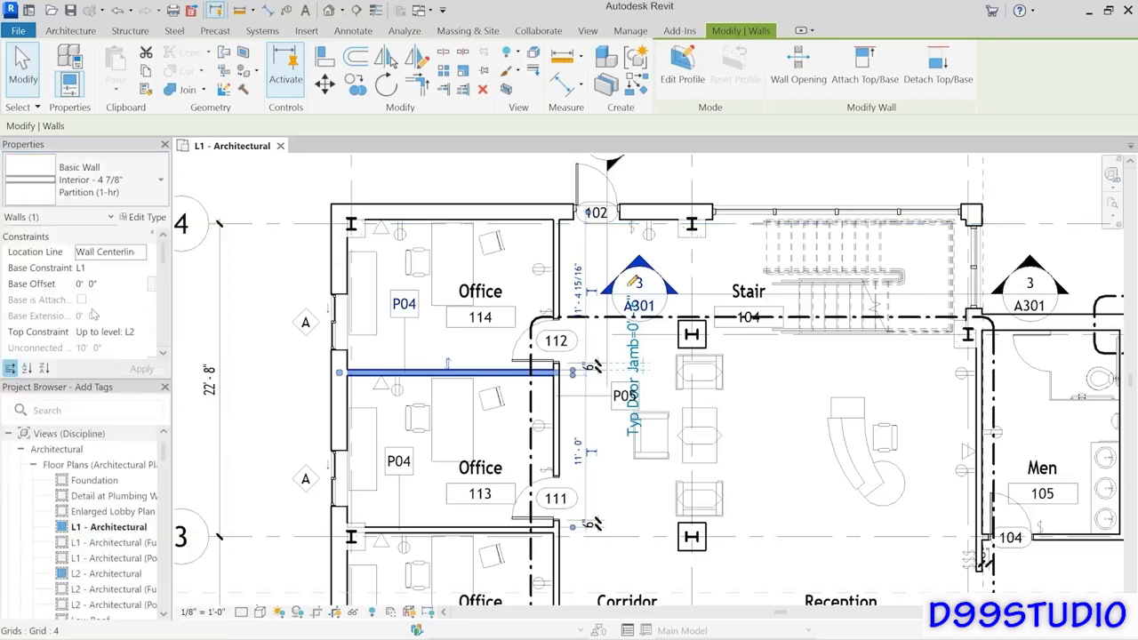
click(298, 421)
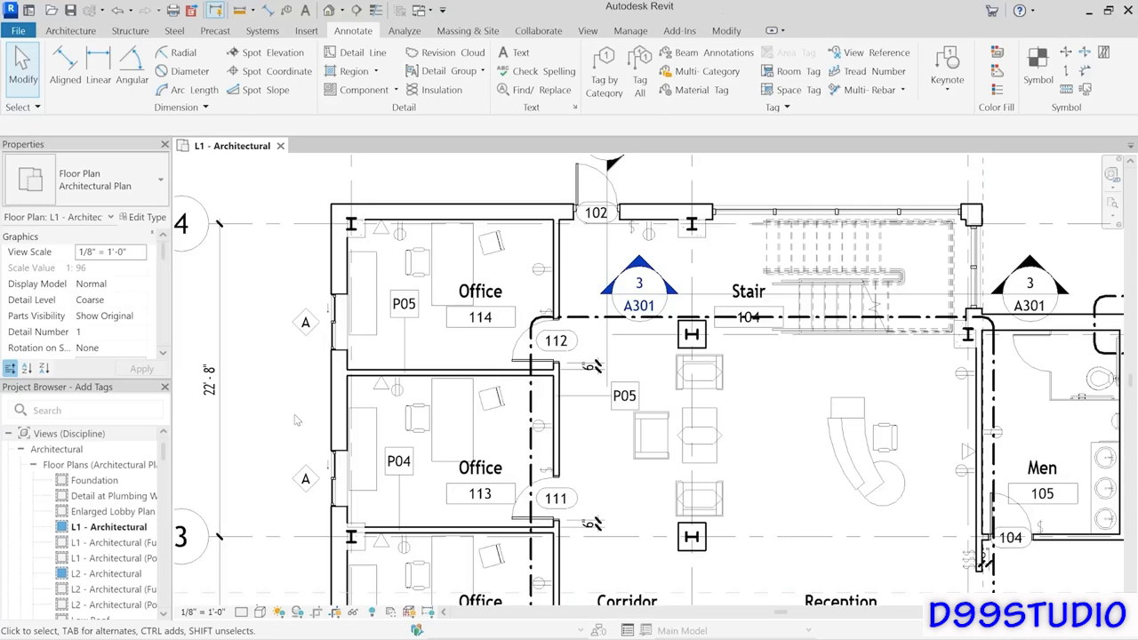
Step: Set the Mark instance property of the coffee table in the reception seating area to T1
middle_drag(761, 447, 586, 442)
scroll(579, 419, up, 1)
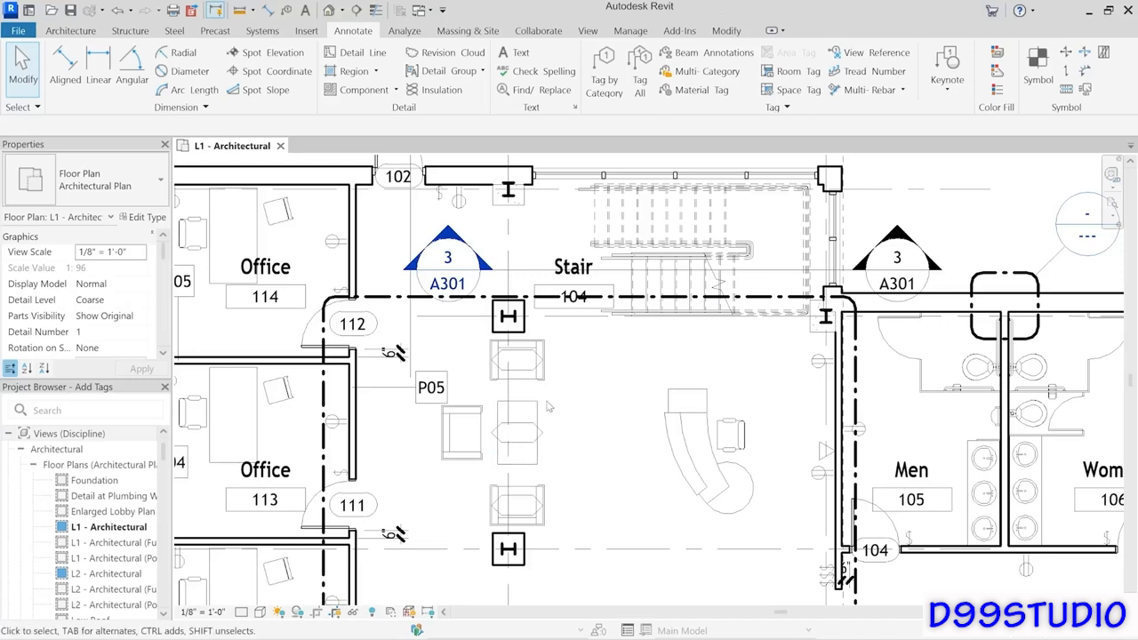
click(536, 425)
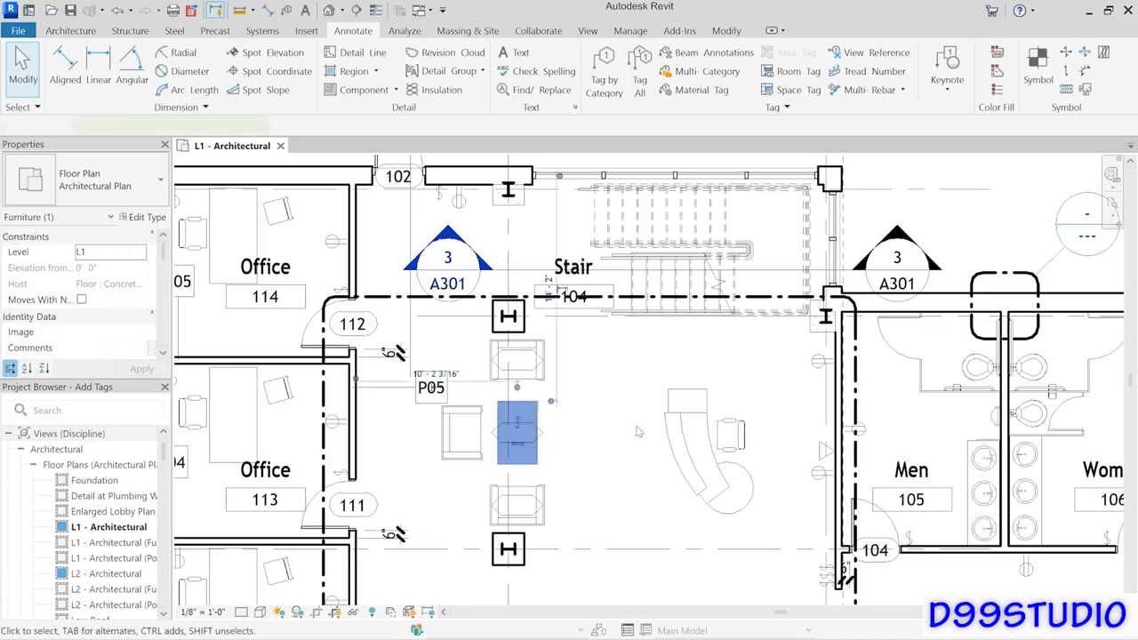
scroll(110, 270, down, 2)
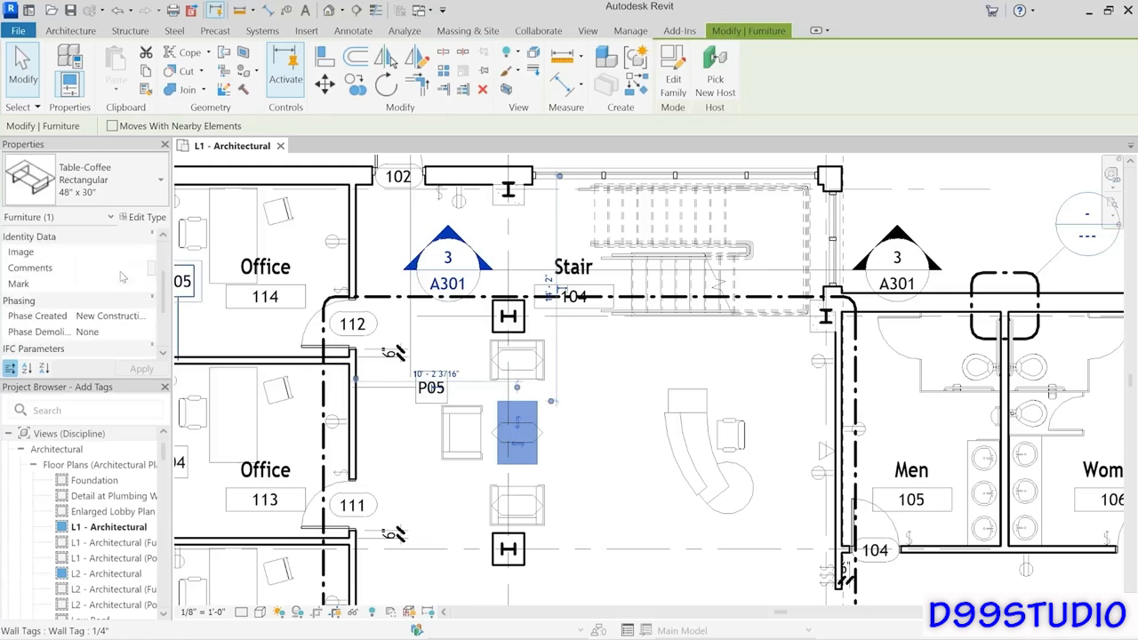
click(114, 287)
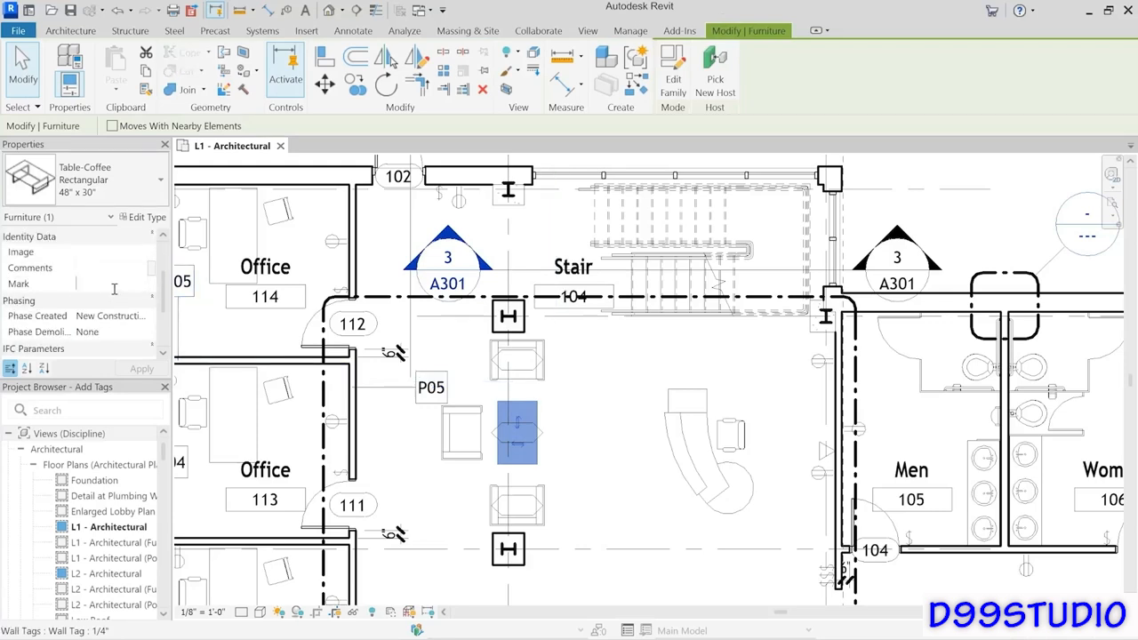
text(T1)
key(Return)
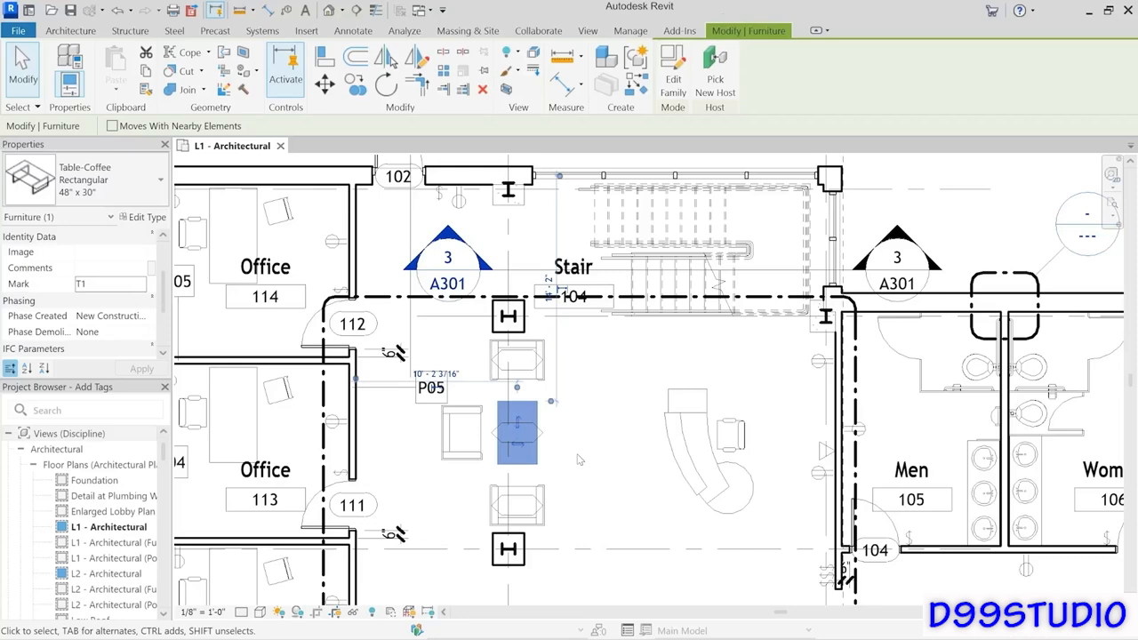
click(579, 460)
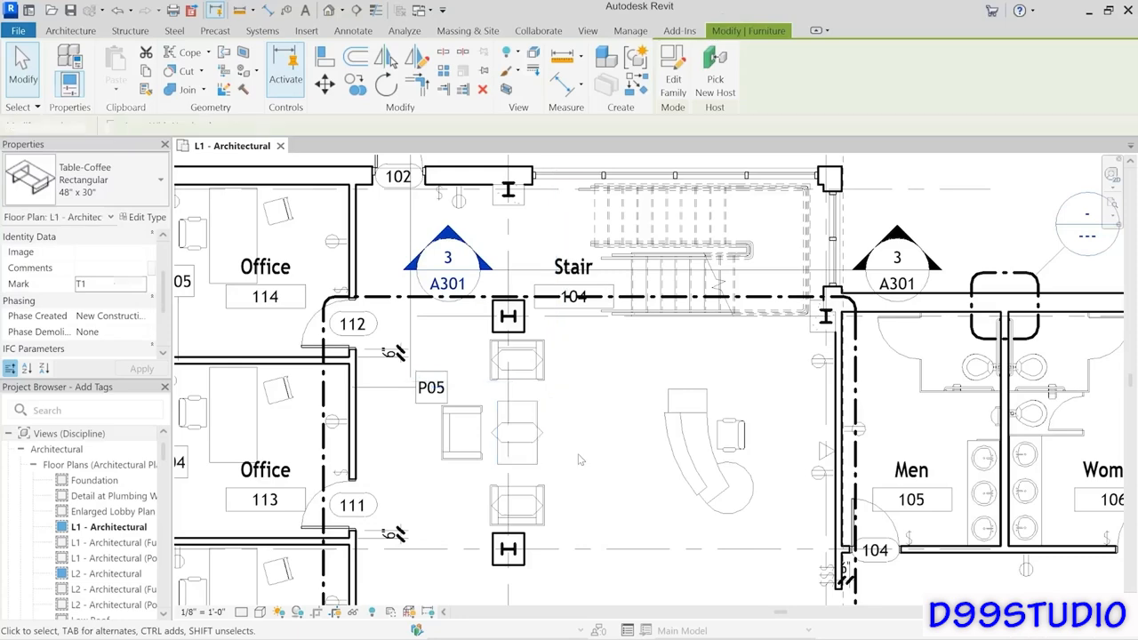
Step: Enter CH1 as the value of the tag on the reception chair nearest office 113's door level, accepting the type parameter change
click(530, 504)
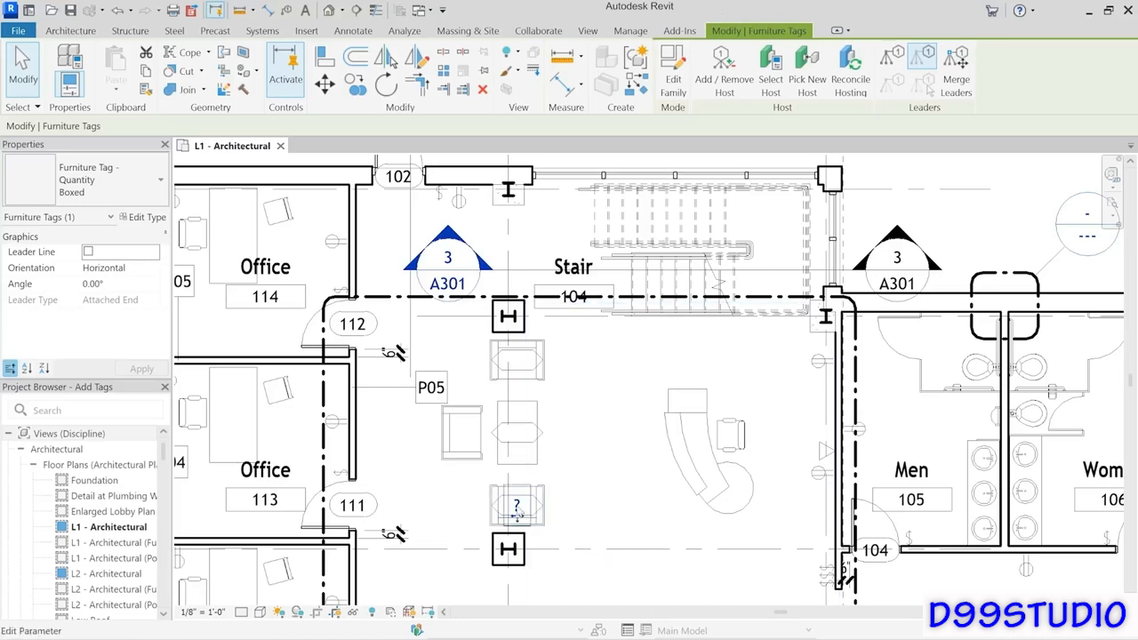
click(520, 506)
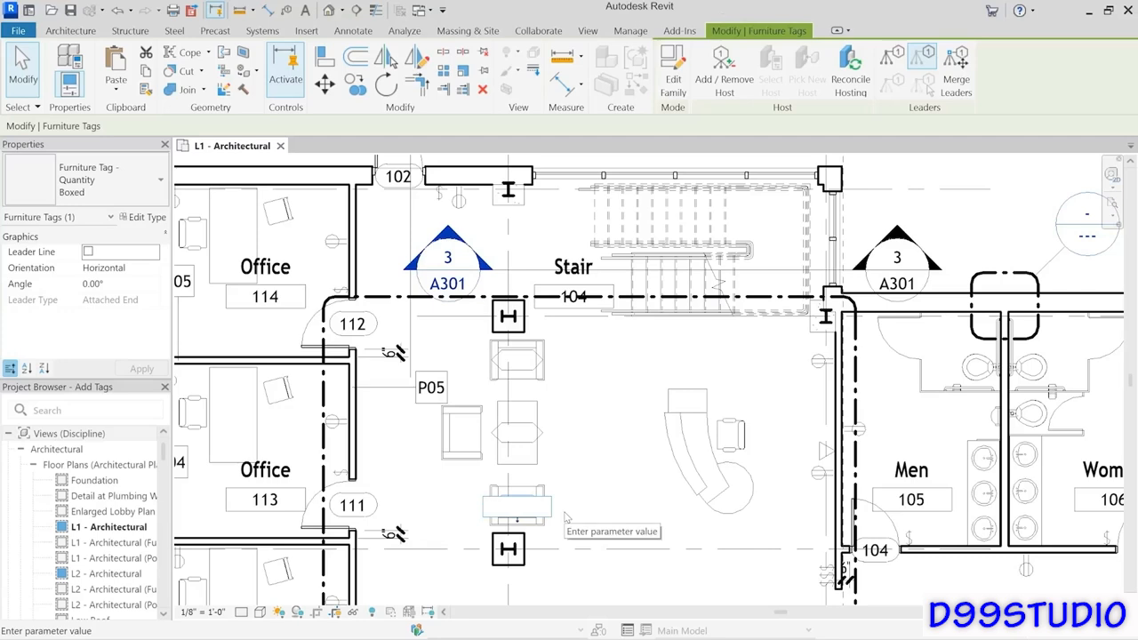
text(CH1)
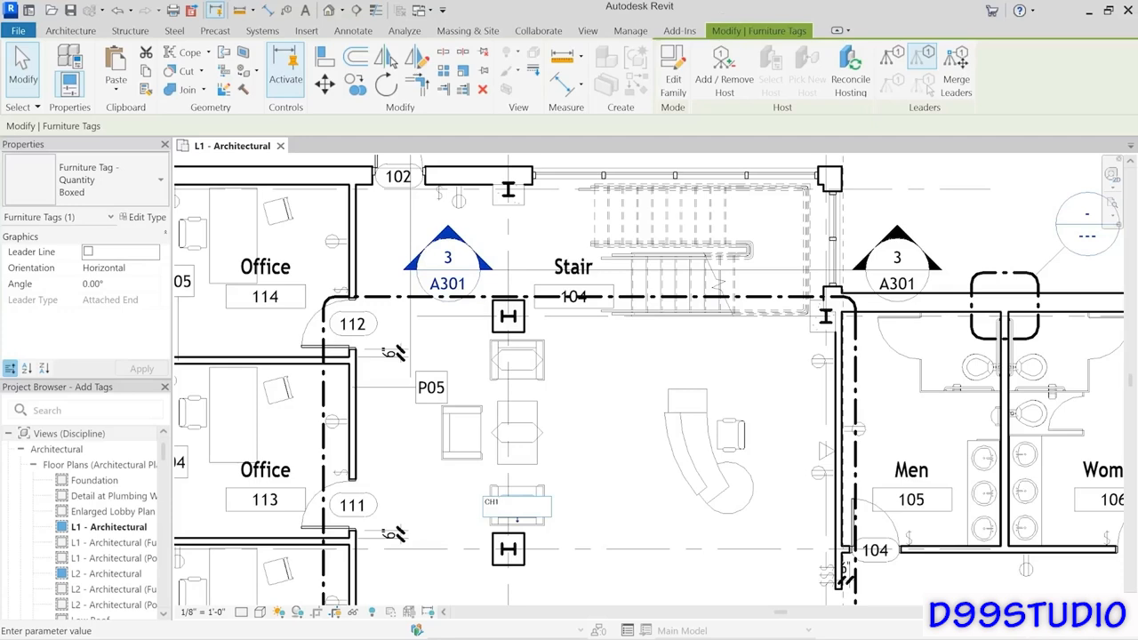
key(Return)
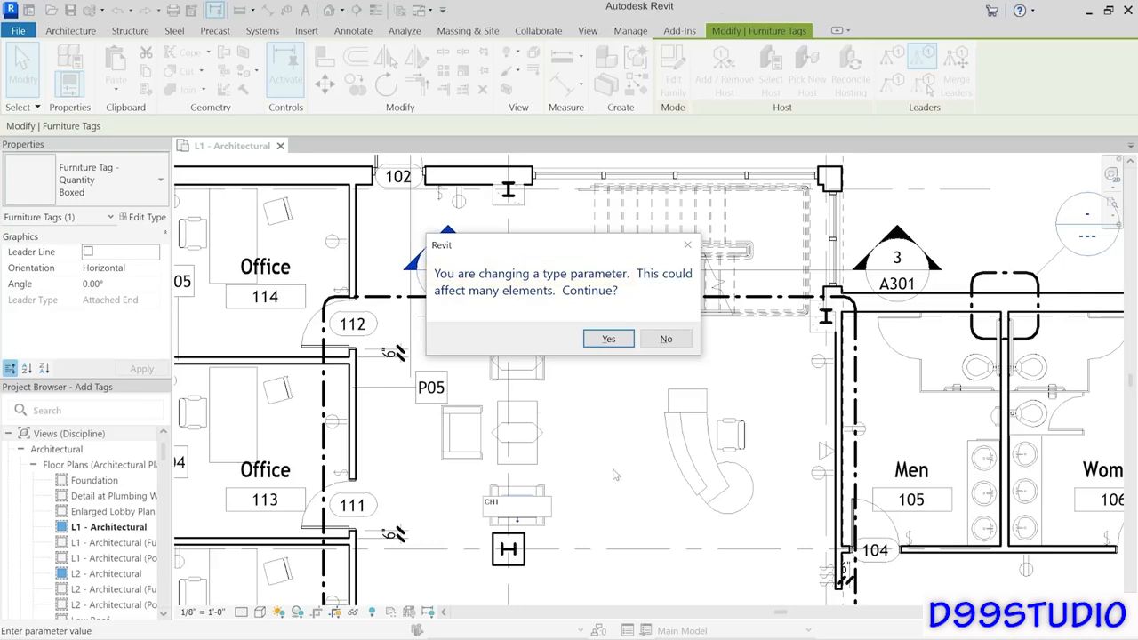
click(611, 340)
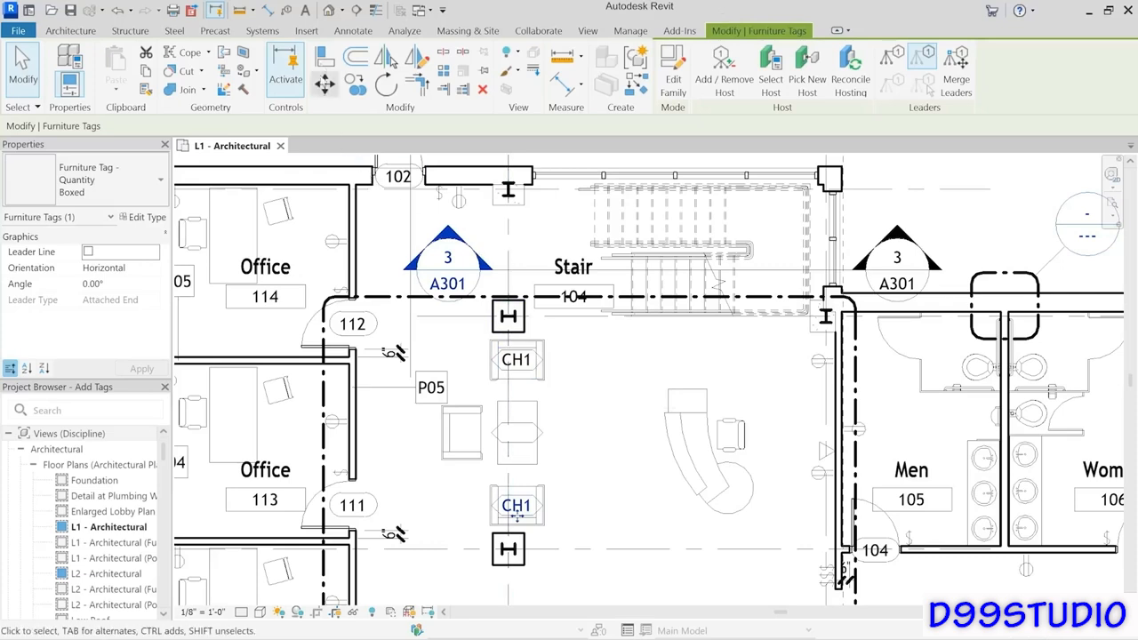
Step: Tag the remaining untagged chair beside the coffee table by category without a leader and finish tagging
click(286, 9)
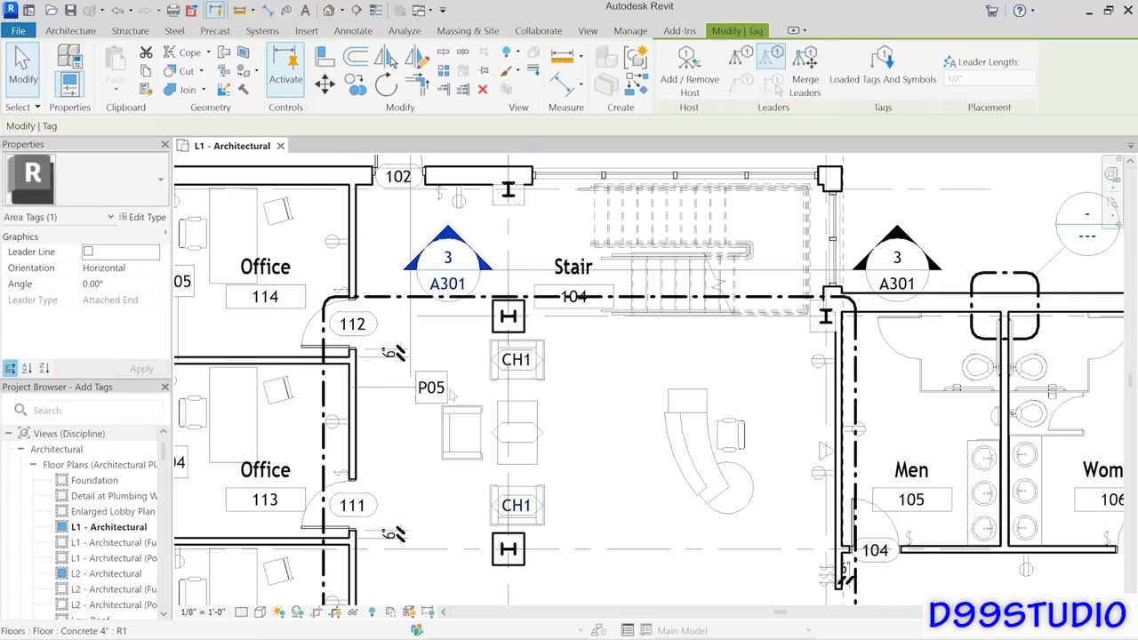
click(457, 430)
key(Escape)
key(Escape)
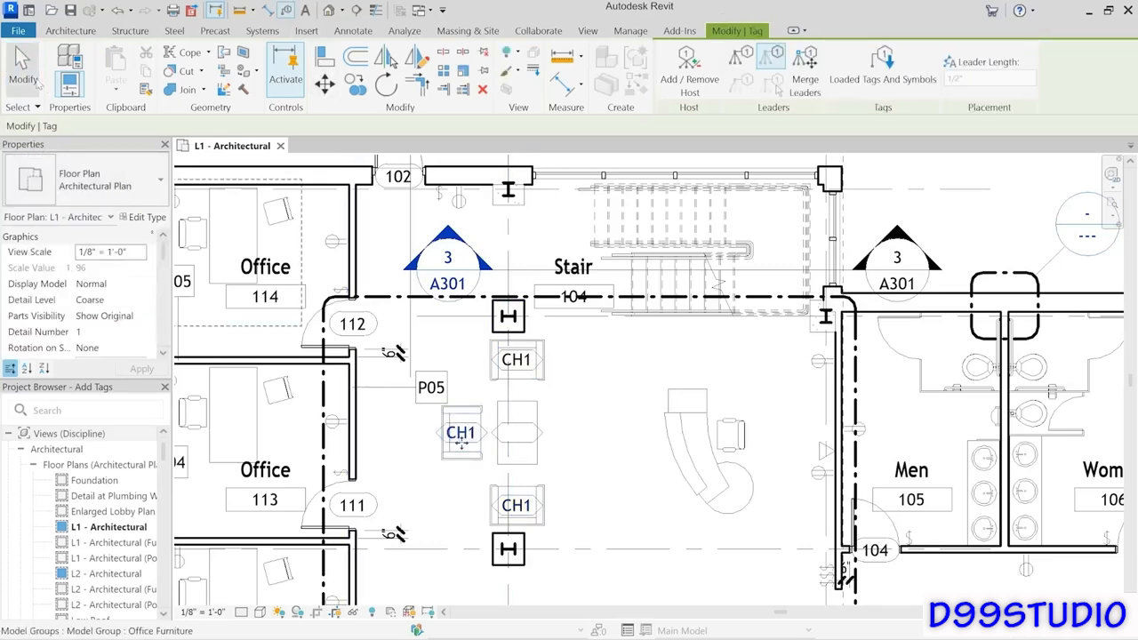
click(460, 436)
click(597, 480)
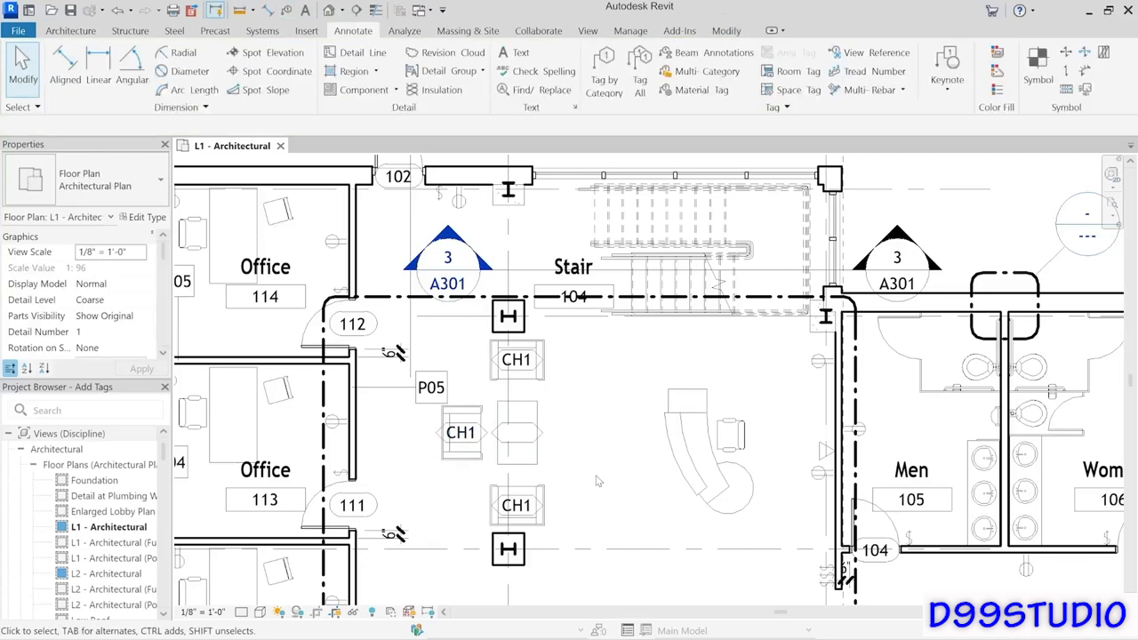
Step: Set the Type Mark of the Chair-Corbu reception chair type to CH2 in its type properties
click(544, 494)
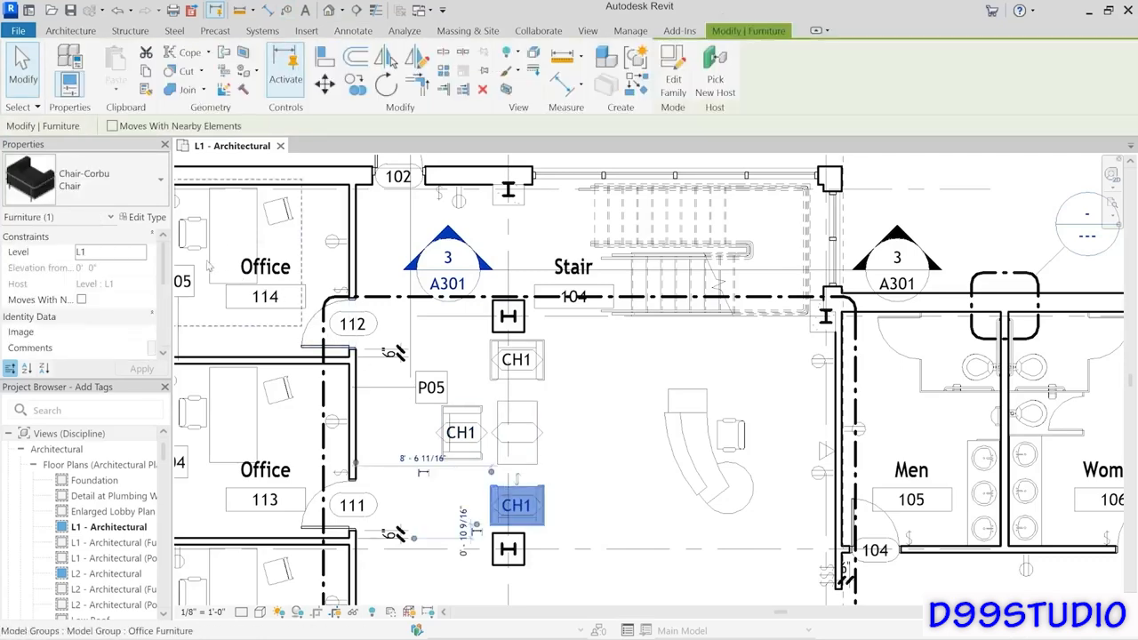
click(143, 217)
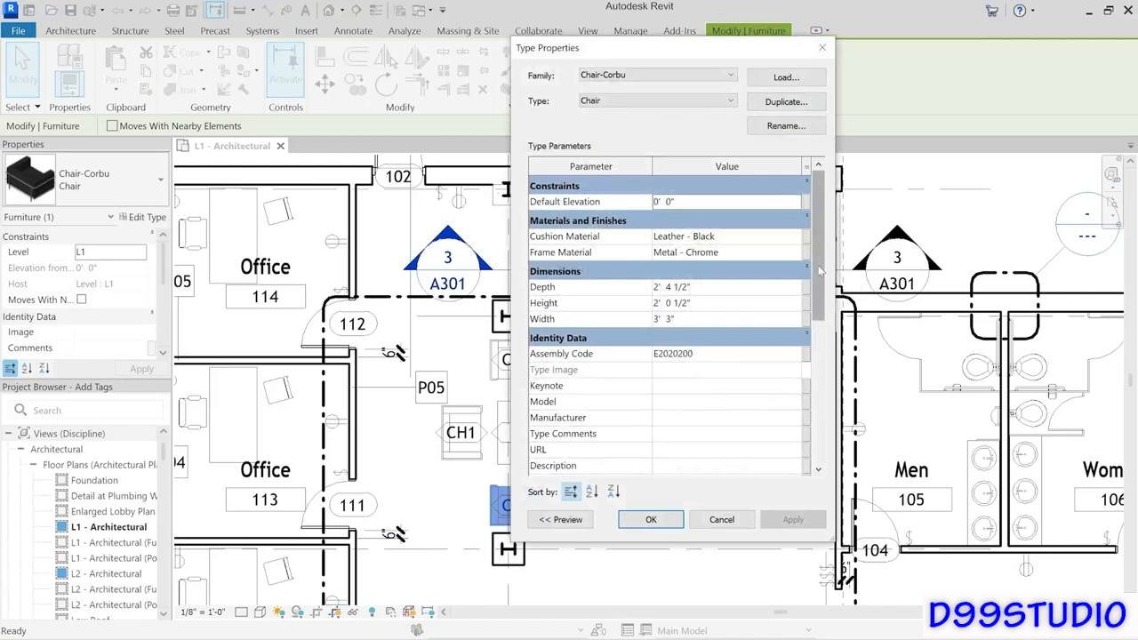
drag(820, 271, 822, 397)
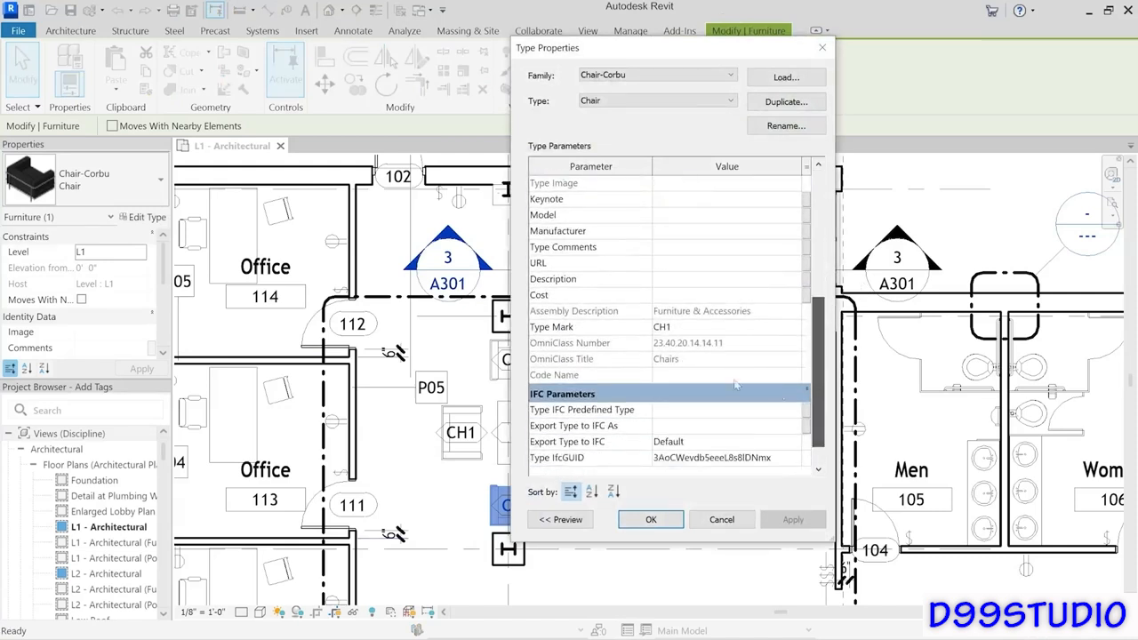
click(704, 328)
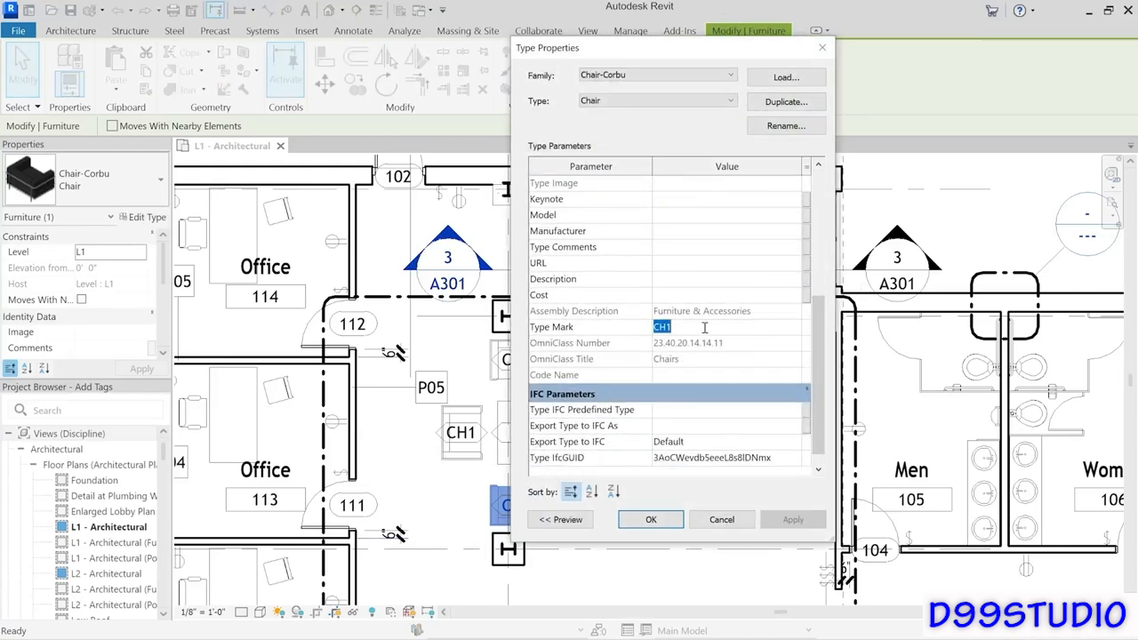
text(CH2)
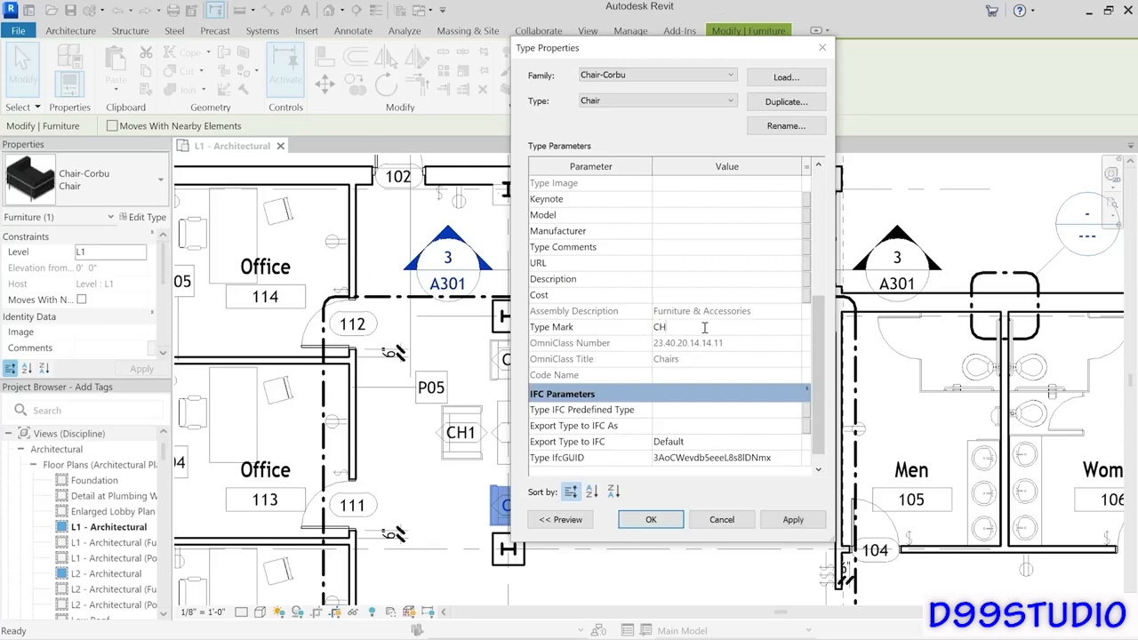
click(676, 523)
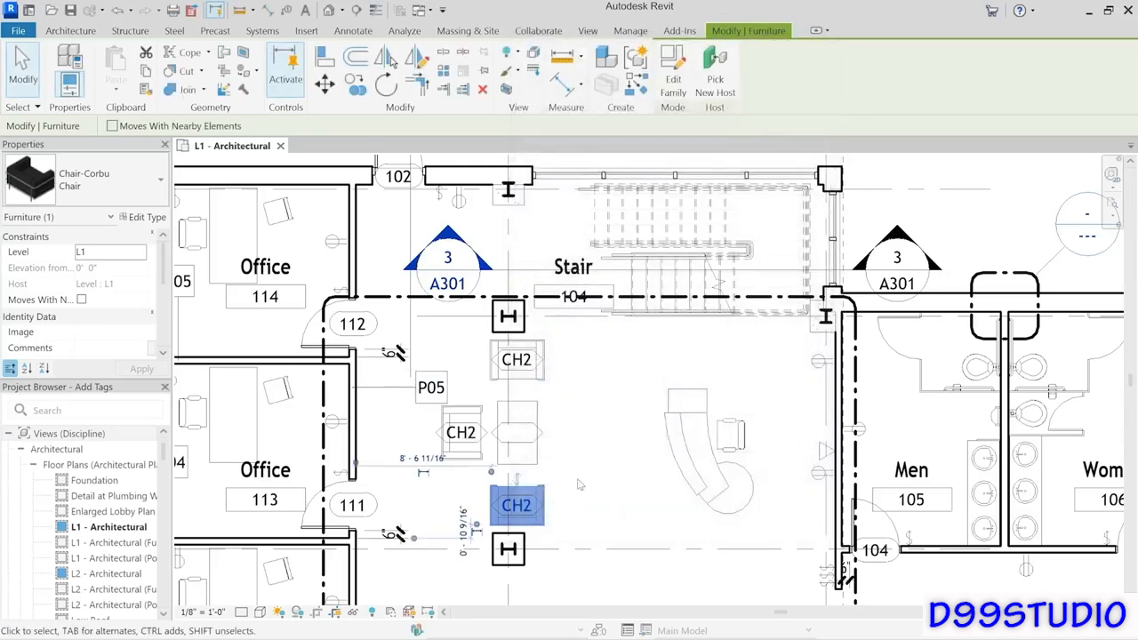
click(629, 501)
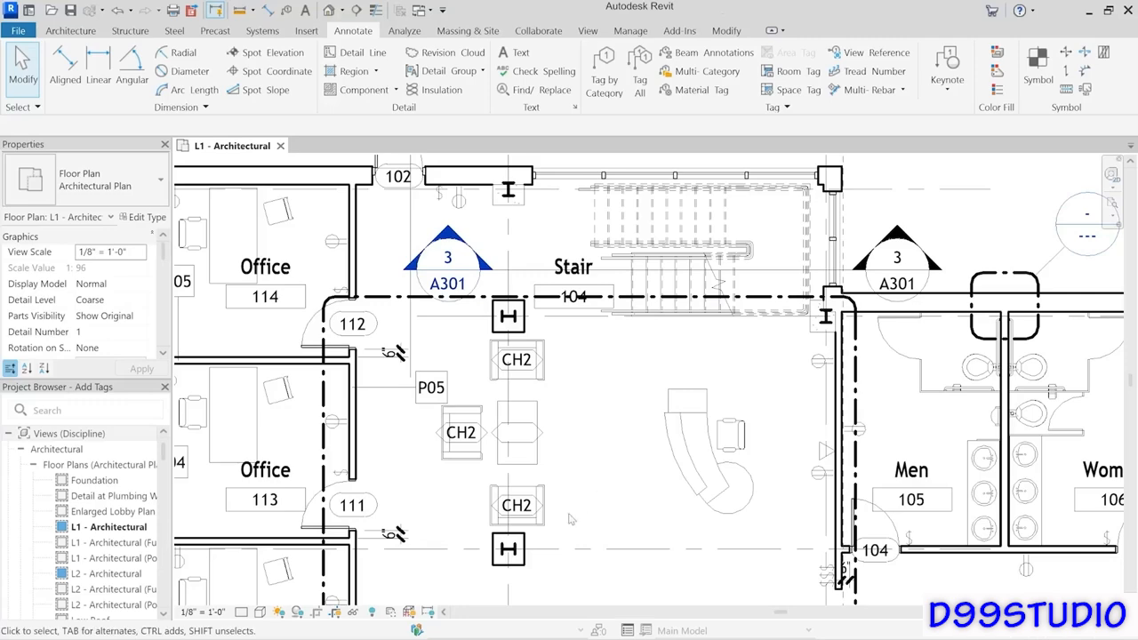
Step: Tag the corridor wall of office 111 by category with a leader line, and move the tag slightly closer to the wall
middle_drag(570, 516, 605, 110)
middle_drag(429, 437, 568, 359)
scroll(567, 359, up, 1)
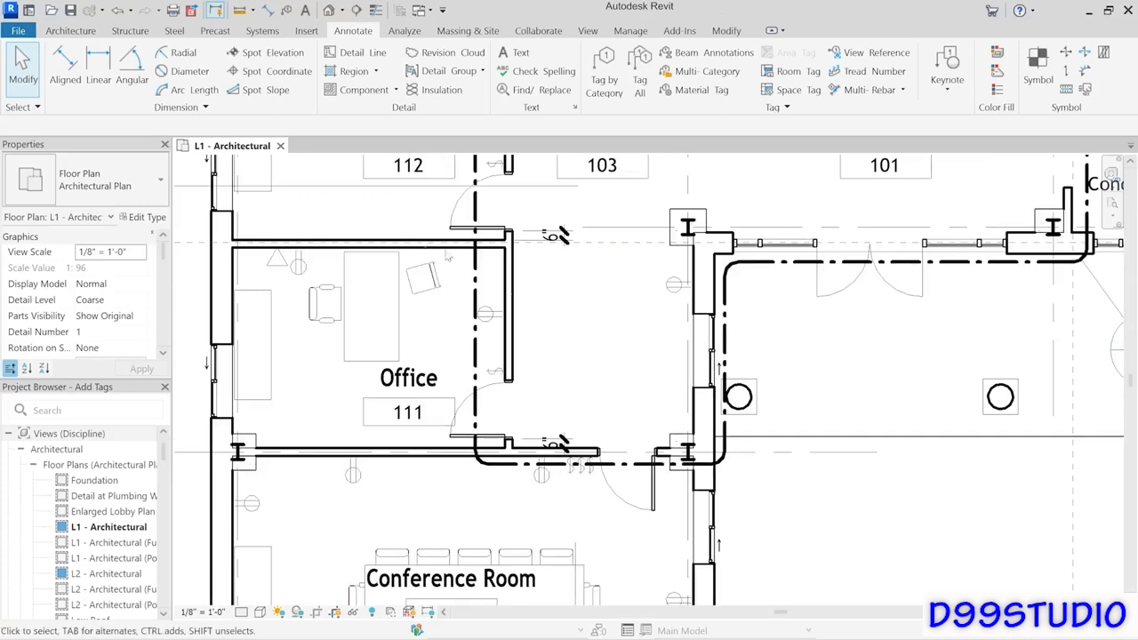
click(287, 11)
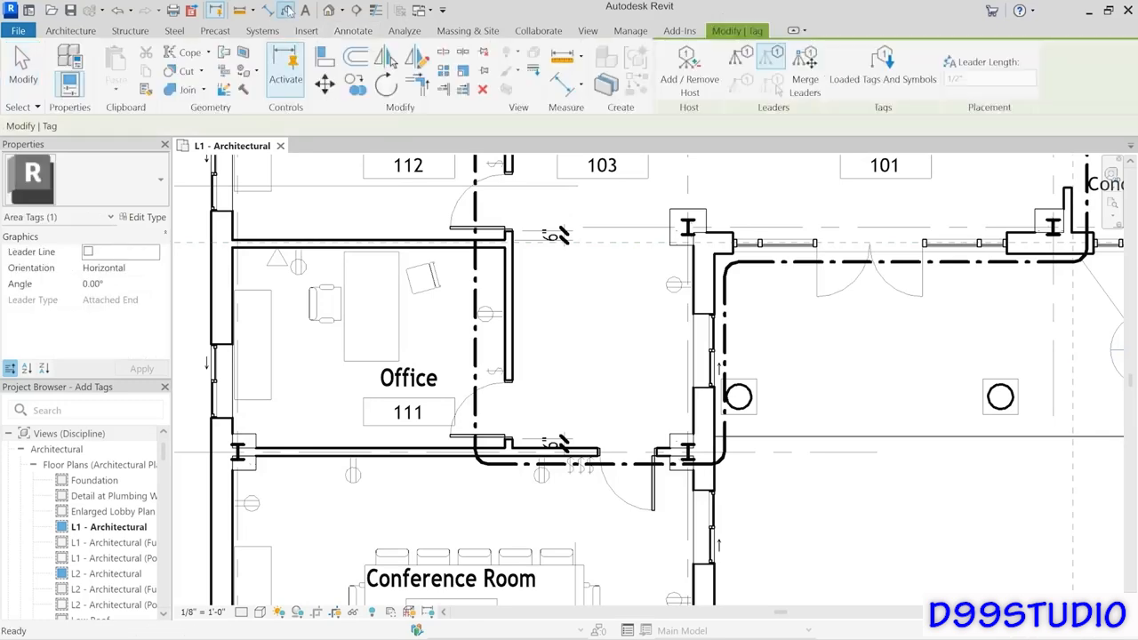
click(89, 252)
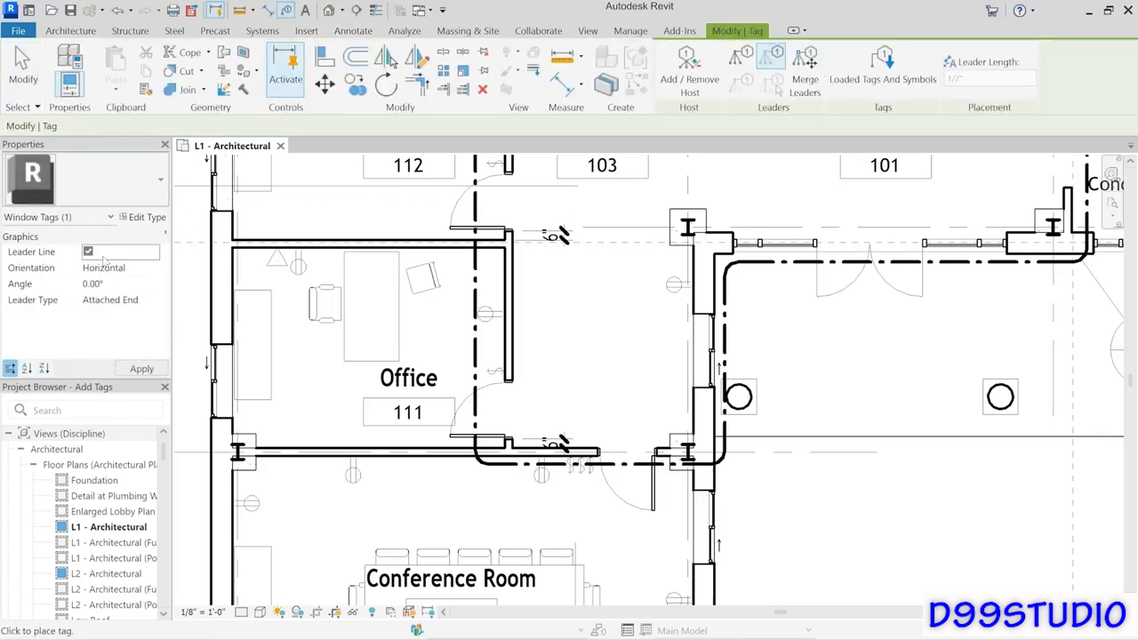
click(509, 342)
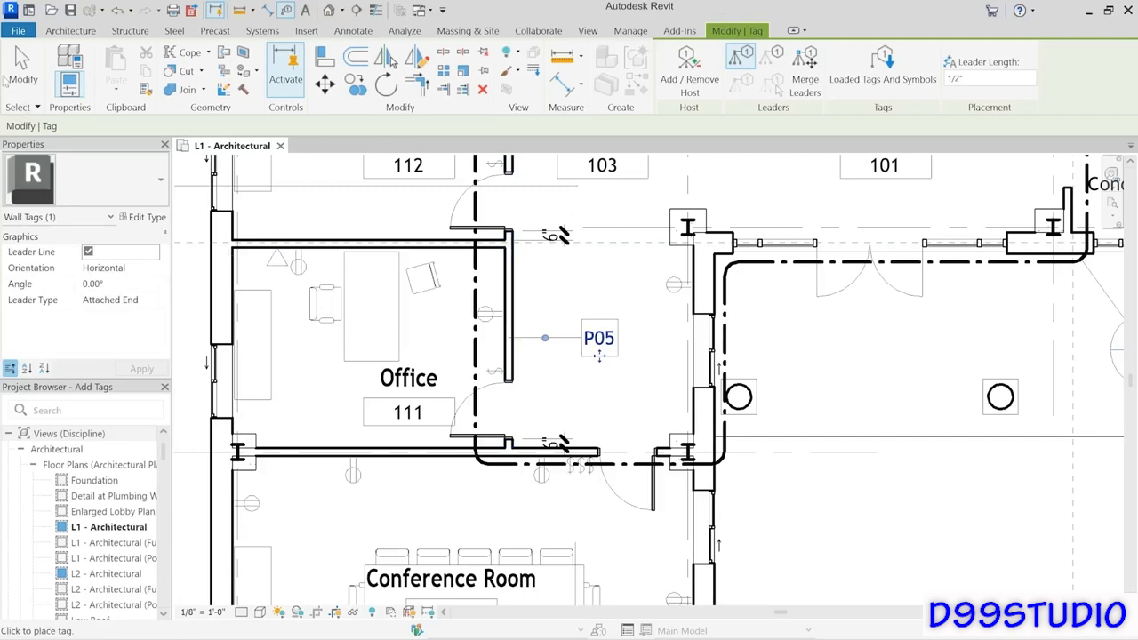
key(Escape)
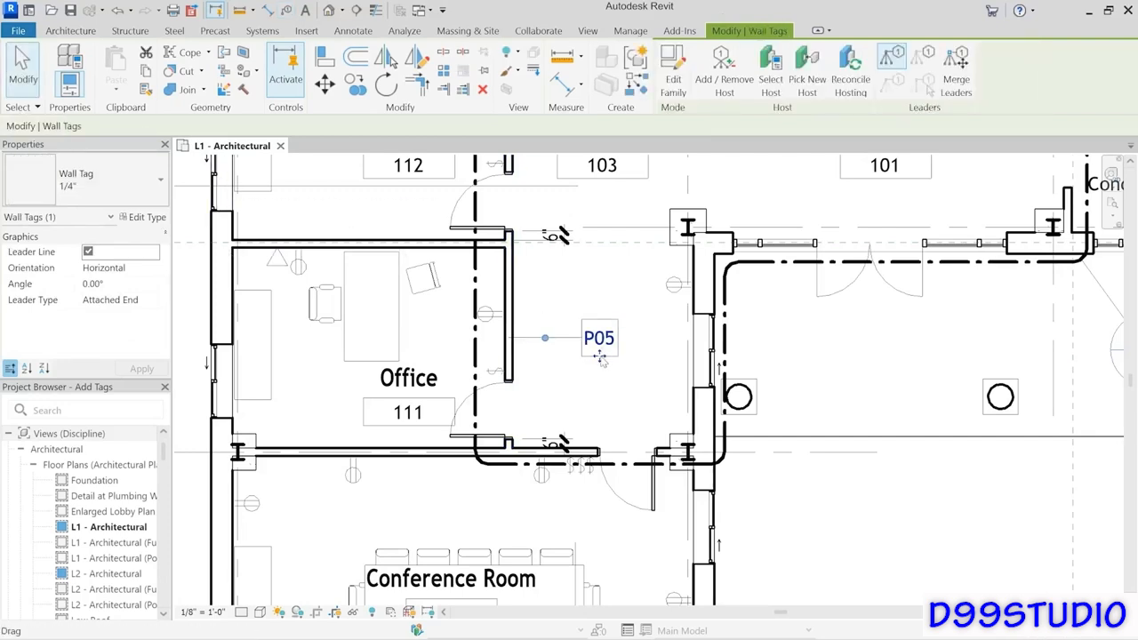
drag(599, 358, 582, 357)
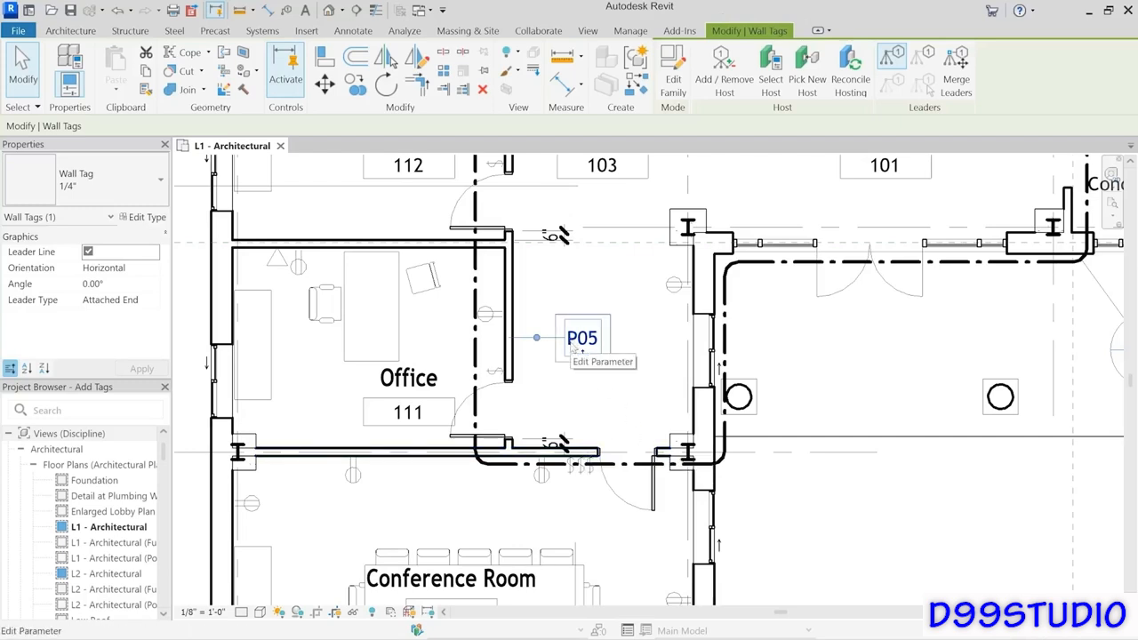
Step: Add the wall between office 111 and the conference room as a second tag host, trying the exterior wall as a host and removing it
click(722, 92)
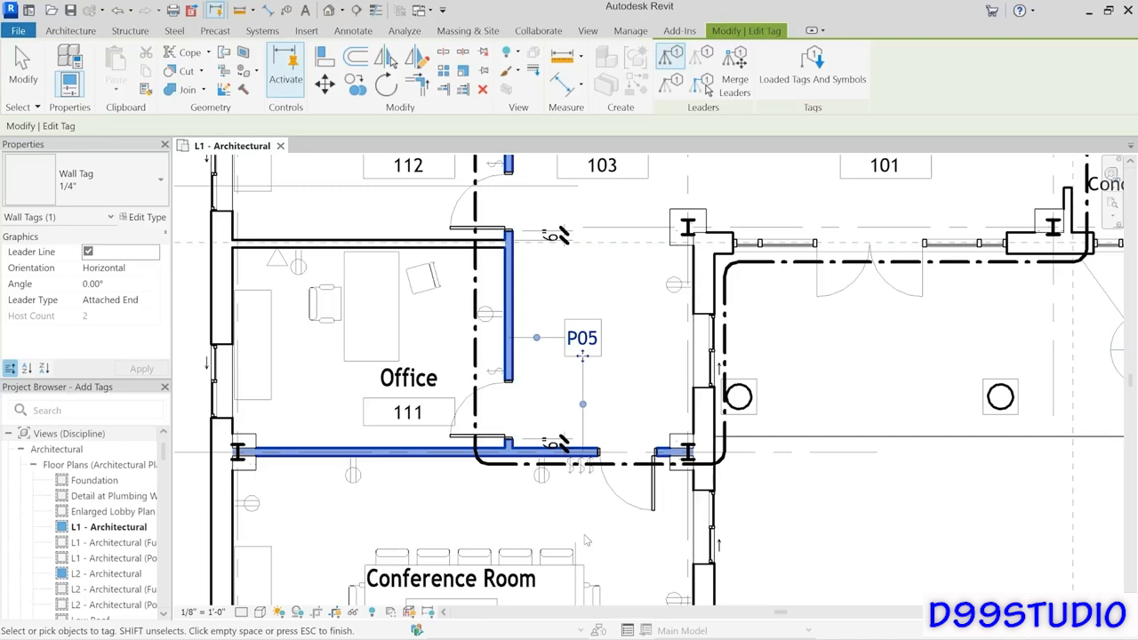
click(697, 475)
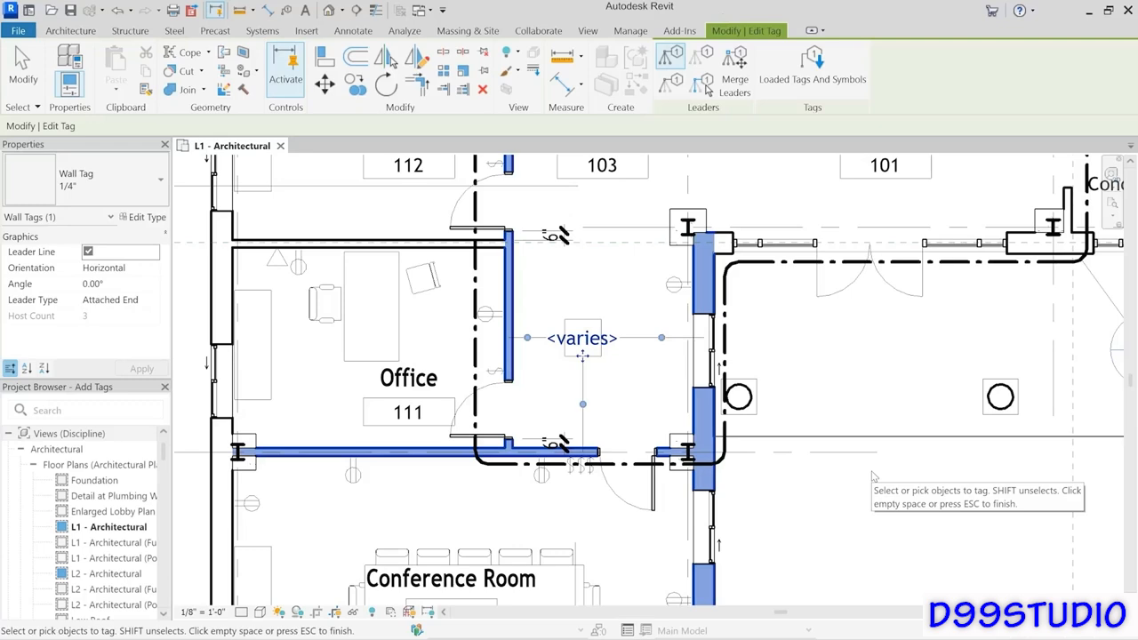
click(694, 431)
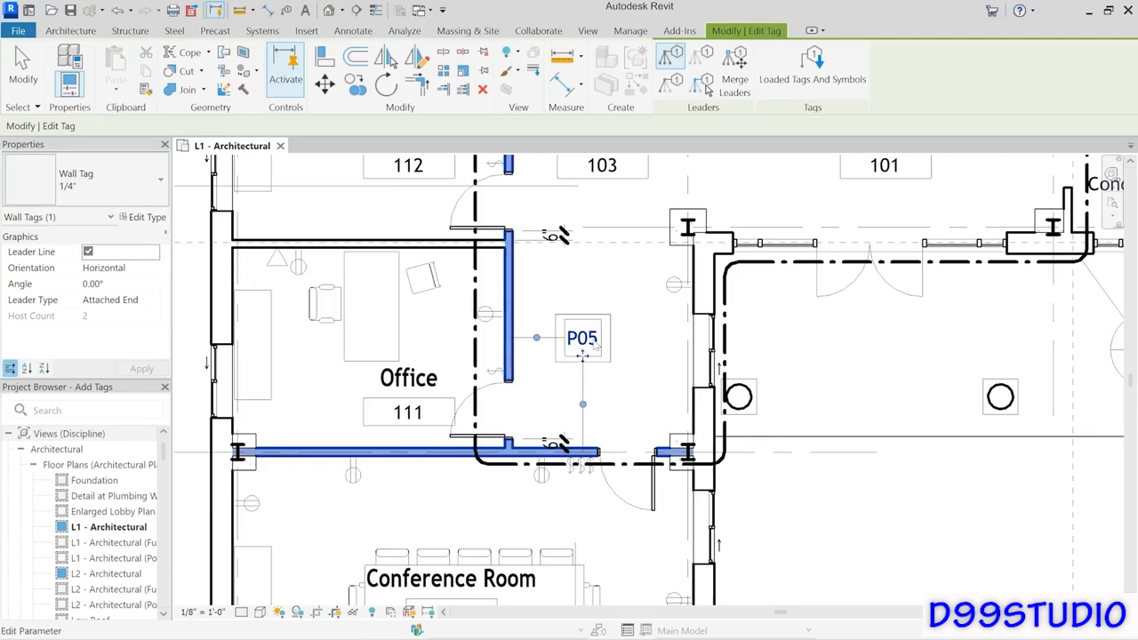
Step: Set the leader arrowhead of the 1/4" Wall Tag type to Heavy End 1/8" and finish editing the tag's hosts
click(145, 217)
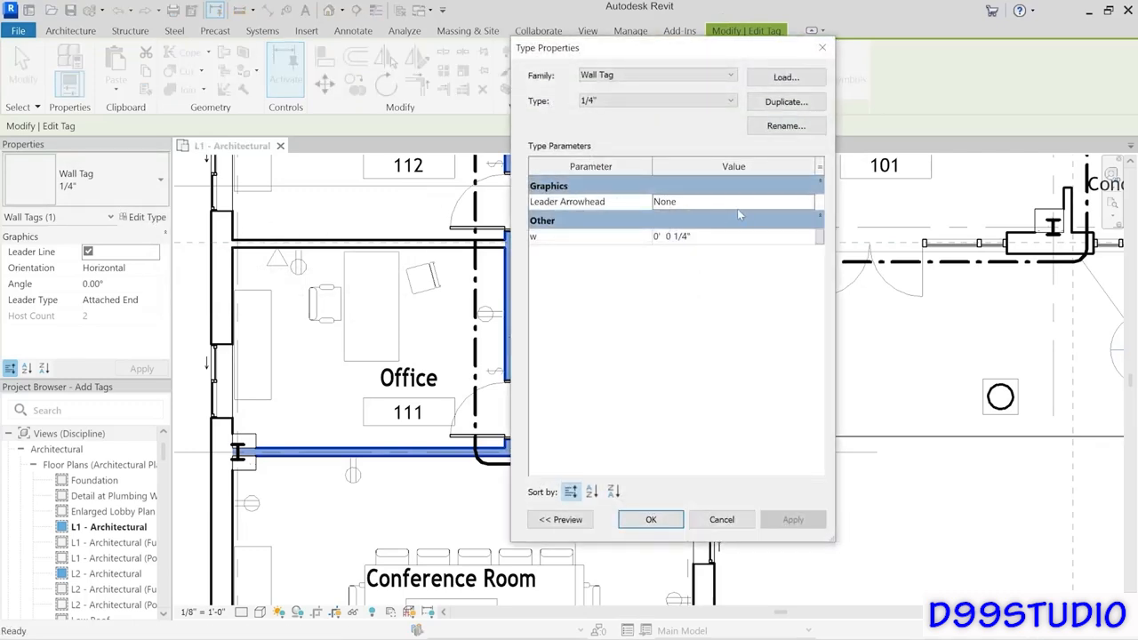
click(740, 203)
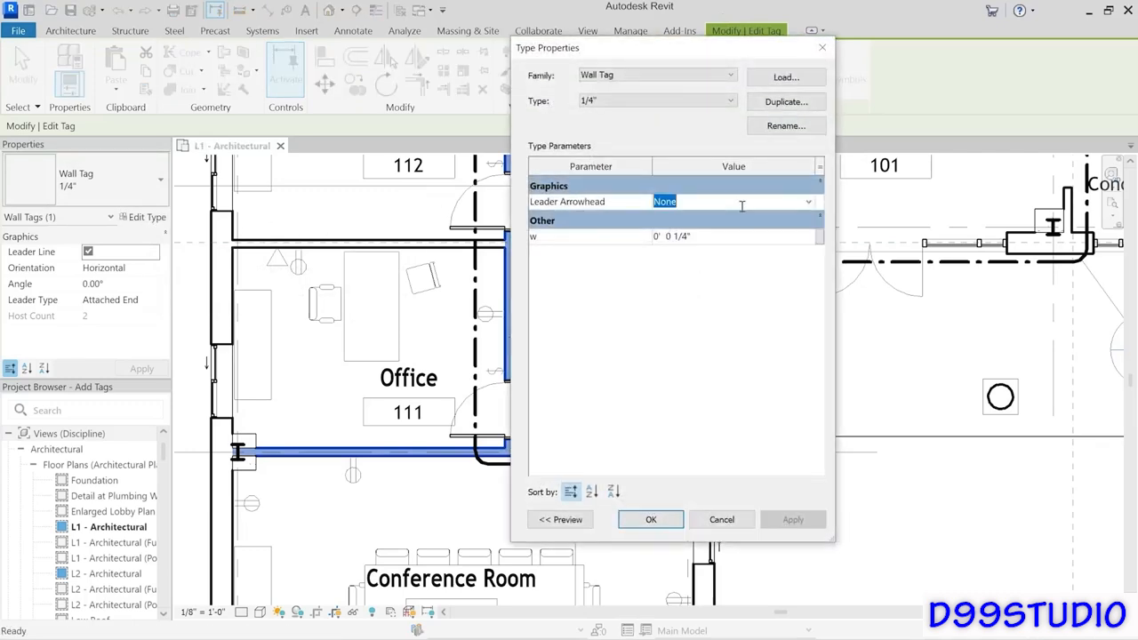
click(811, 203)
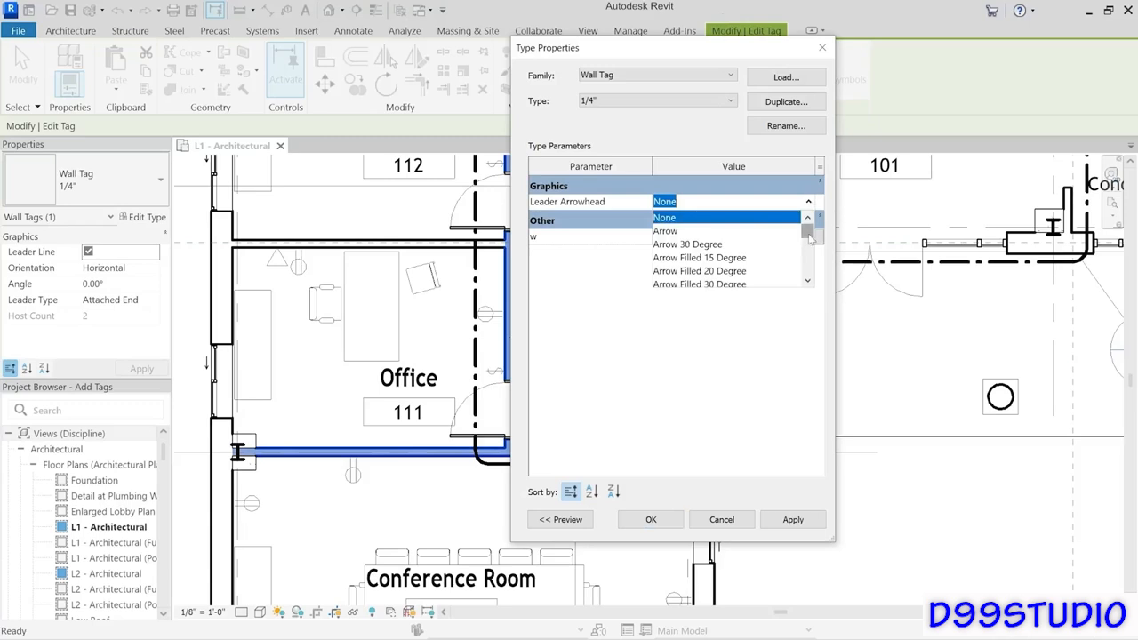
drag(810, 233, 811, 267)
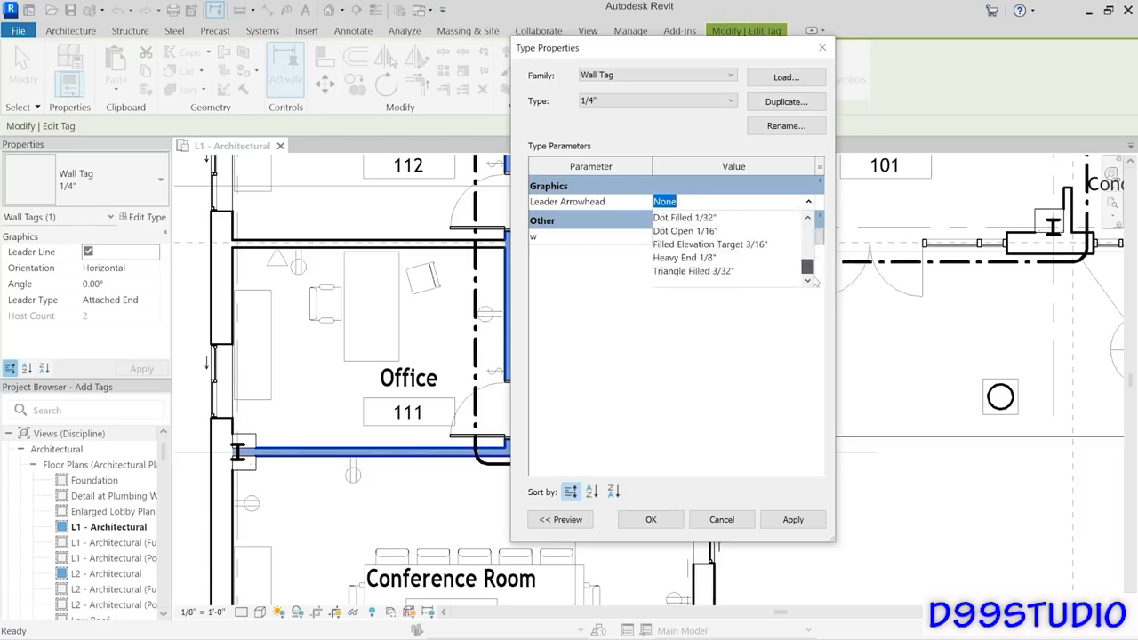
click(687, 257)
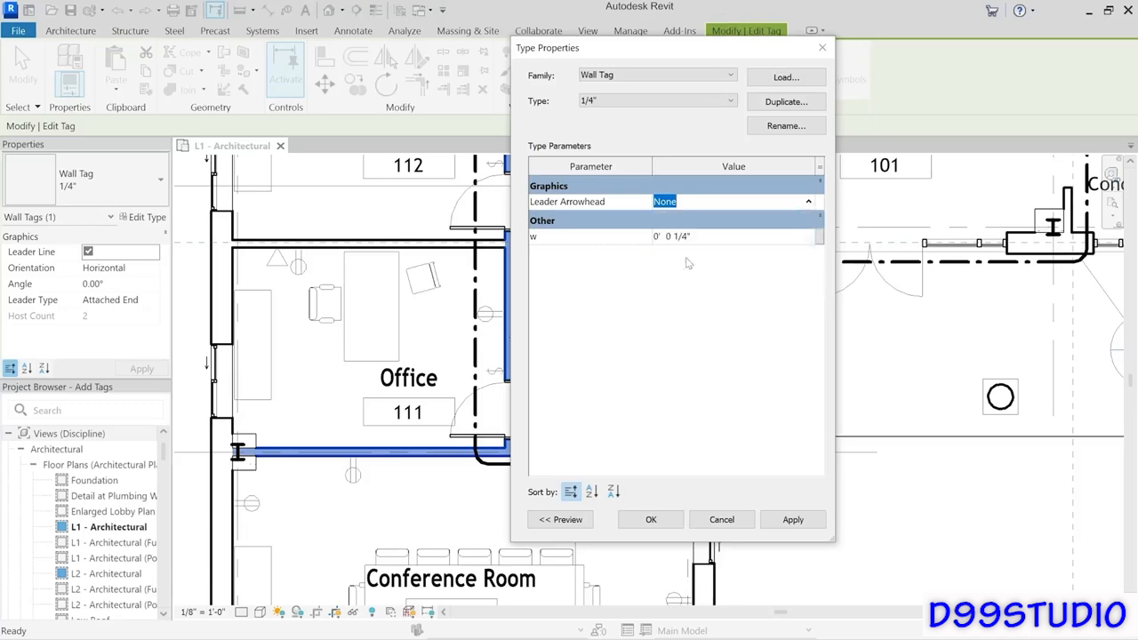
click(660, 520)
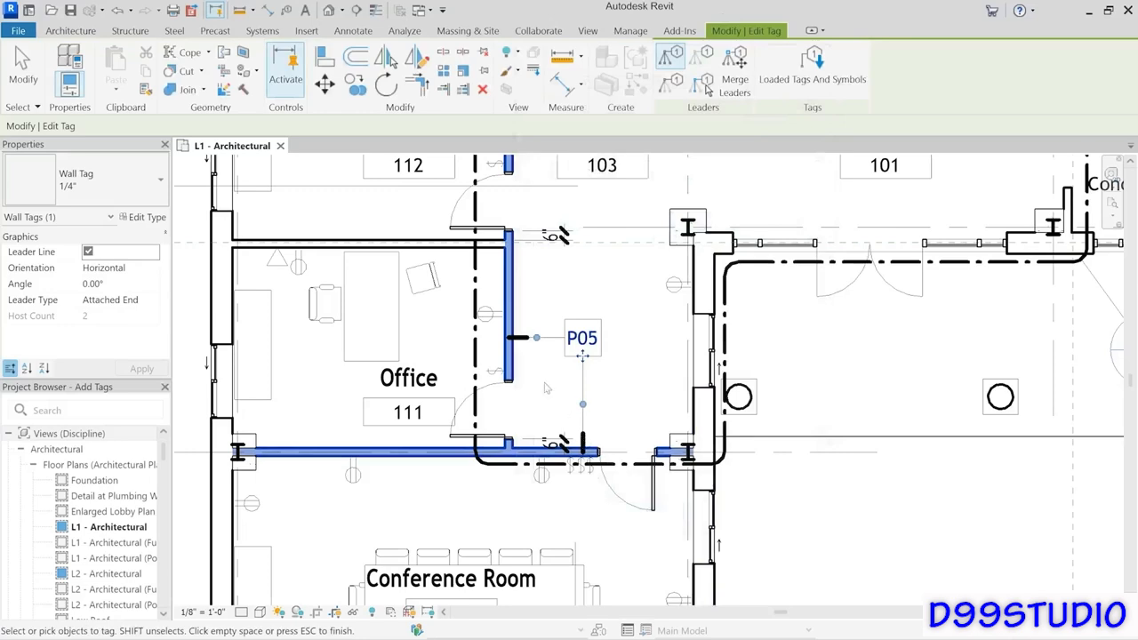
click(631, 406)
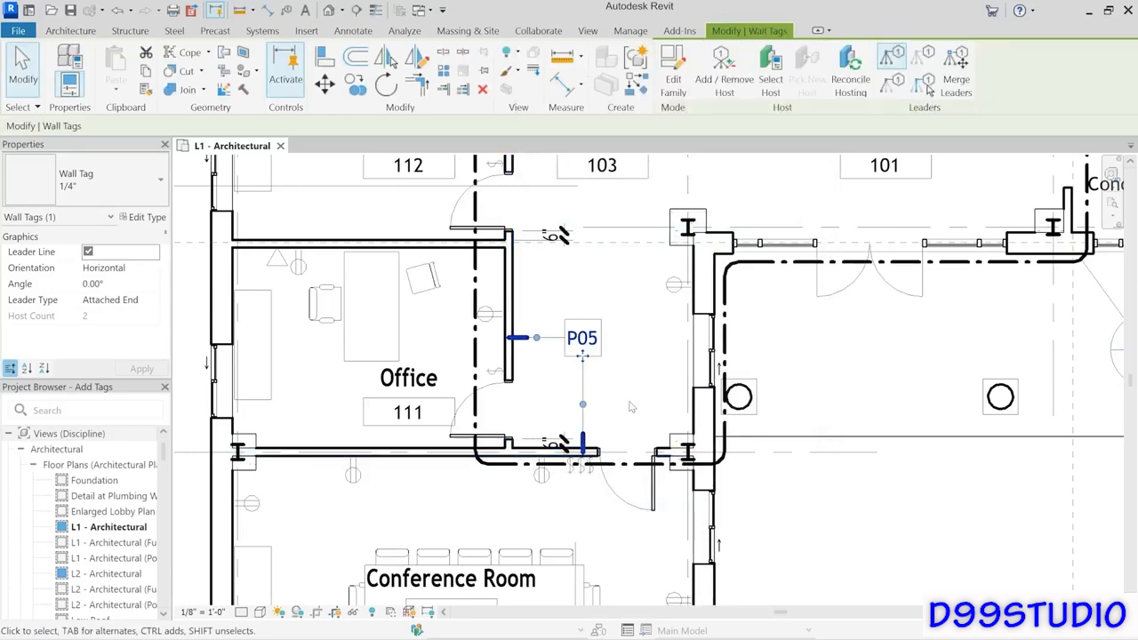
Step: Try to tag the third round column outside the reception by category, declining to load a column tag, and quit tagging
scroll(644, 390, down, 3)
middle_drag(658, 344, 427, 597)
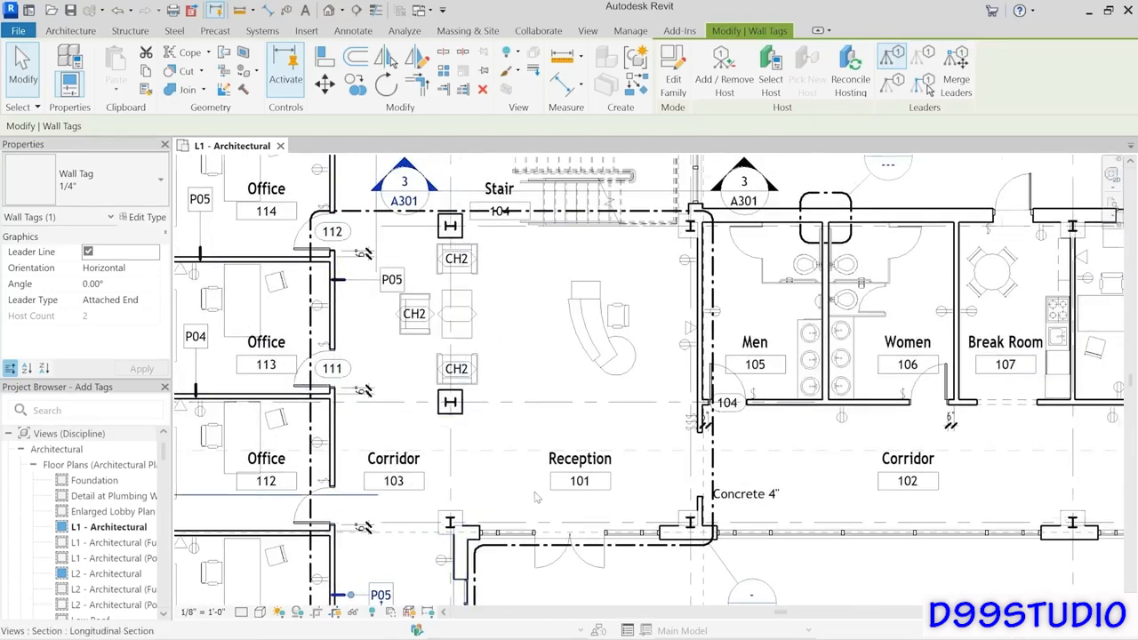
scroll(537, 498, down, 4)
middle_drag(536, 498, 465, 493)
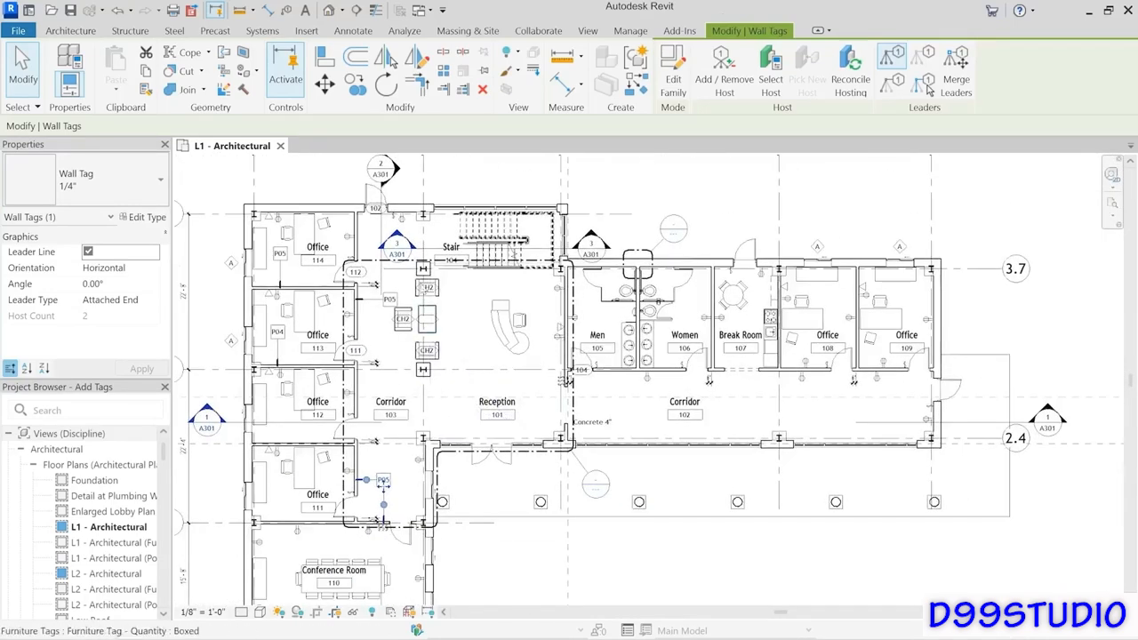
click(286, 11)
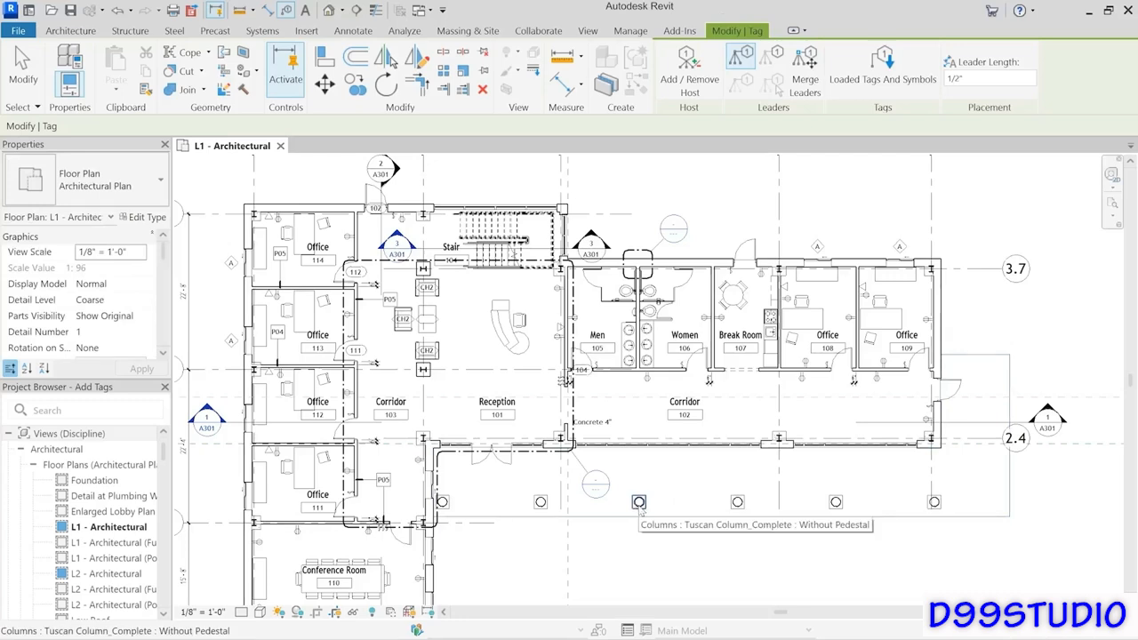
click(640, 503)
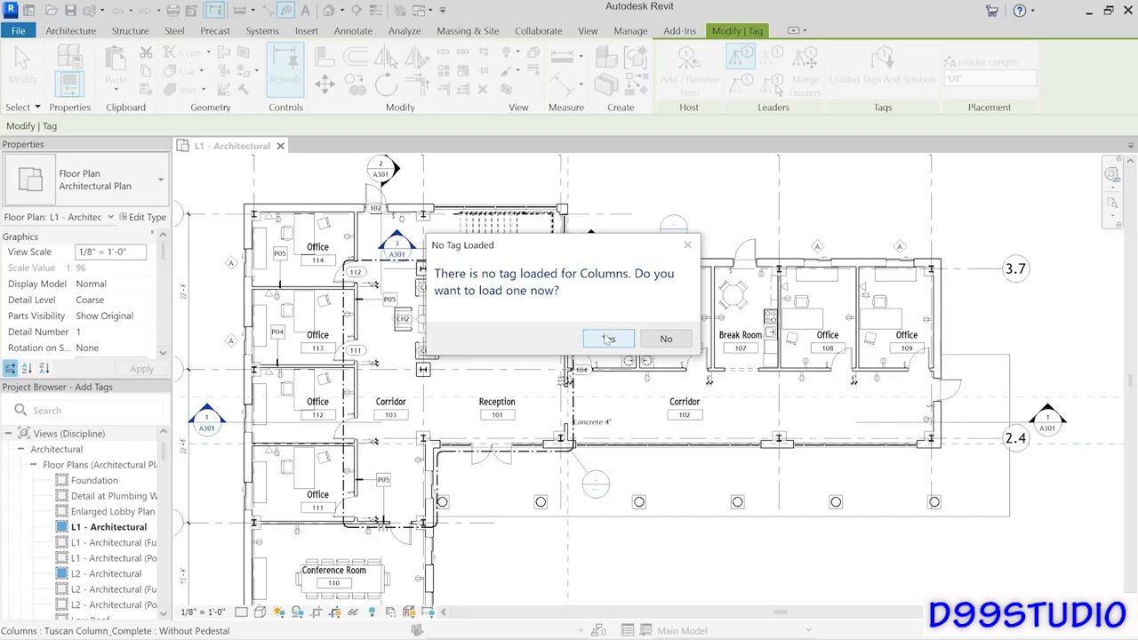
click(666, 339)
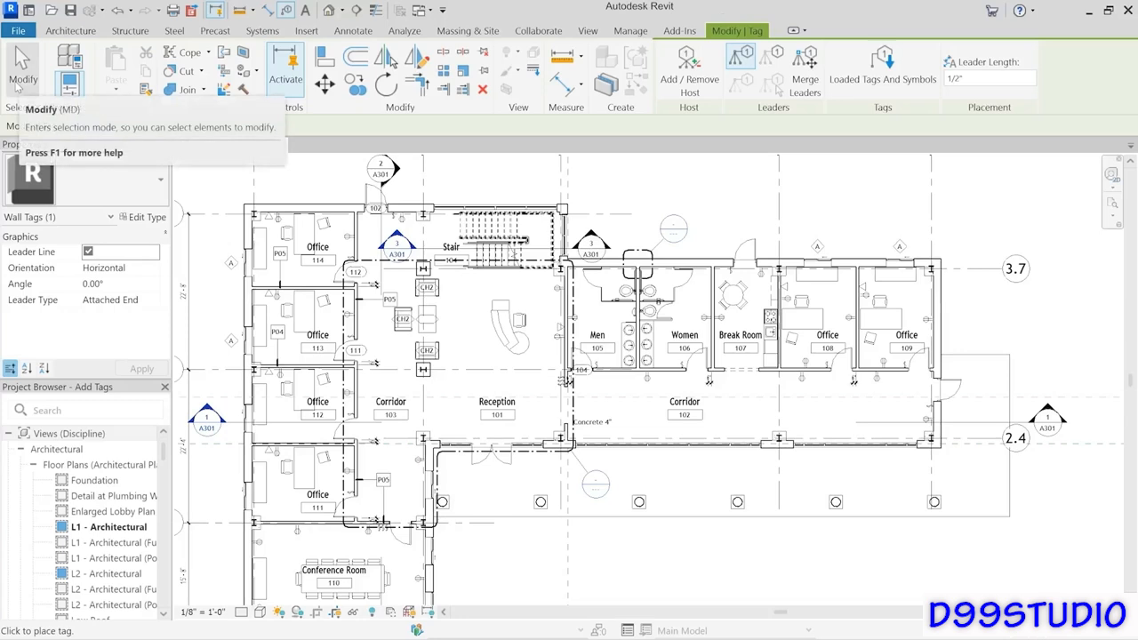
click(22, 78)
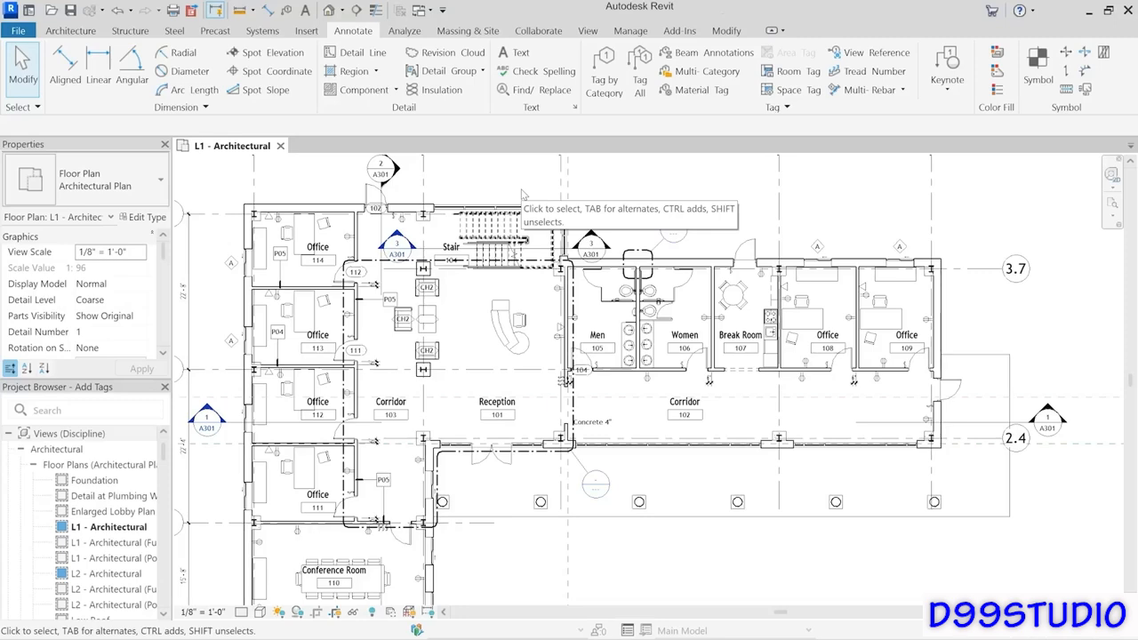
Step: Tag all untagged doors and windows in the current view with Door Tag and Window Tag, horizontal and without leaders
middle_drag(523, 194, 589, 181)
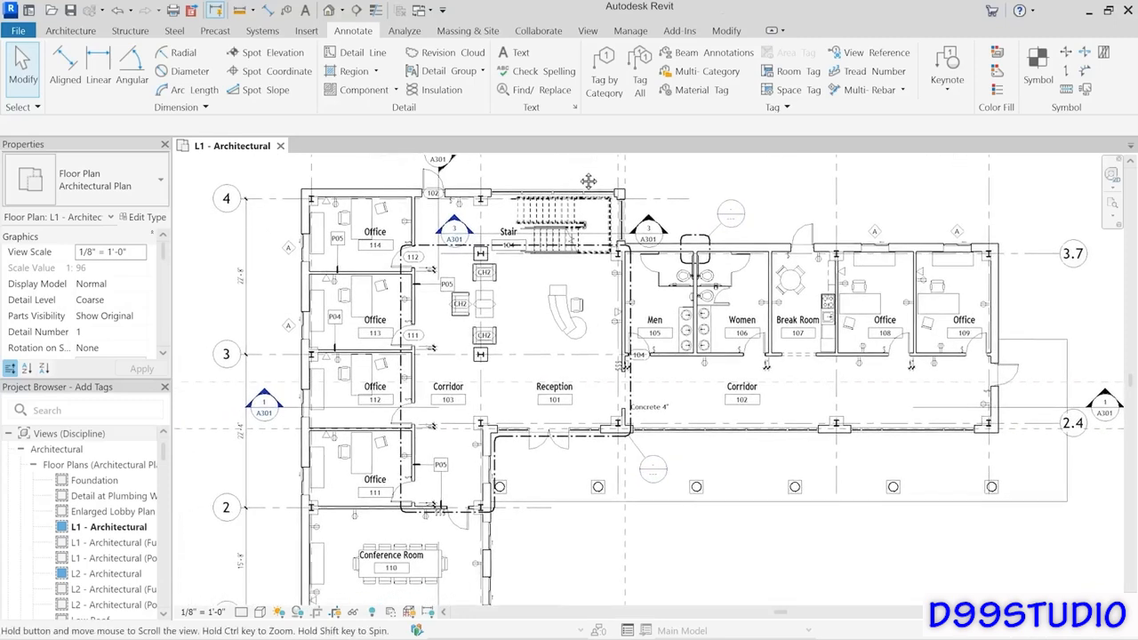
scroll(589, 182, down, 1)
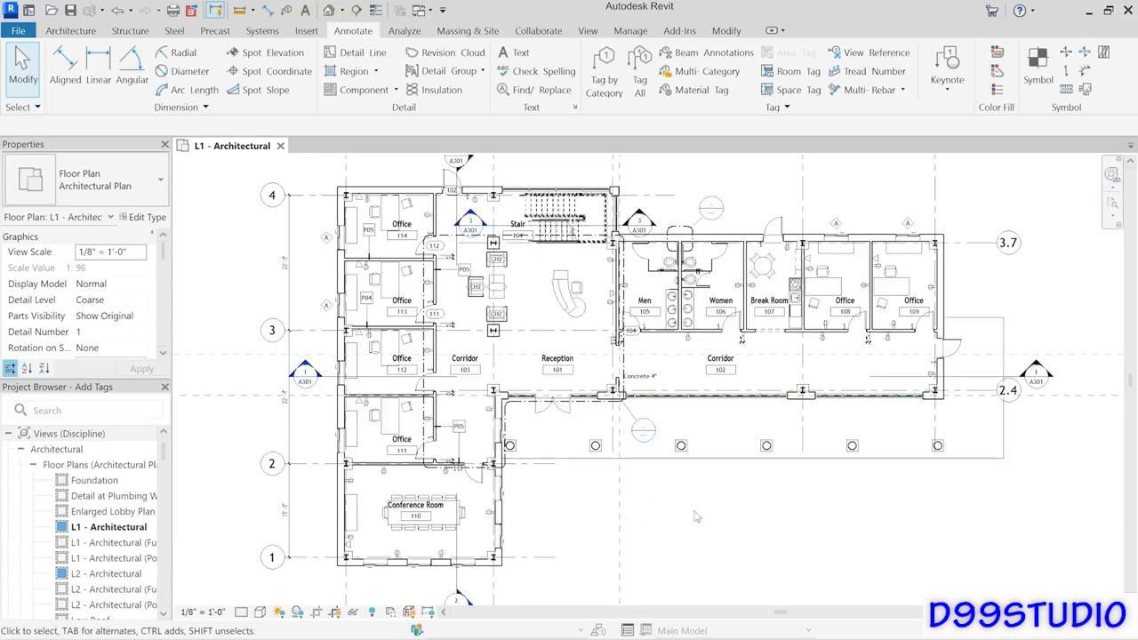
click(640, 85)
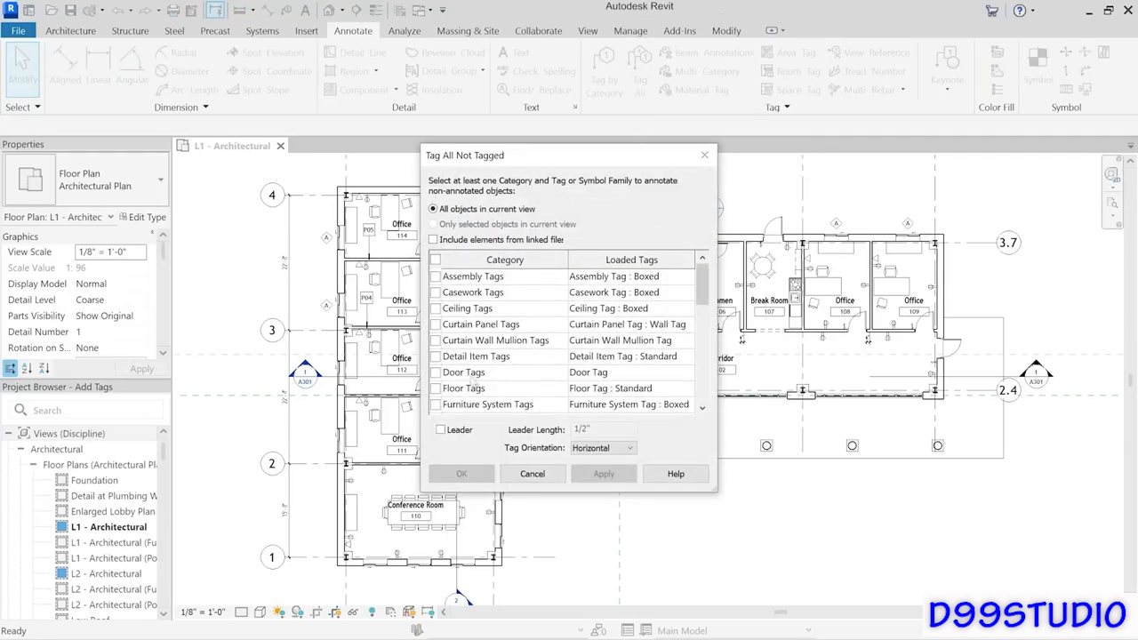
click(435, 372)
drag(703, 284, 707, 400)
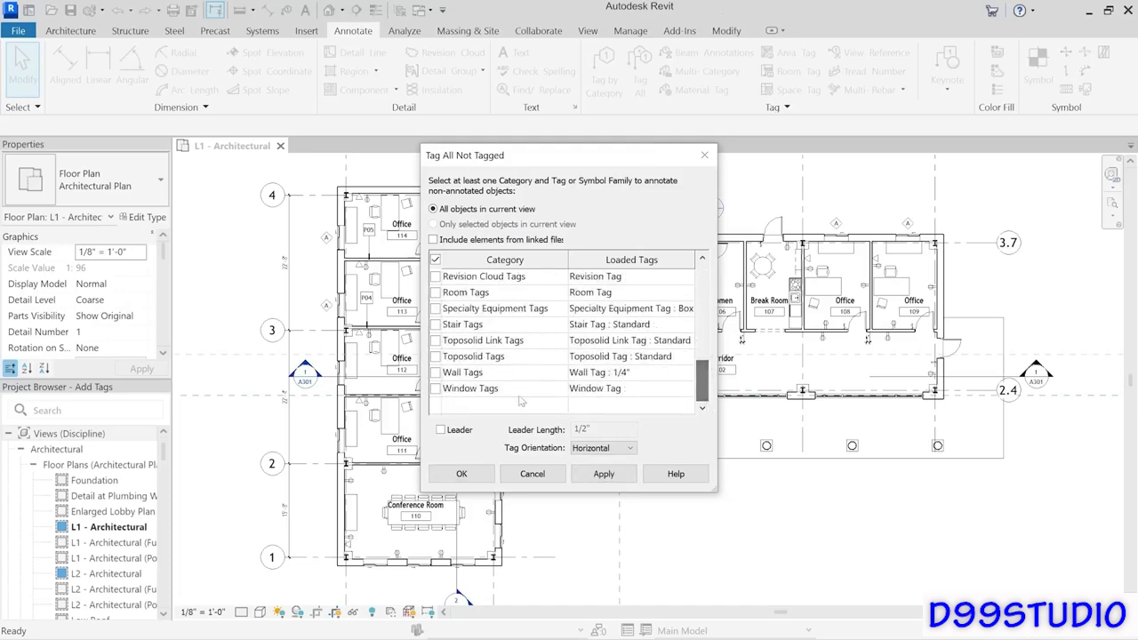
click(436, 389)
click(461, 473)
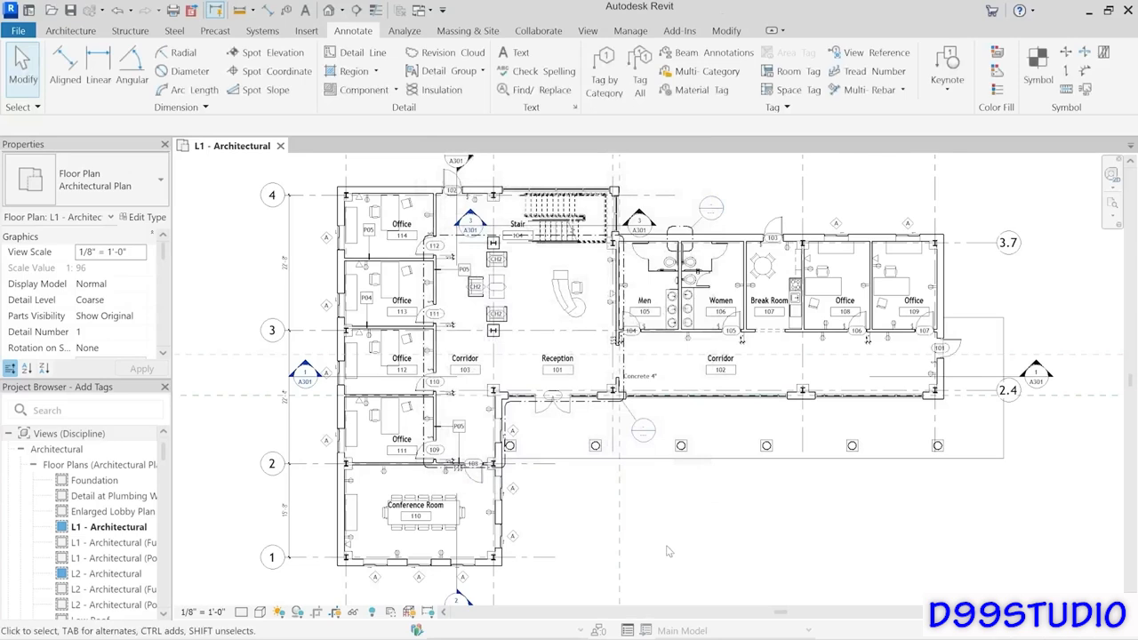
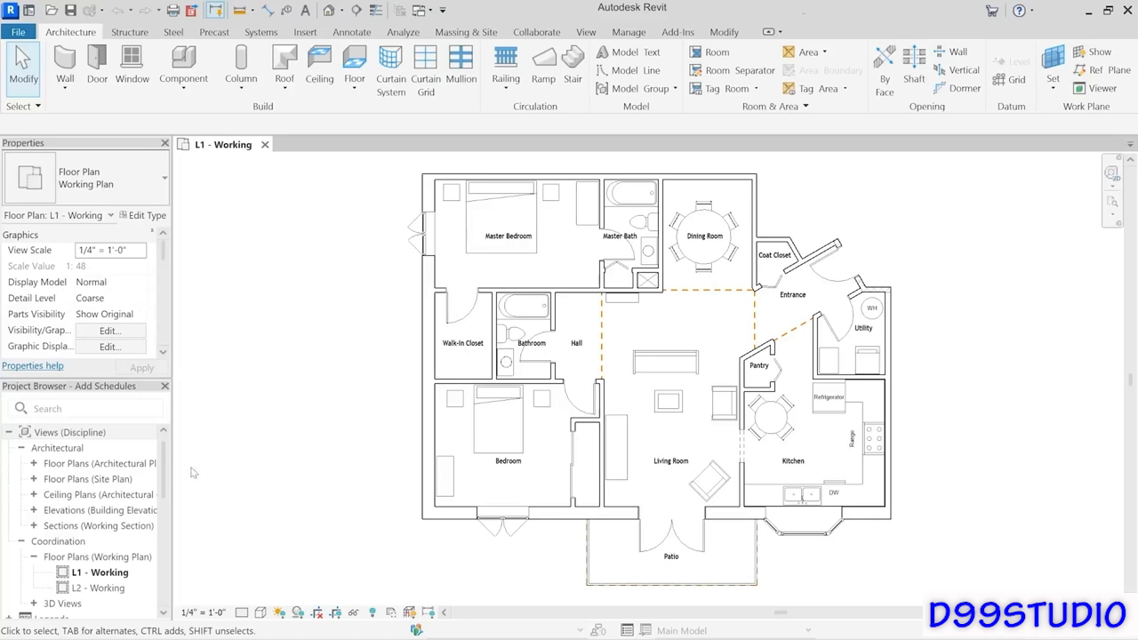
Step: Create a new schedule of building components for the Furniture category, named Furniture Schedule, in the New Construction phase
drag(163, 473, 165, 513)
right_click(85, 506)
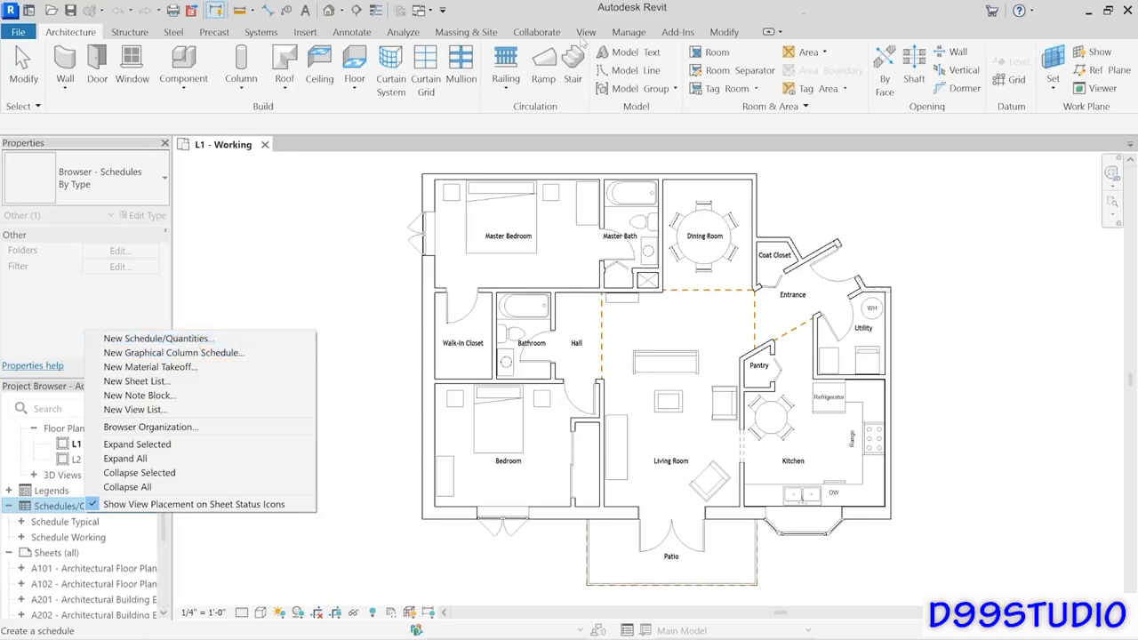
click(585, 33)
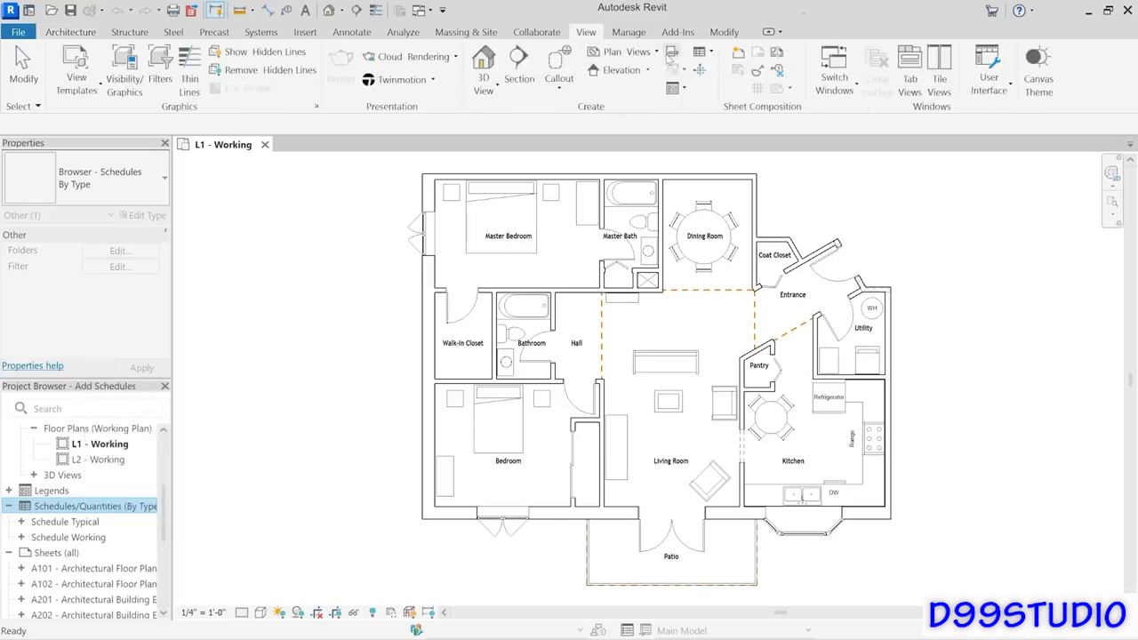
click(701, 52)
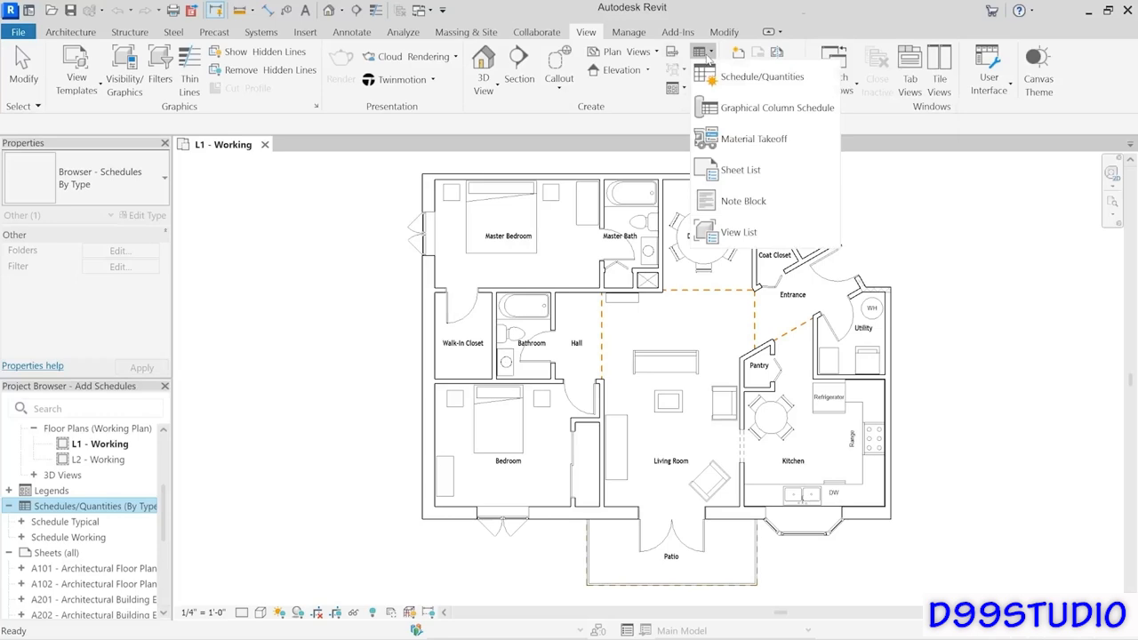
click(751, 78)
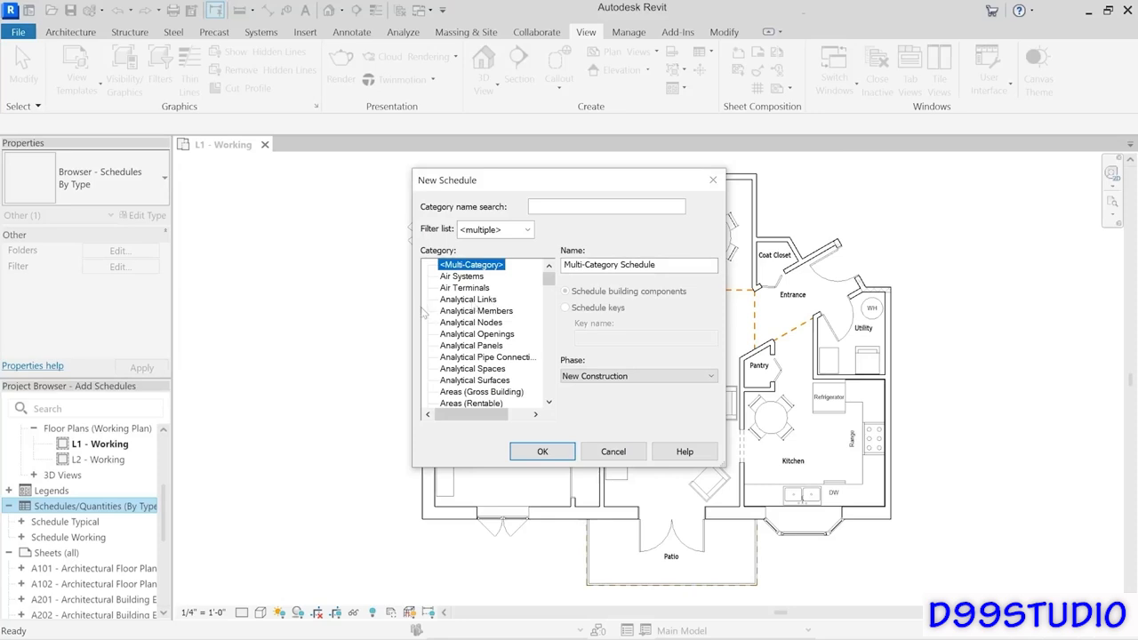
click(551, 296)
drag(550, 296, 553, 328)
click(464, 357)
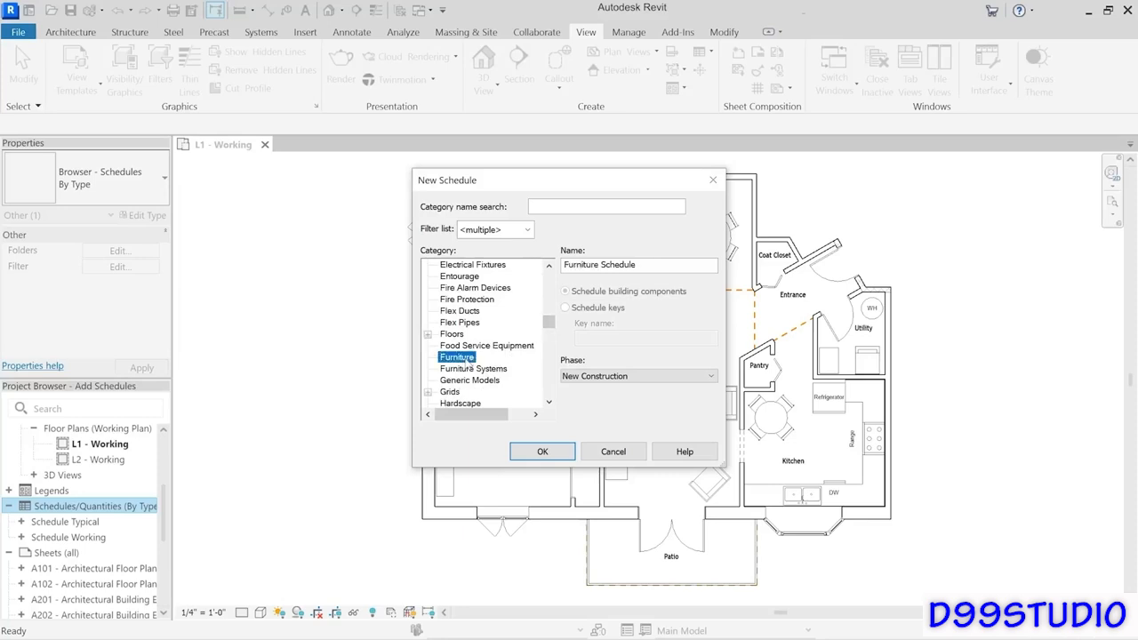
drag(669, 267, 560, 266)
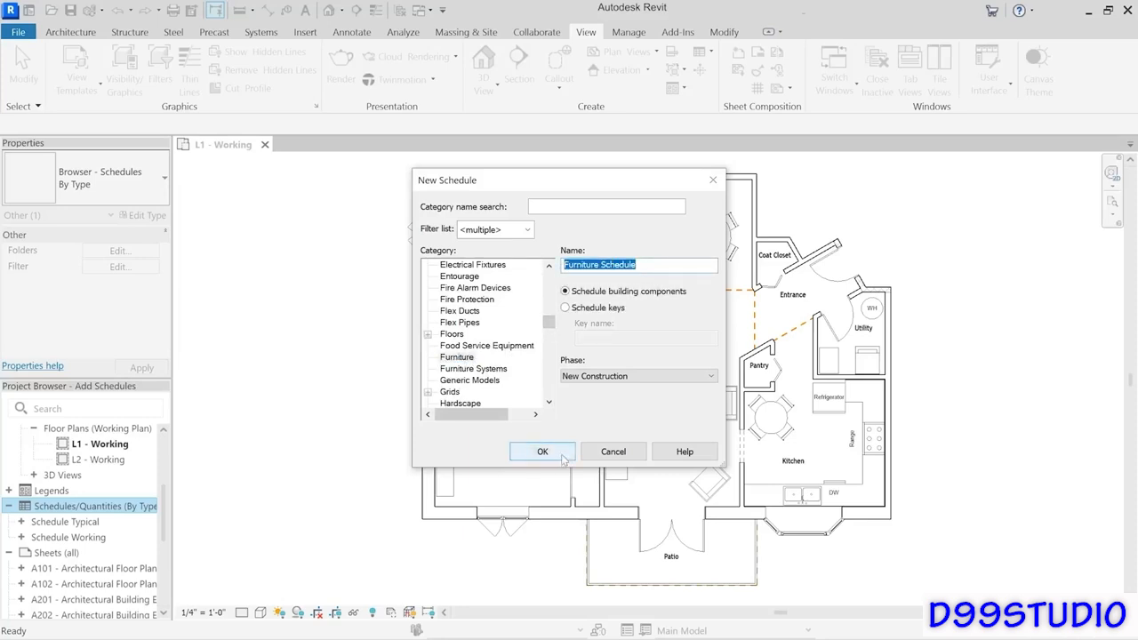
click(564, 457)
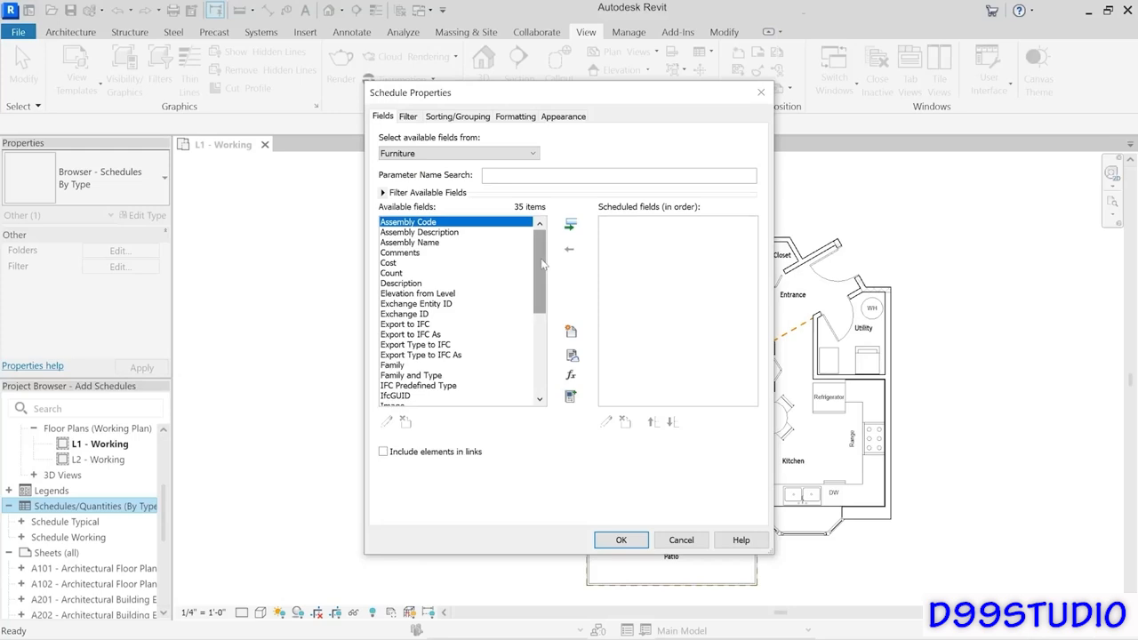
Step: Add the fields Type Mark, Family and Type, Count and Comments in that order and generate the schedule
drag(542, 263, 542, 347)
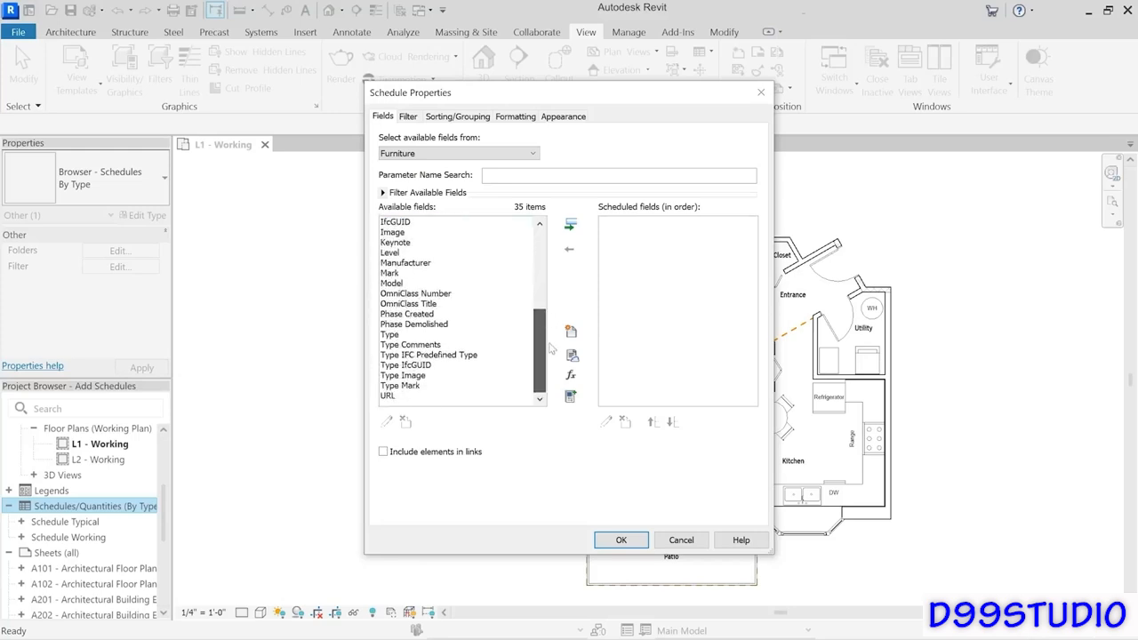
click(404, 387)
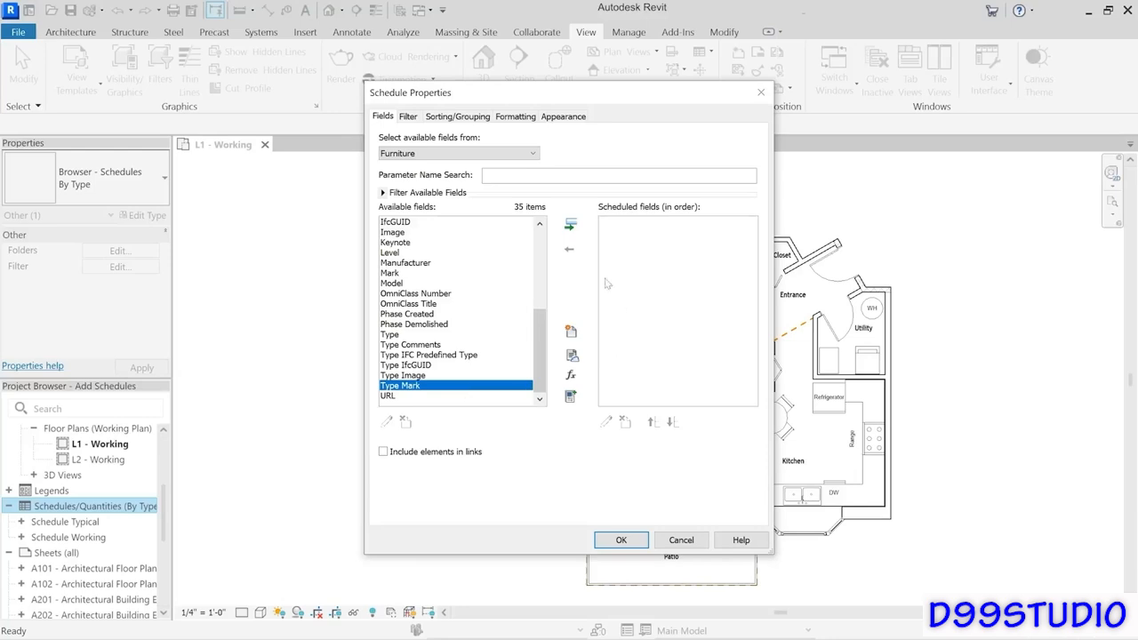
click(570, 225)
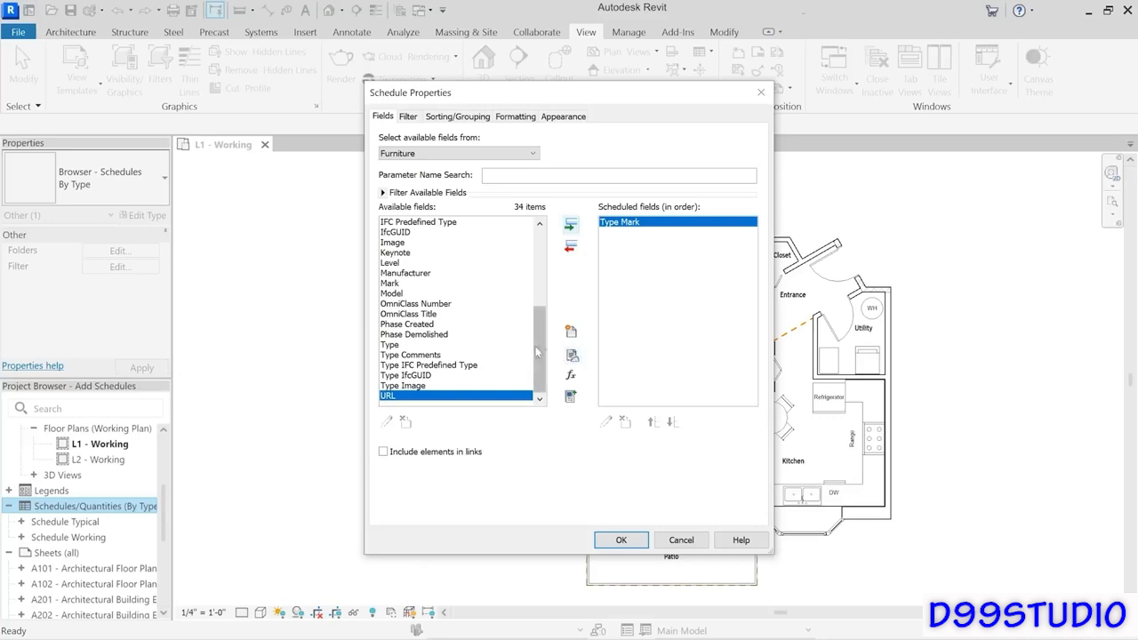
drag(540, 331, 542, 253)
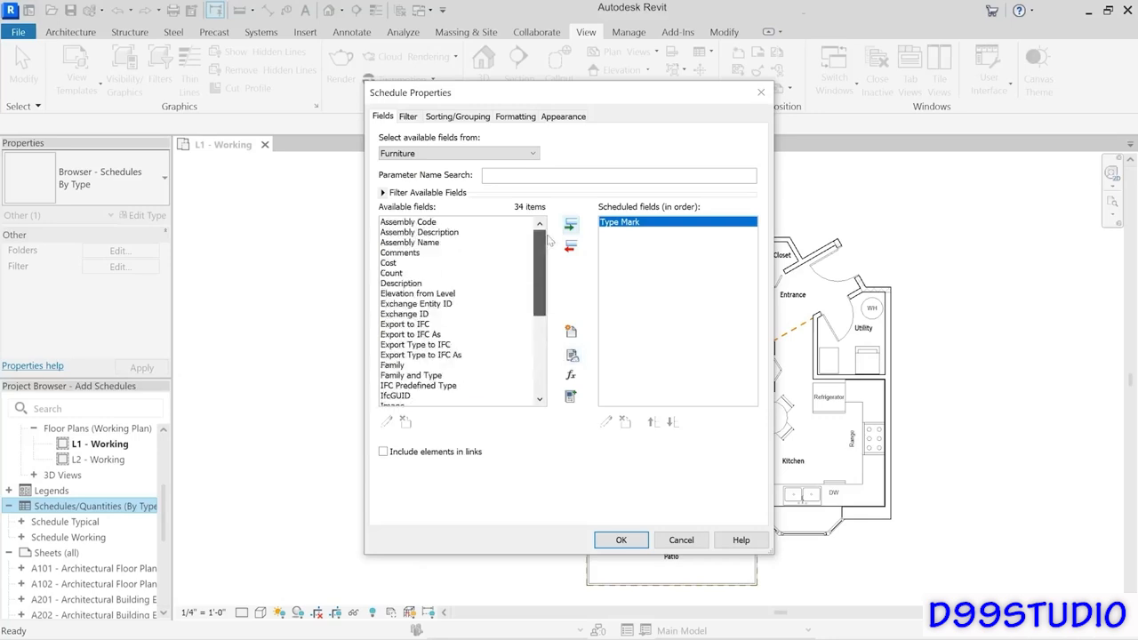
click(424, 375)
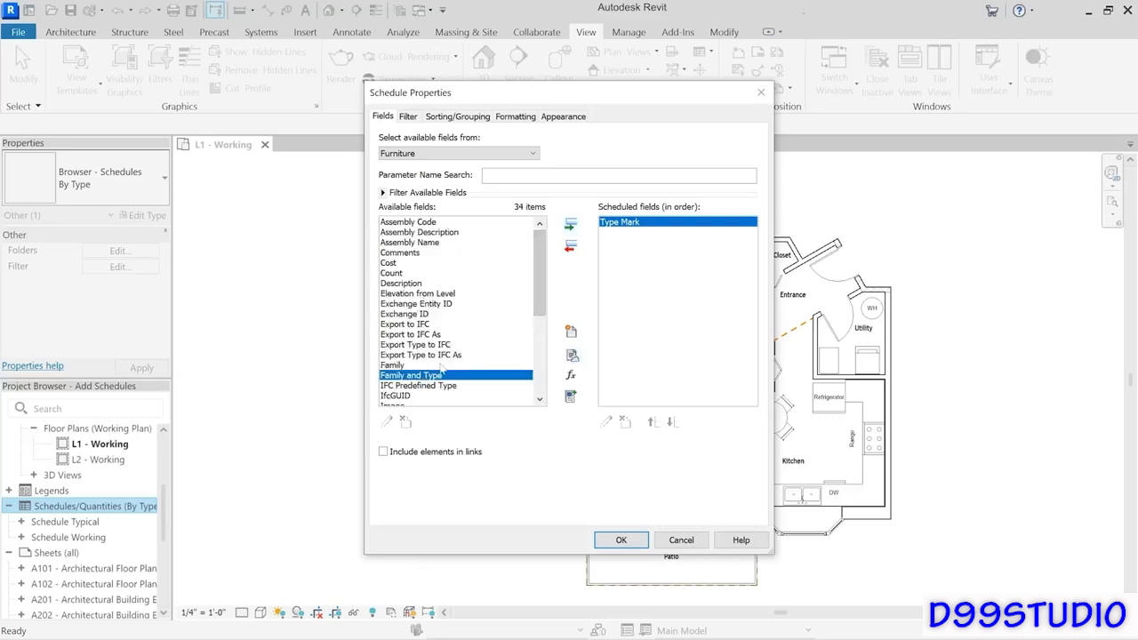
click(570, 225)
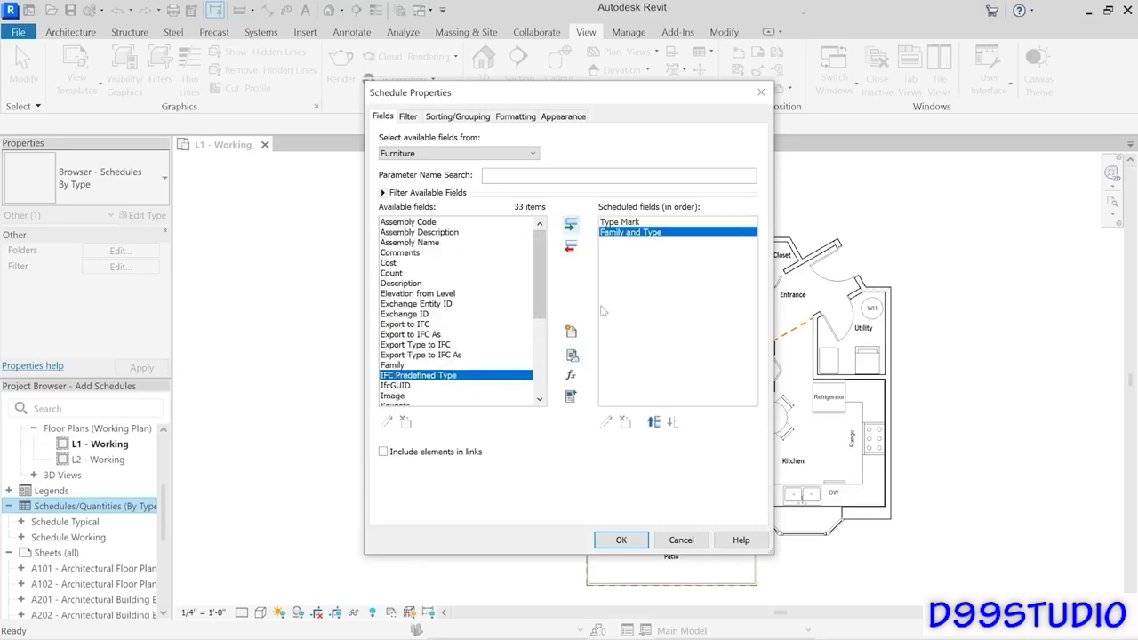
double_click(391, 273)
double_click(400, 252)
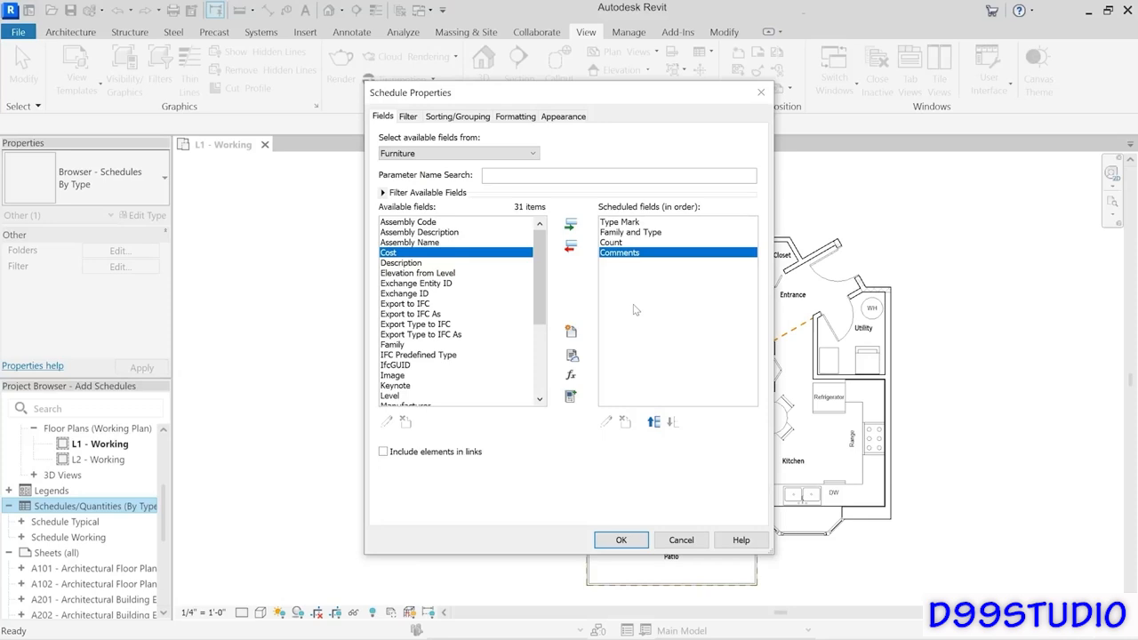
click(606, 540)
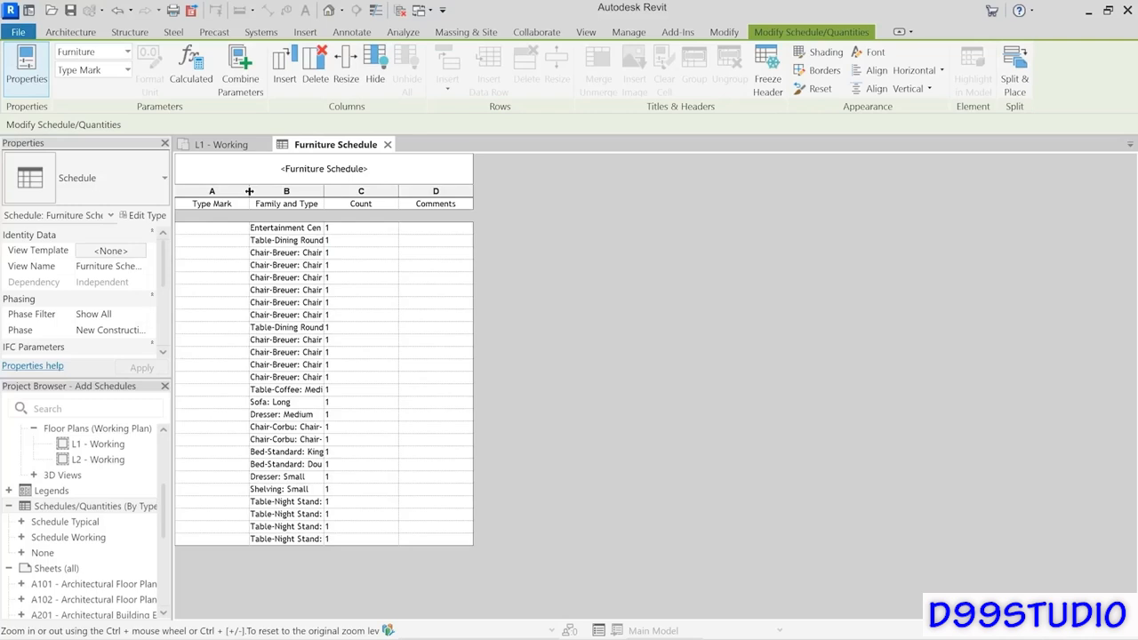
Step: Adjust the schedule's column widths, narrowing Type Mark and Count and widening Family and Type to fit its entries
drag(249, 192, 210, 191)
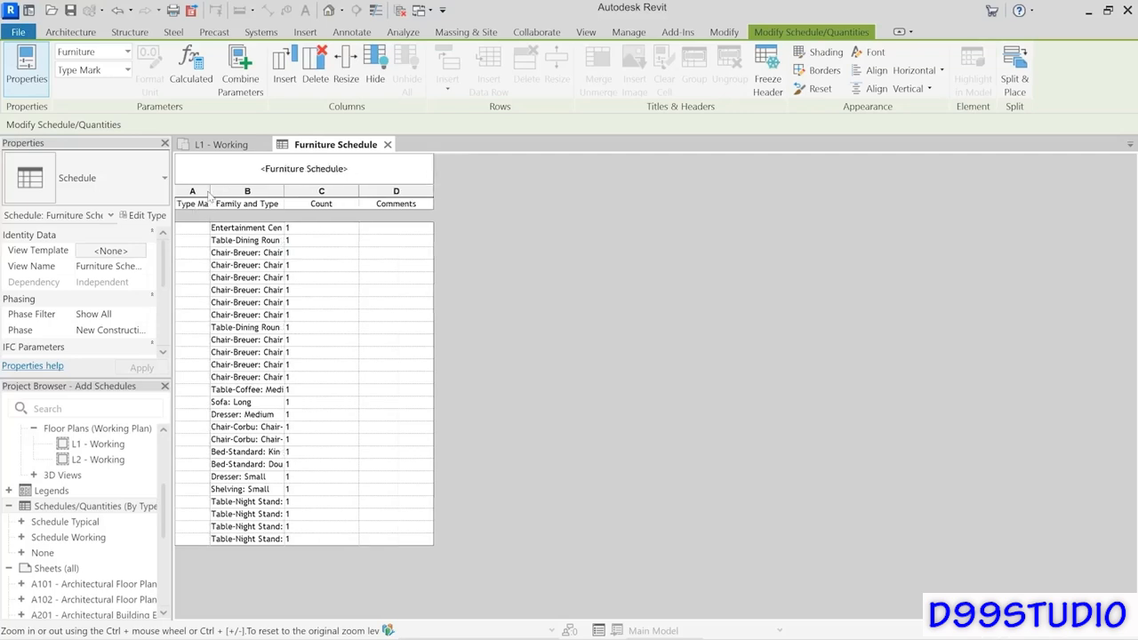
mouse_move(359, 191)
mouse_down()
mouse_move(286, 191)
mouse_move(378, 190)
mouse_up()
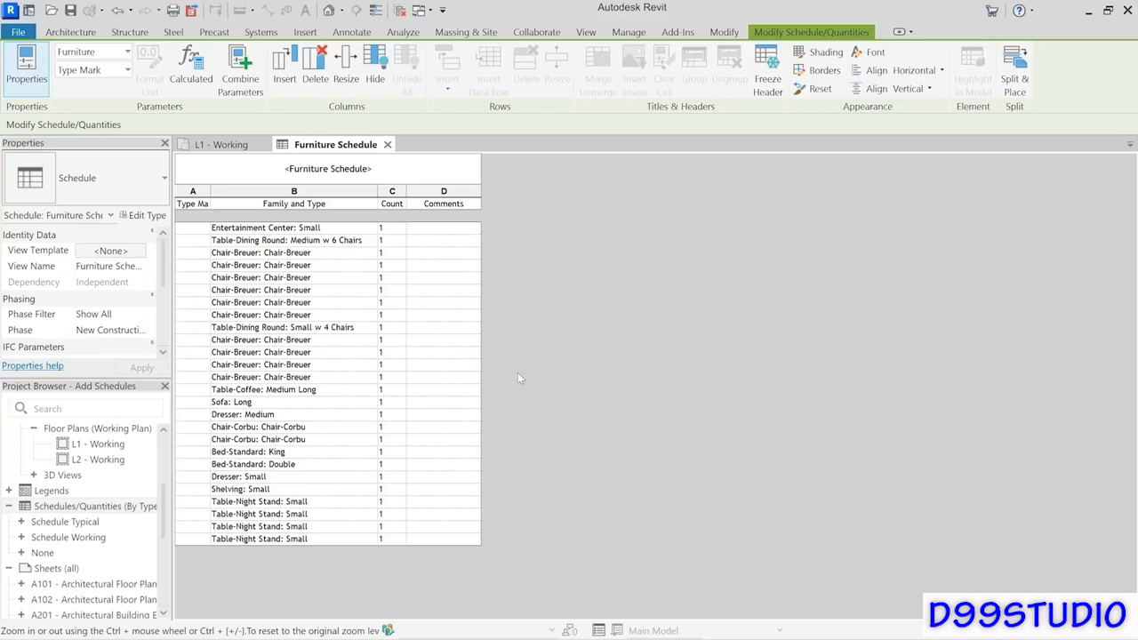
ctrl+scroll(523, 371, up, 3)
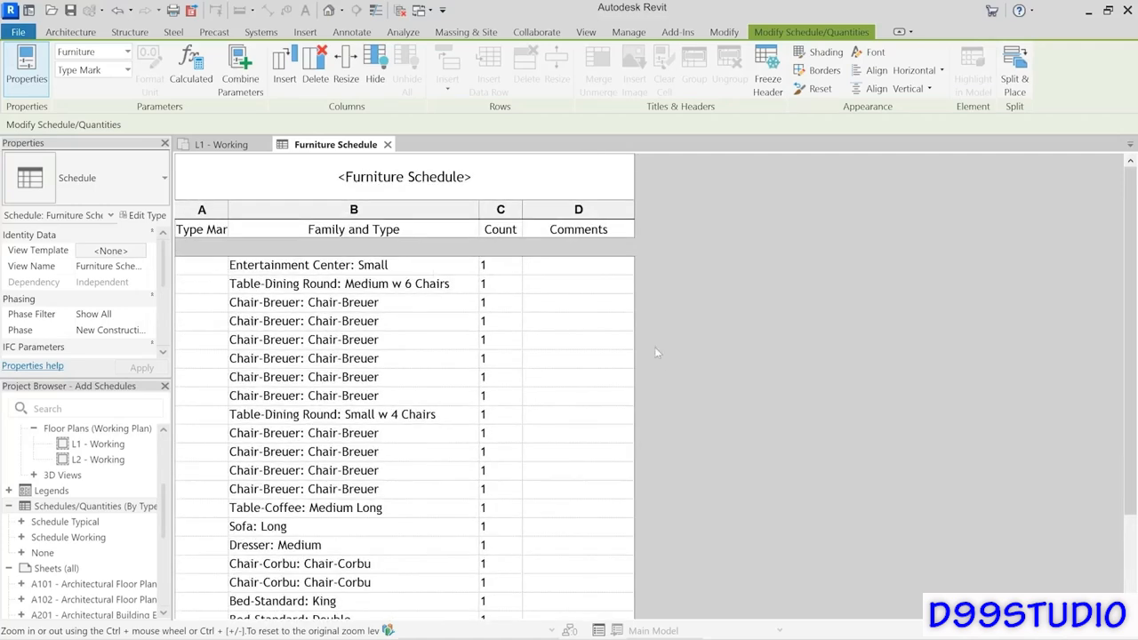
ctrl+scroll(655, 319, down, 3)
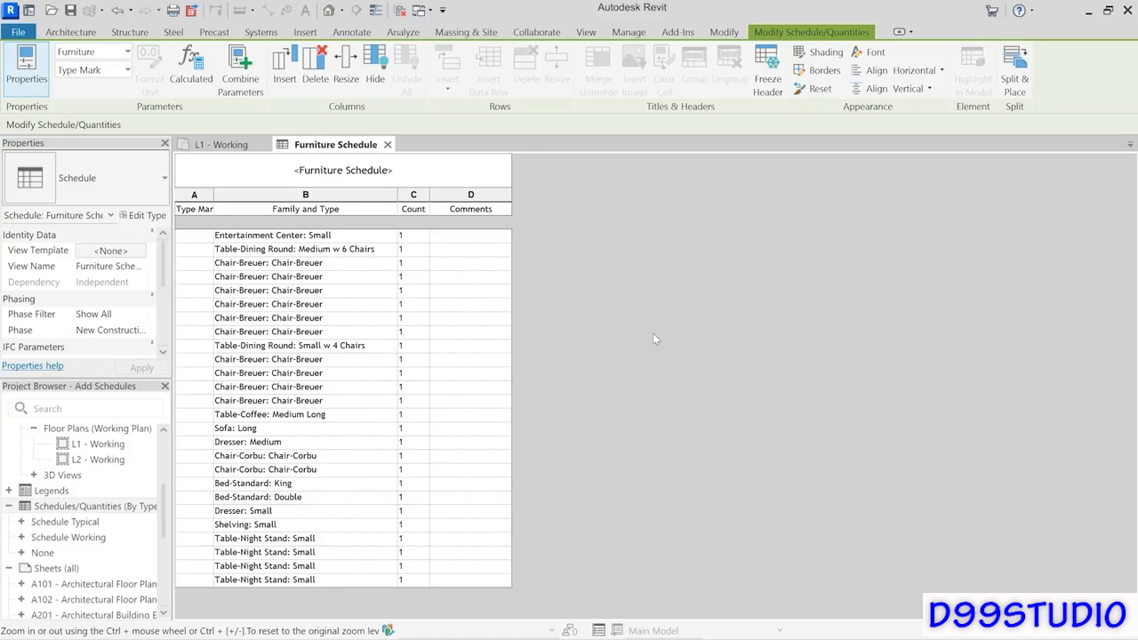
Step: Tile the Furniture Schedule and L1 - Working views side by side, narrowing the schedule pane to its table's width
click(591, 33)
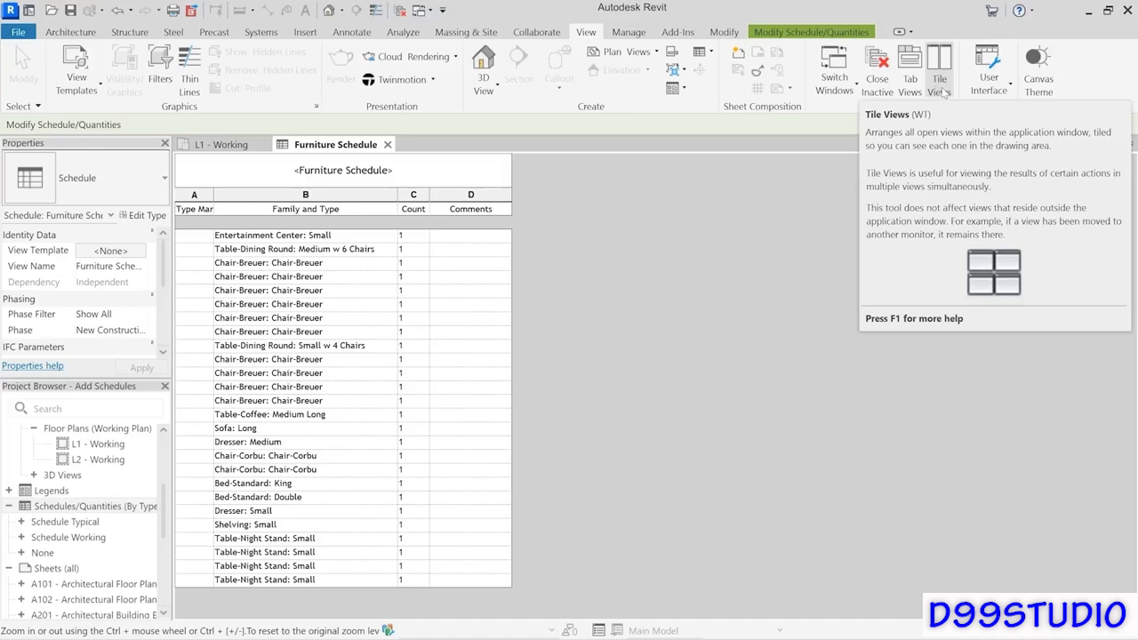
click(940, 87)
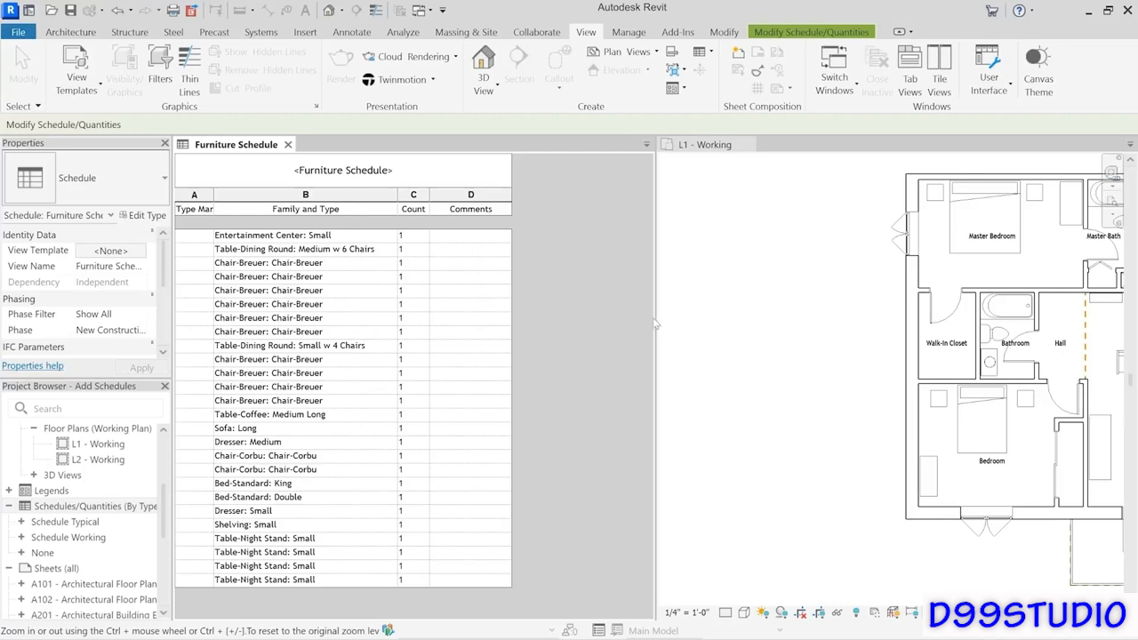
drag(654, 313, 525, 314)
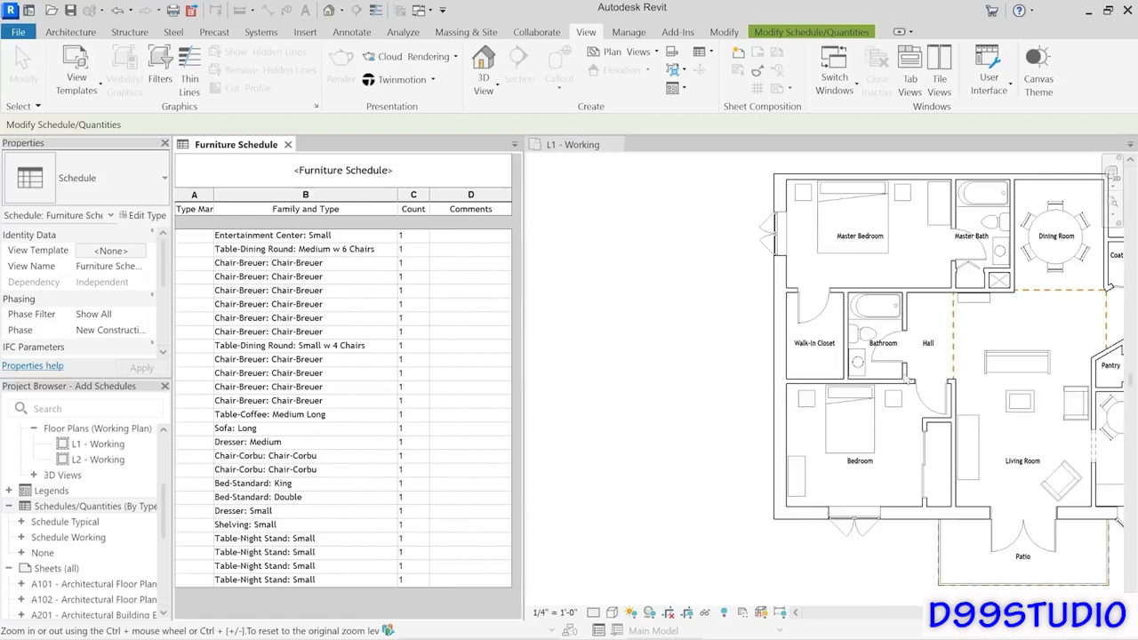
click(755, 384)
middle_drag(874, 363, 699, 361)
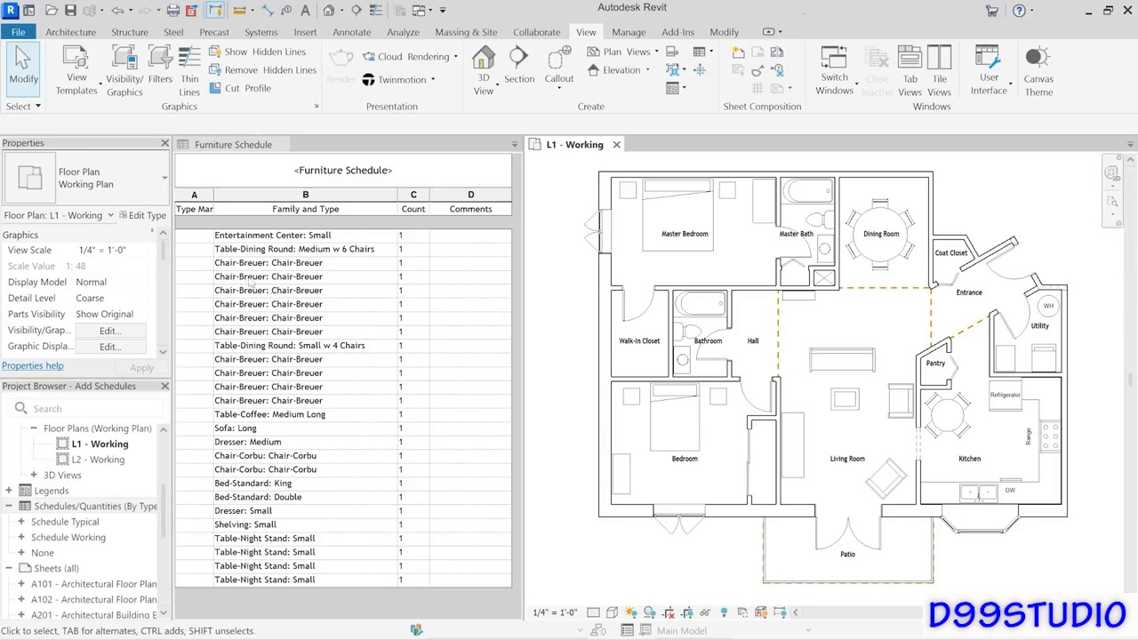
Step: Select the entertainment center, several Chair-Breuer rows, the small dining table and the coffee table in the schedule to locate them in the plan
click(194, 235)
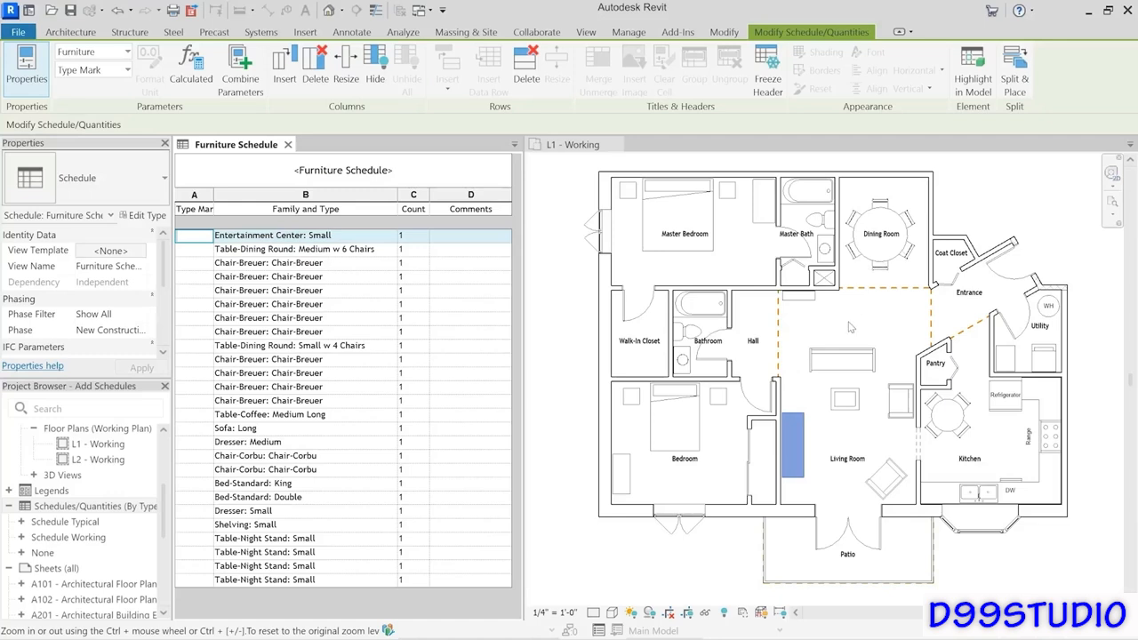
click(268, 306)
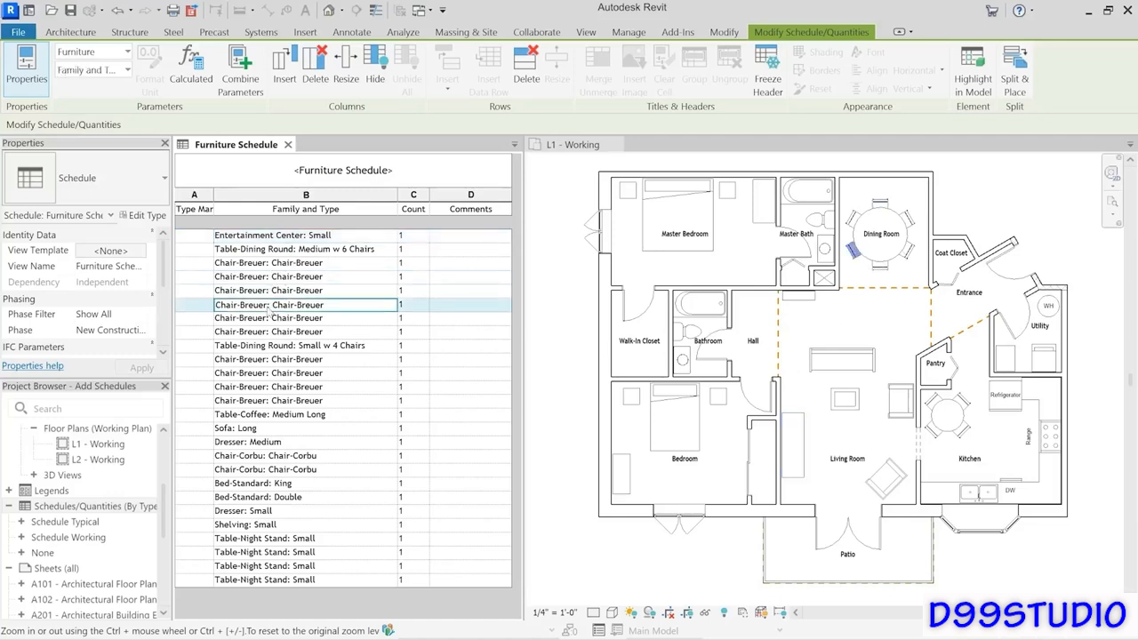
click(265, 332)
click(262, 346)
click(263, 386)
click(259, 401)
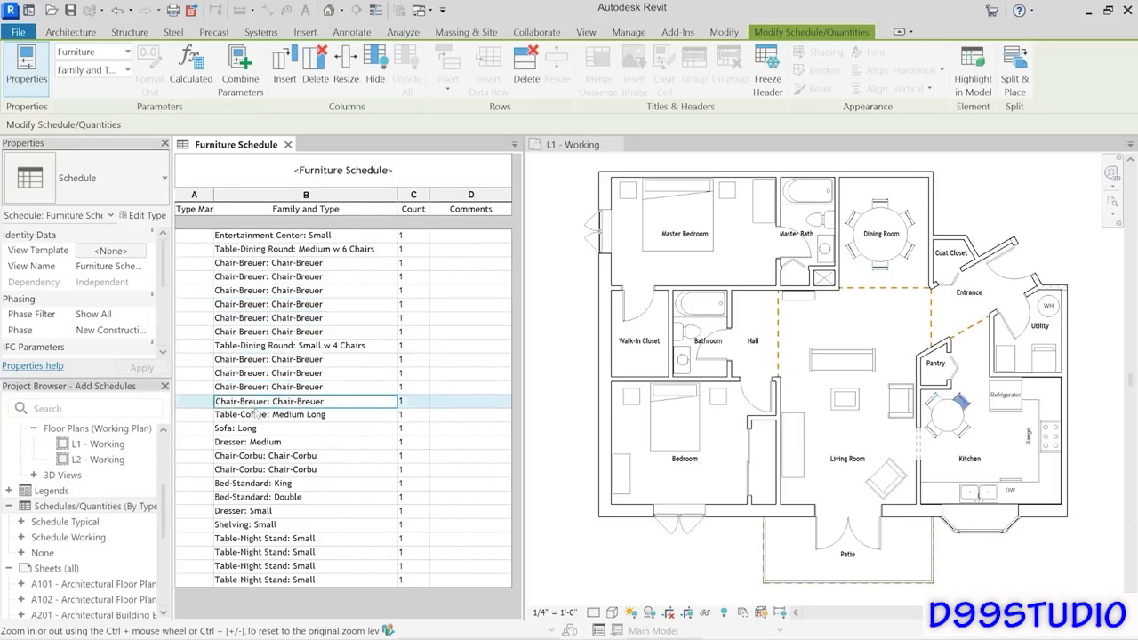
click(248, 415)
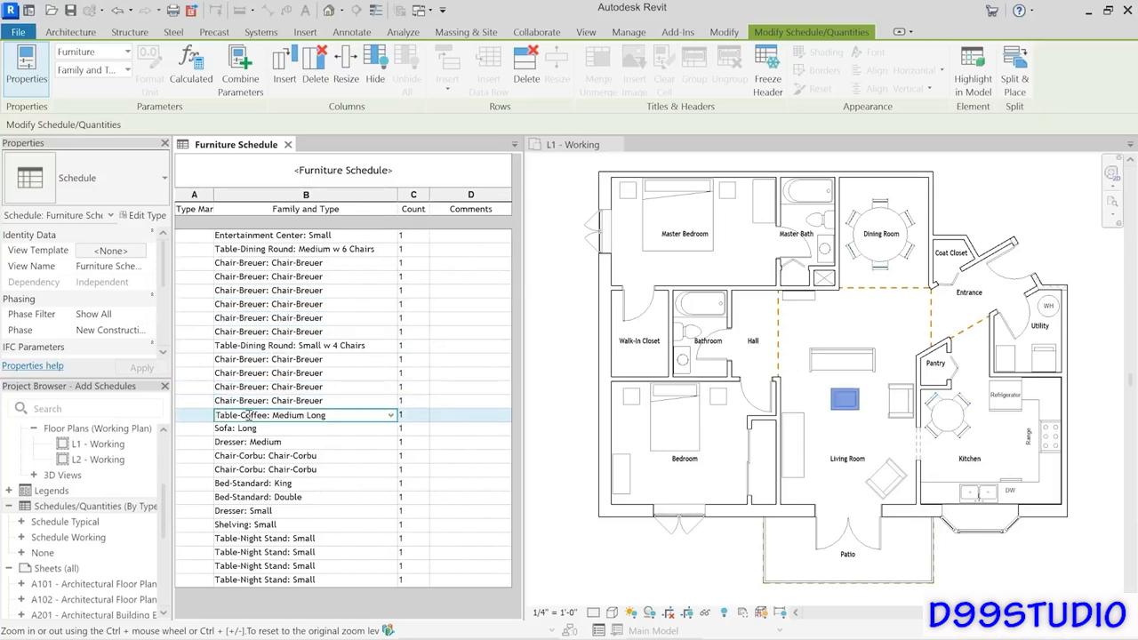
Step: Use Highlight in Model on the Bed-Standard: Double row to locate that bed in the L1 - Working plan
click(550, 269)
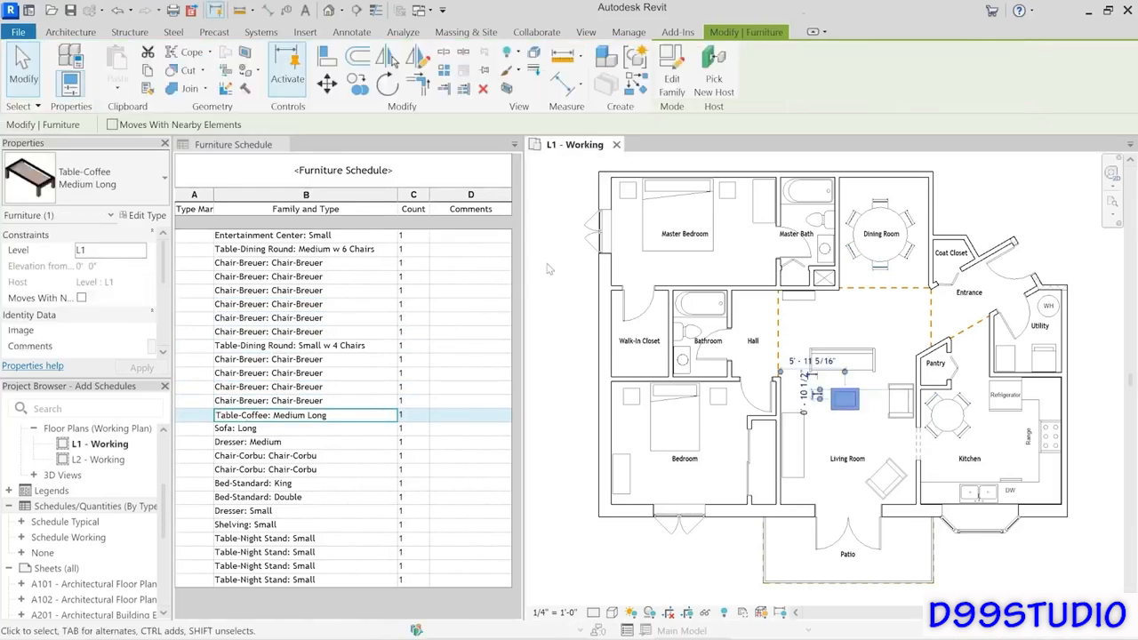
scroll(614, 181, up, 6)
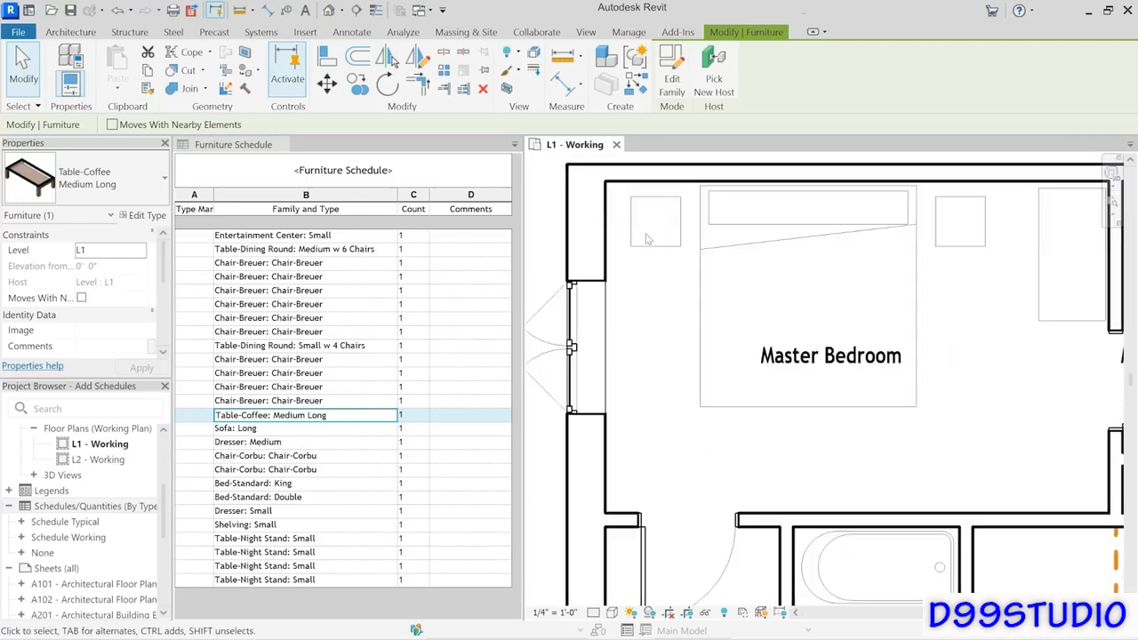
middle_drag(656, 244, 671, 271)
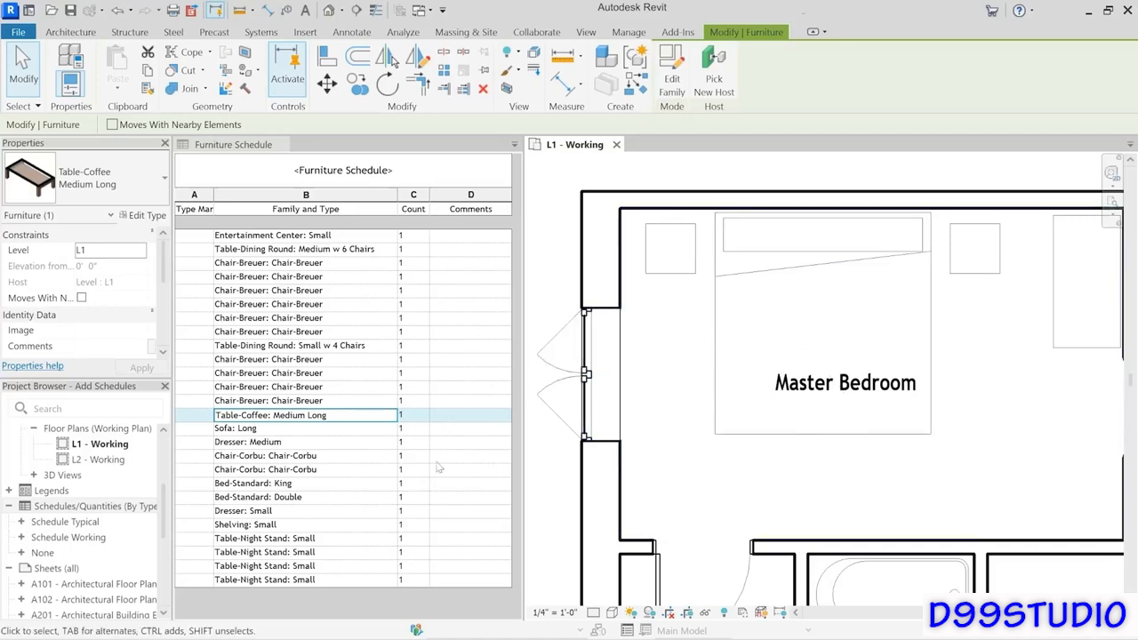
click(295, 499)
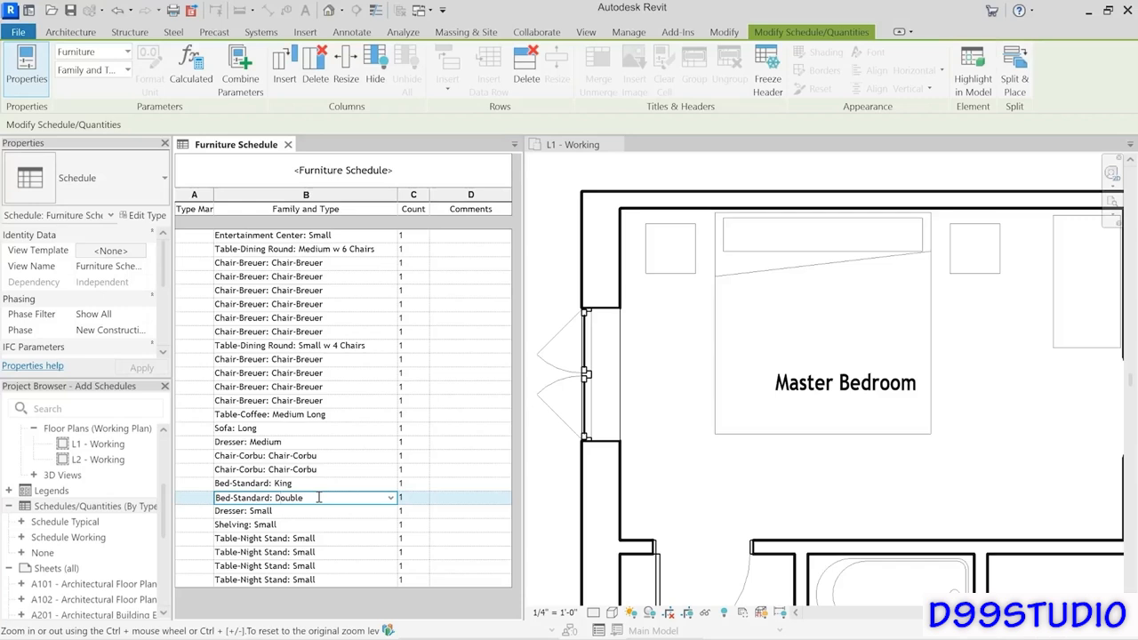
click(969, 89)
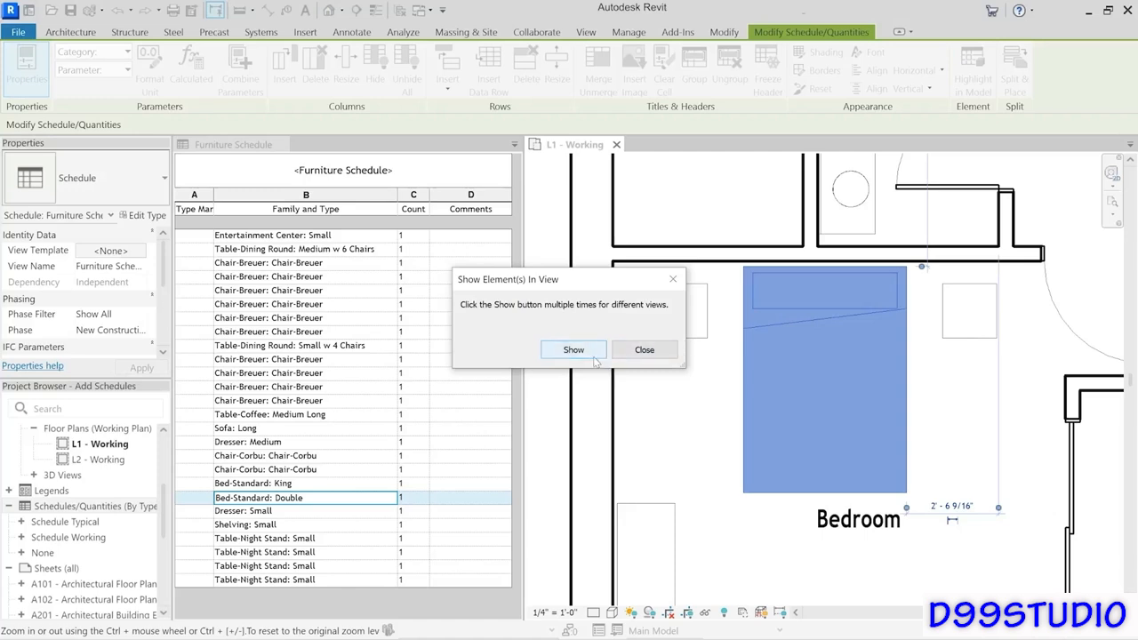
click(645, 349)
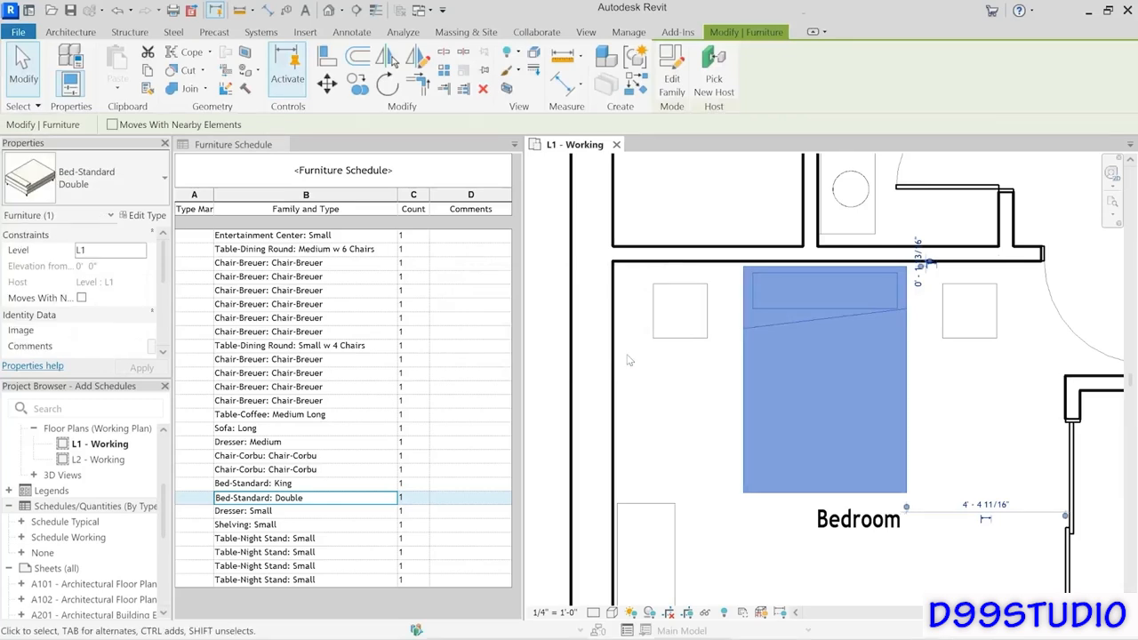
Step: Change the Bed-Standard: Double row's type to Bed-Standard: King in the Furniture Schedule
click(329, 503)
click(329, 498)
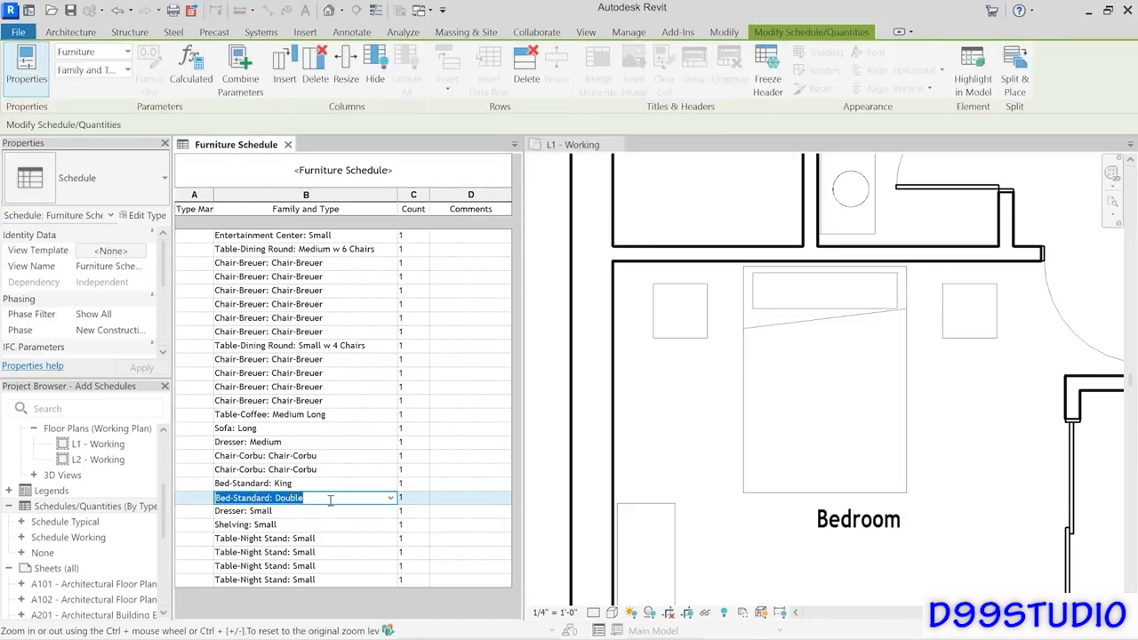
click(390, 499)
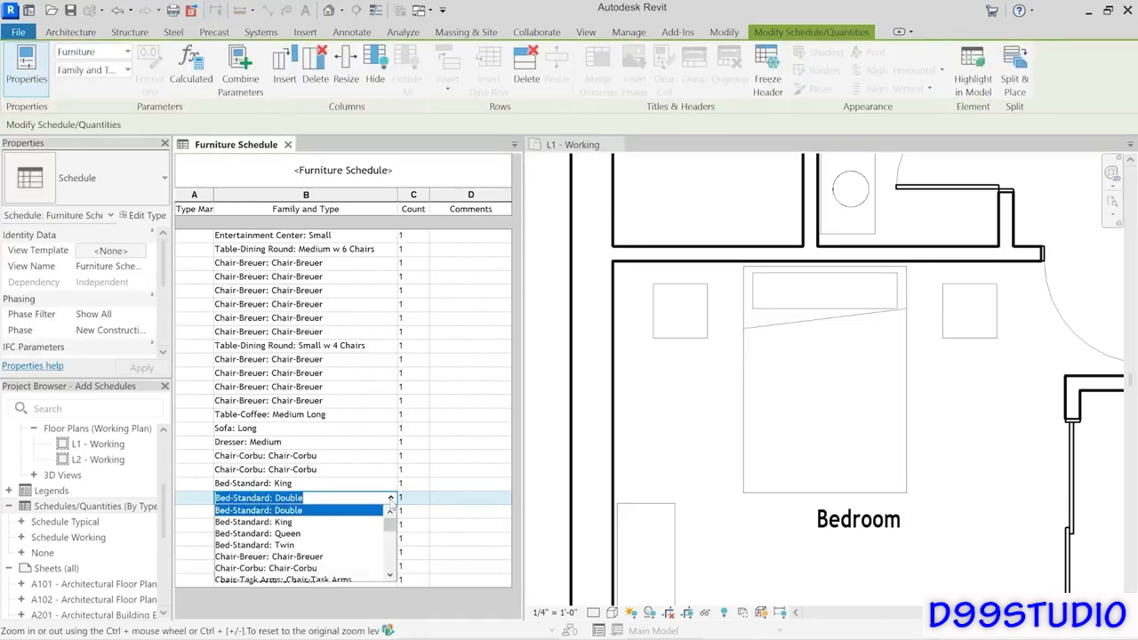
click(288, 524)
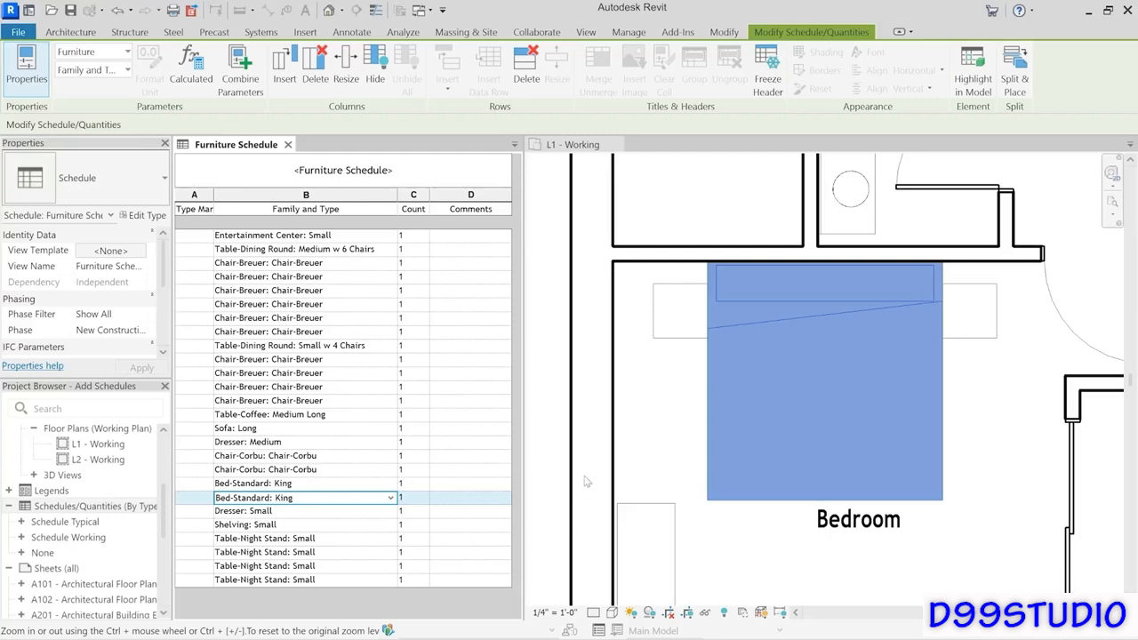
Step: Change the Bedroom bed's schedule type to Bed-Standard: Queen and nudge the bed slightly away from the wall in the L1 - Working plan
click(390, 498)
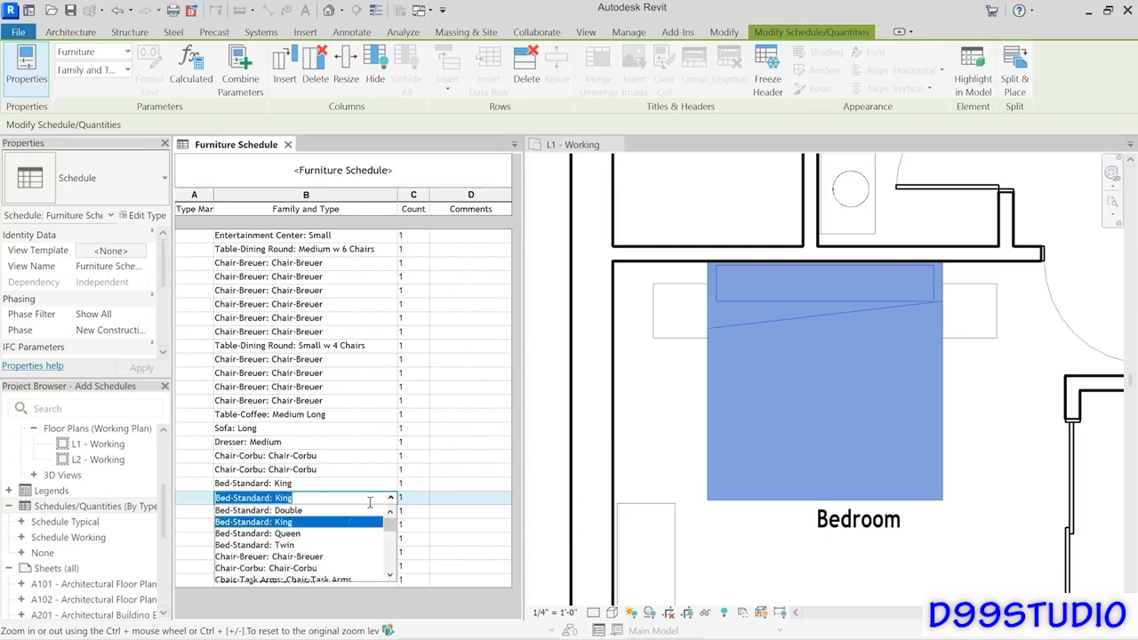
click(291, 535)
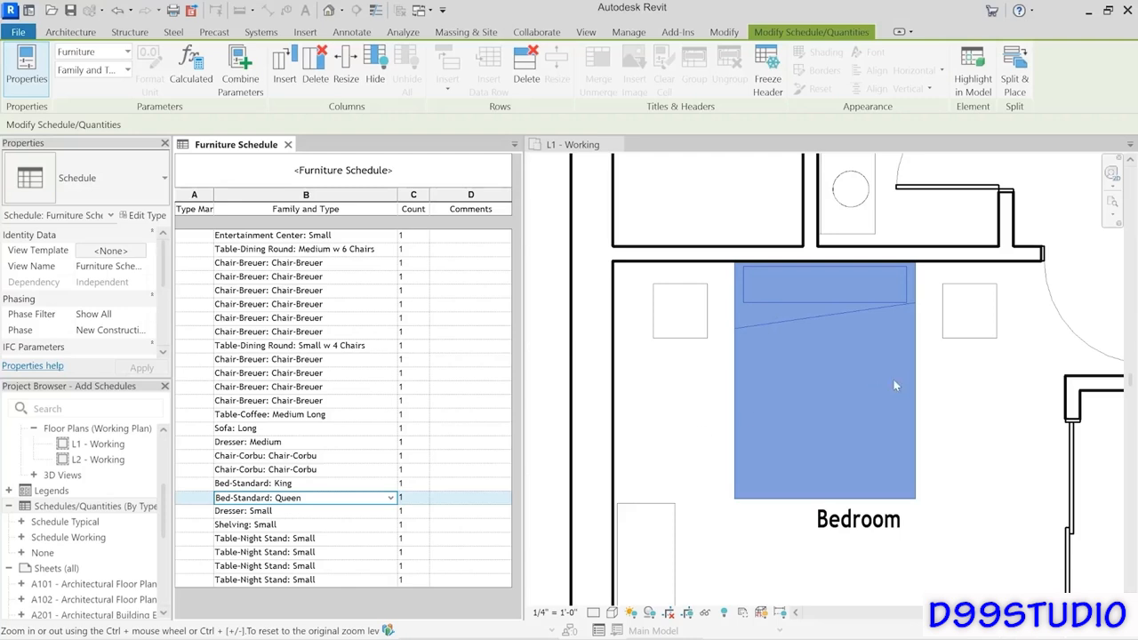
click(572, 148)
click(901, 358)
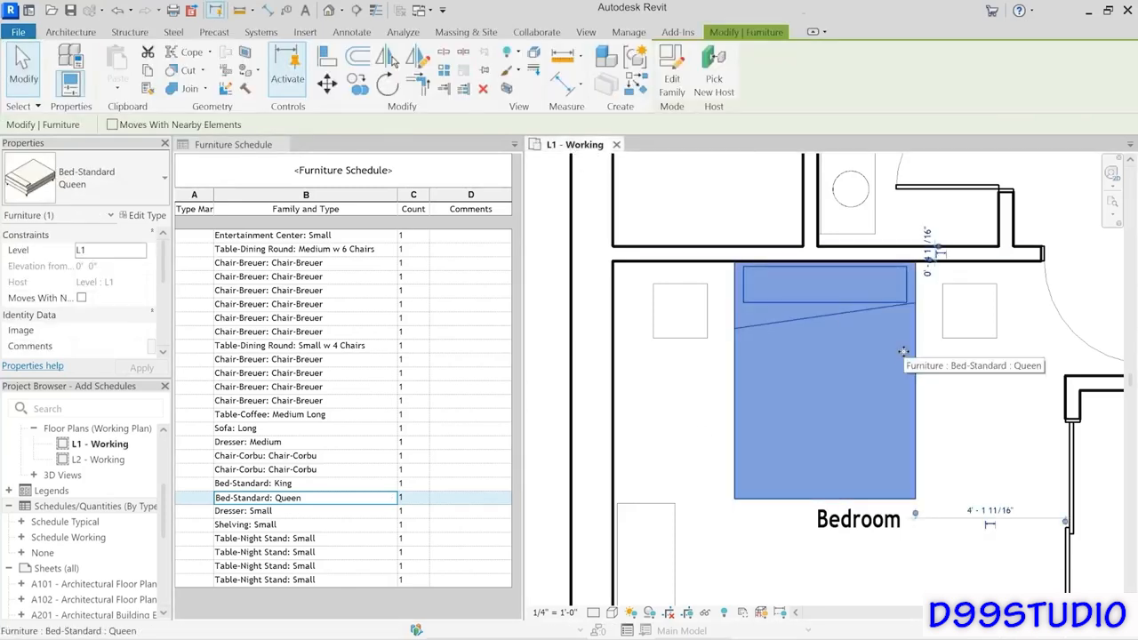
key(Down)
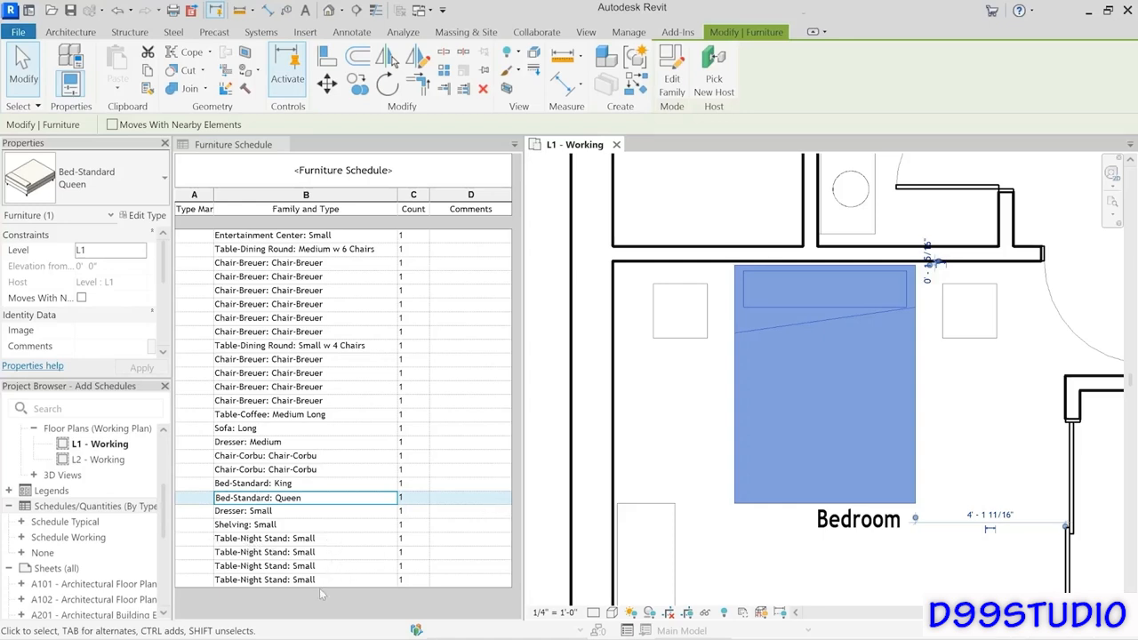
Step: Select the four Table-Night Stand: Small rows in the schedule to locate them in the Bedroom and Master Bedroom of the plan
click(330, 538)
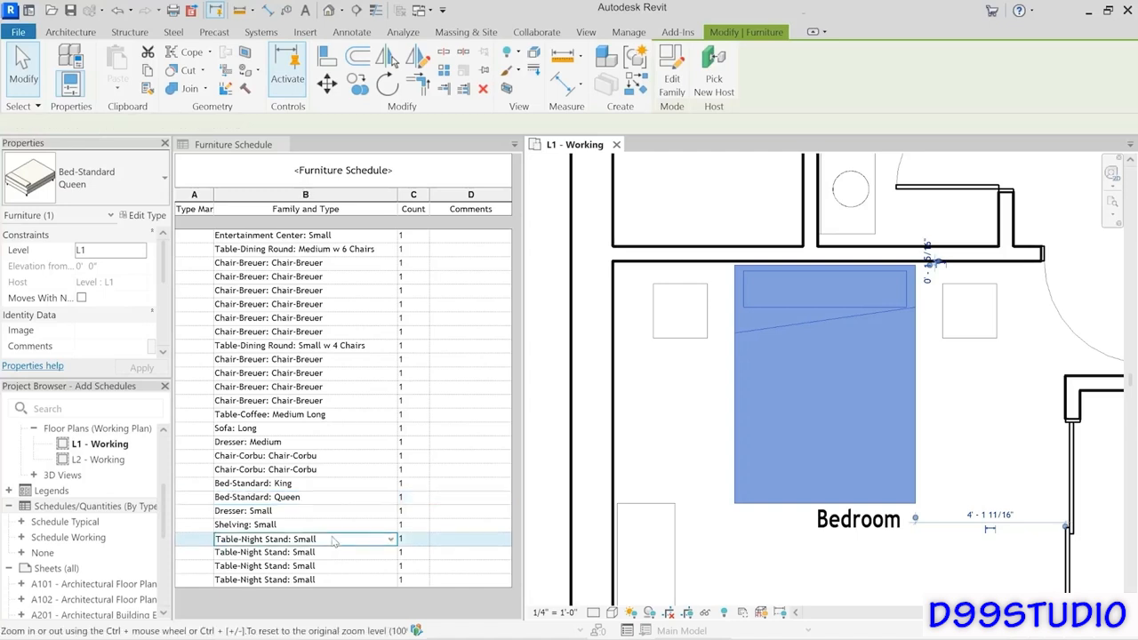
drag(335, 552, 331, 592)
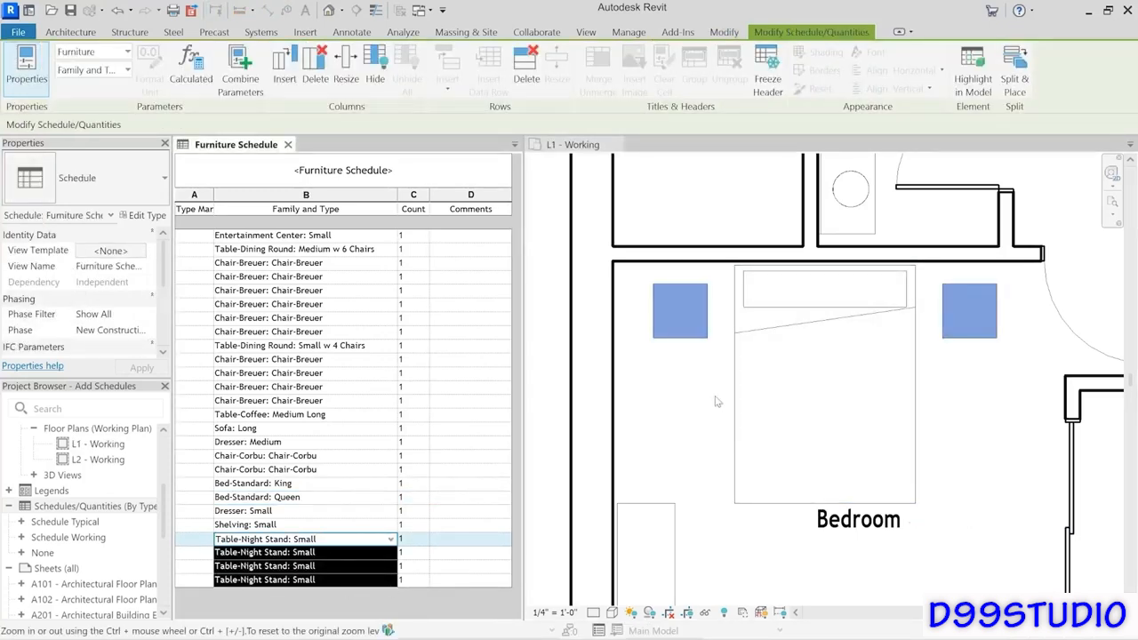
scroll(841, 368, down, 4)
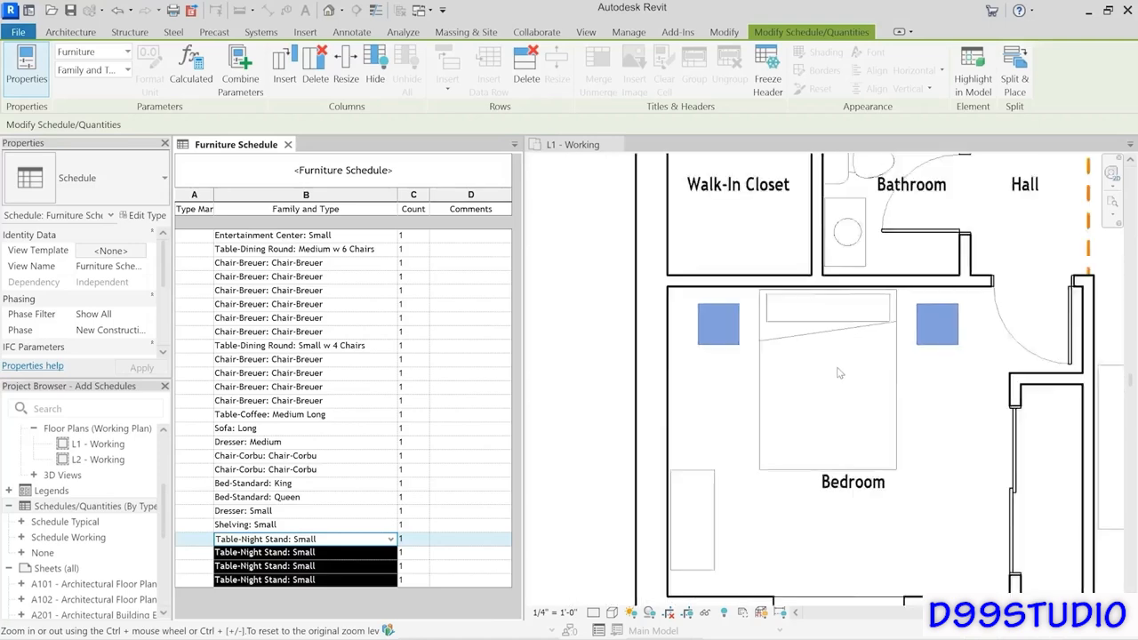
click(878, 387)
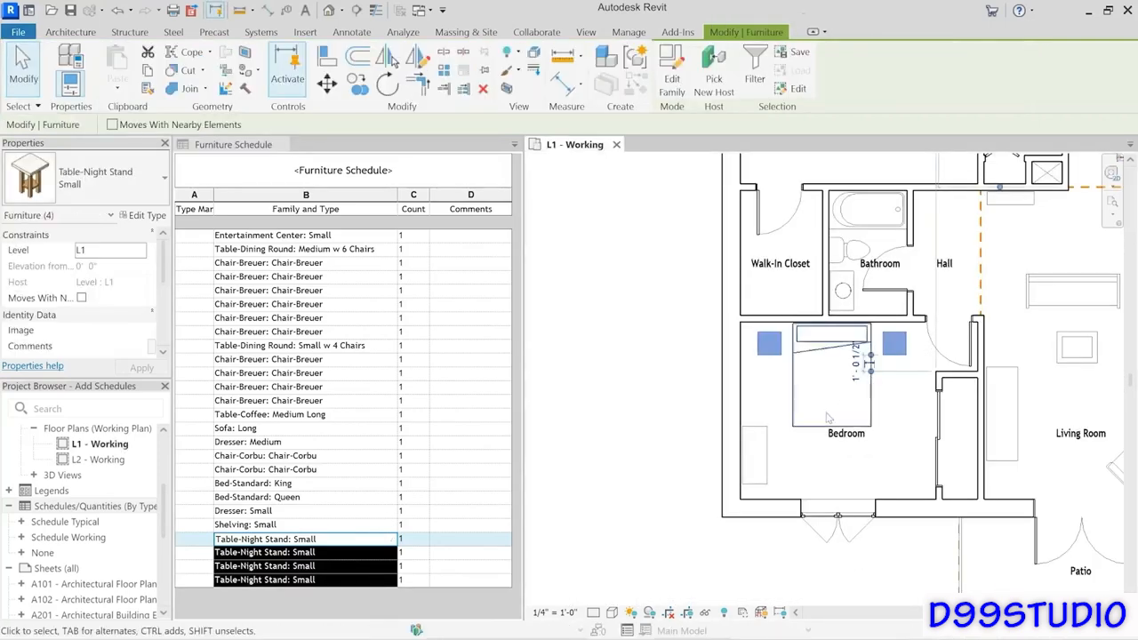
middle_drag(889, 387, 799, 464)
scroll(800, 464, down, 1)
middle_drag(881, 417, 810, 403)
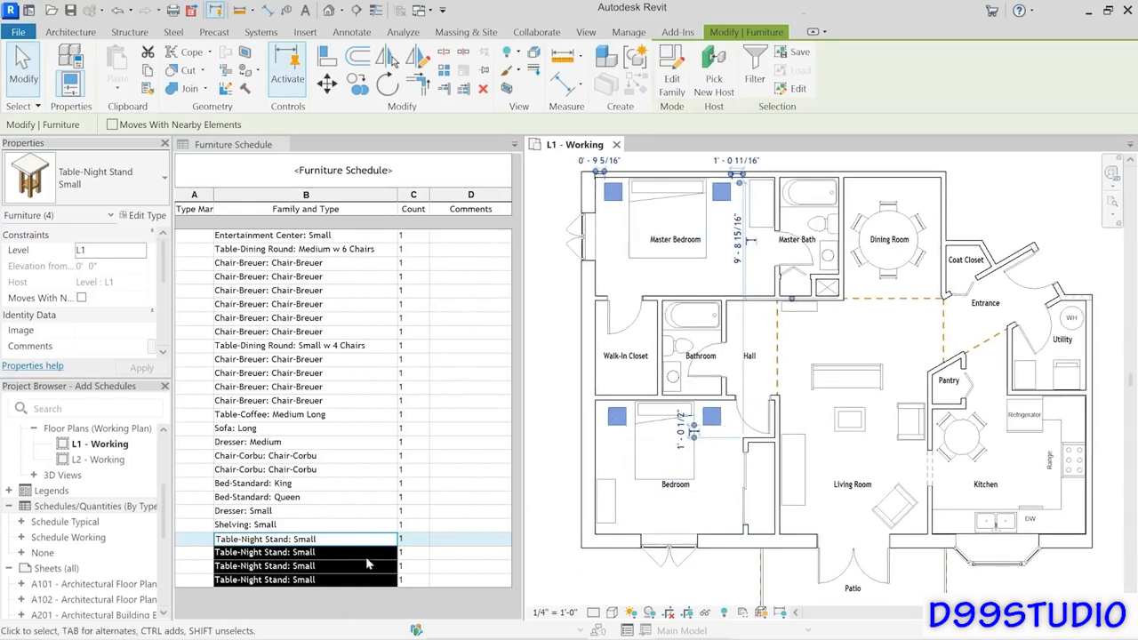
Step: Reselect all four night stand rows and change the selected night stands to the type Table-Night Stand: Large
click(391, 539)
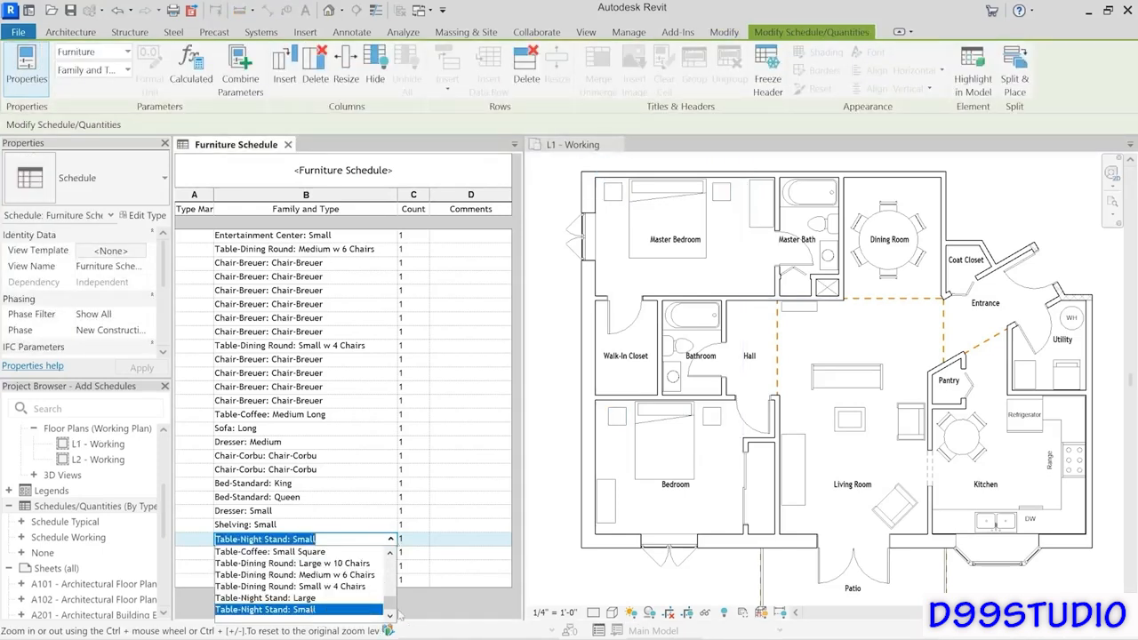
click(453, 613)
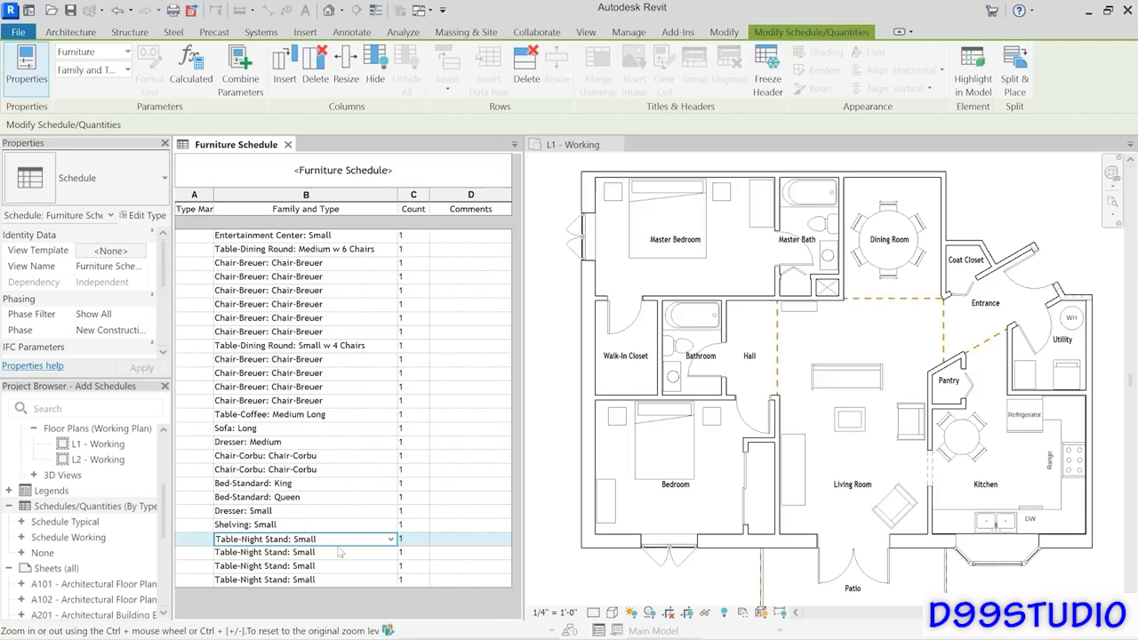
drag(338, 541, 345, 607)
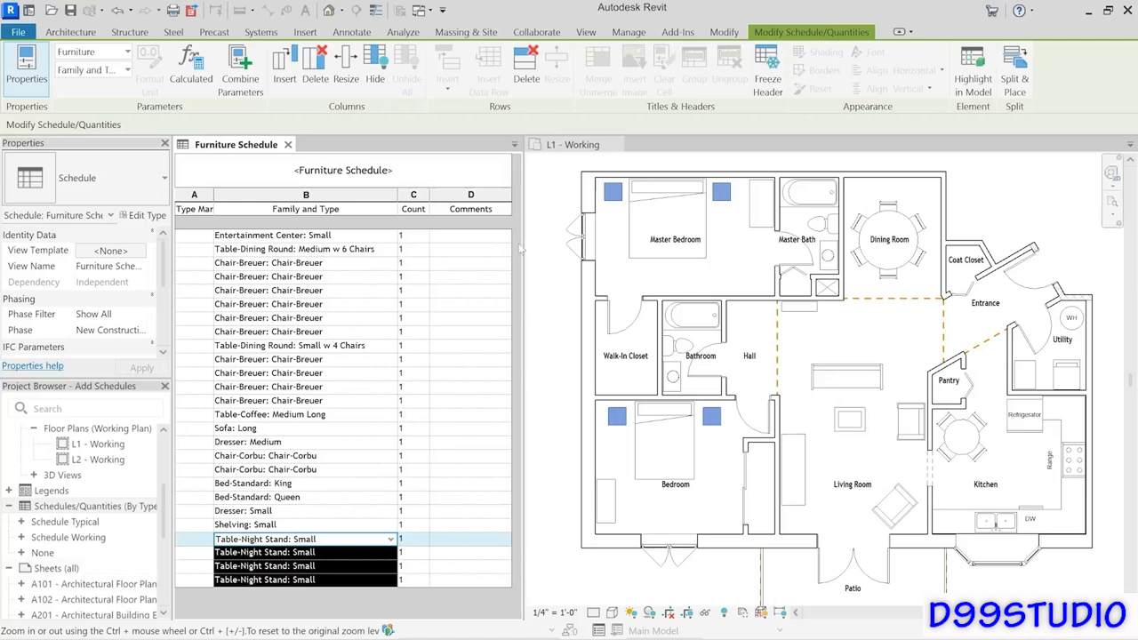
click(569, 150)
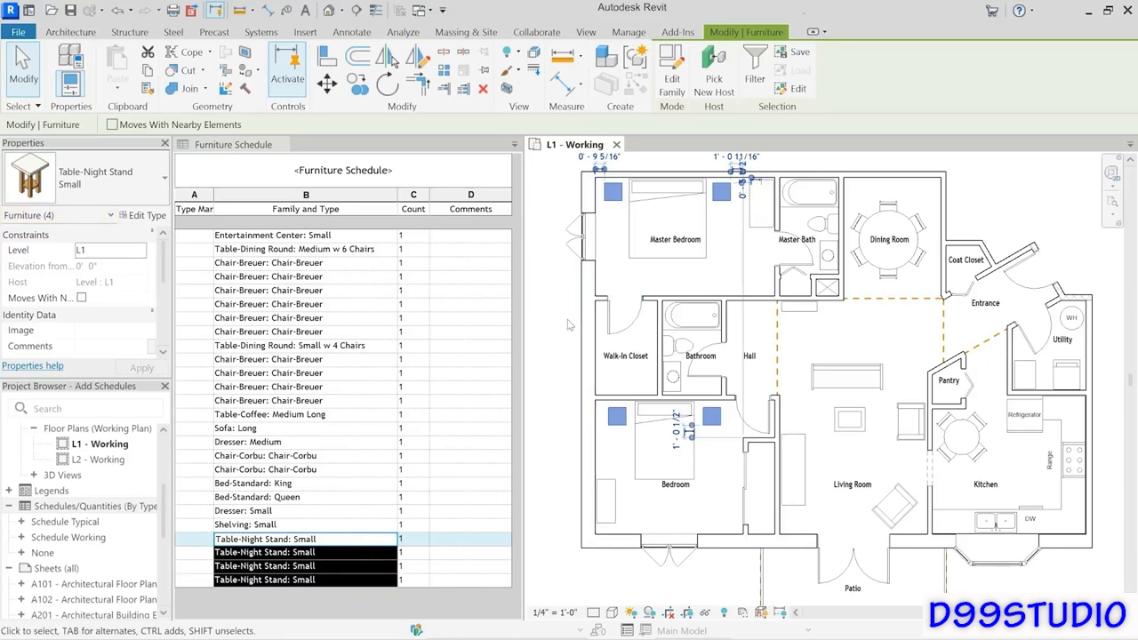
click(112, 182)
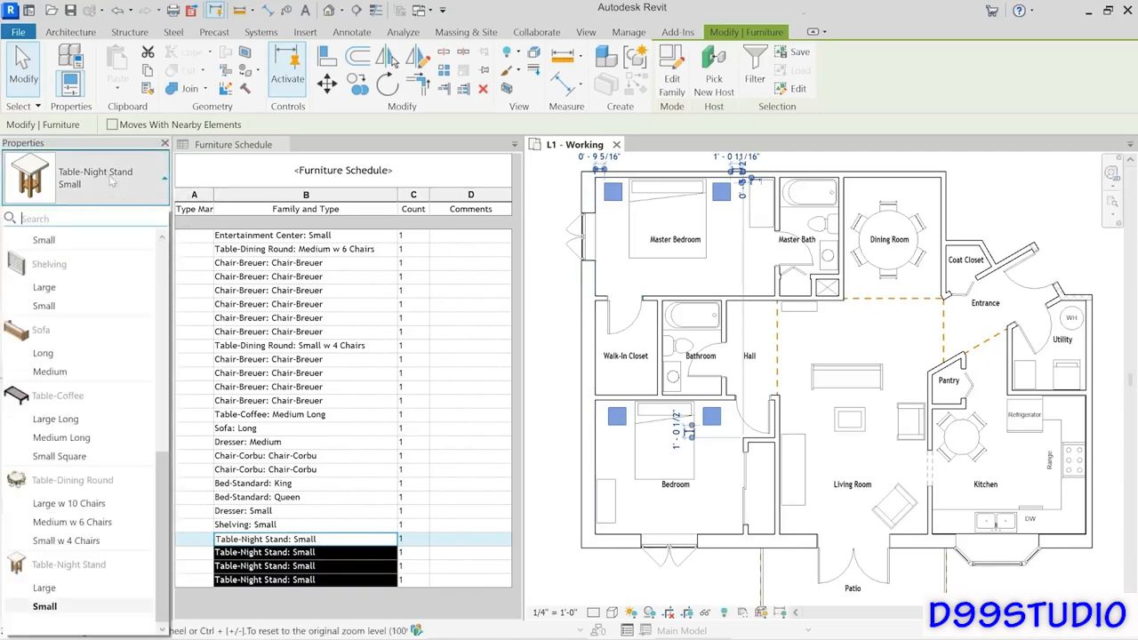
click(44, 588)
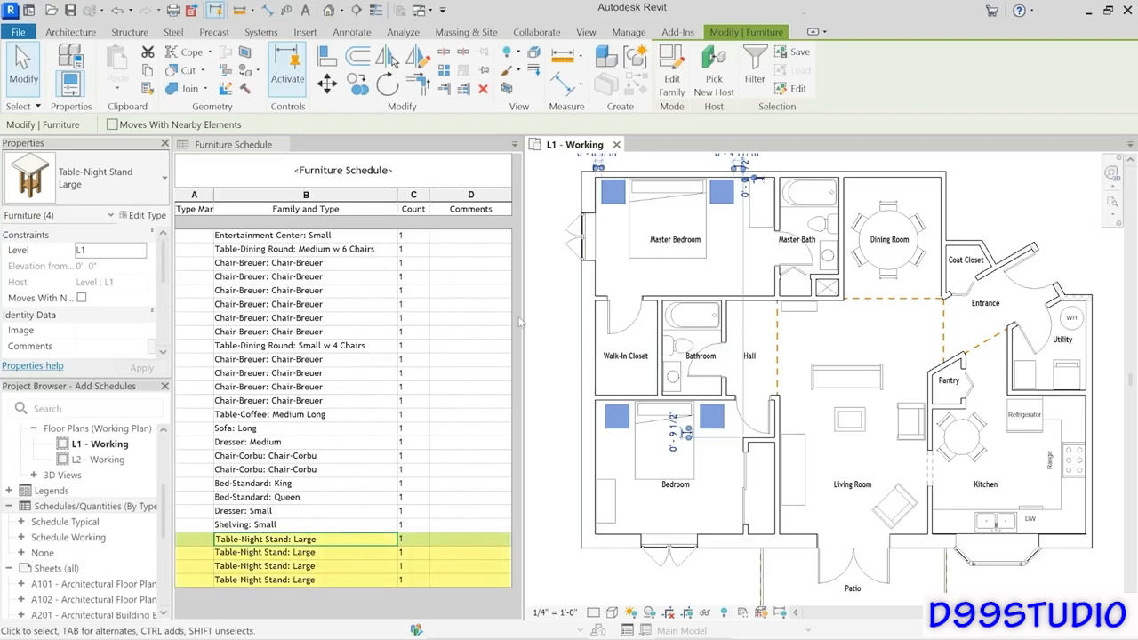
click(556, 455)
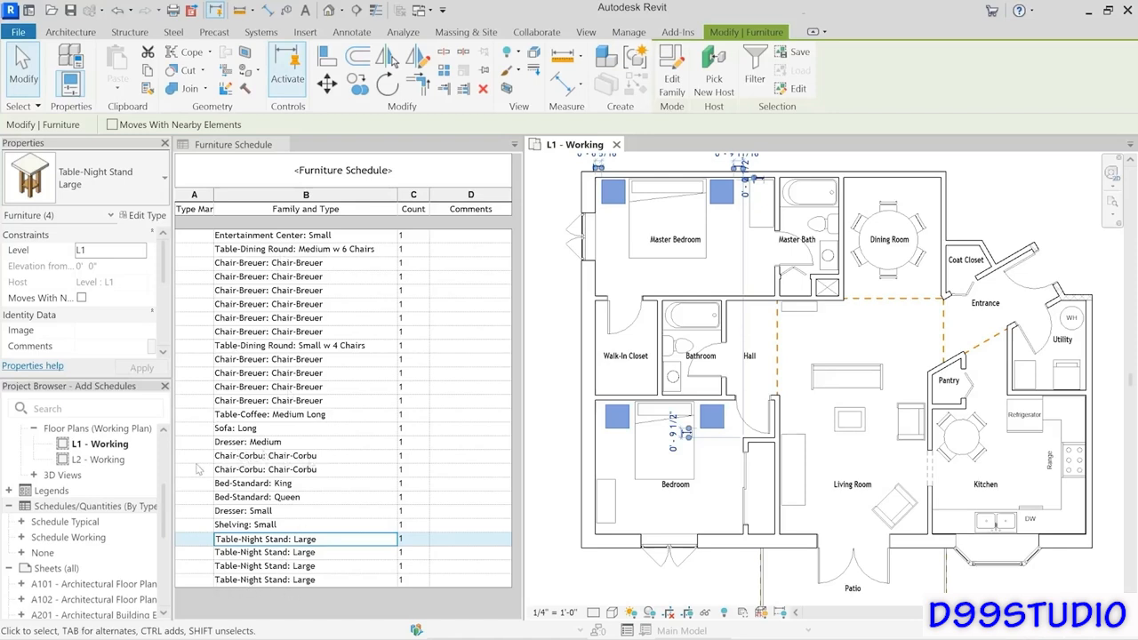
Step: Set the Chair-Corbu type mark to CH1 for all its elements, and select both Chair-Corbu rows to locate them in the plan
click(194, 457)
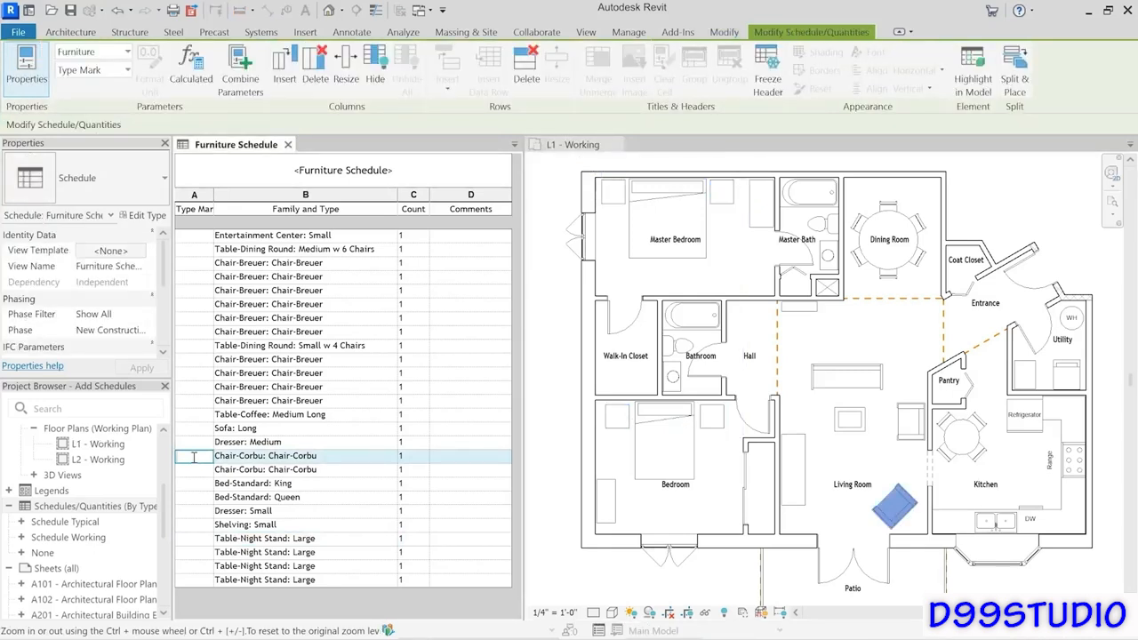
text(CH1)
key(Return)
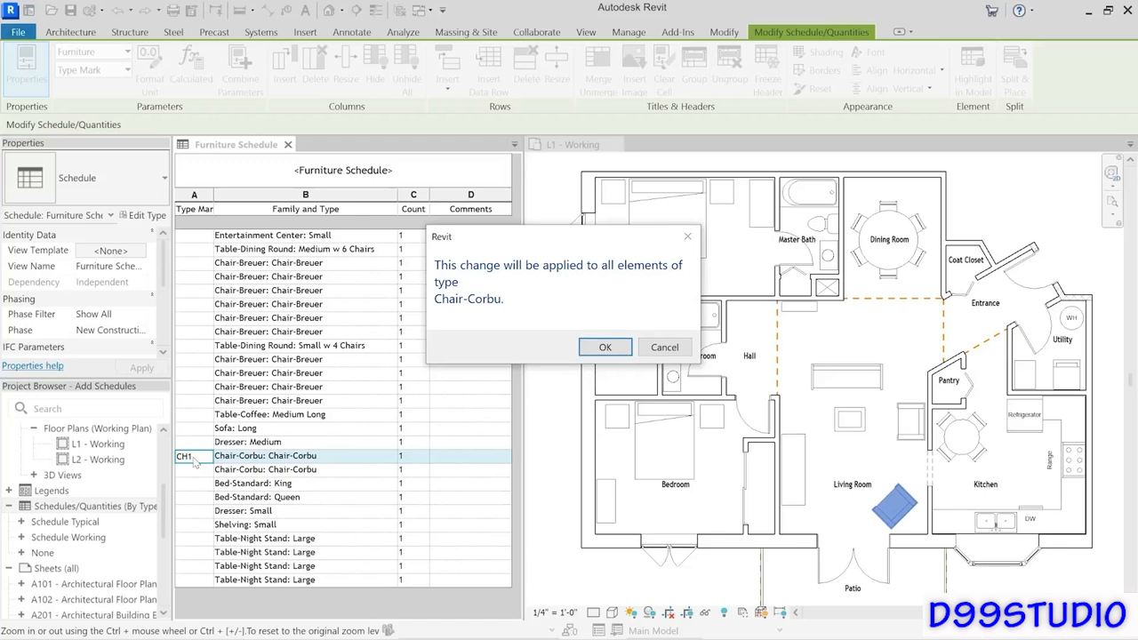
click(605, 348)
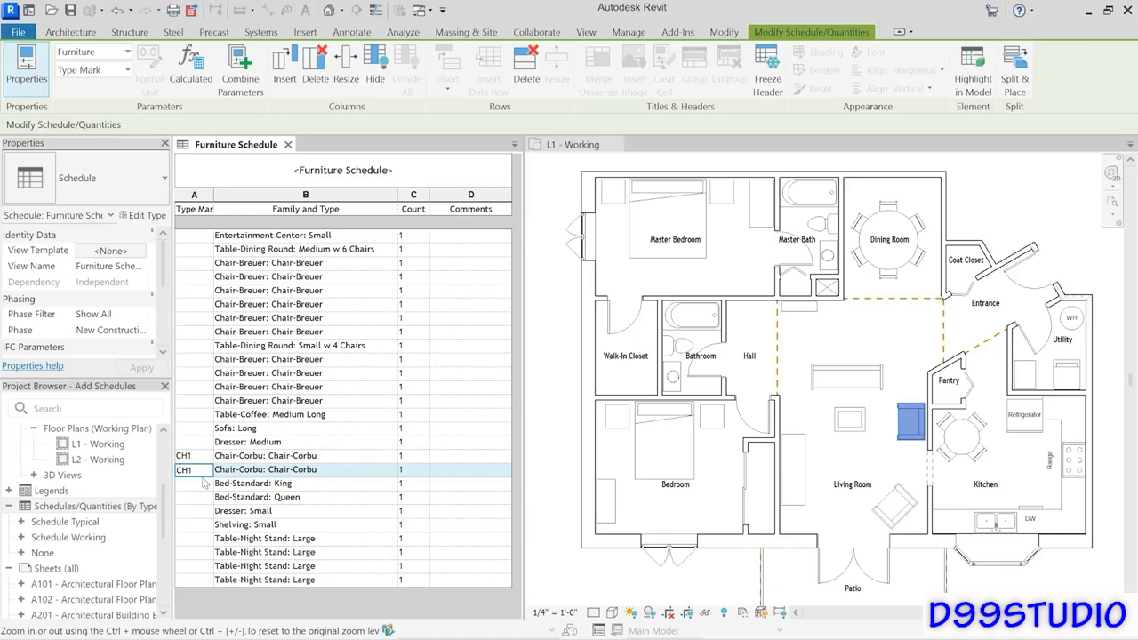
click(331, 457)
click(330, 459)
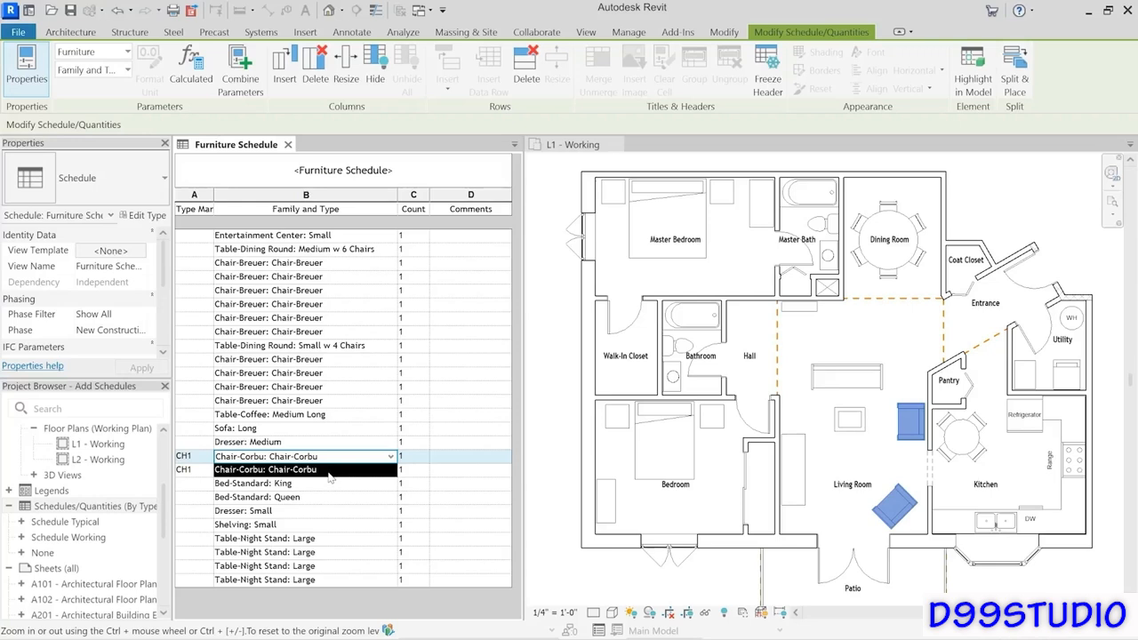
Step: Set the type mark of a Chair-Breuer row to CH2 and apply it to all elements of that type
click(196, 363)
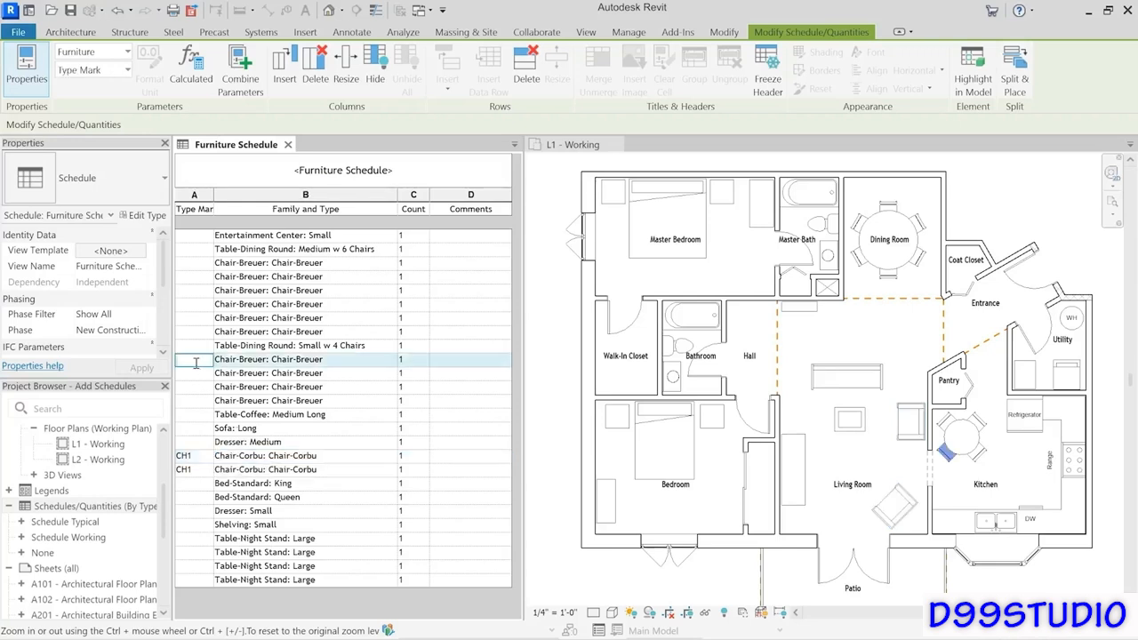
text(CH2)
key(Return)
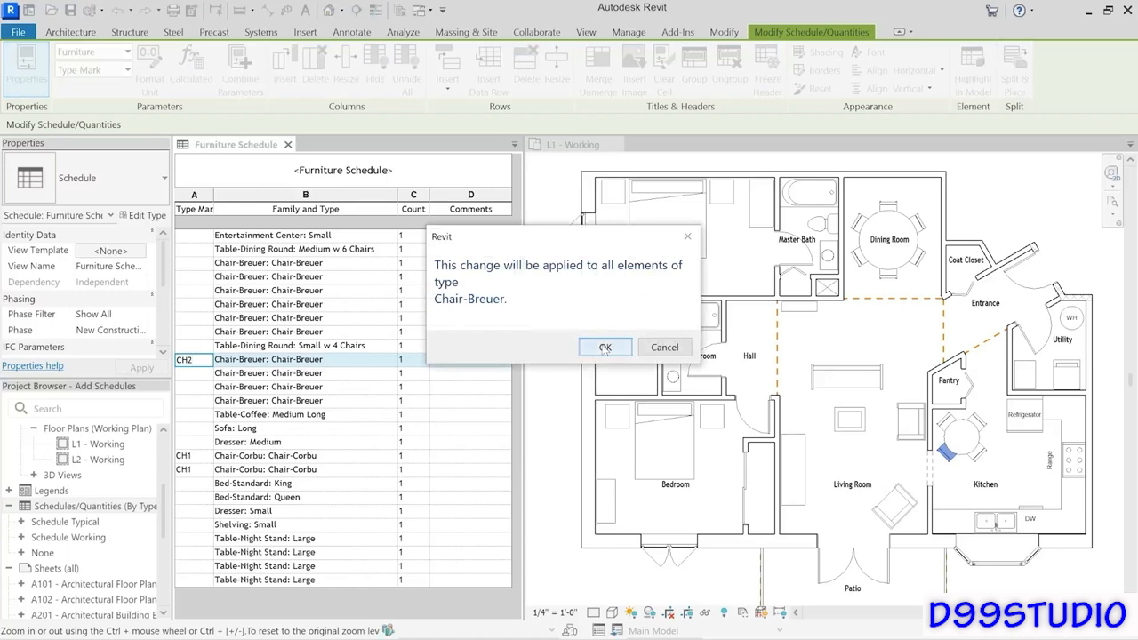
click(593, 349)
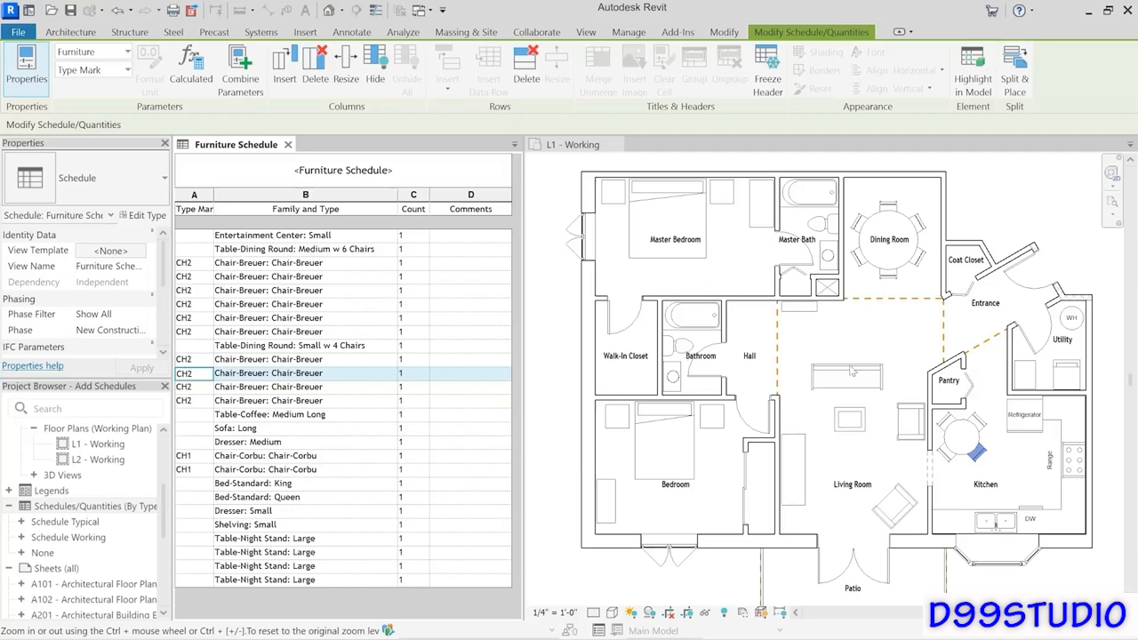
Step: Set the Type Mark of the Living Room's long sofa to SF1 in its type properties and check its schedule row
click(874, 353)
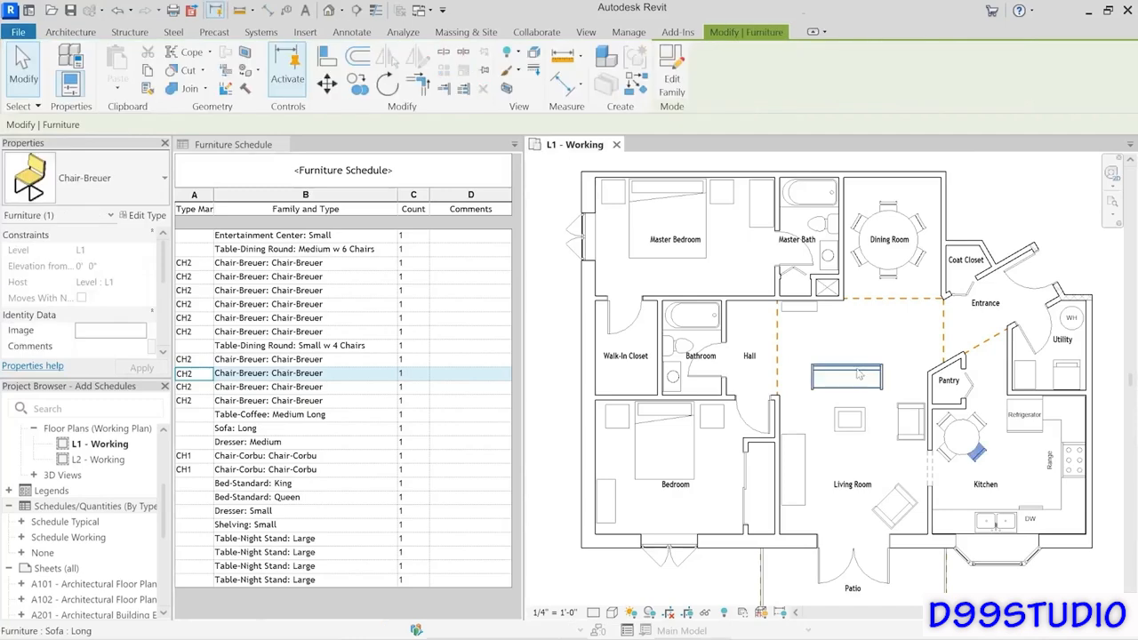
click(859, 374)
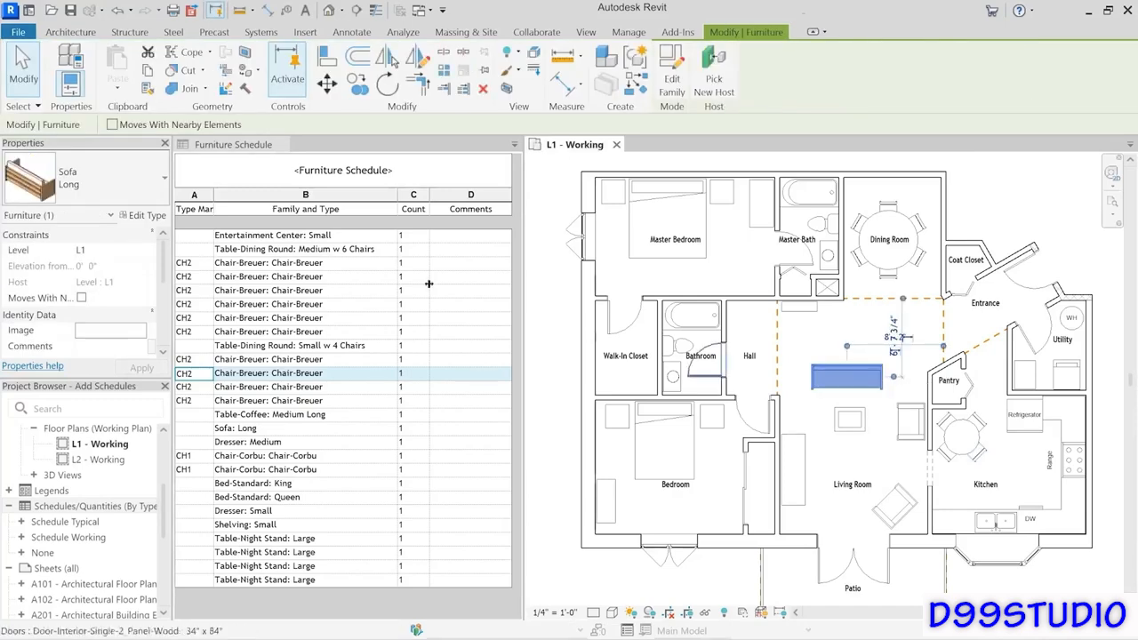
click(140, 217)
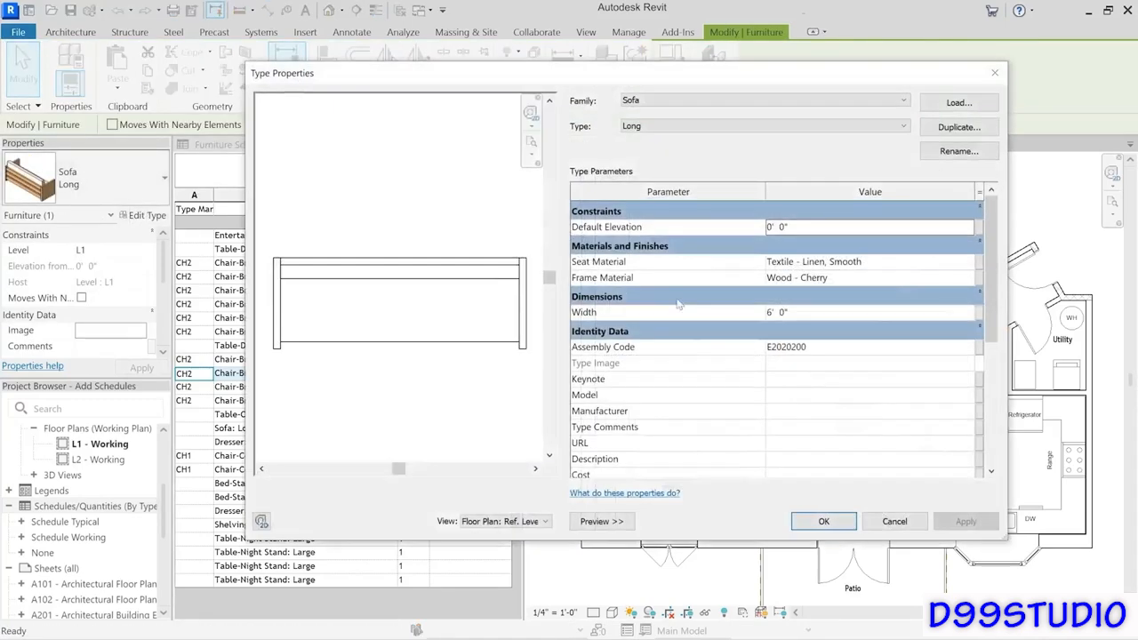
scroll(735, 406, down, 3)
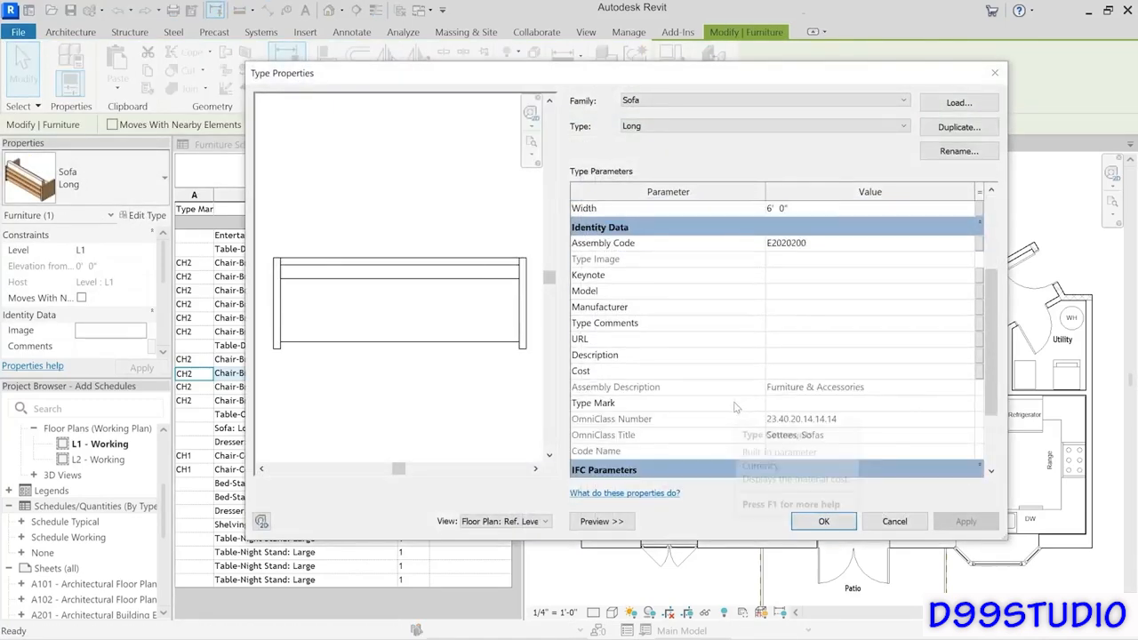
click(793, 402)
text(SF1)
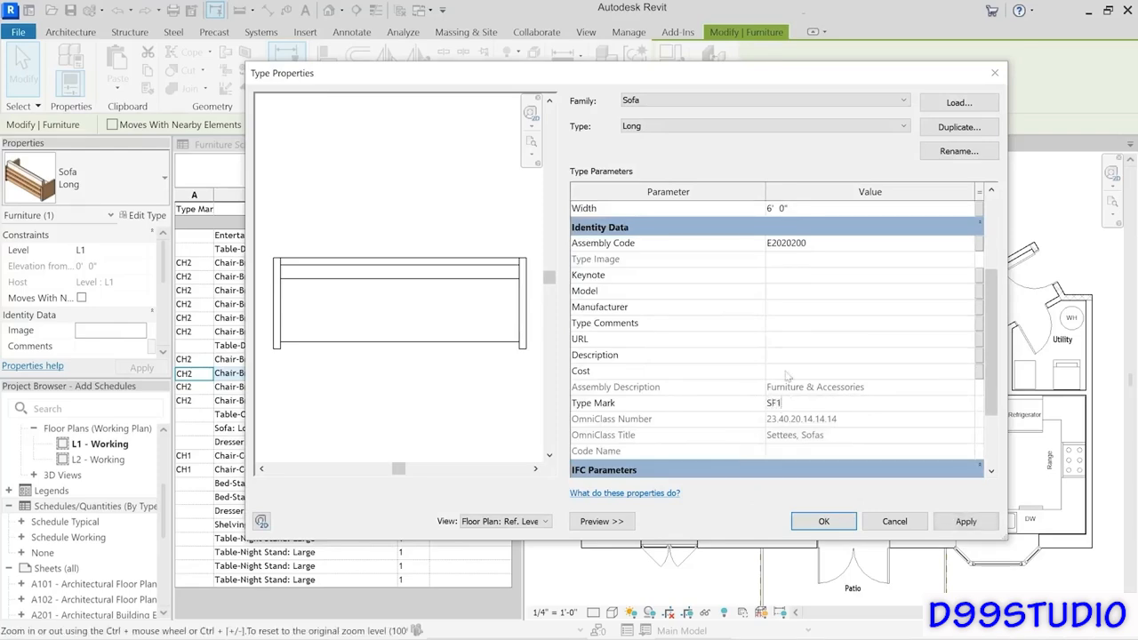
click(823, 524)
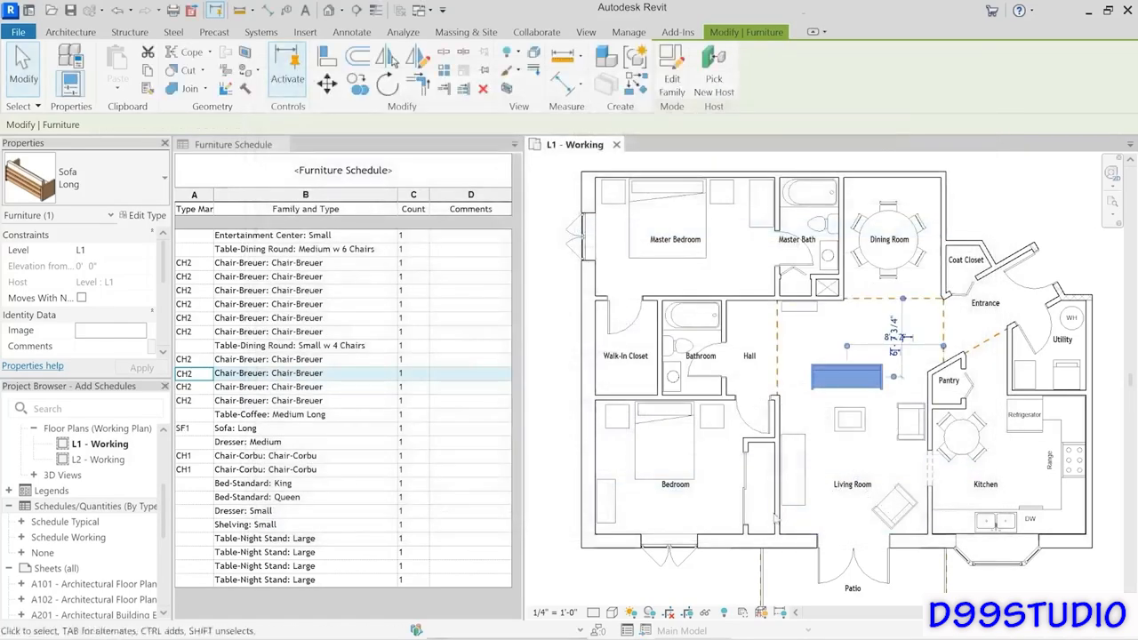
click(198, 429)
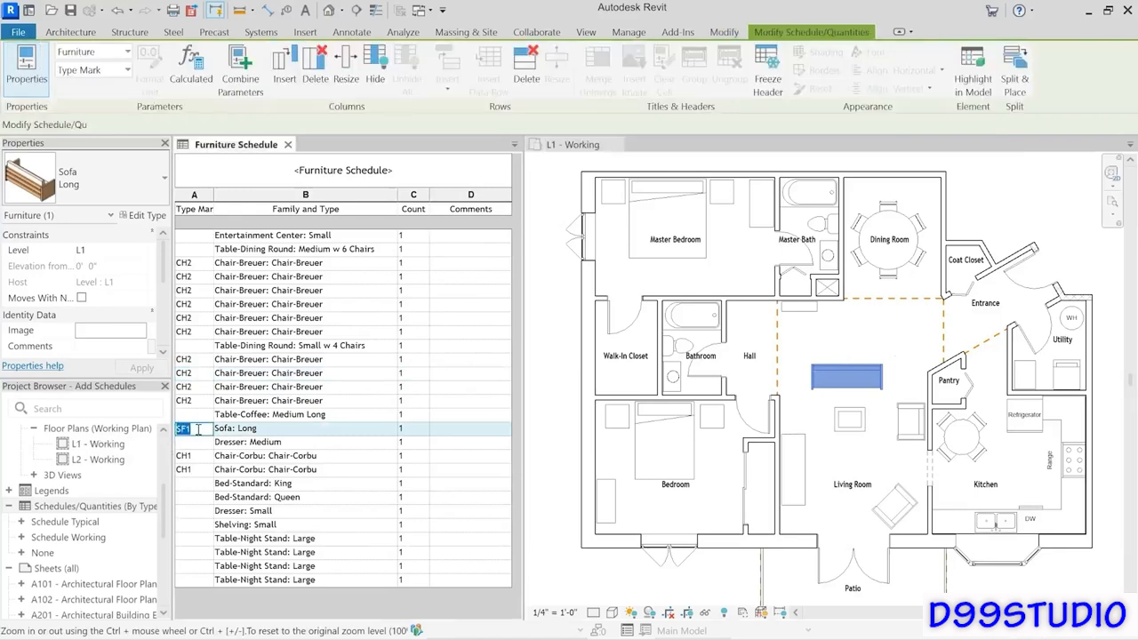
click(557, 433)
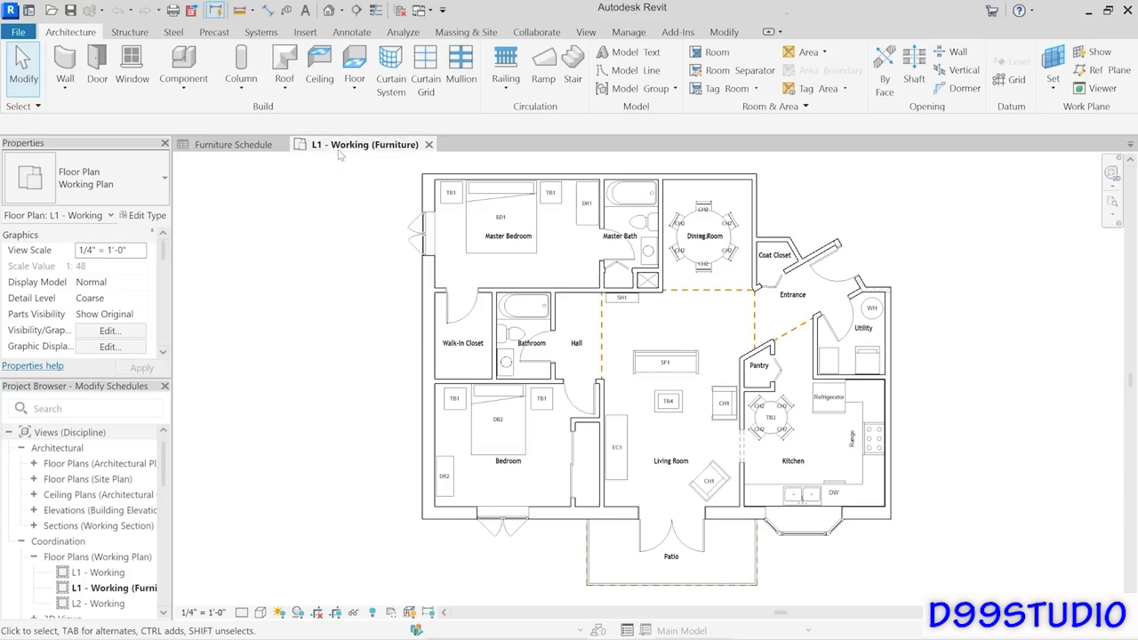
Step: Switch from the L1 - Working (Furniture) plan to the Furniture Schedule
click(233, 145)
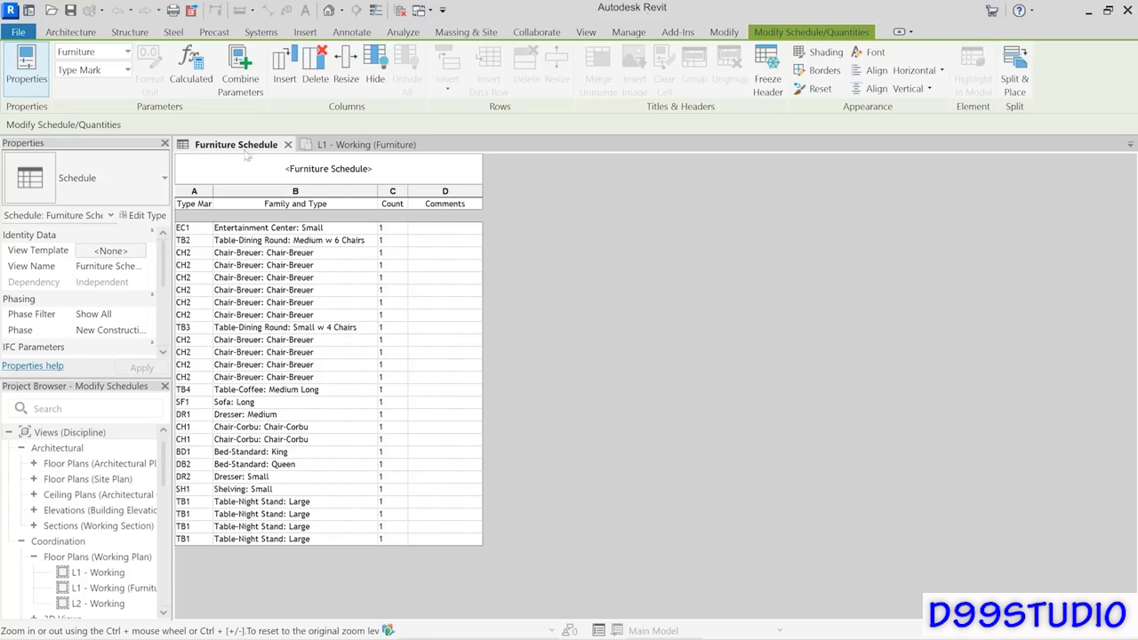
Step: Tile the Furniture Schedule beside the L1 - Working (Furniture) plan, widen the plan view to show the whole floor, and activate the schedule
click(587, 33)
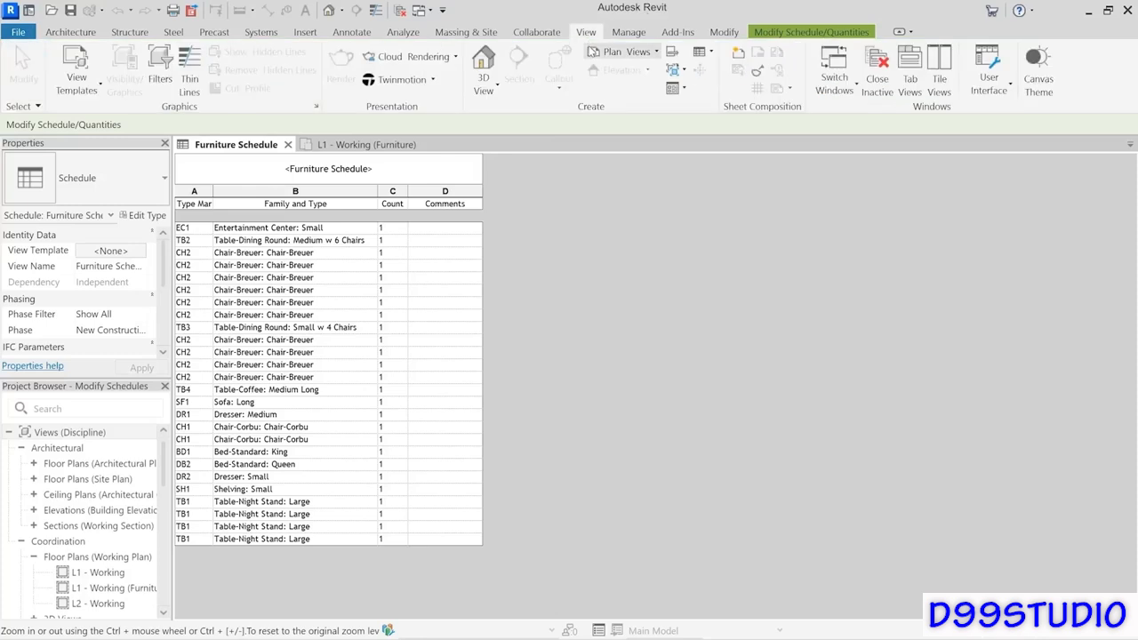
click(941, 85)
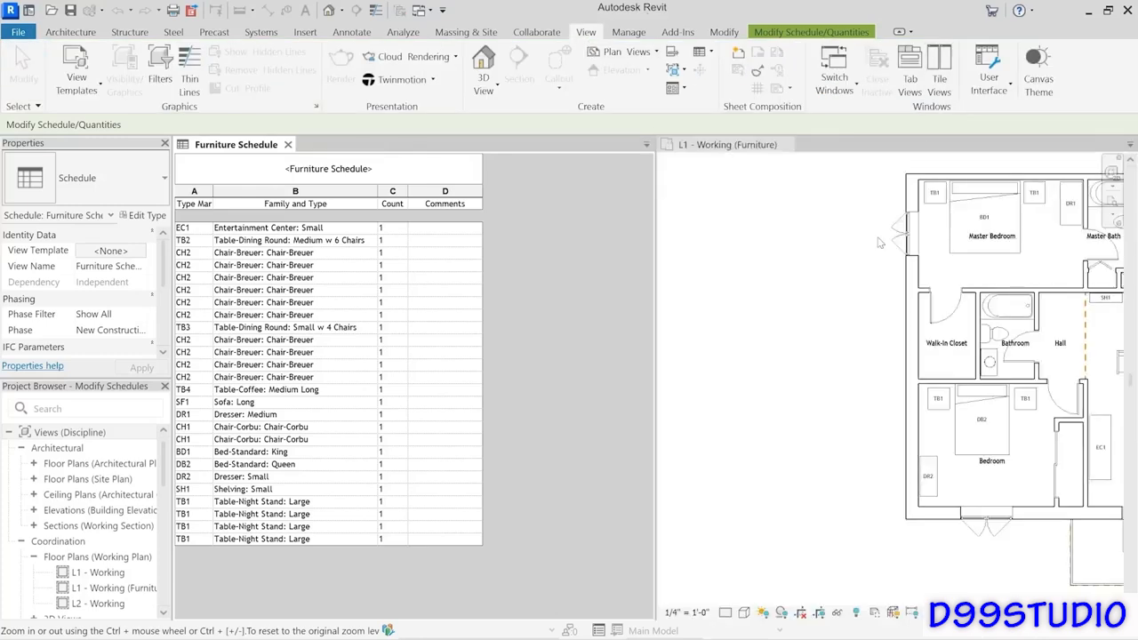
click(659, 318)
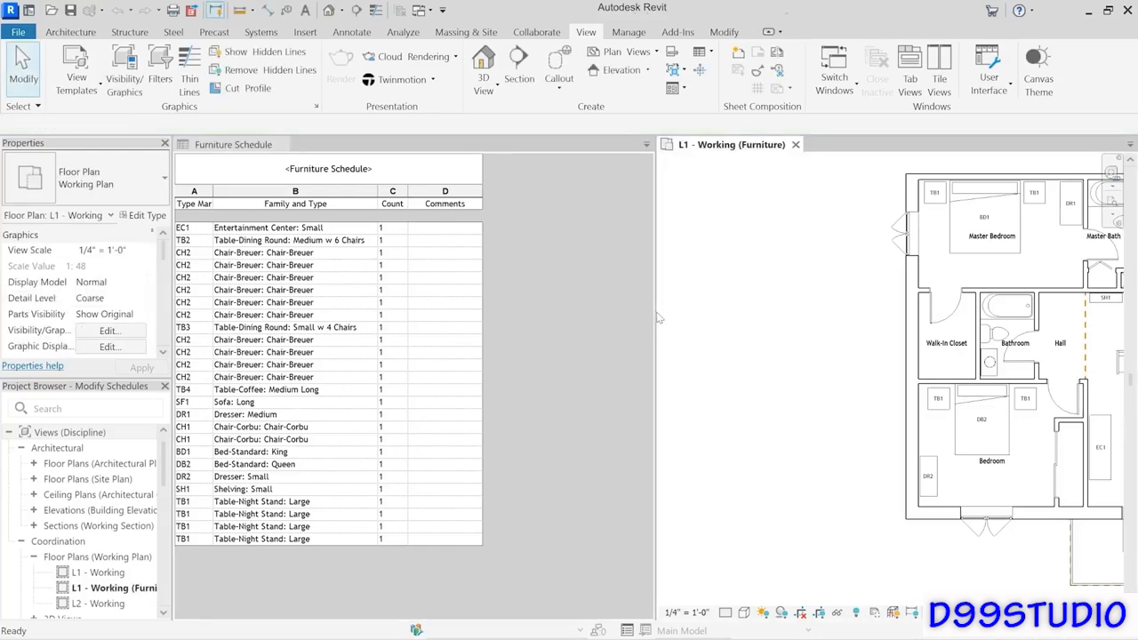
drag(659, 318, 517, 319)
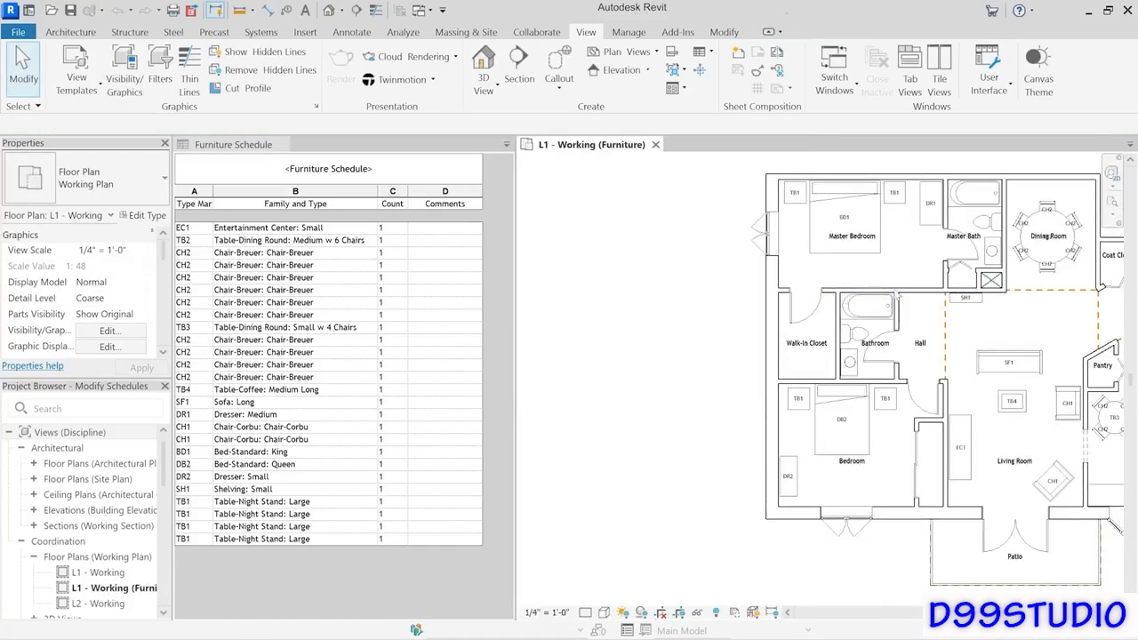
middle_drag(974, 350, 801, 350)
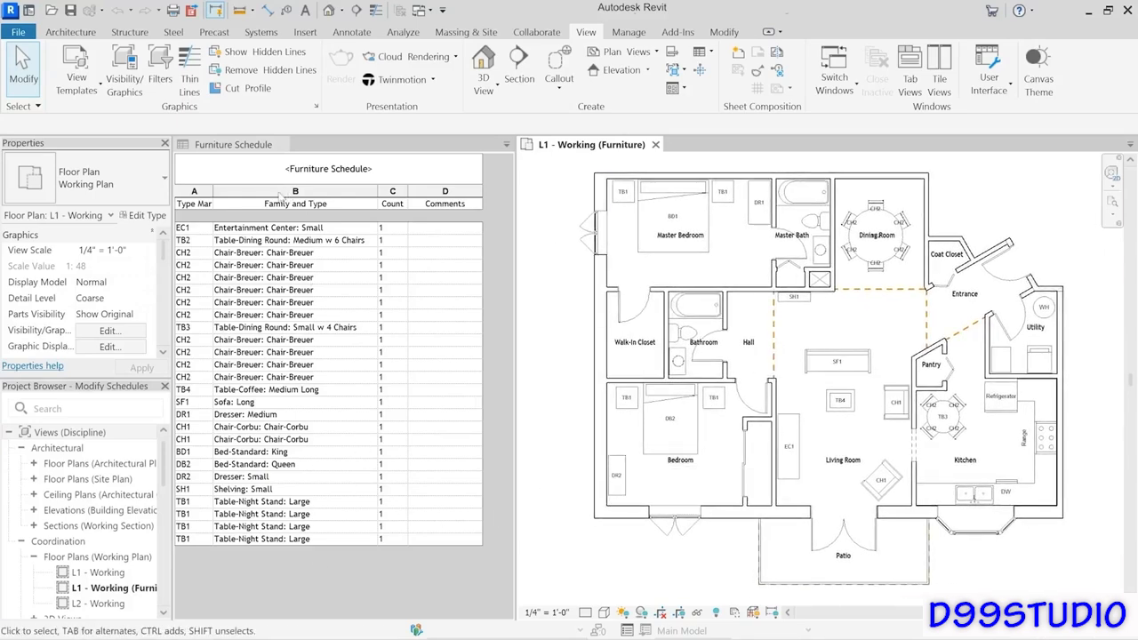
click(249, 151)
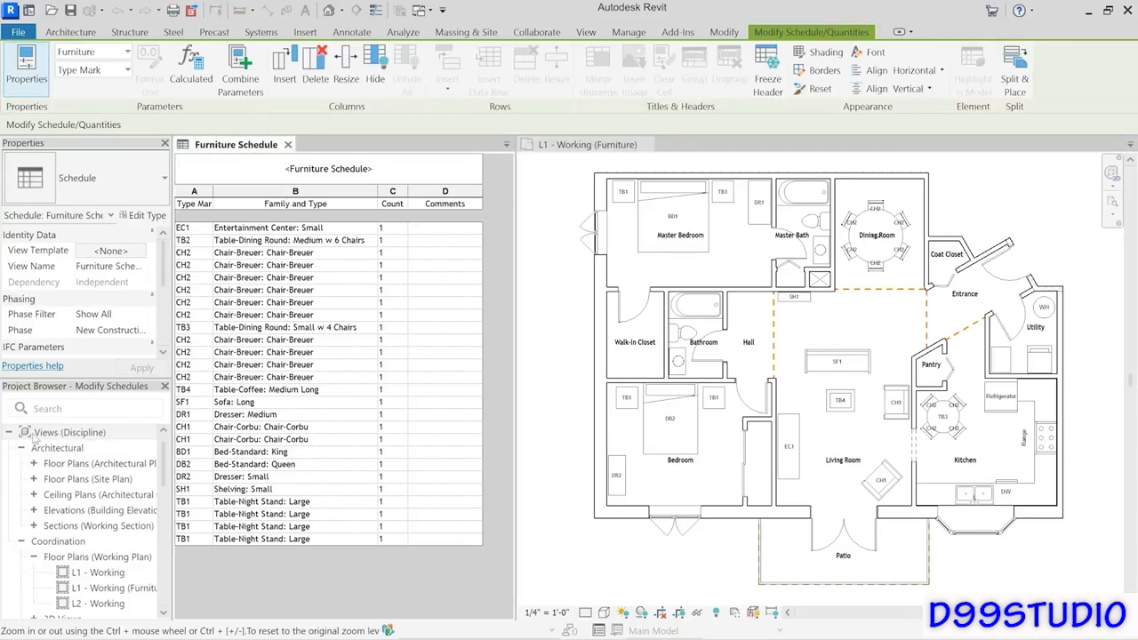
Step: Examine how Schedules/Quantities are grouped in the project browser, the available organization types, and where the Furniture Schedule is filed
click(143, 472)
scroll(107, 498, down, 3)
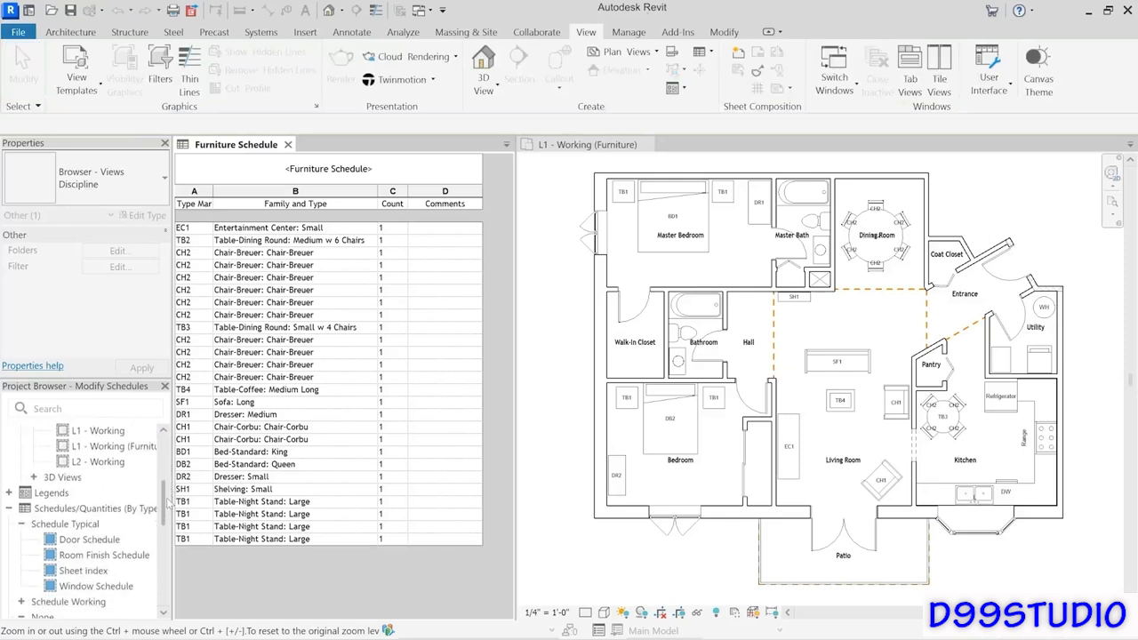
click(80, 507)
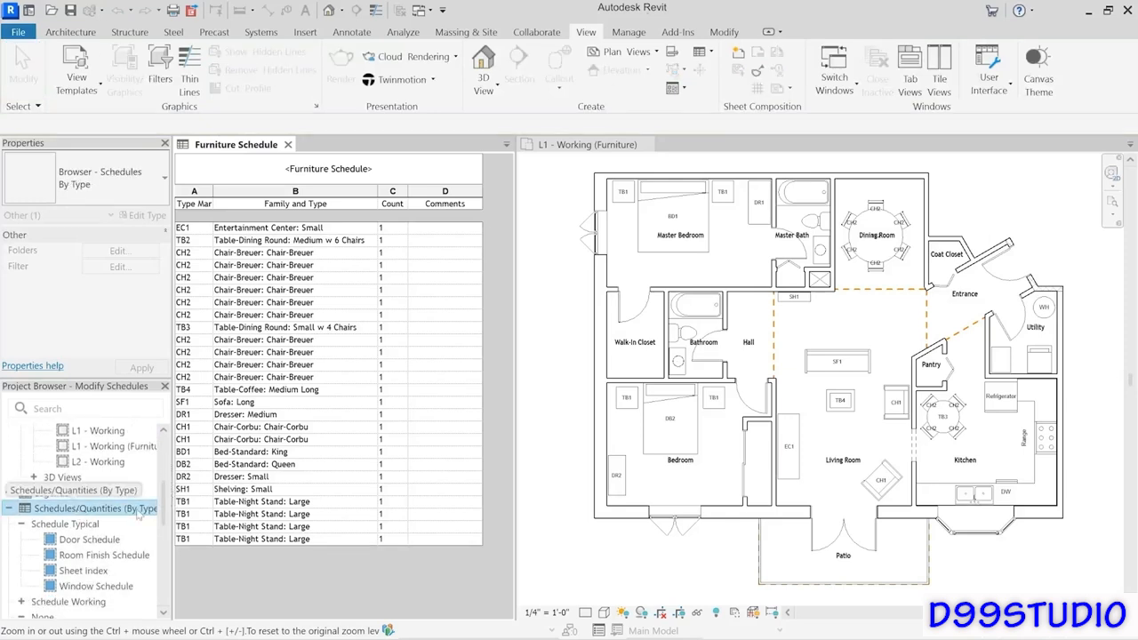
drag(166, 498, 164, 520)
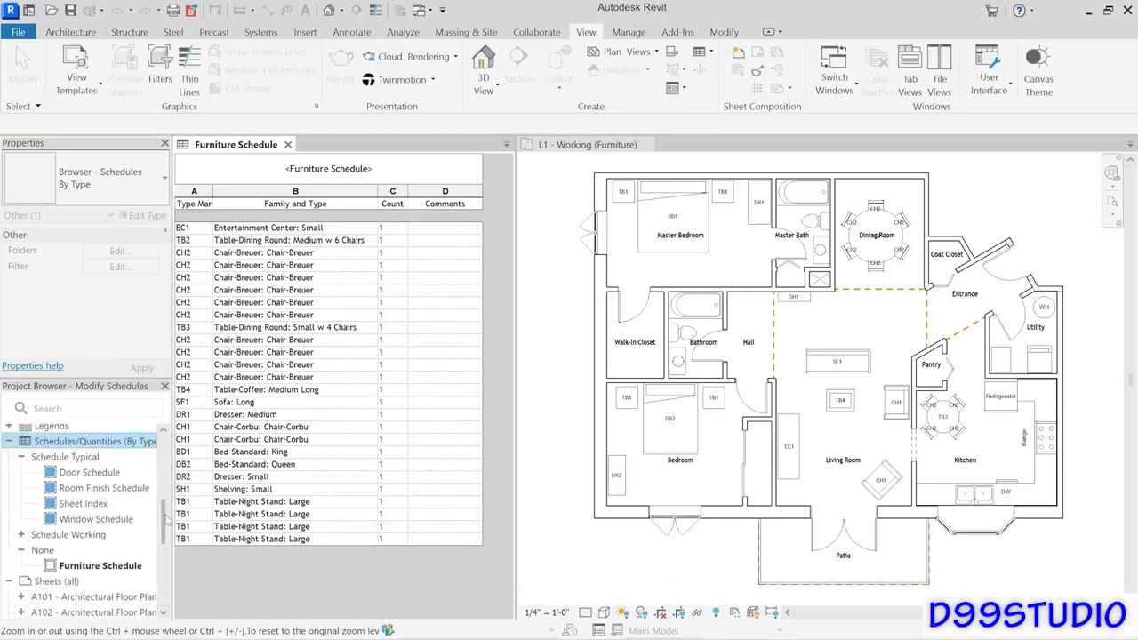
click(67, 458)
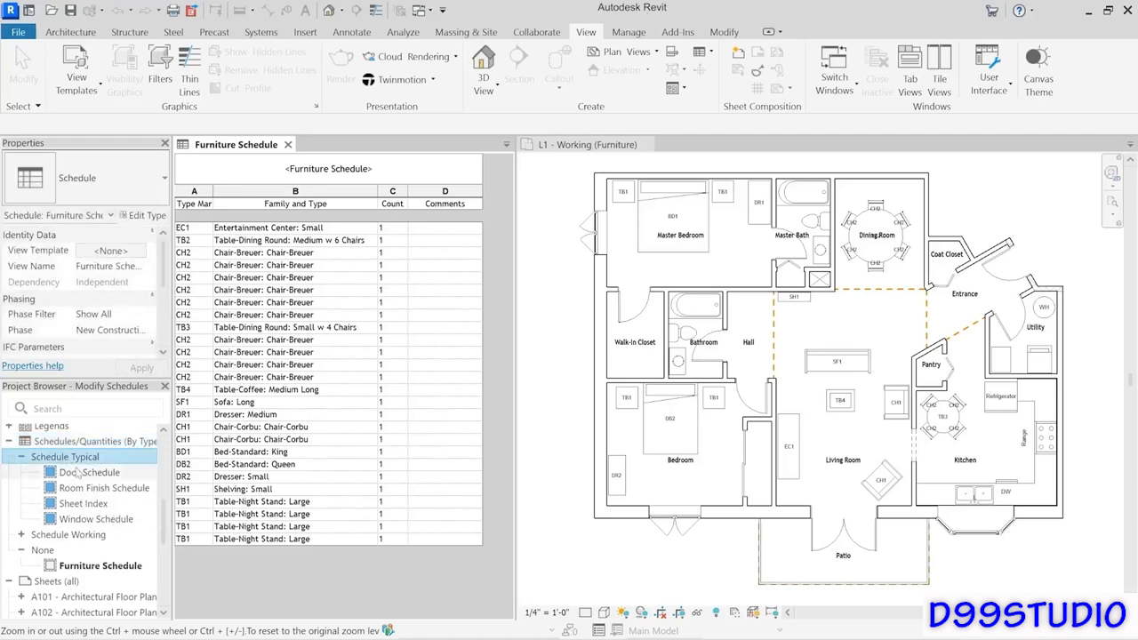
click(65, 534)
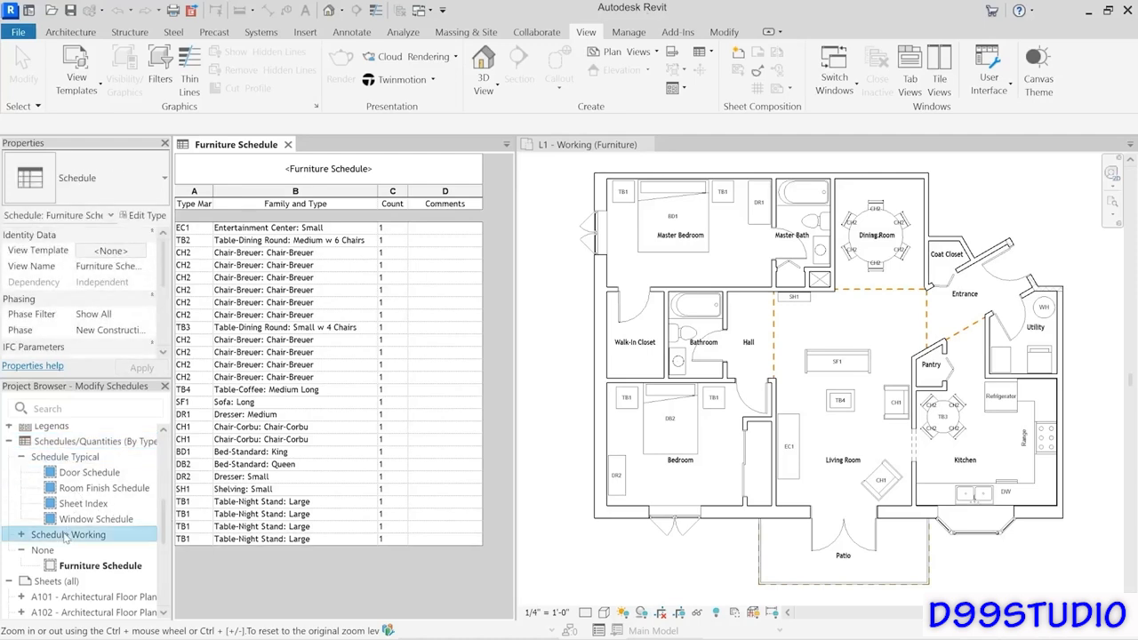
click(93, 447)
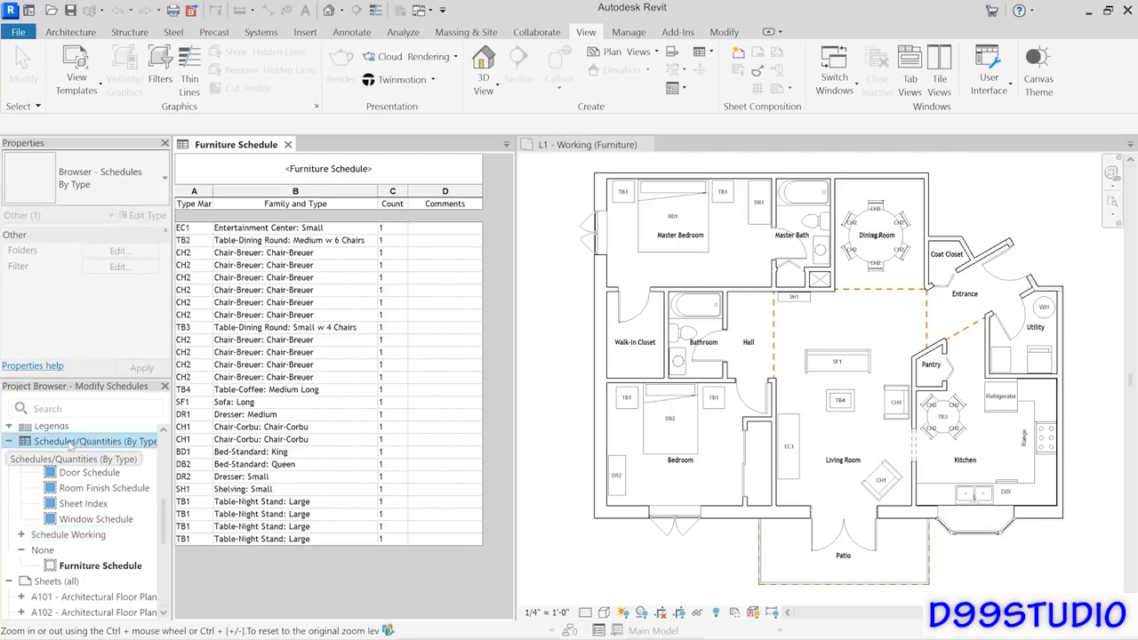
click(107, 186)
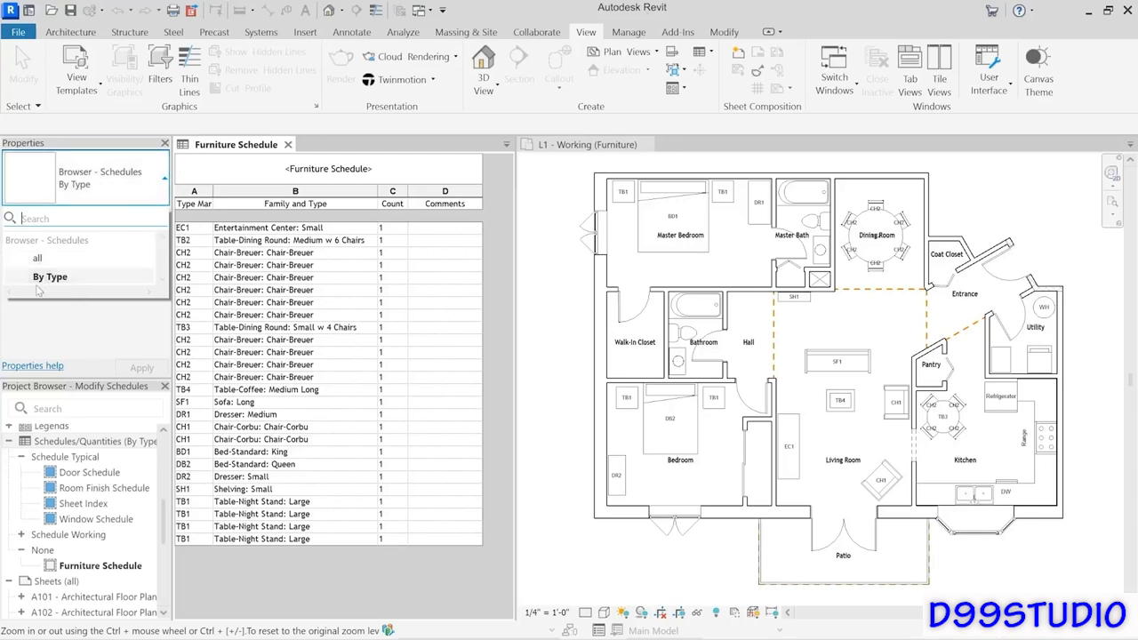
click(71, 180)
click(89, 441)
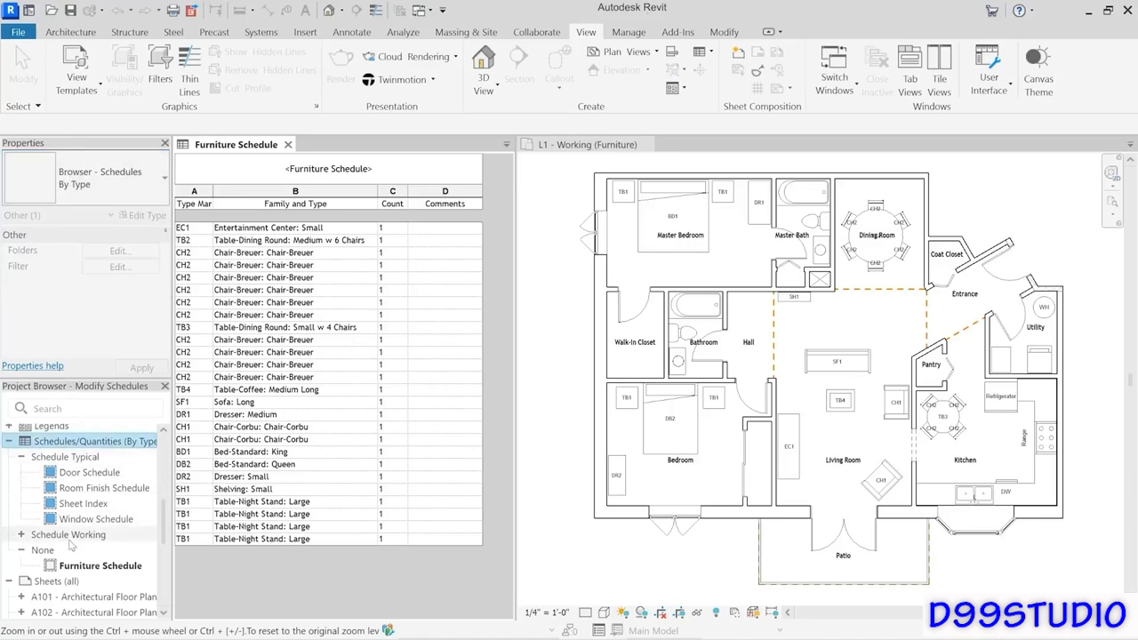
click(80, 569)
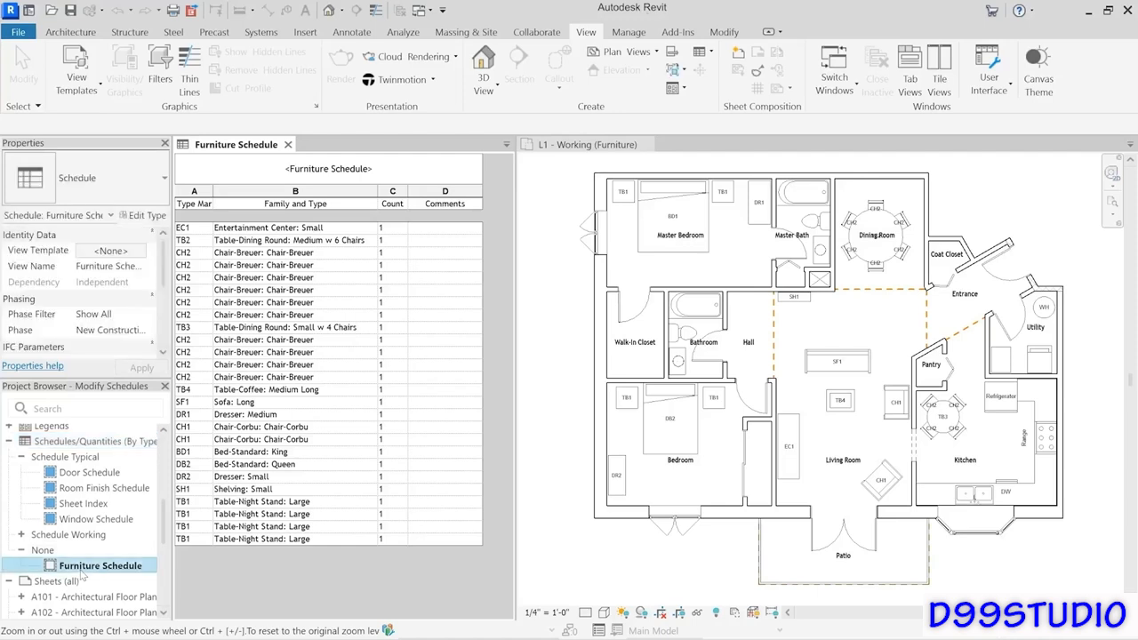
click(69, 552)
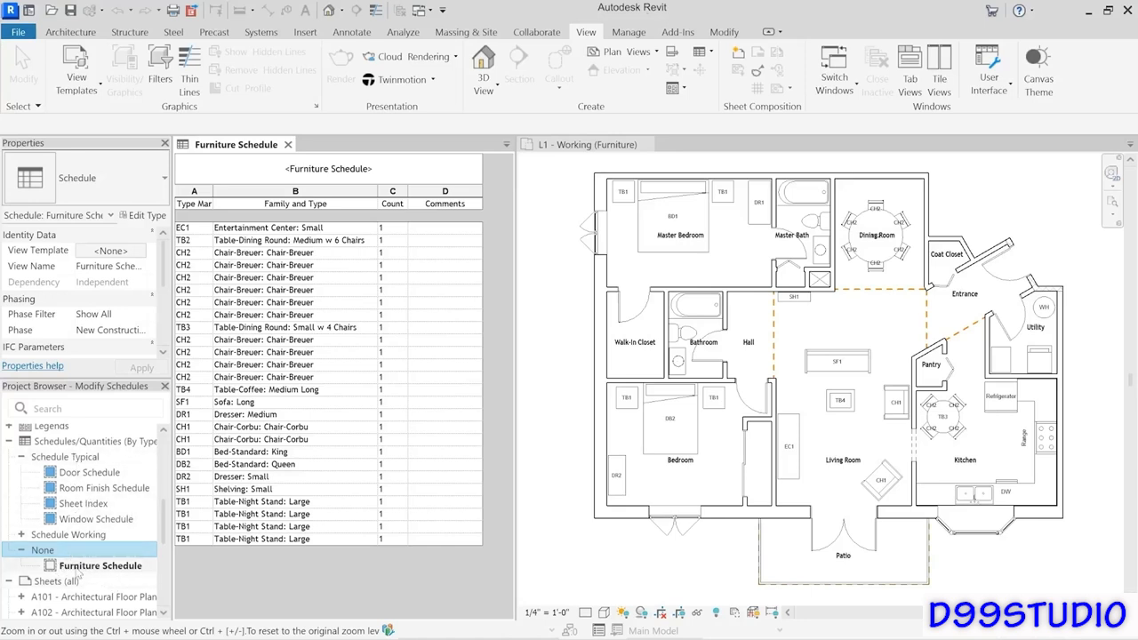
Step: Assign the Schedule Typical view template to the Furniture Schedule and check its group in the project browser
click(79, 570)
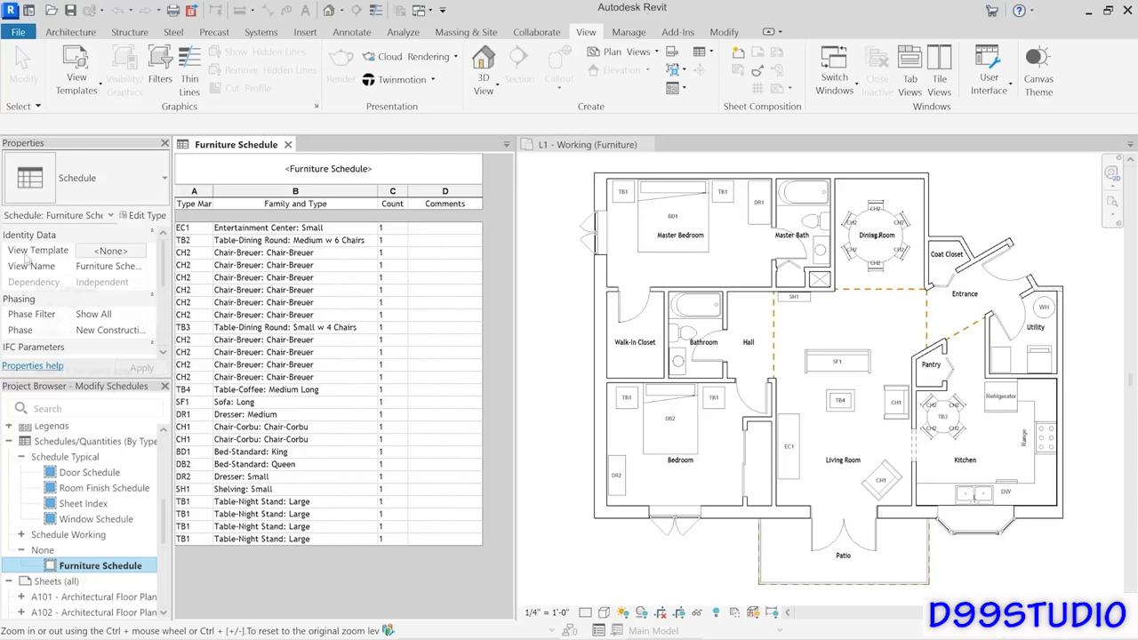
click(111, 251)
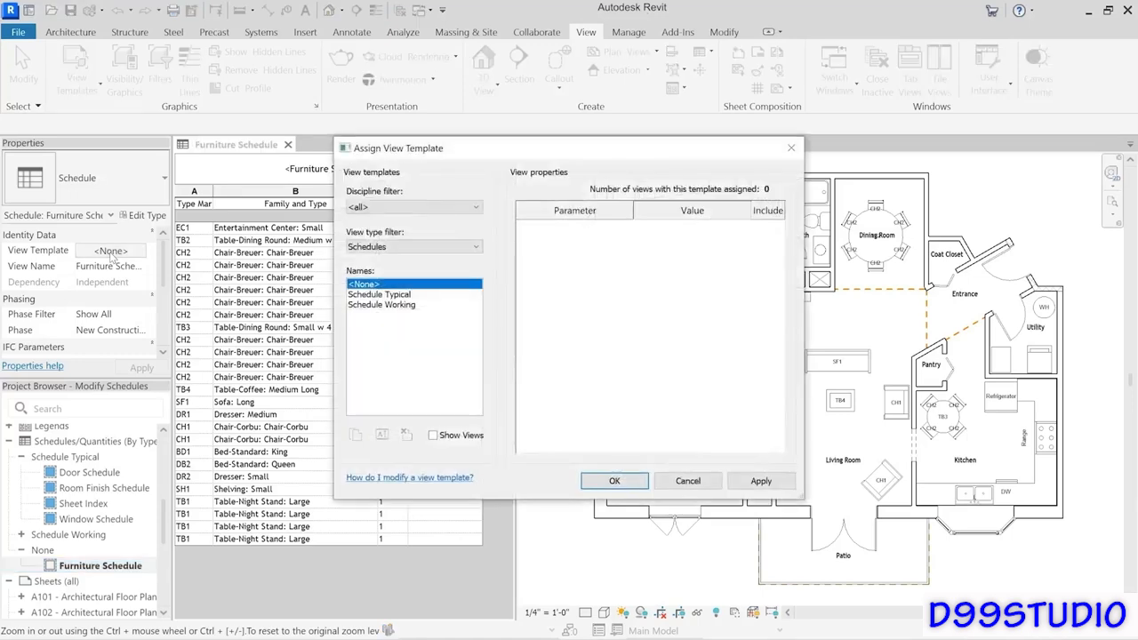
click(402, 296)
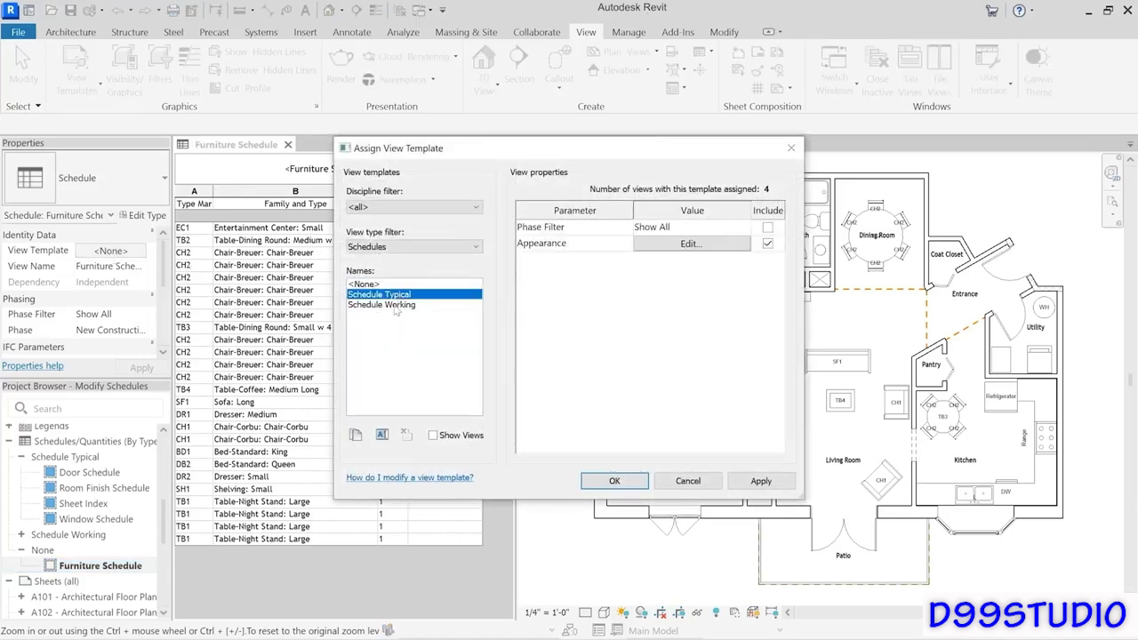
click(396, 306)
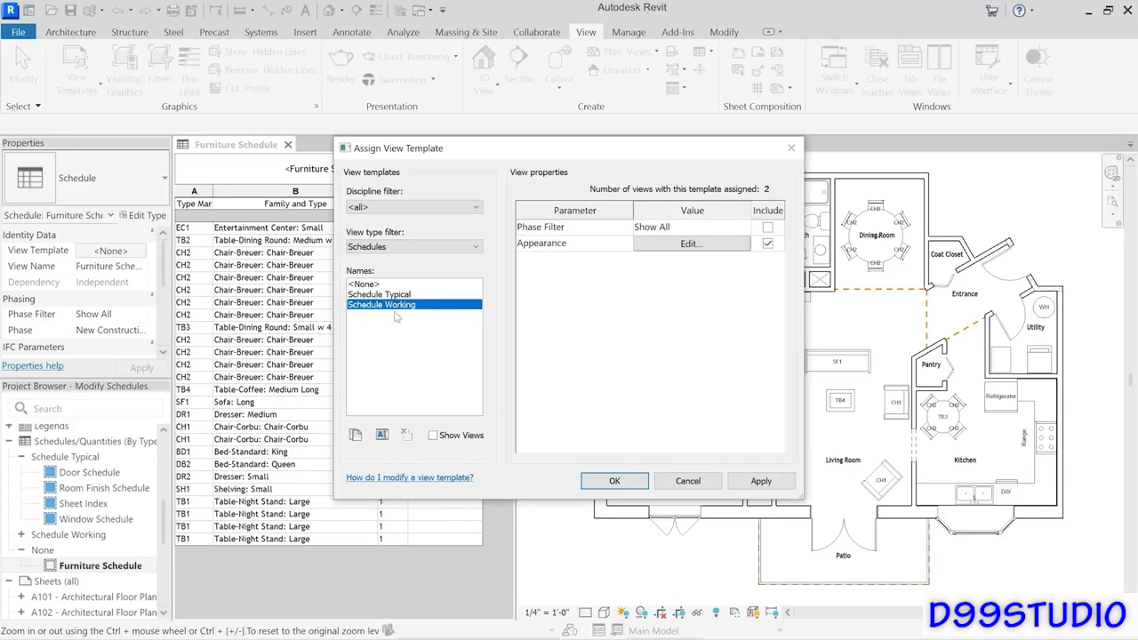
click(399, 296)
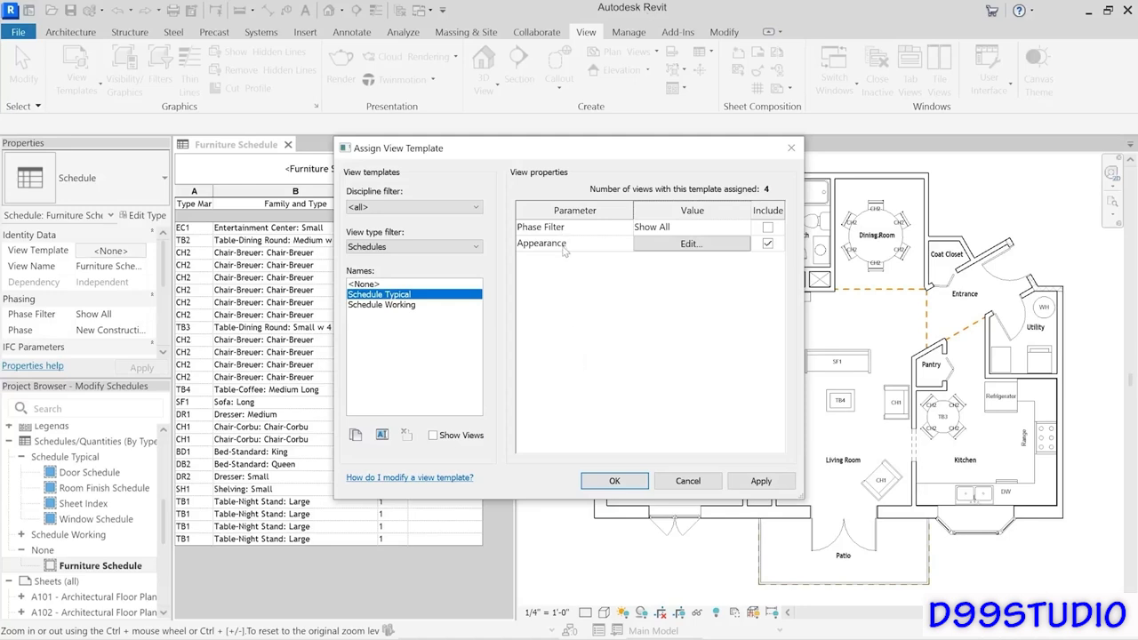
click(613, 481)
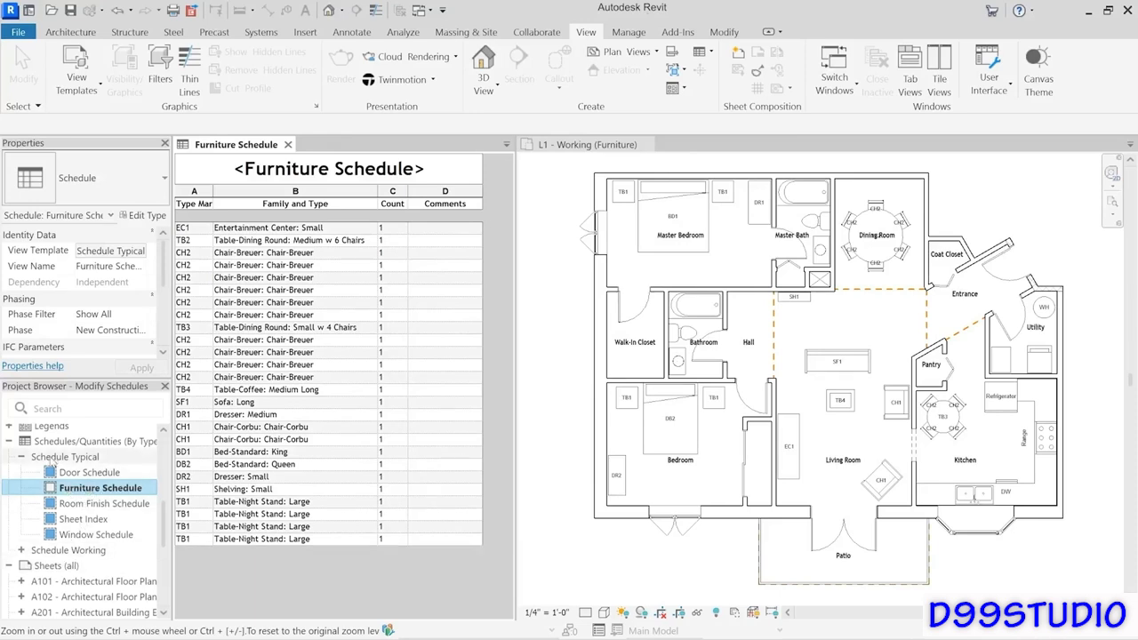
click(56, 457)
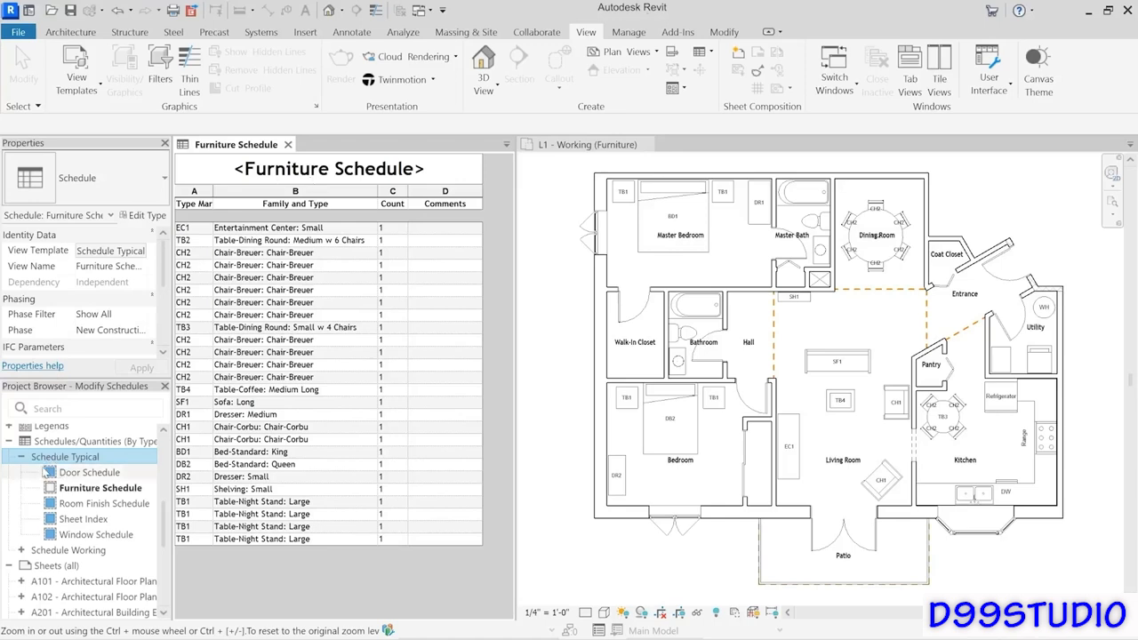
Step: Sort the Furniture Schedule by Type Mark in ascending order
click(235, 582)
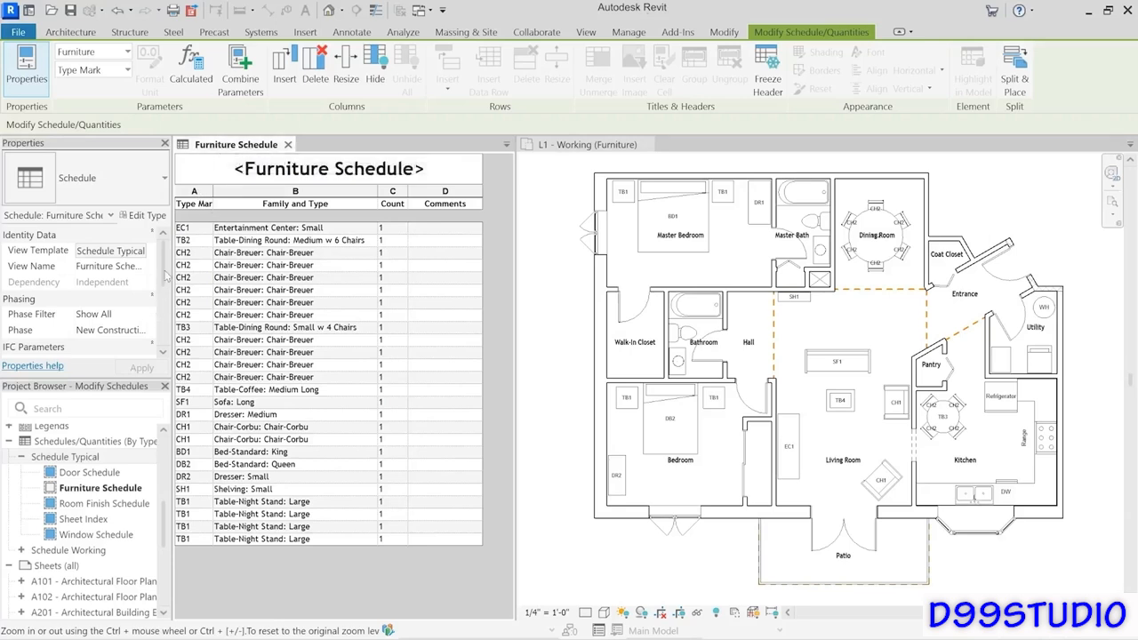
drag(166, 279, 164, 324)
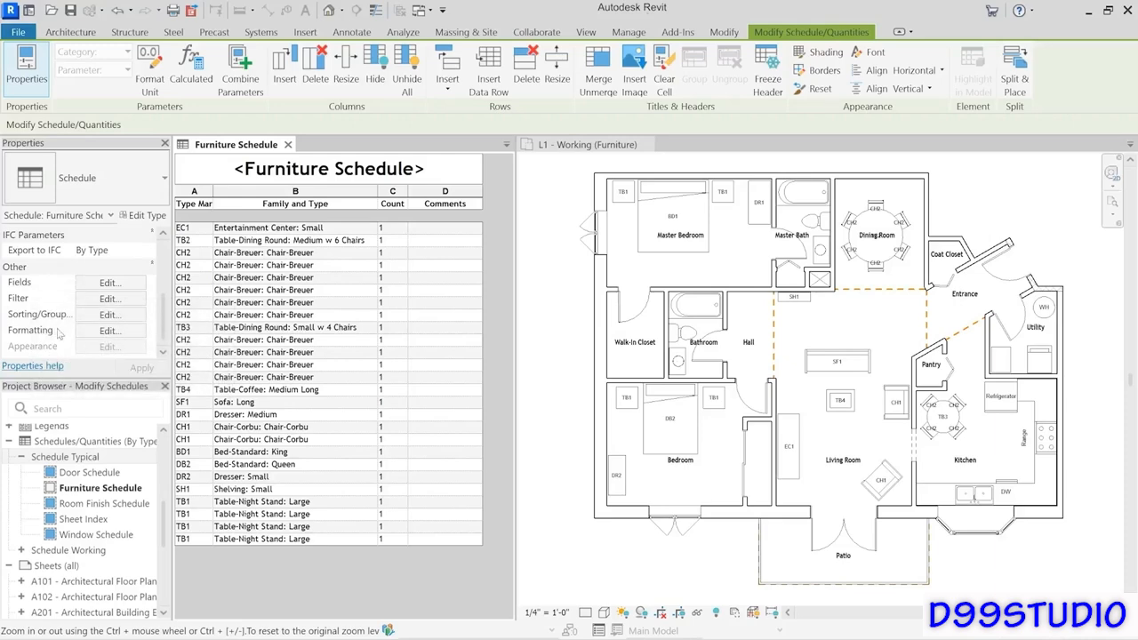
click(111, 315)
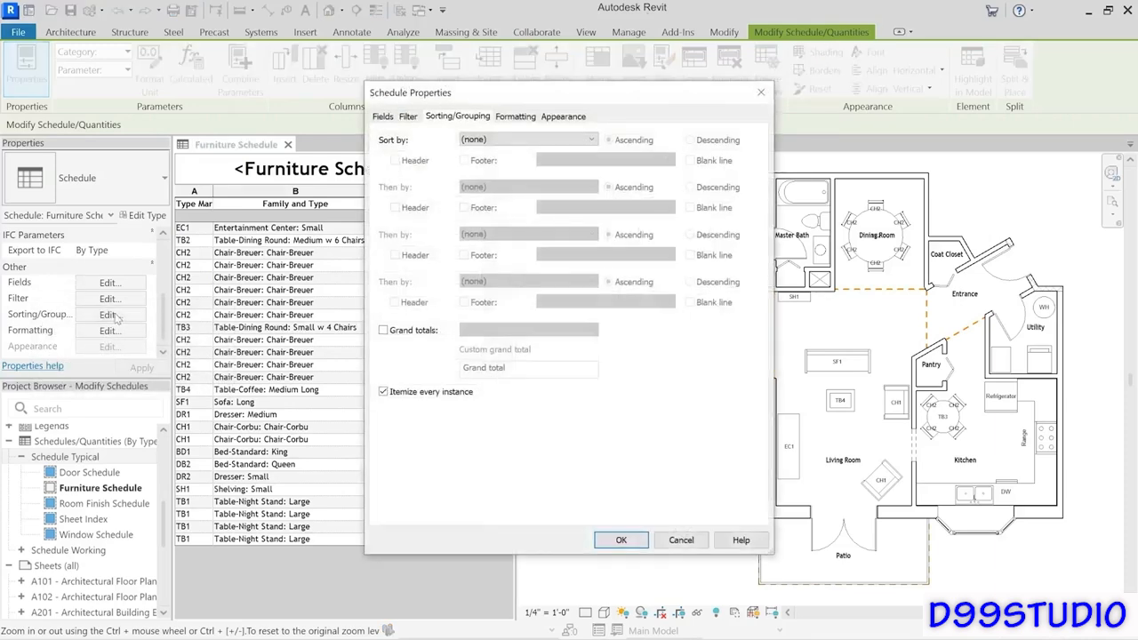
click(501, 141)
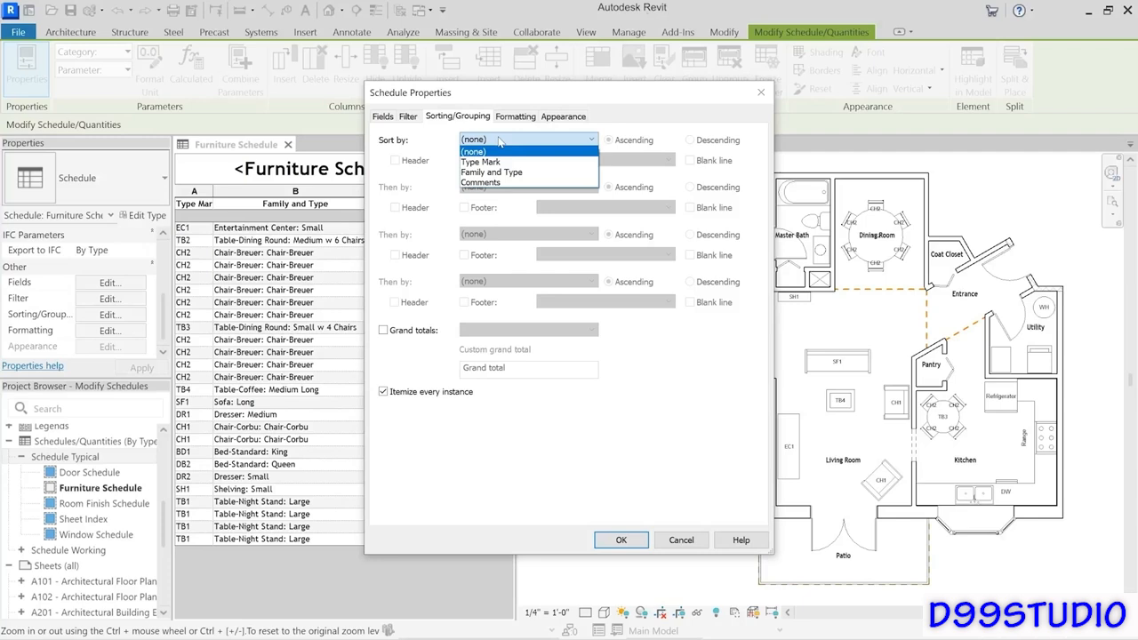
click(481, 163)
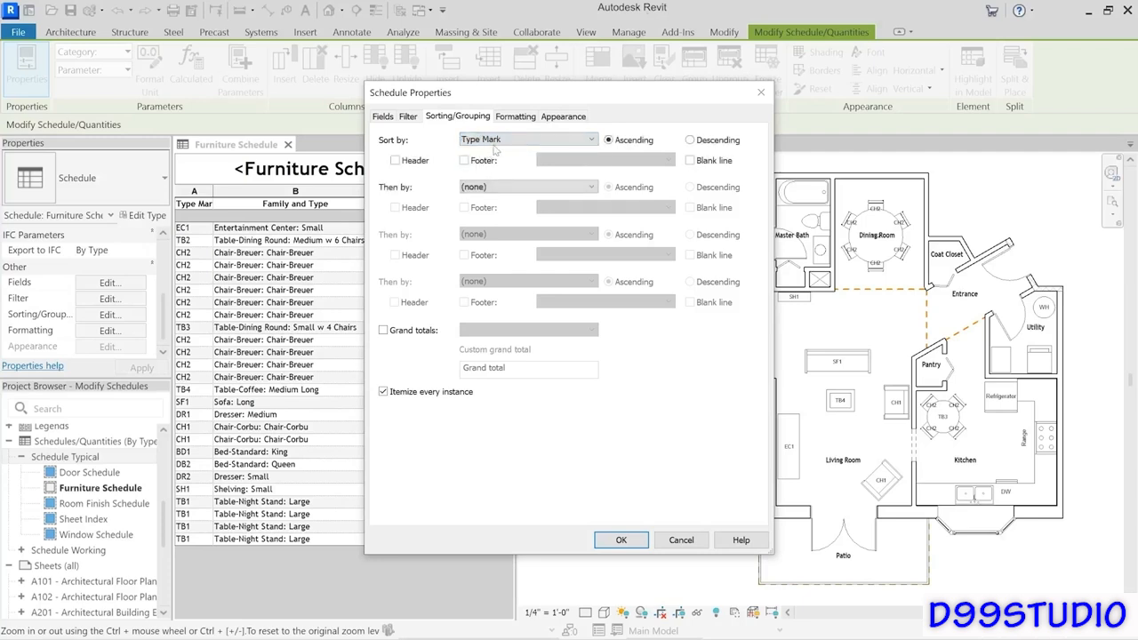
click(621, 540)
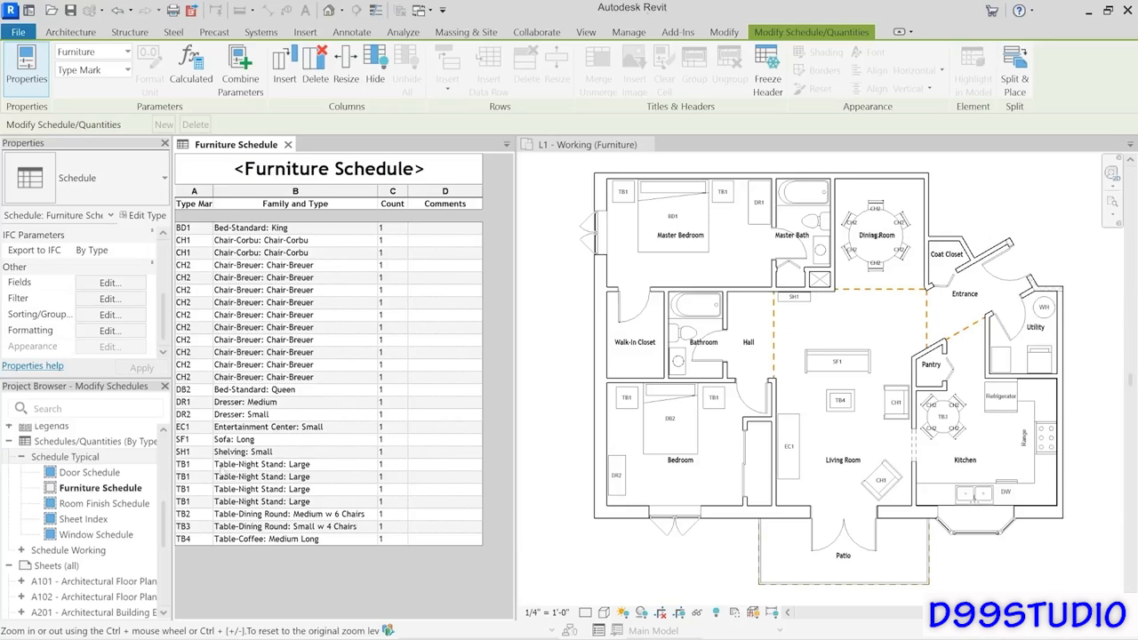
Step: Add a header to each Type Mark group, and select the CH2 chair, queen bed and medium dresser rows to locate them in the plan
click(135, 315)
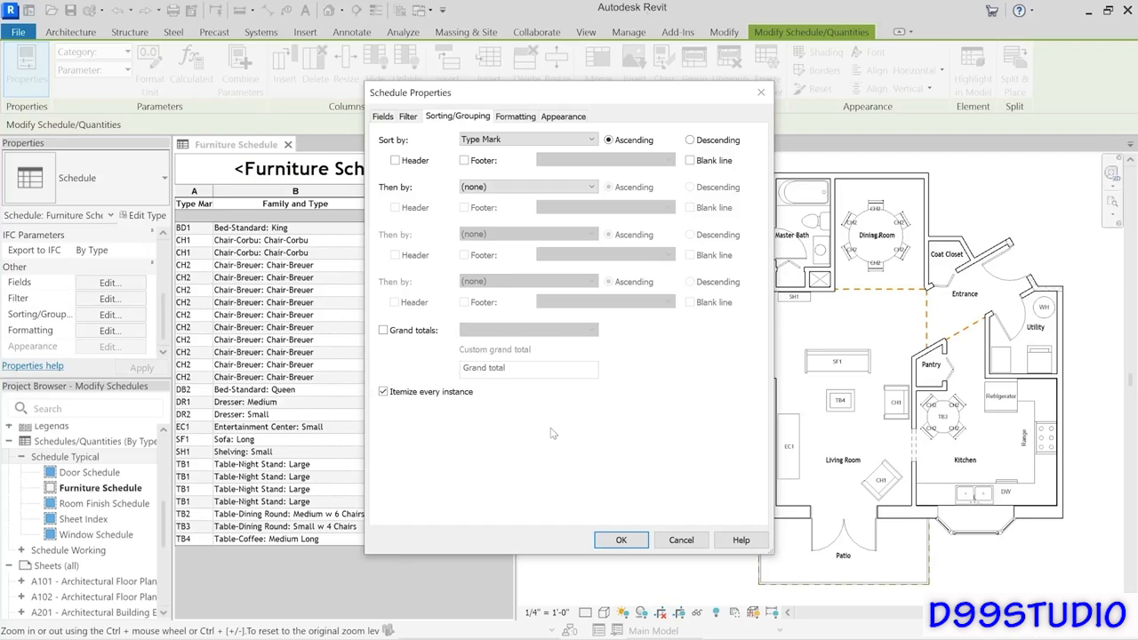
click(395, 161)
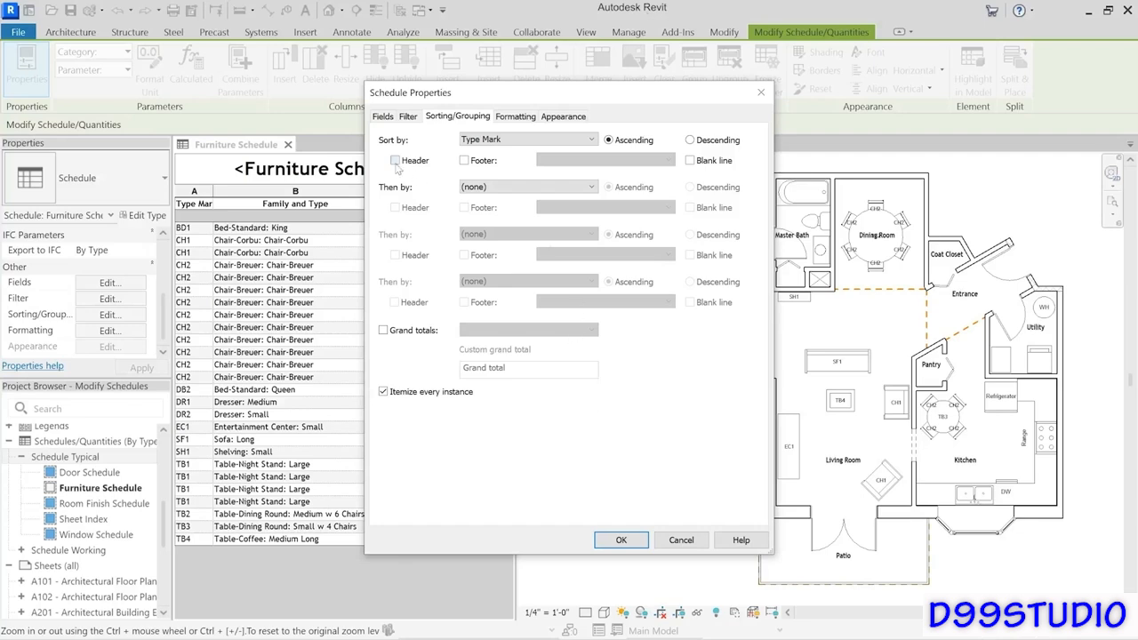
click(622, 540)
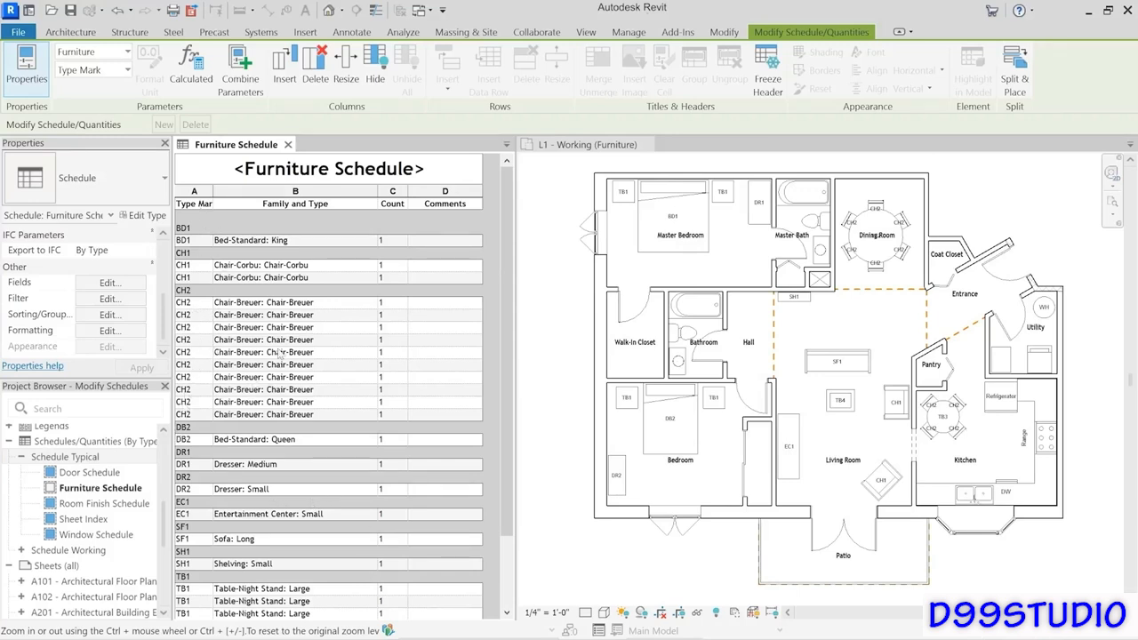
drag(202, 303, 199, 419)
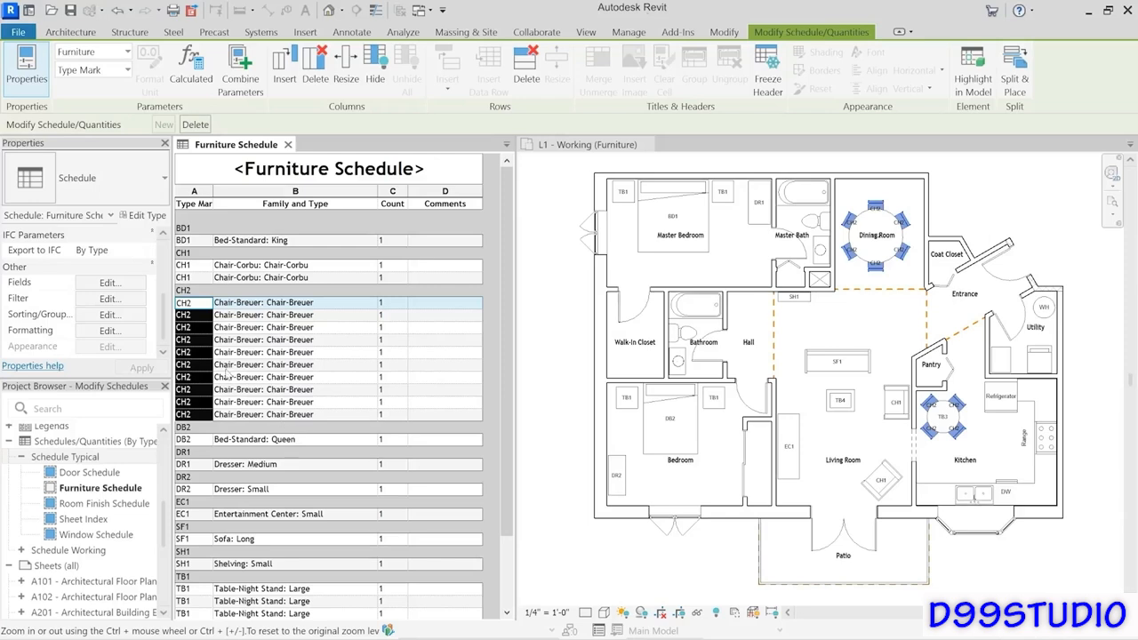
click(237, 440)
click(236, 466)
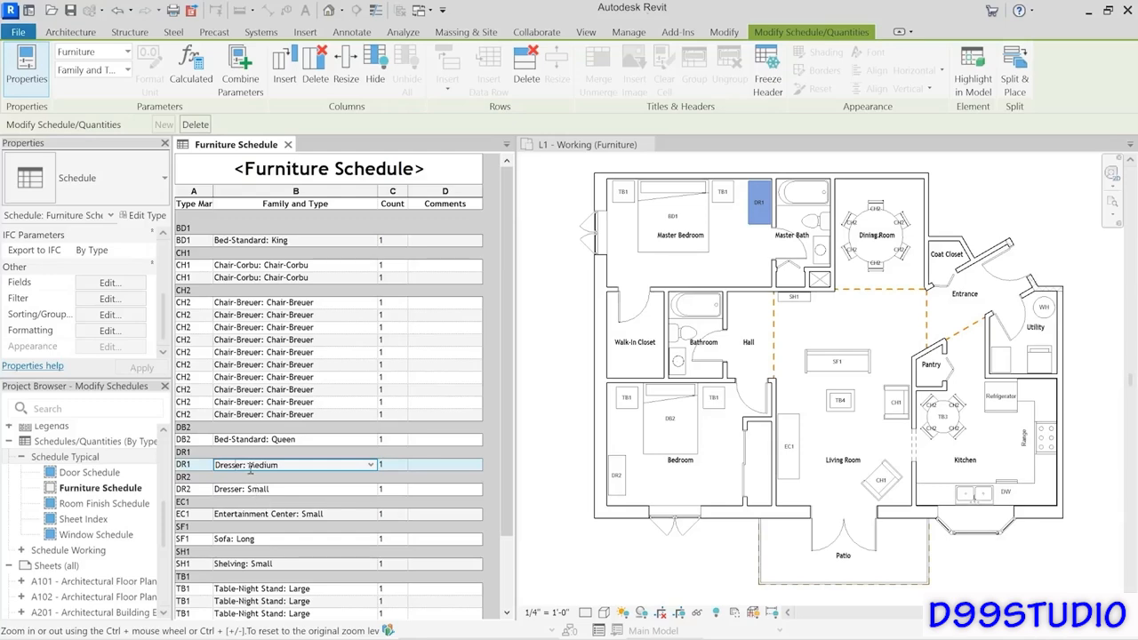
key(Escape)
Step: Add a blank line between the Type Mark groups of the Furniture Schedule and review the schedule down to the TB4 group
click(107, 316)
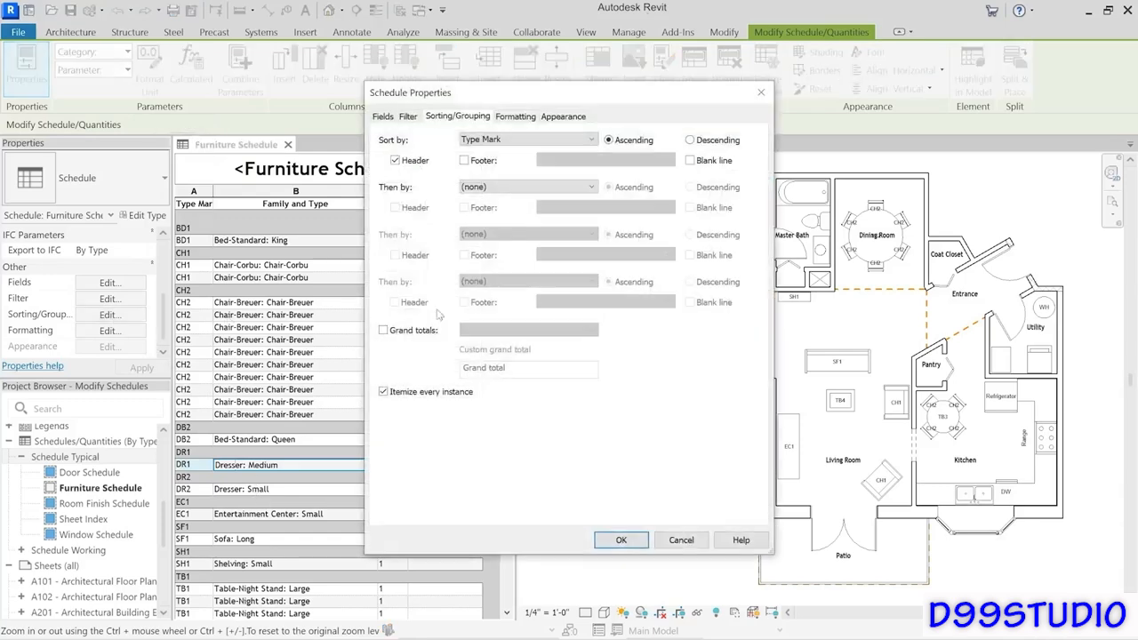
click(692, 162)
click(639, 541)
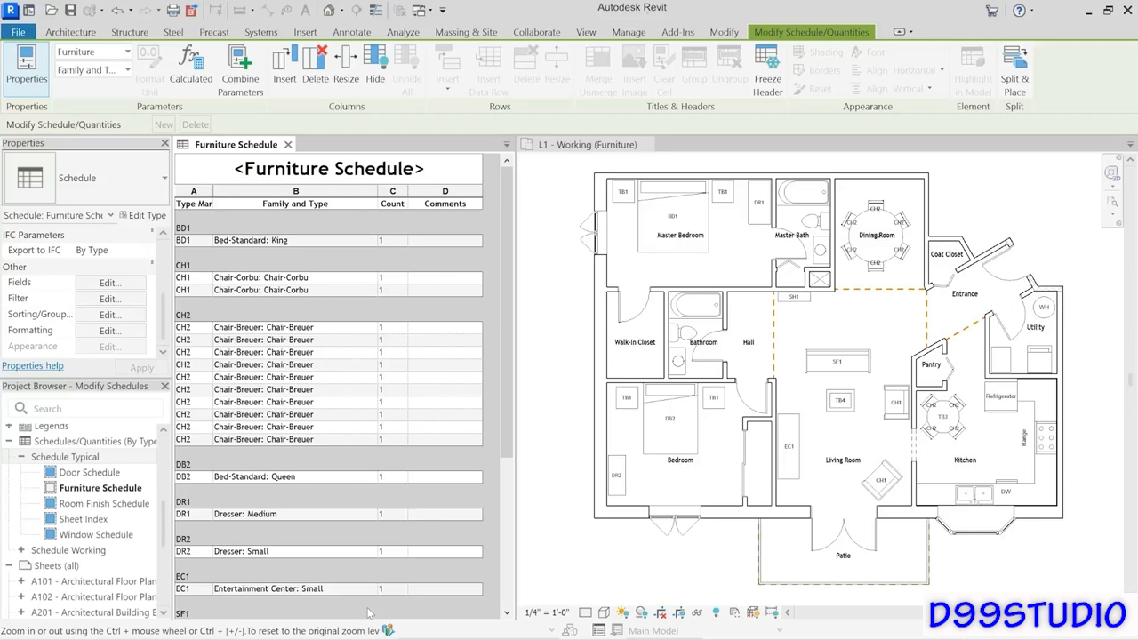
scroll(507, 412, down, 2)
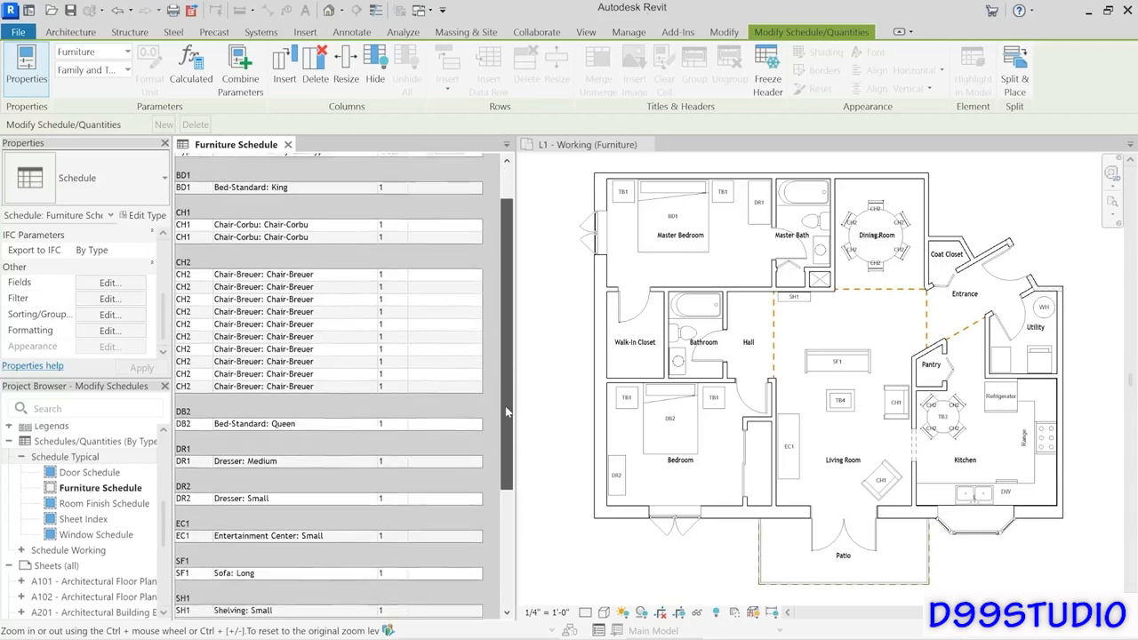
drag(507, 411, 508, 551)
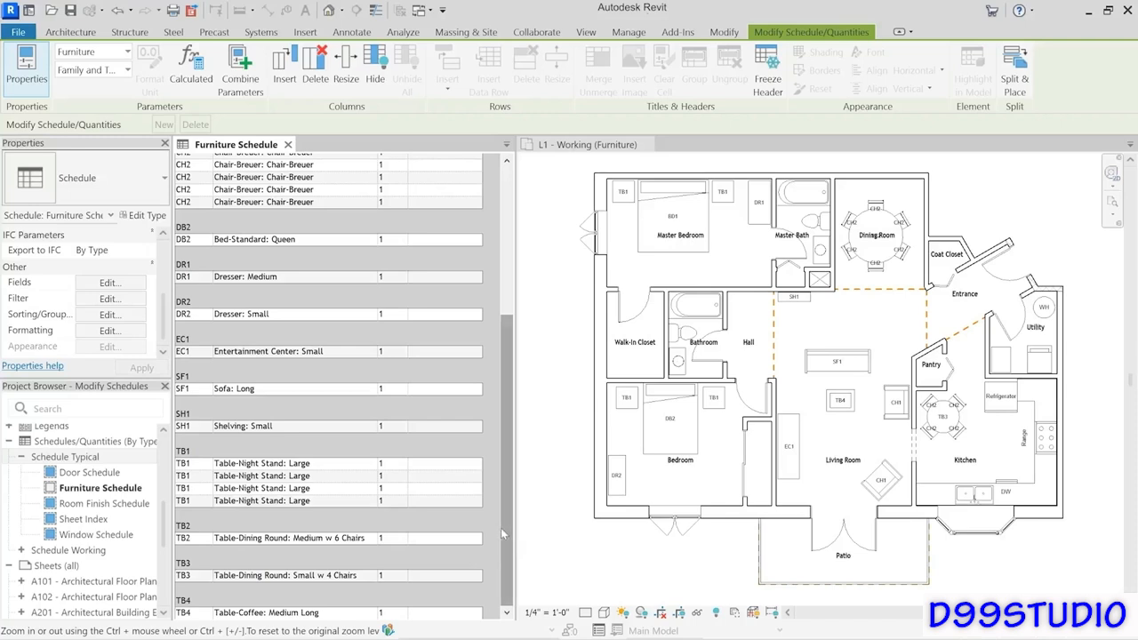
drag(504, 526, 550, 368)
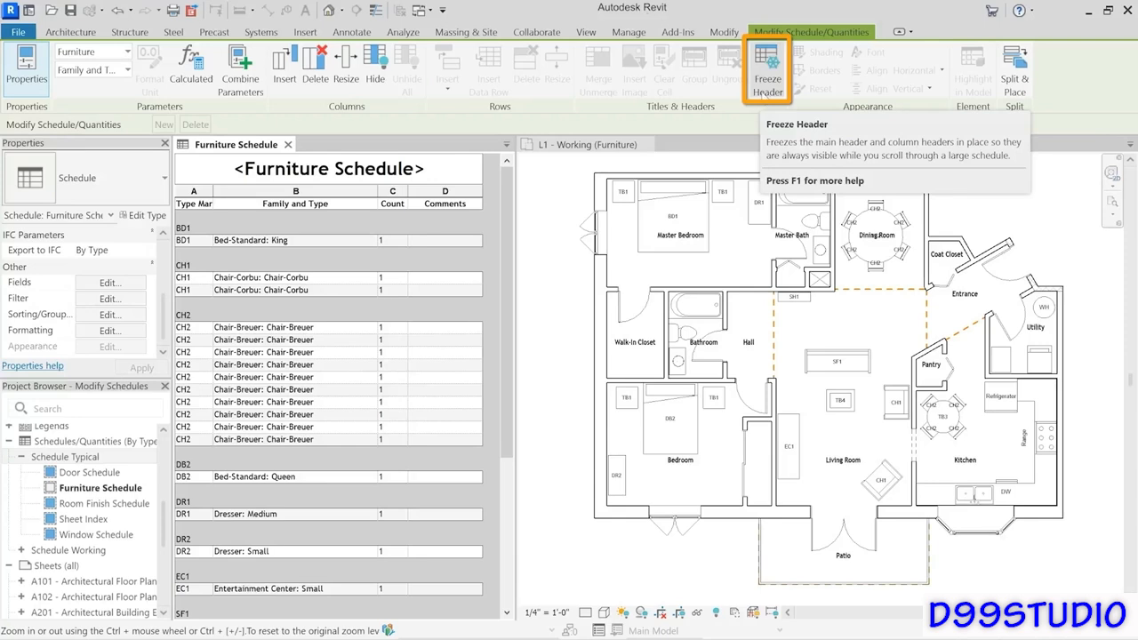
Step: Freeze the header of the Furniture Schedule and check it against the rows at the end of the schedule
click(767, 80)
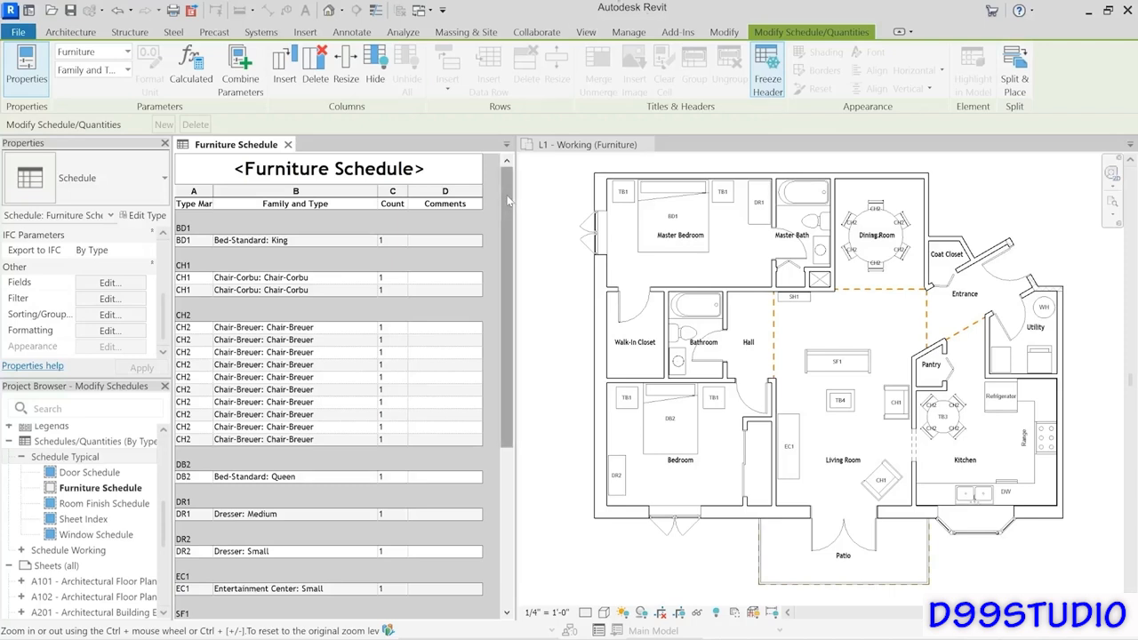
drag(506, 197, 488, 376)
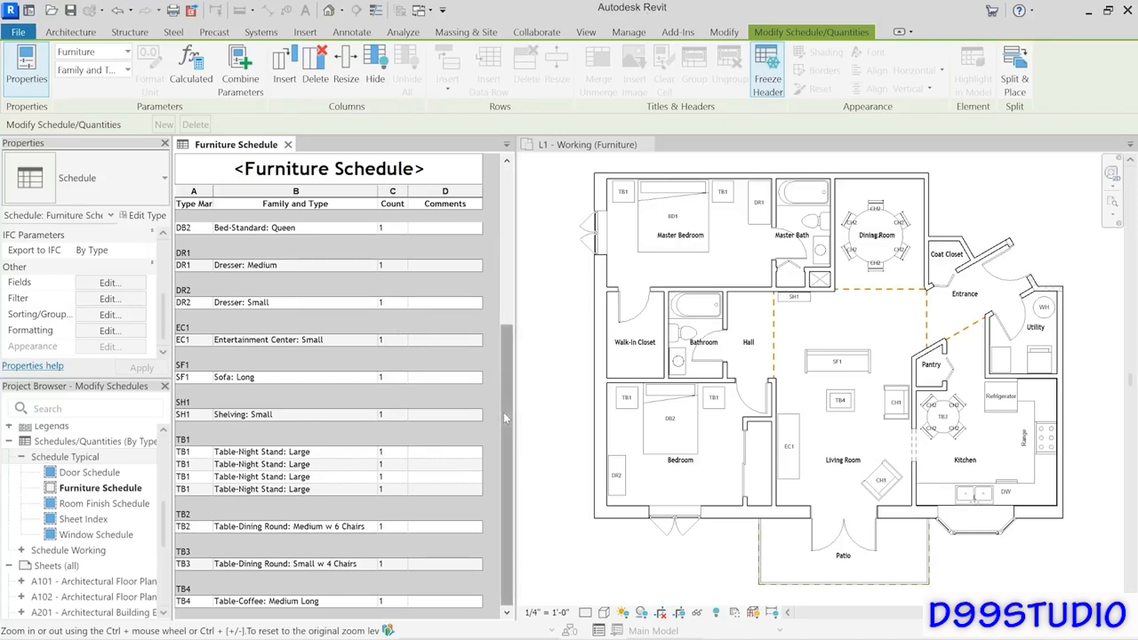
drag(503, 412, 528, 235)
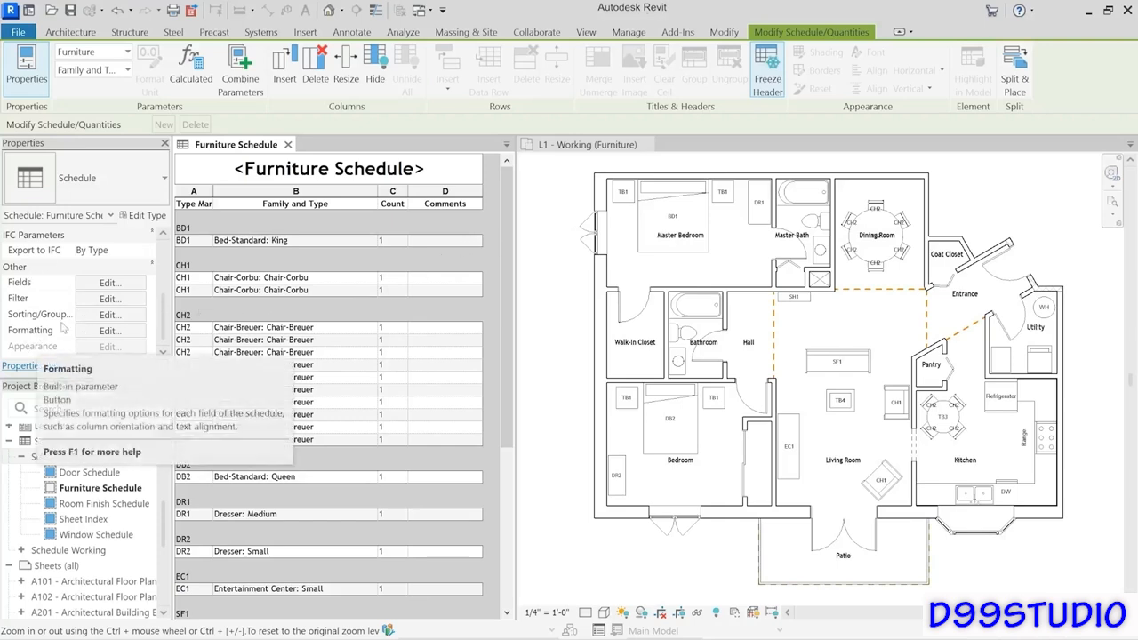
Step: Set the alignment of the schedule's Count field to Right
click(108, 331)
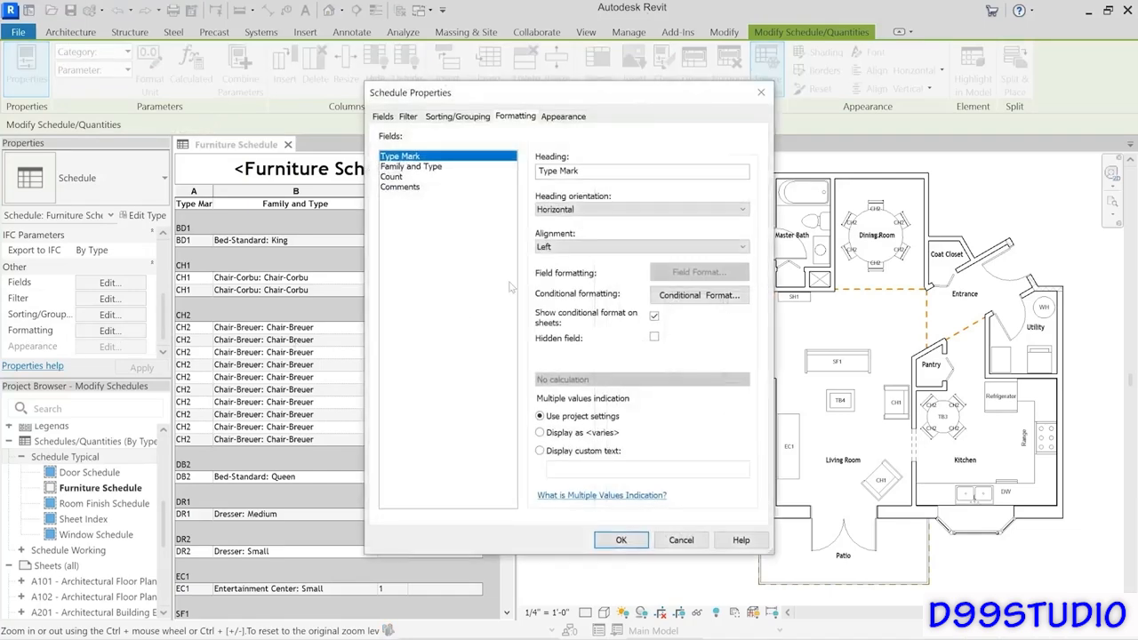
click(394, 177)
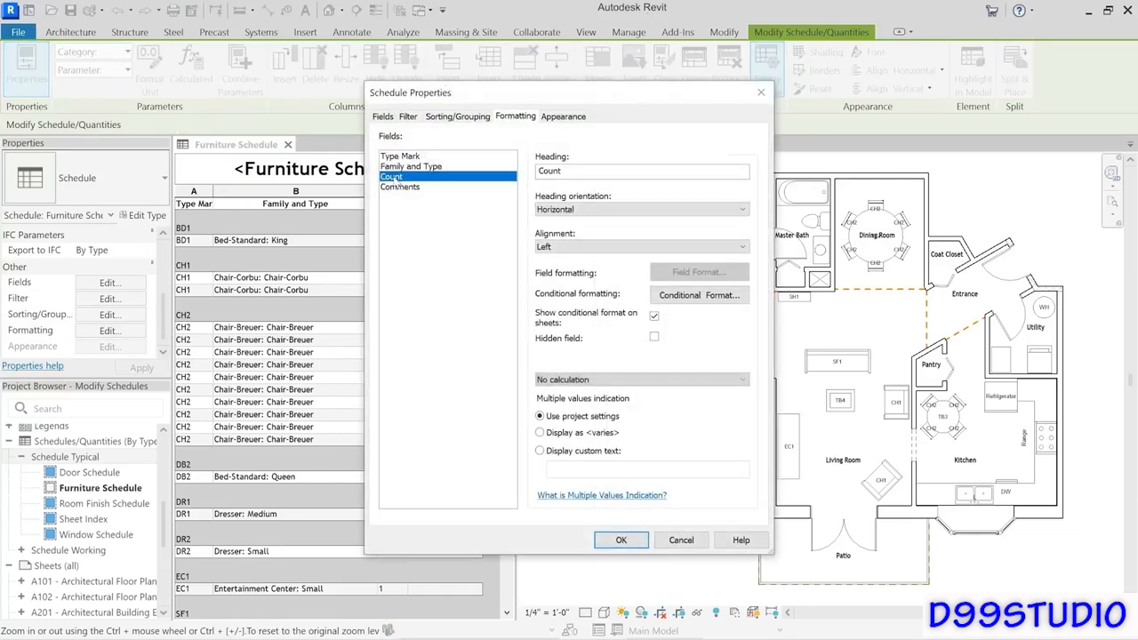
click(569, 249)
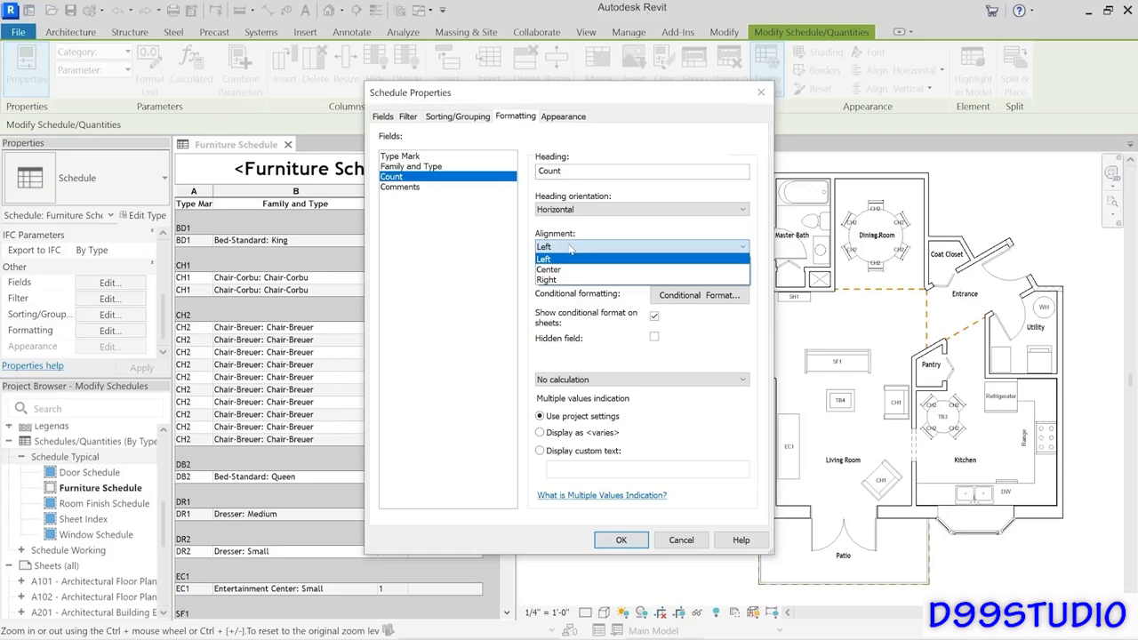
click(549, 279)
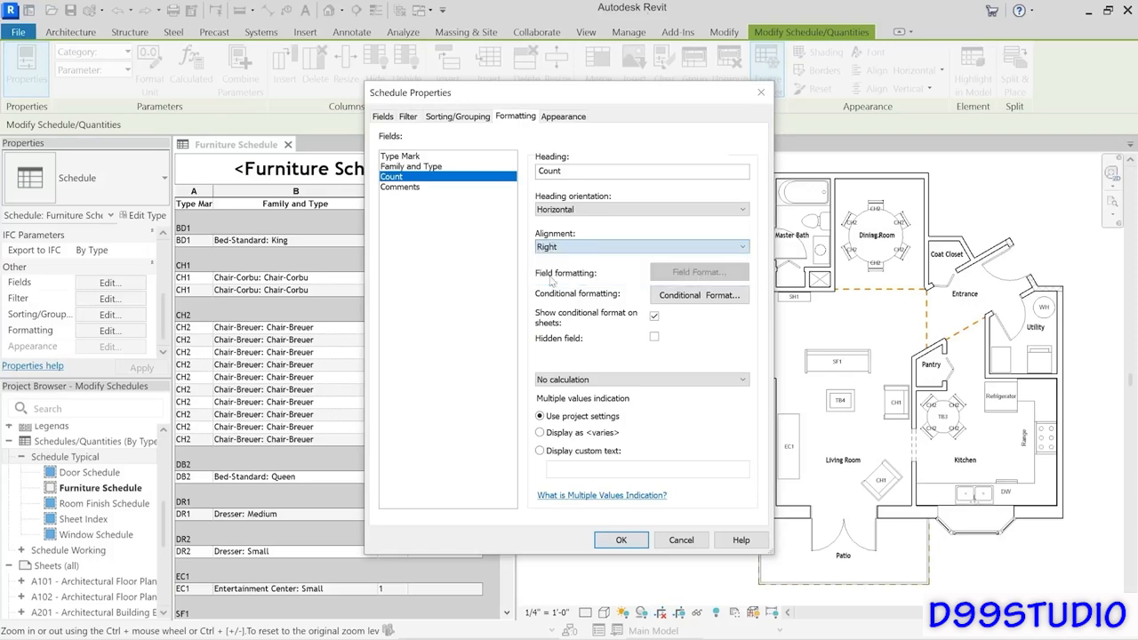
click(621, 540)
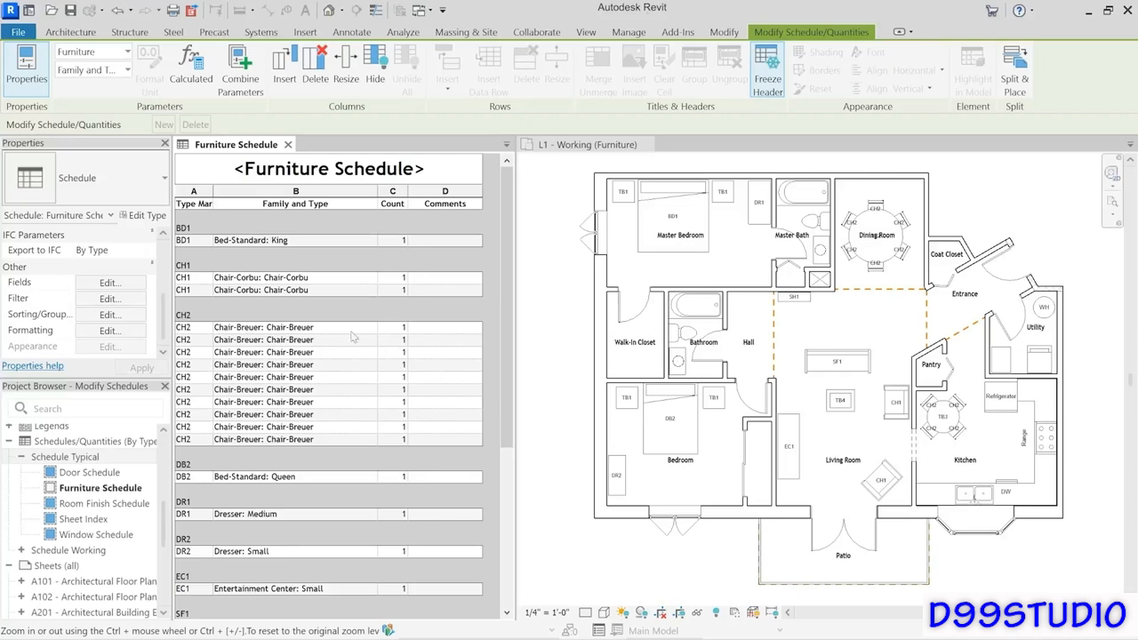
Step: Turn off itemizing of every instance in the schedule, and select the CH2 and TB1 rows to locate their furniture in the plan
drag(342, 328, 342, 449)
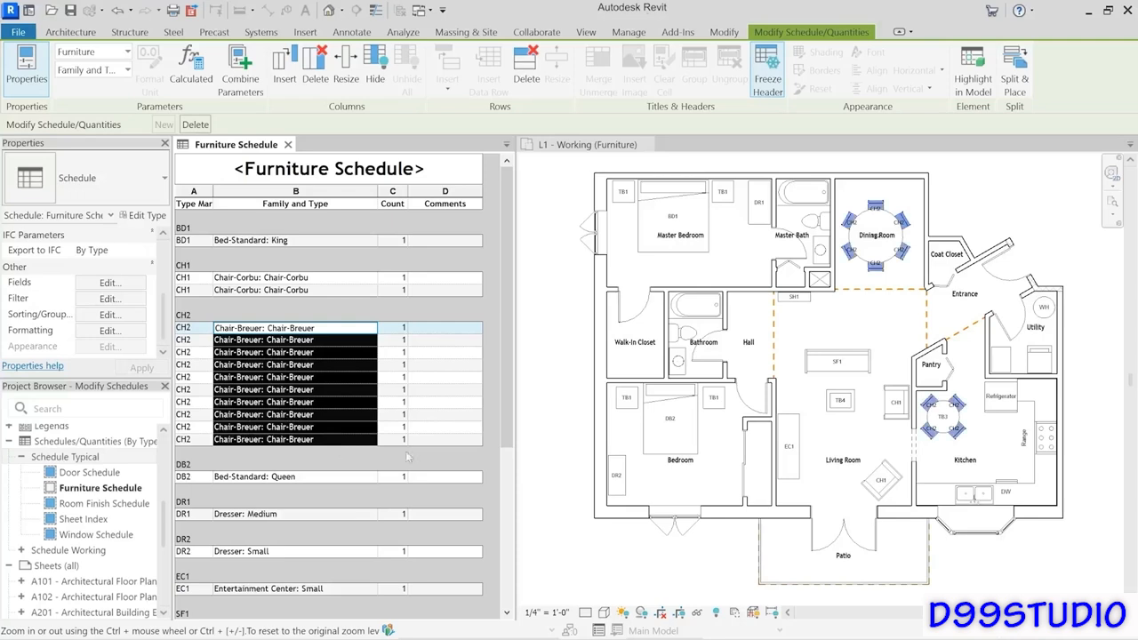
click(389, 429)
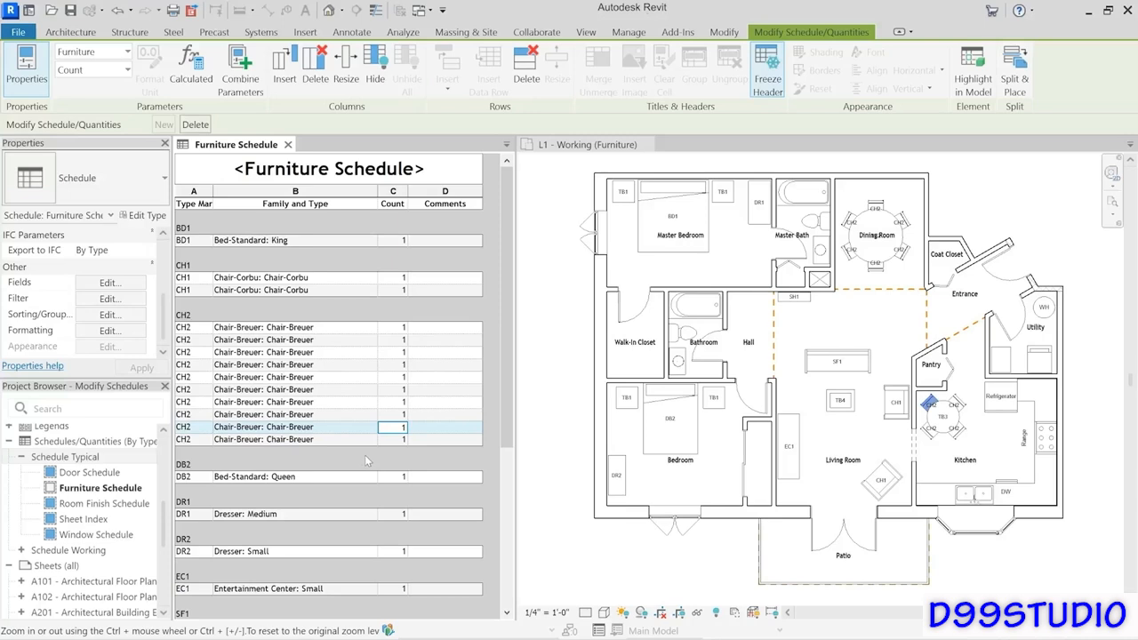
click(87, 317)
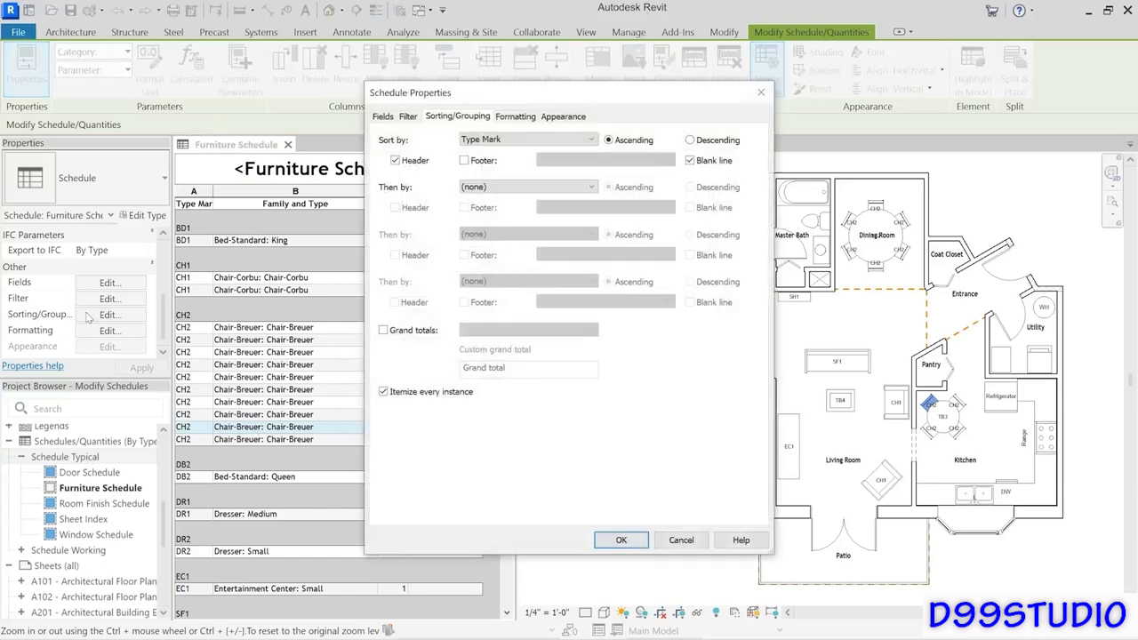
click(384, 396)
click(621, 539)
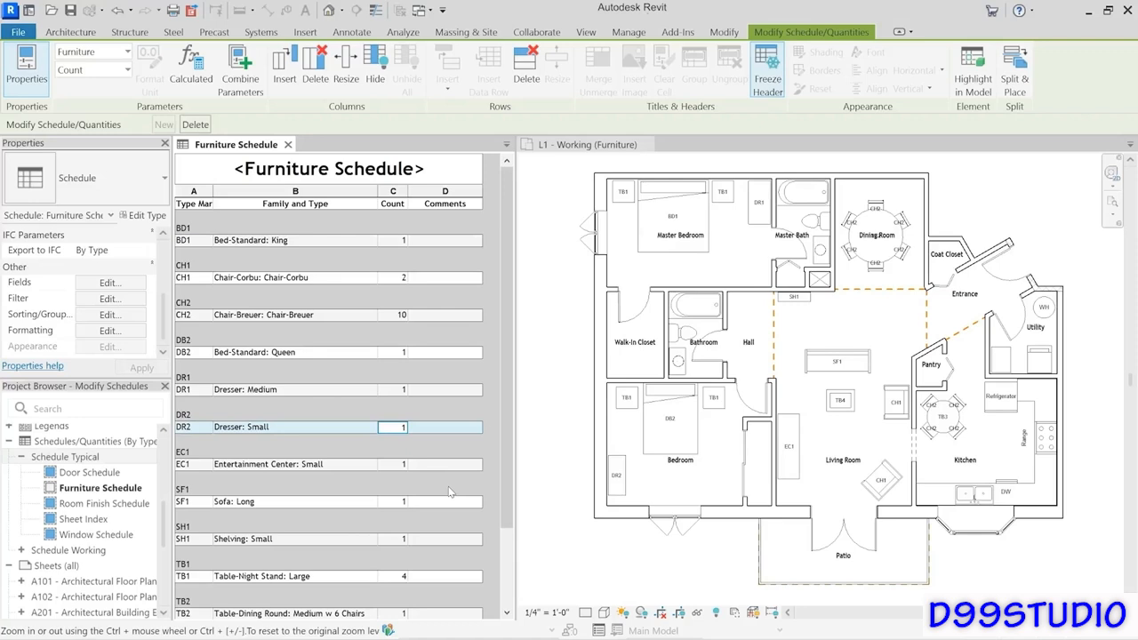
click(395, 320)
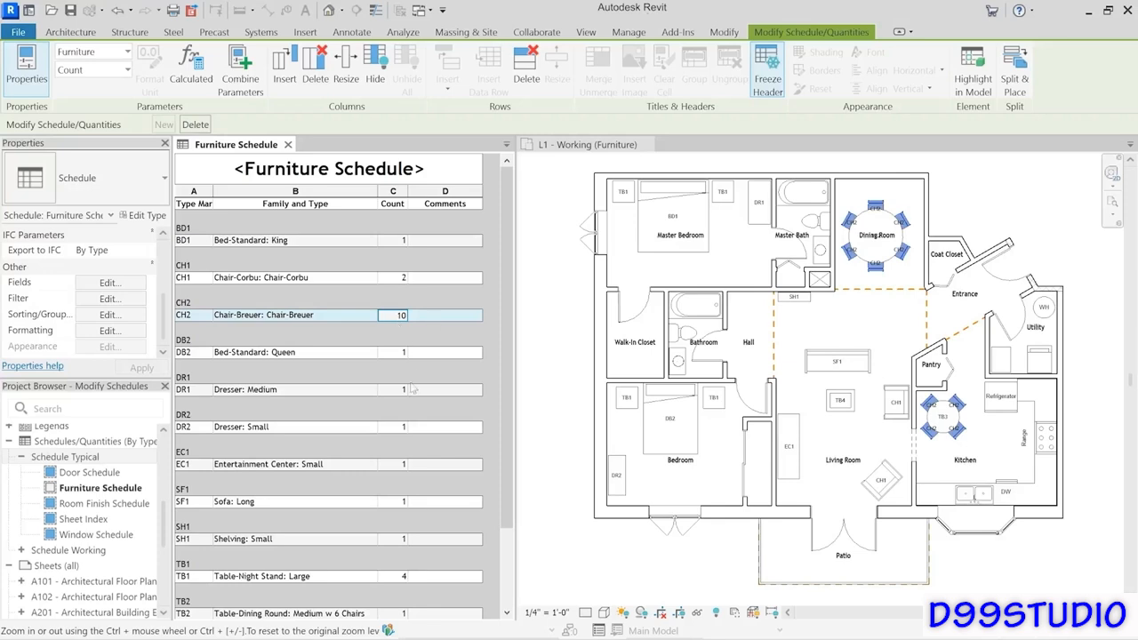
click(321, 577)
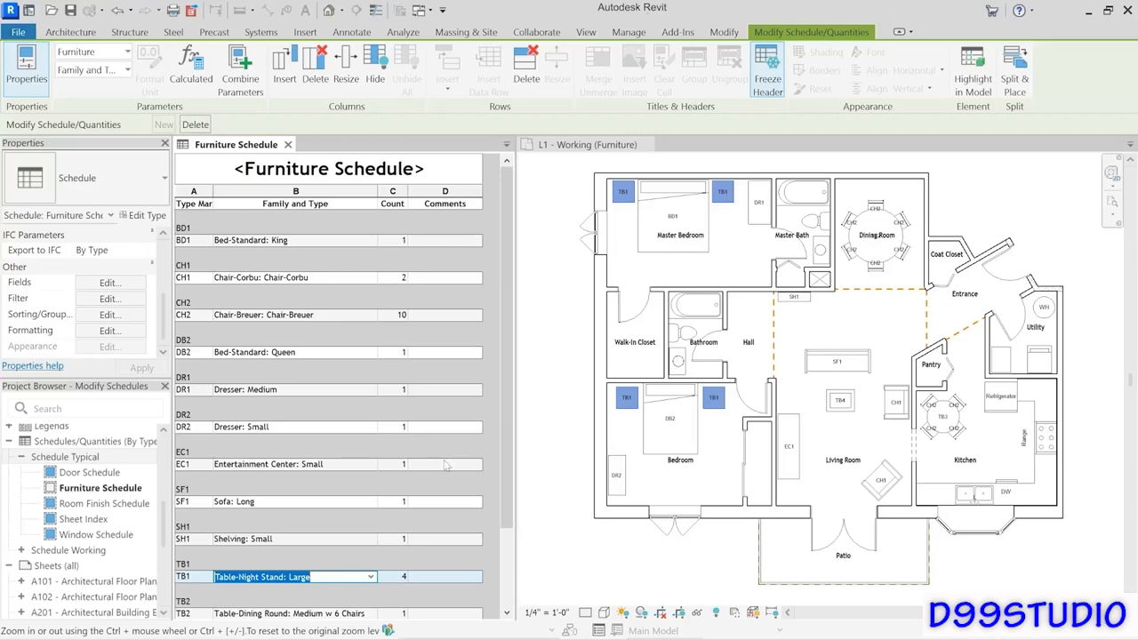
Step: Remove the header and the blank line from the schedule's Type Mark grouping
click(107, 315)
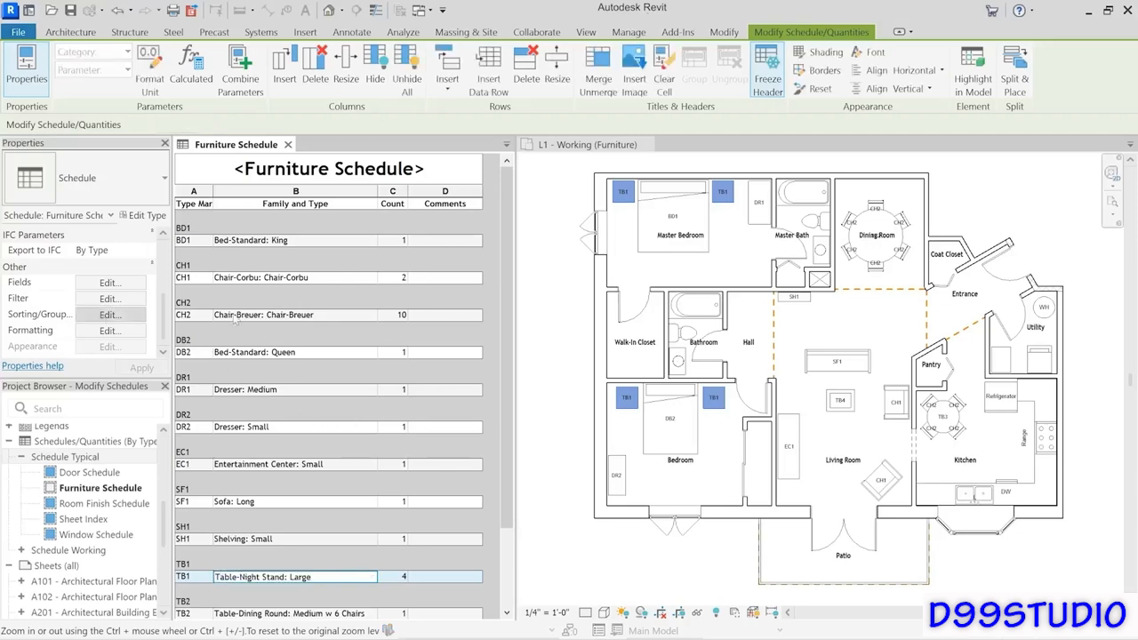
click(395, 160)
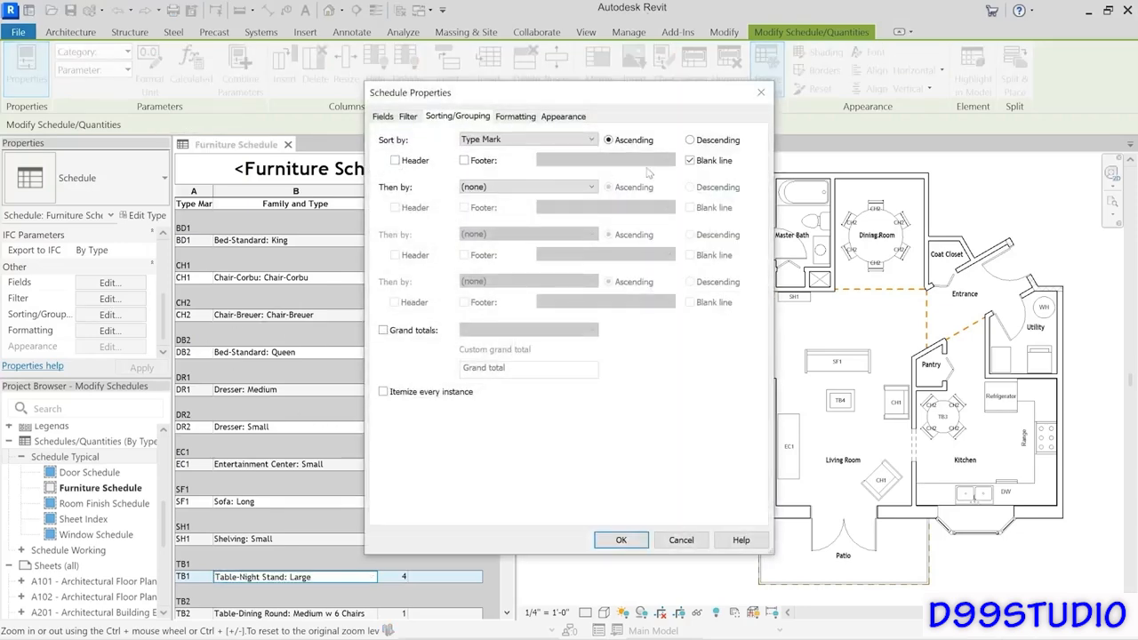
click(690, 161)
click(621, 539)
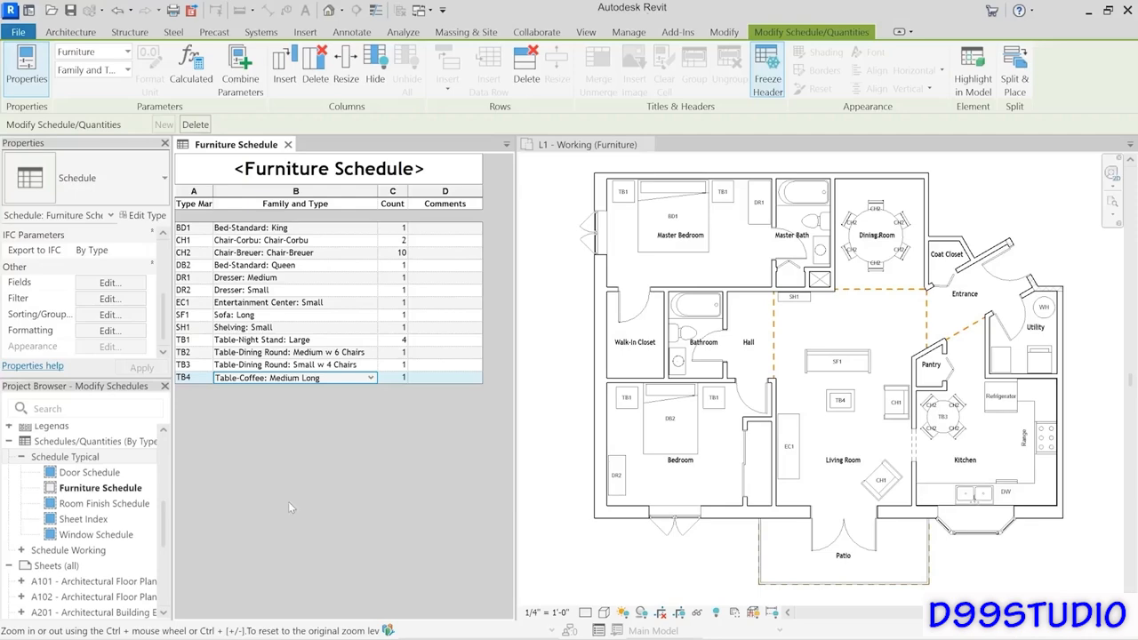
Step: Add grand totals showing title, count and totals to the Furniture Schedule
click(99, 317)
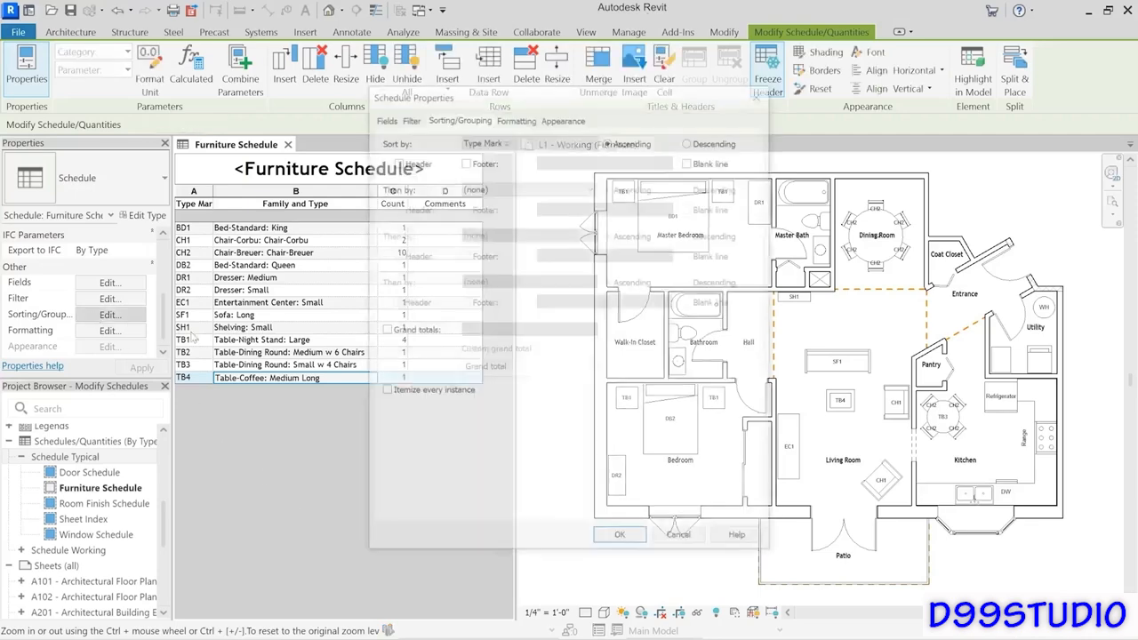
click(383, 330)
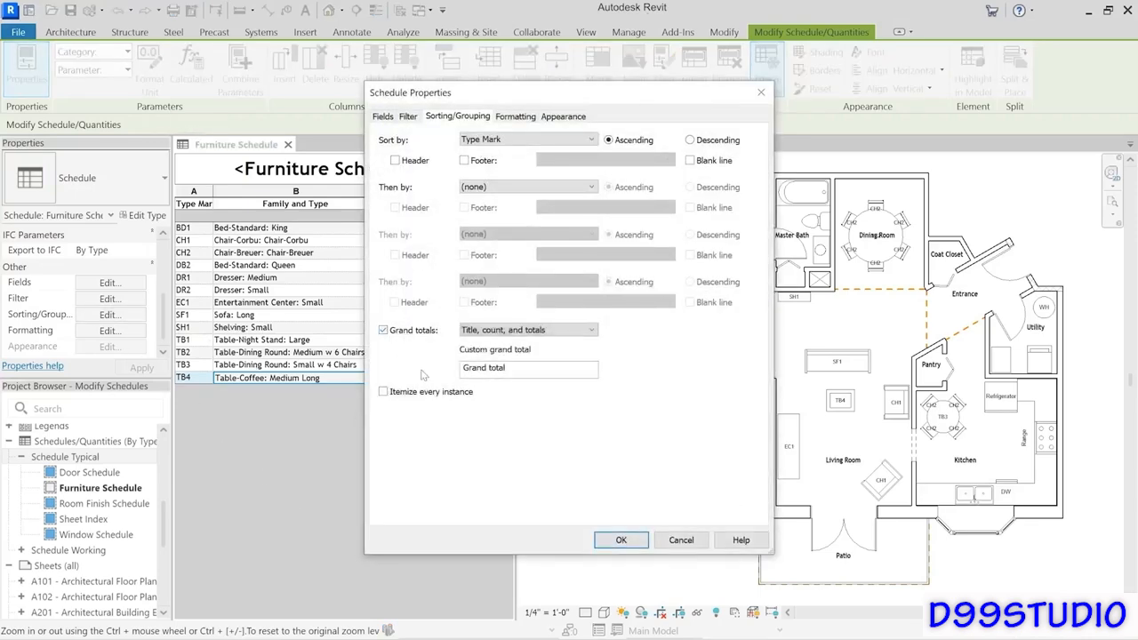
click(621, 540)
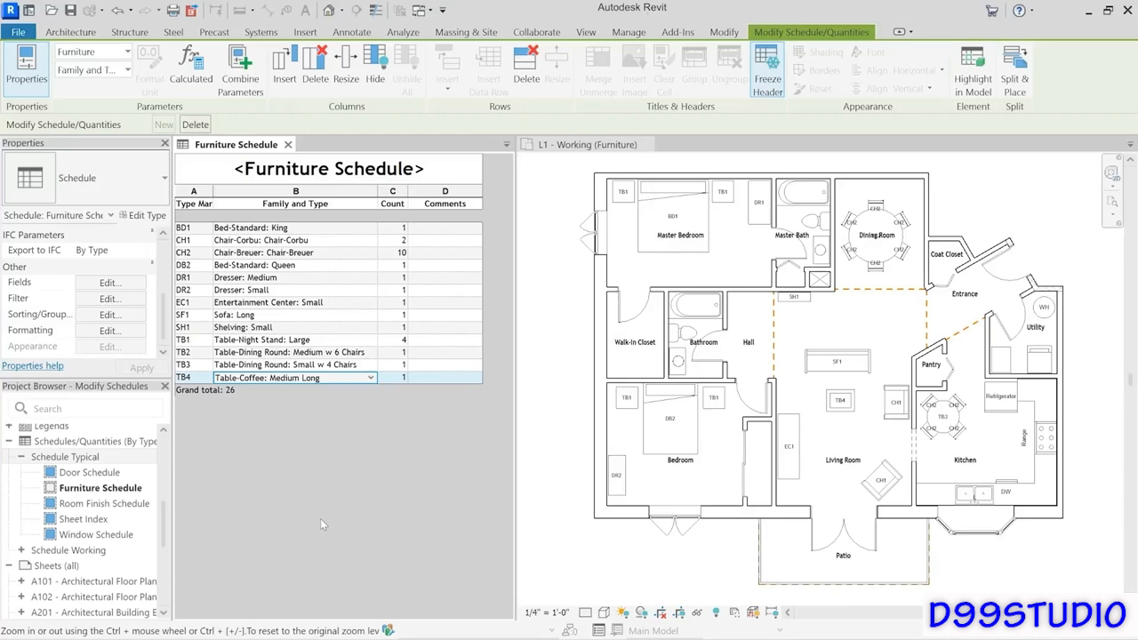
Step: Select the whole floor plan and check the Furniture category count in the selection filter, leaving all categories included, then clear the selection
click(713, 573)
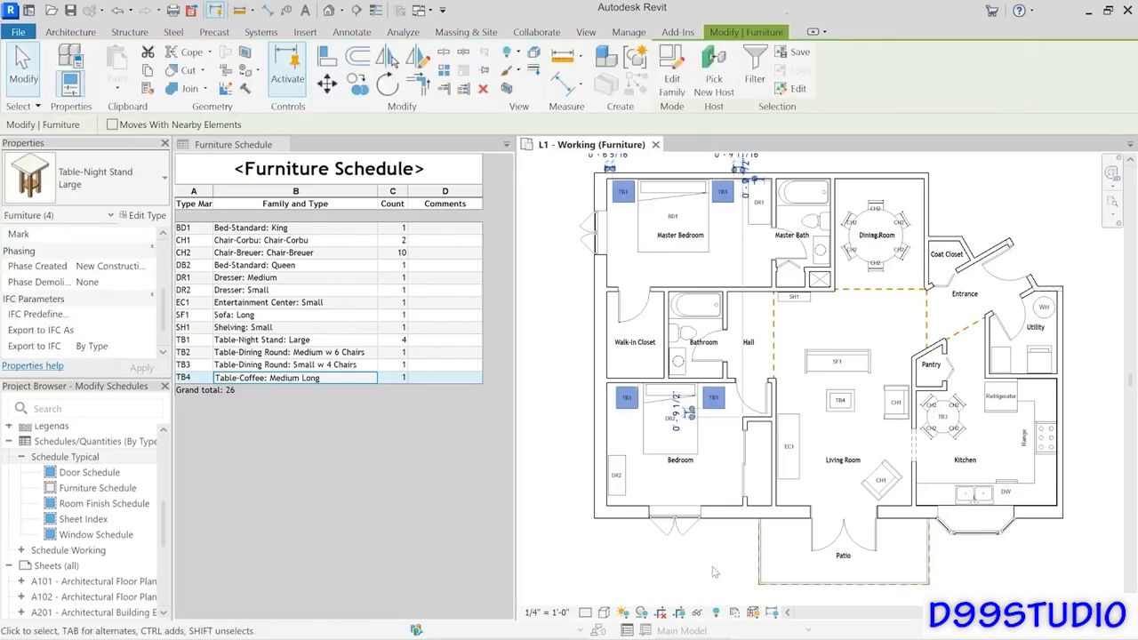
click(734, 567)
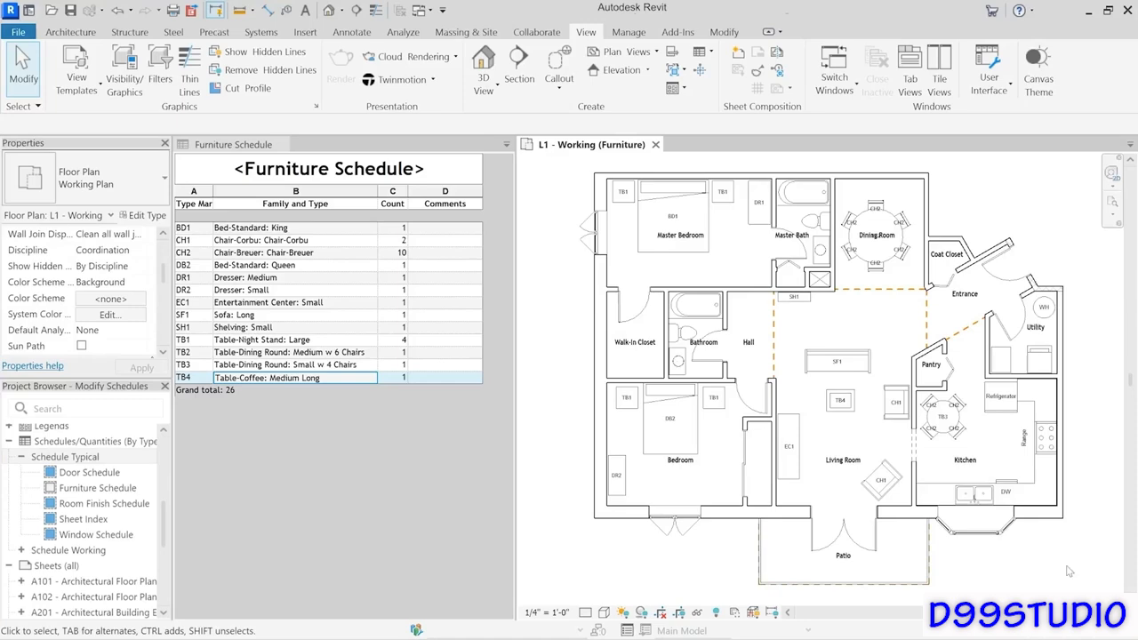
drag(1080, 565, 553, 172)
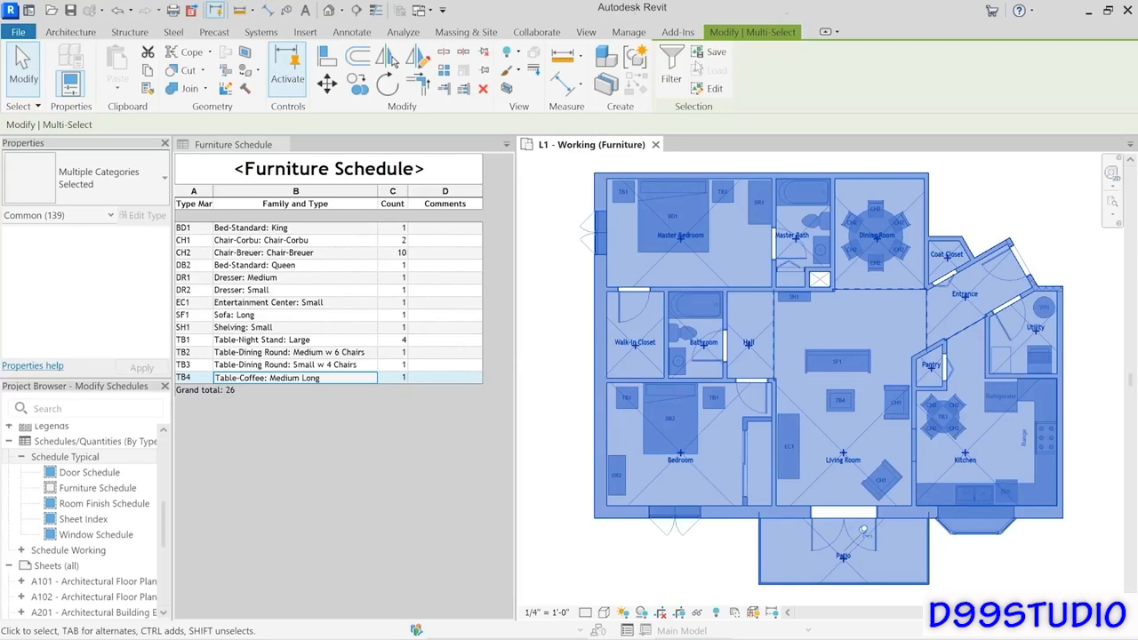
click(671, 78)
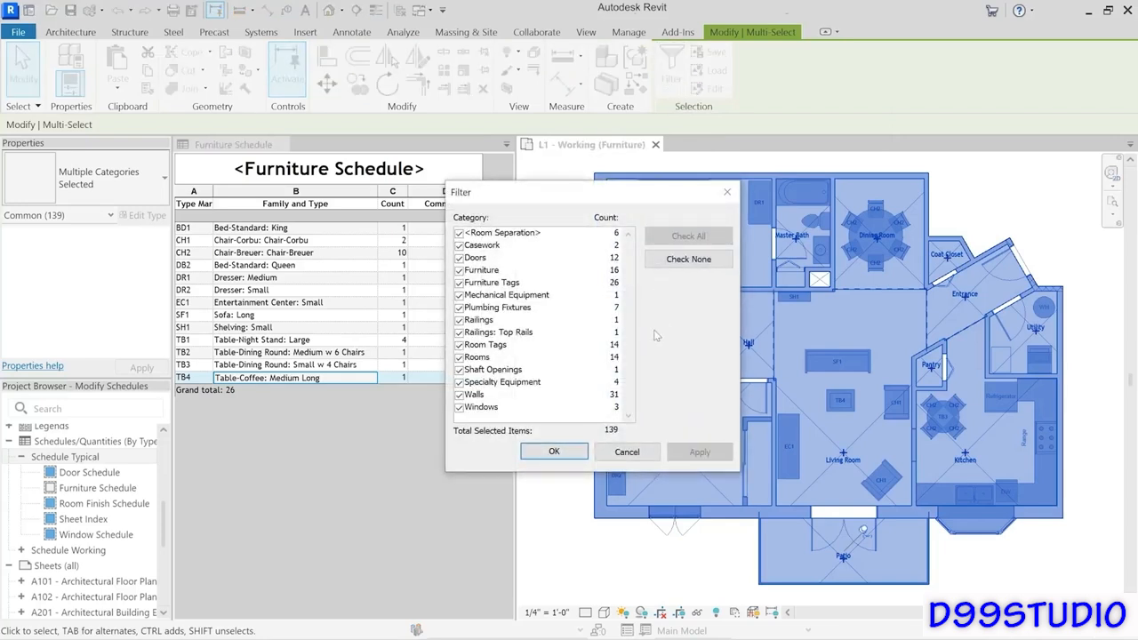
click(481, 273)
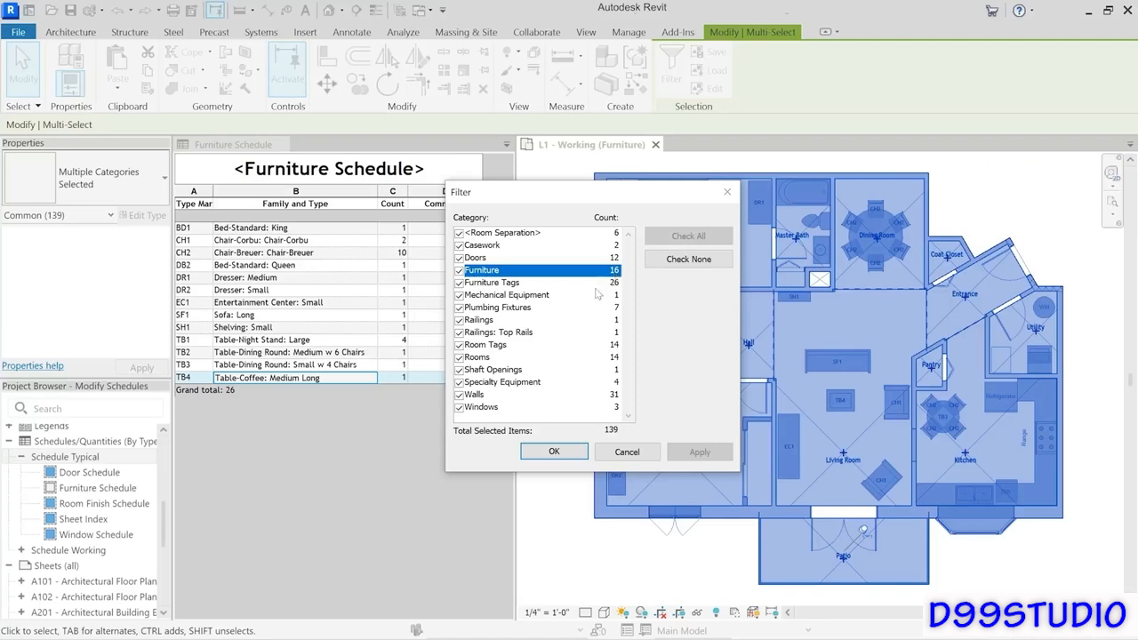
click(553, 452)
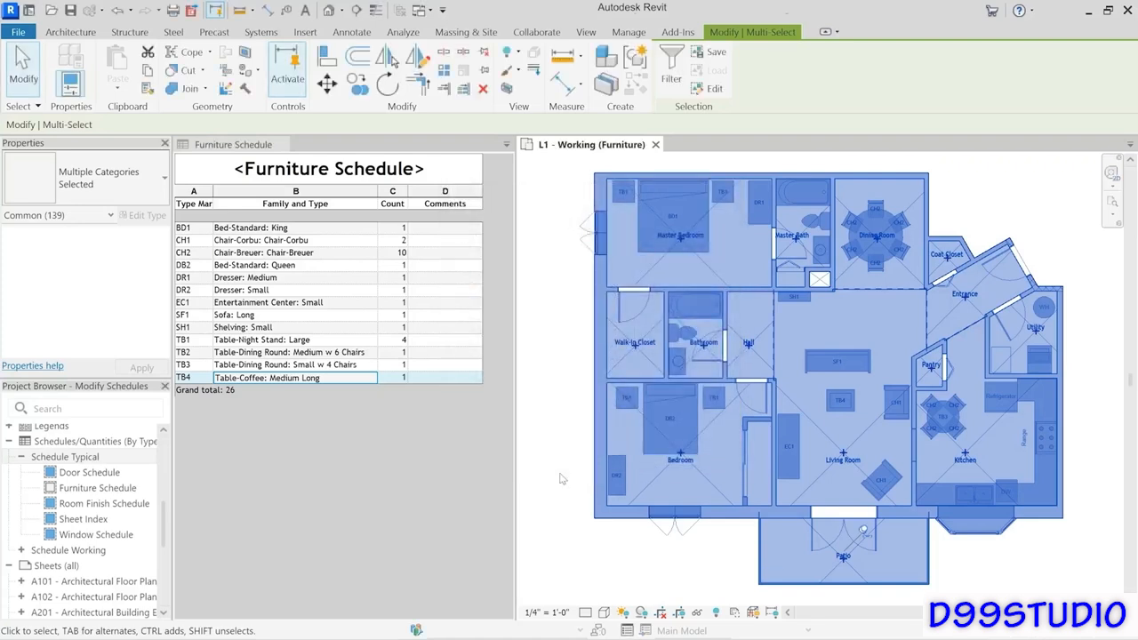
click(988, 201)
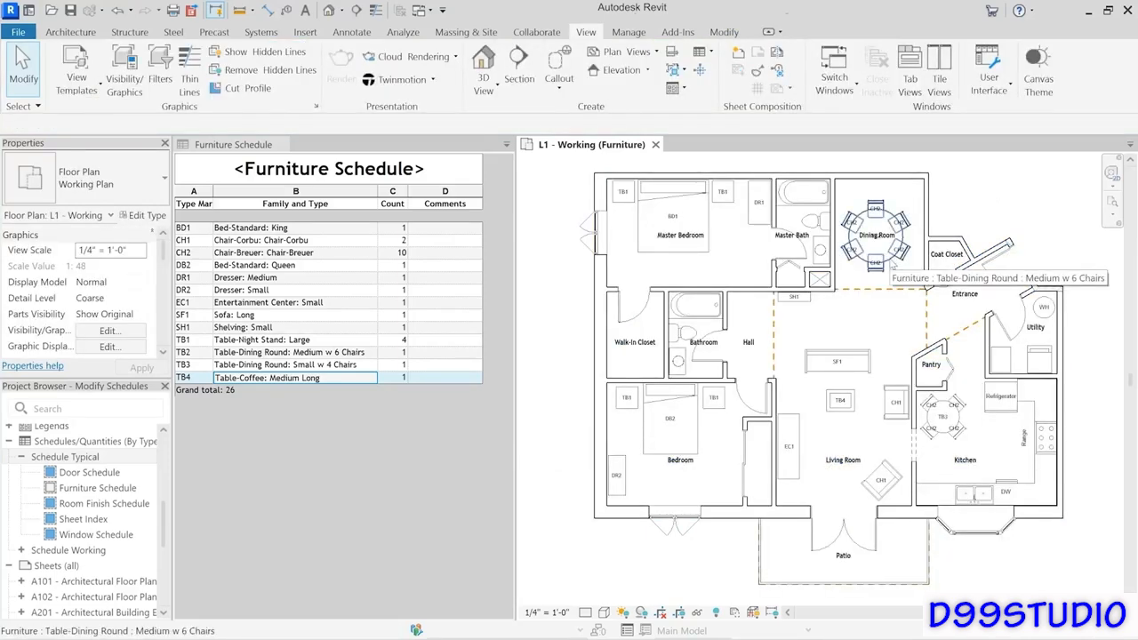
Step: Select the dining room table and the kitchen table in turn to inspect their nested chairs, and clear the selection
click(891, 263)
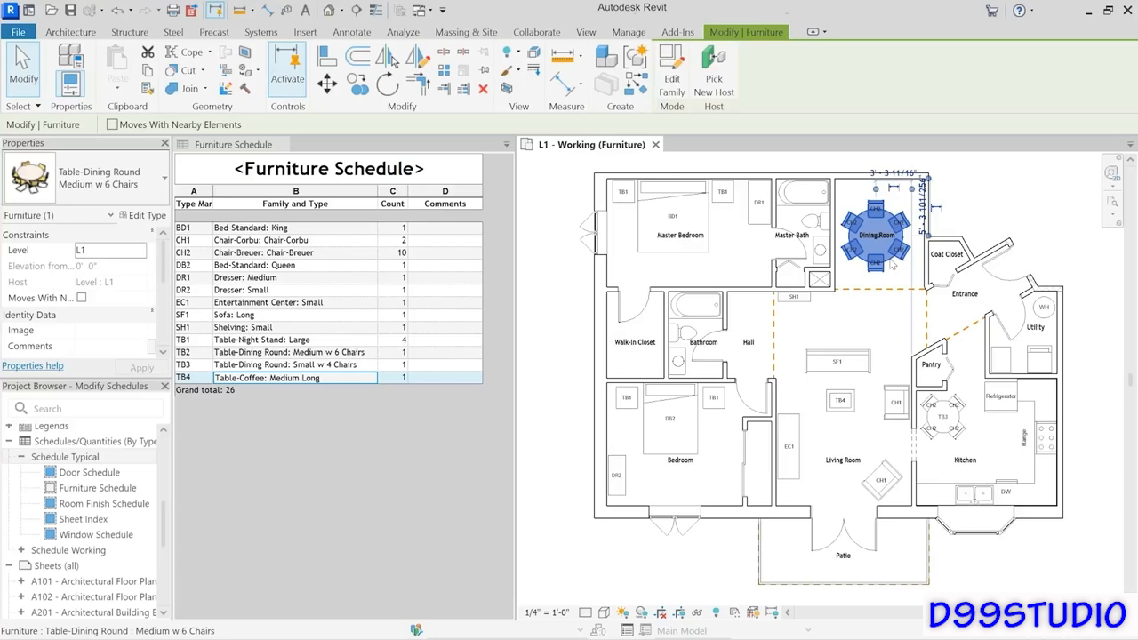
click(945, 418)
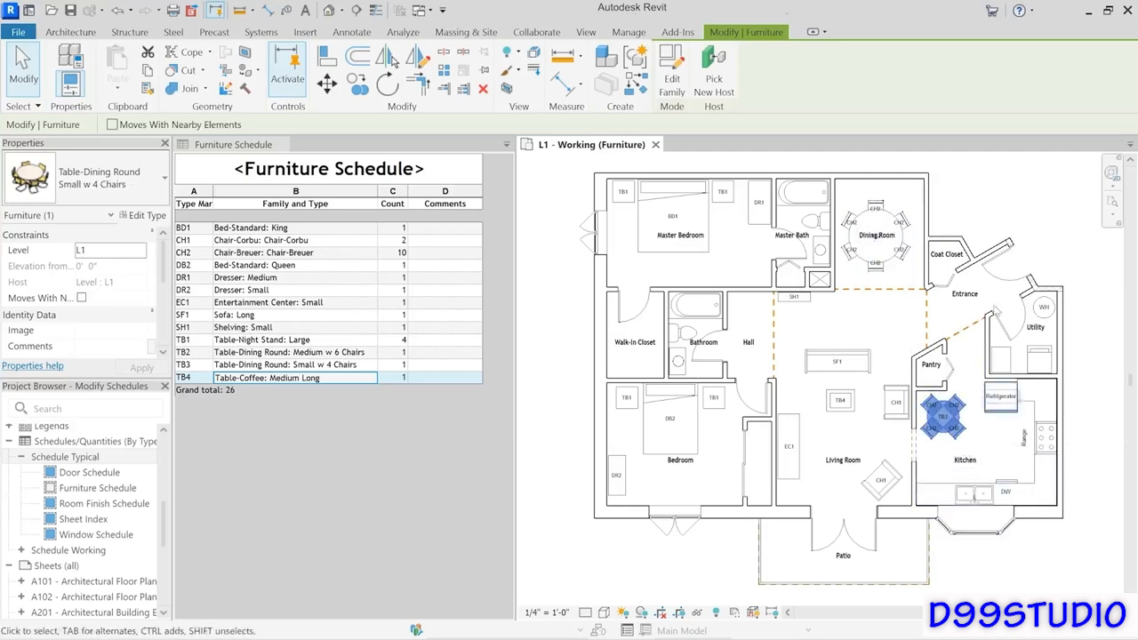
click(976, 204)
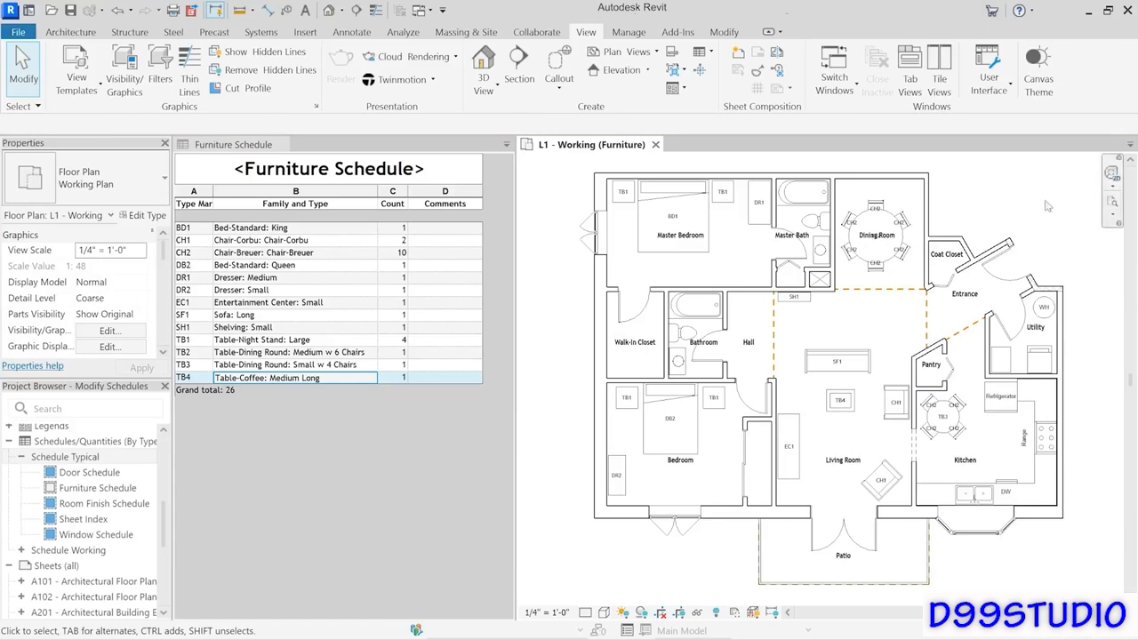
Step: Select the whole floor plan and compare the Furniture and Furniture Tags counts in the selection filter, leaving all categories included, then clear the selection
drag(1069, 173, 552, 553)
click(671, 67)
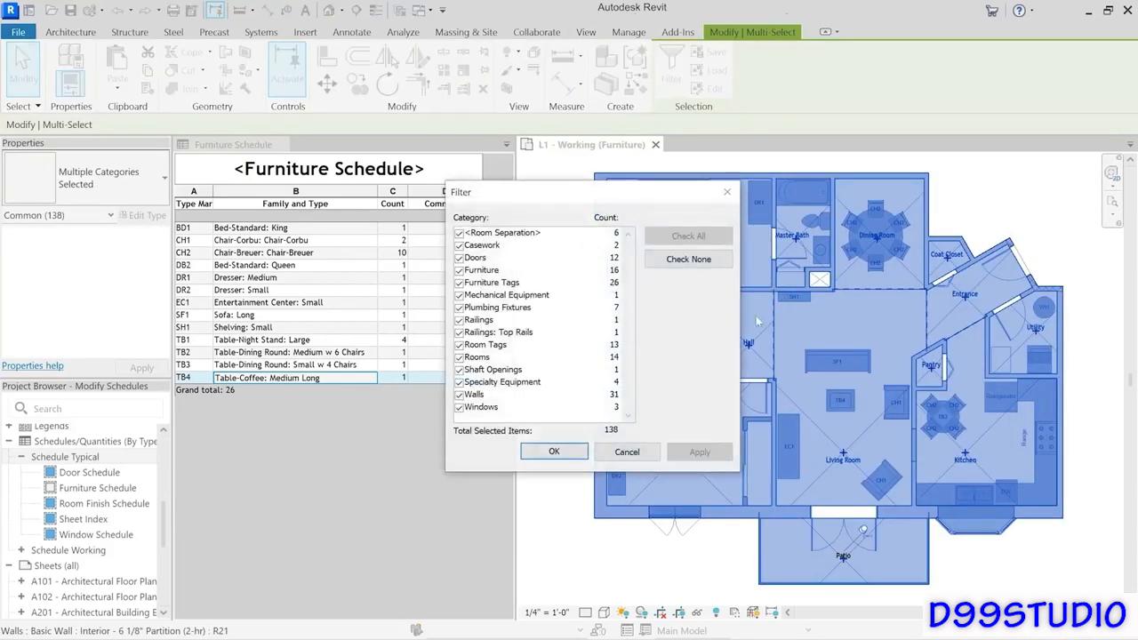
click(487, 270)
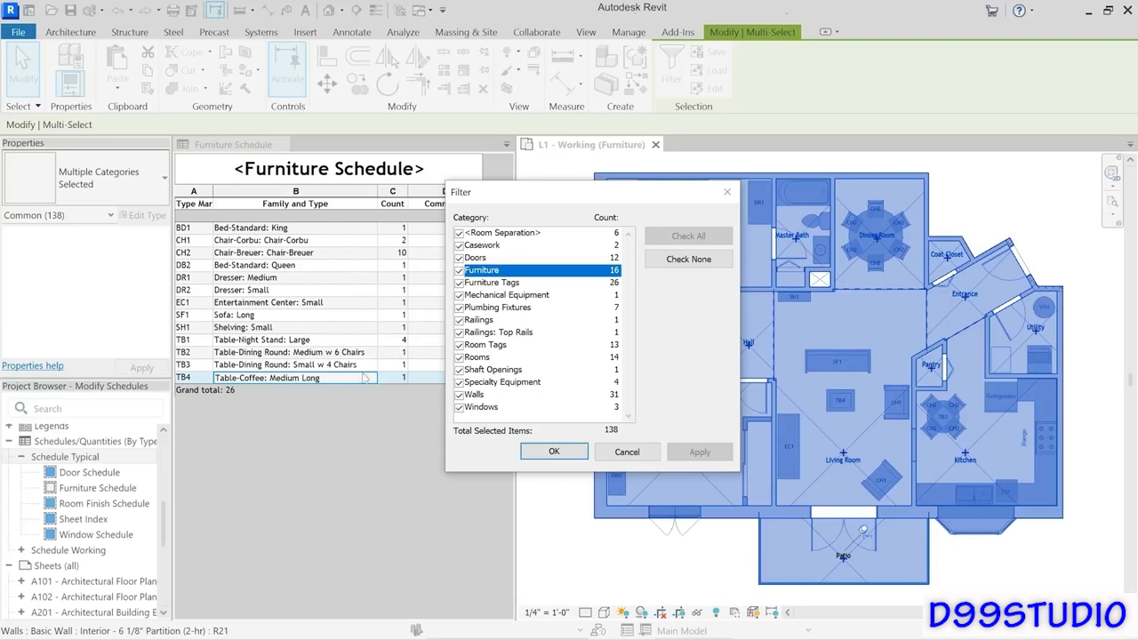
click(510, 284)
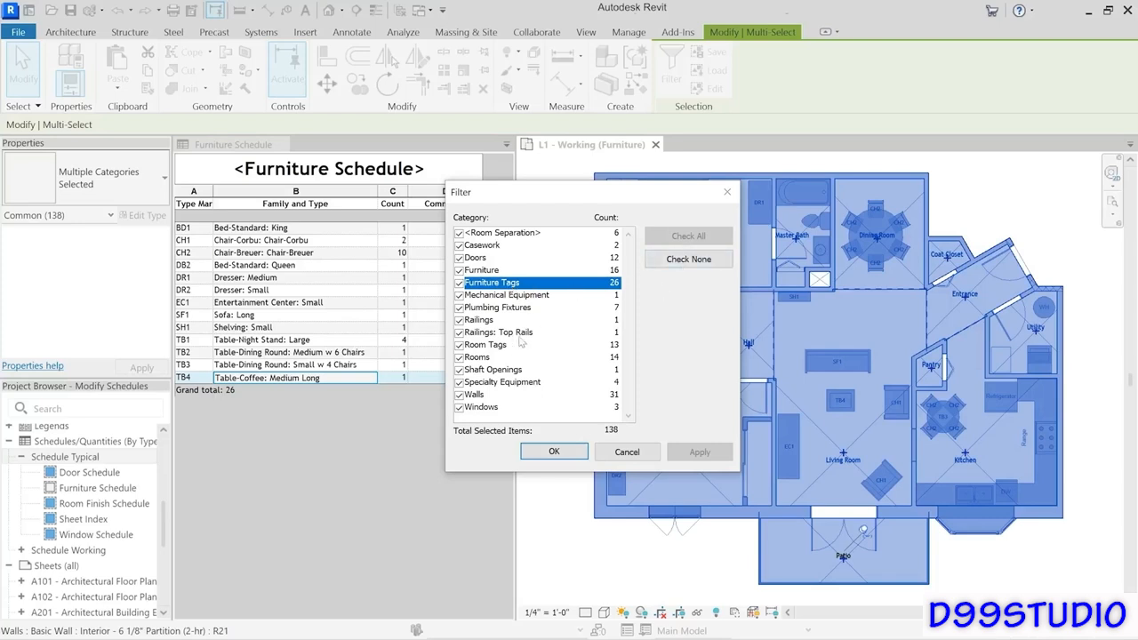
click(574, 454)
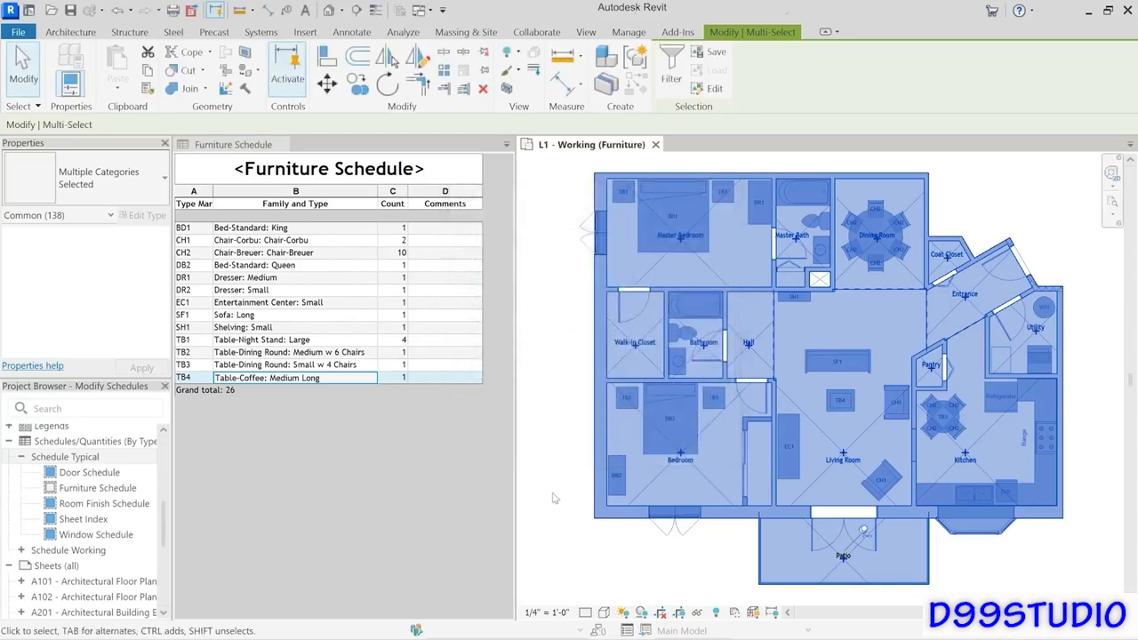
click(559, 494)
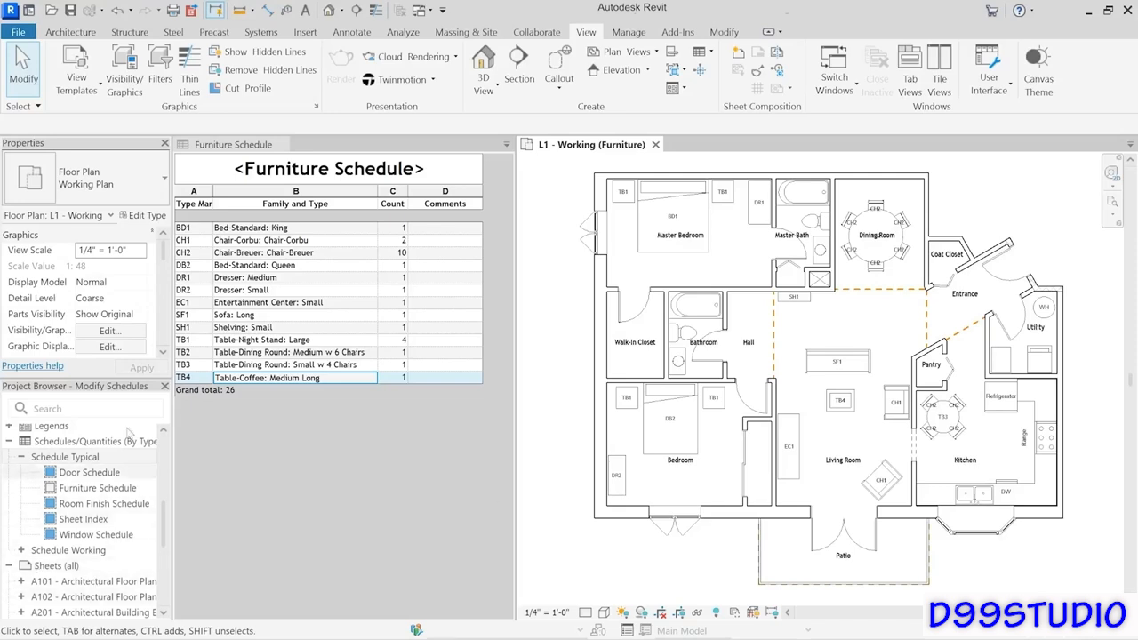
Step: Duplicate the Furniture Schedule and rename the copy Furniture Schedule by Manufacturer
click(228, 432)
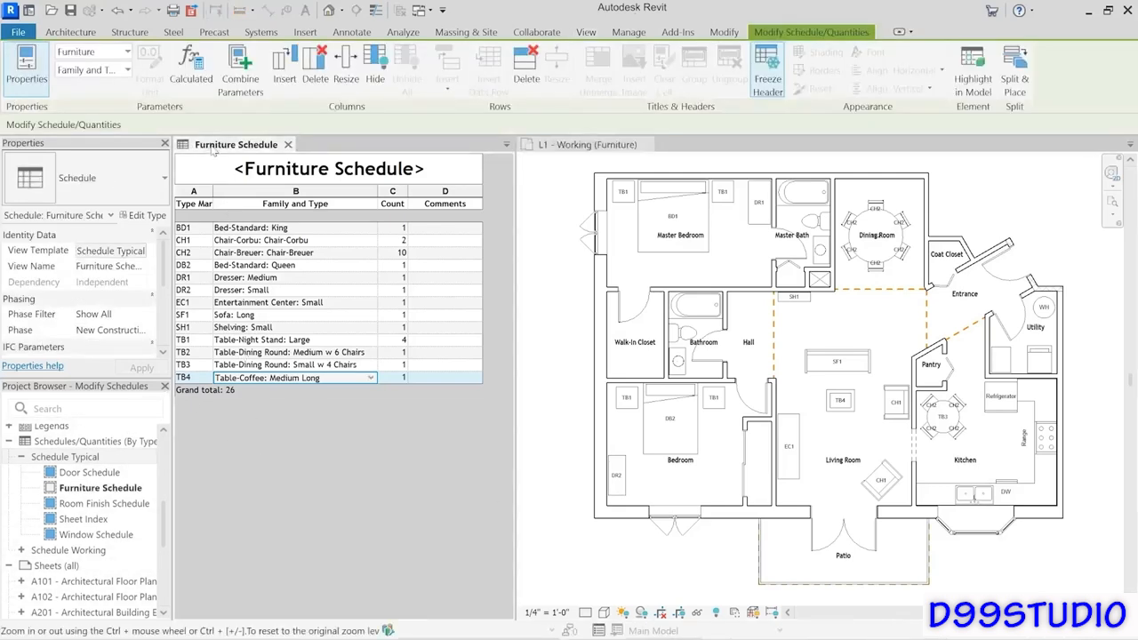
right_click(89, 491)
mouse_move(187, 301)
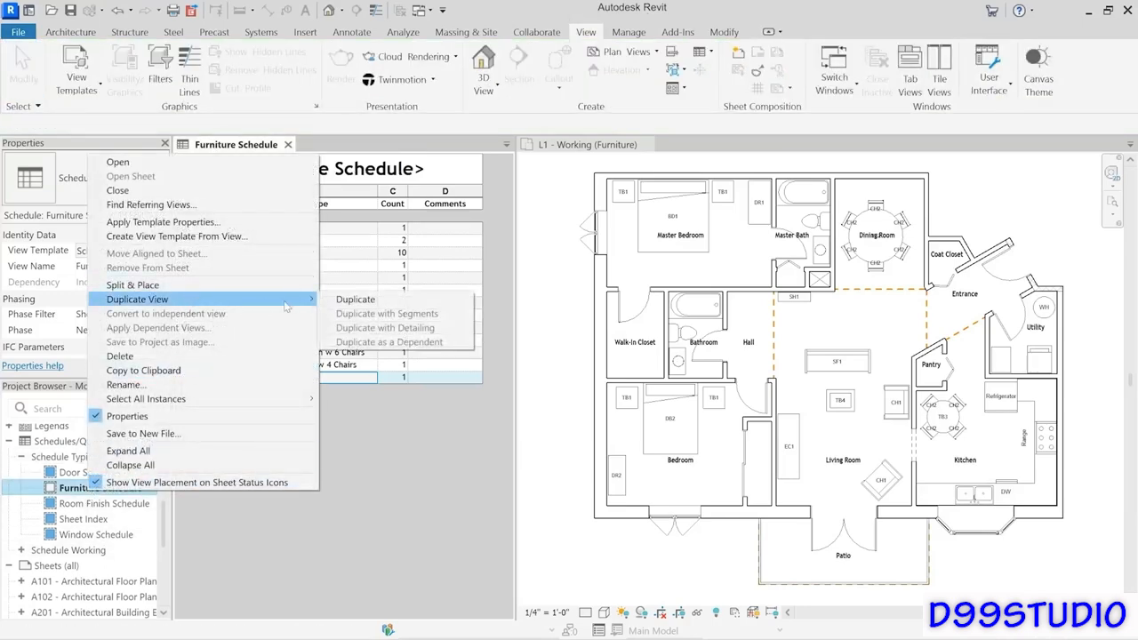
click(333, 301)
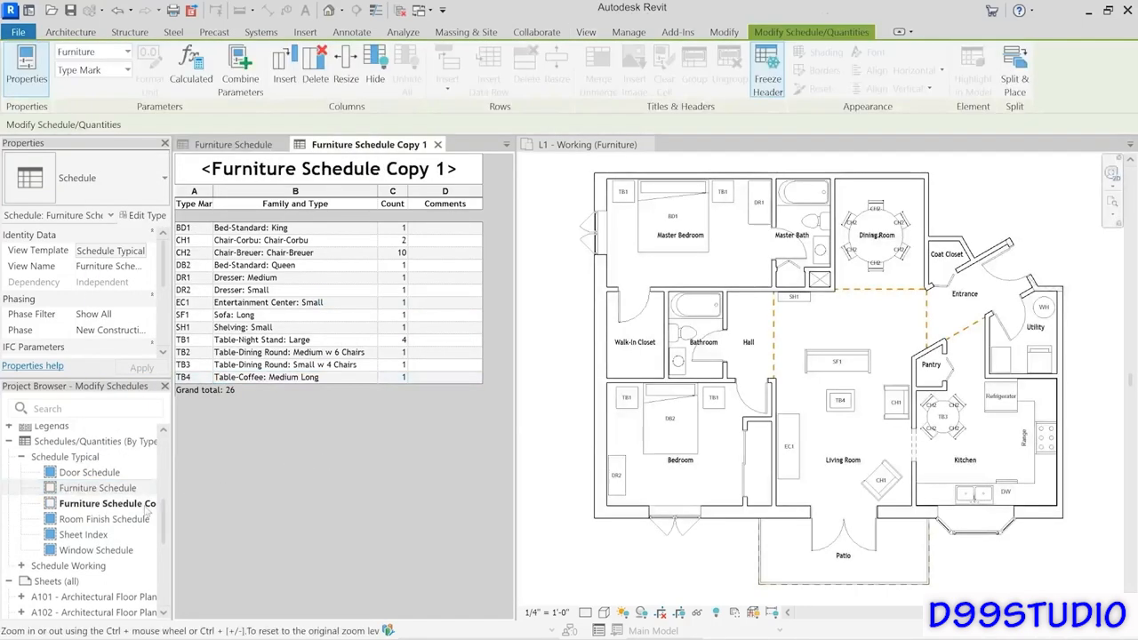
click(389, 173)
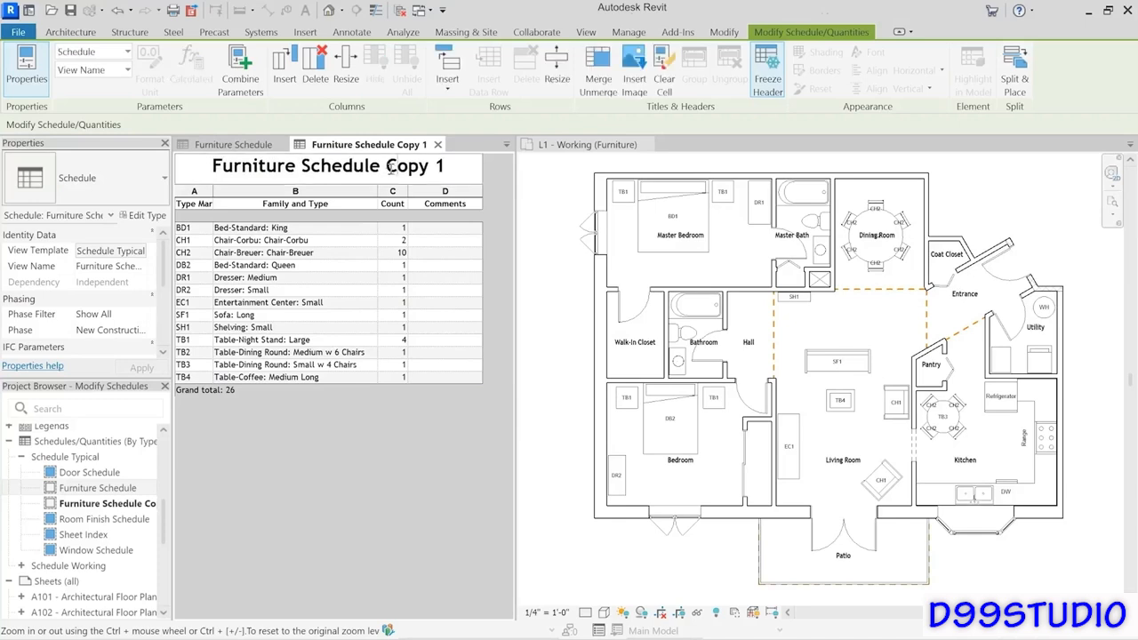
shift+click(452, 168)
text(by)
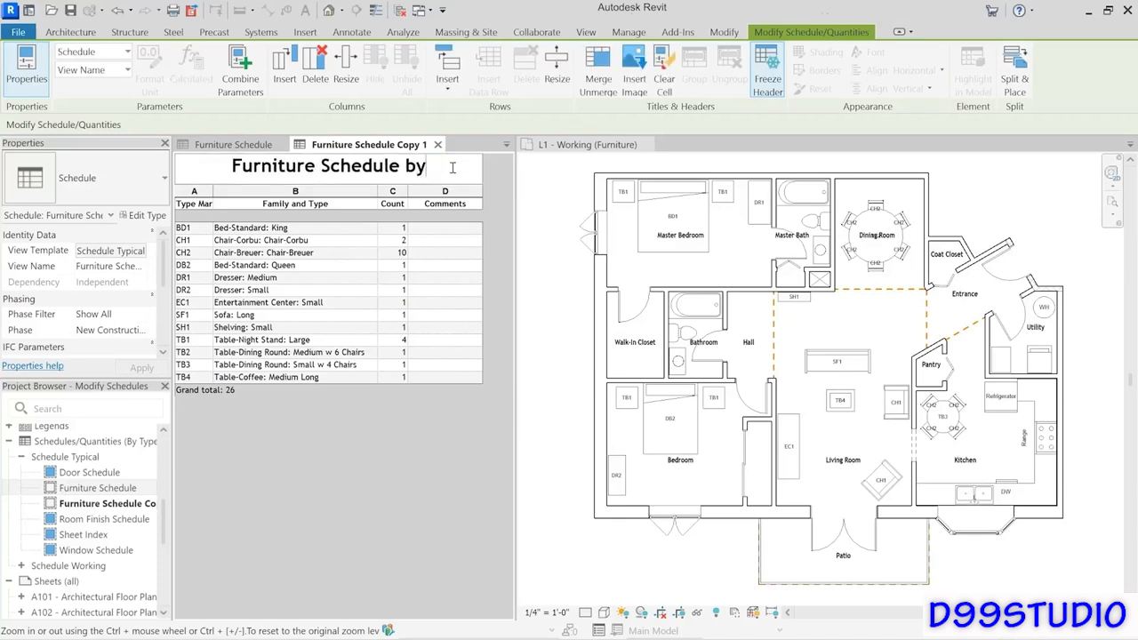
text( Manufacturer)
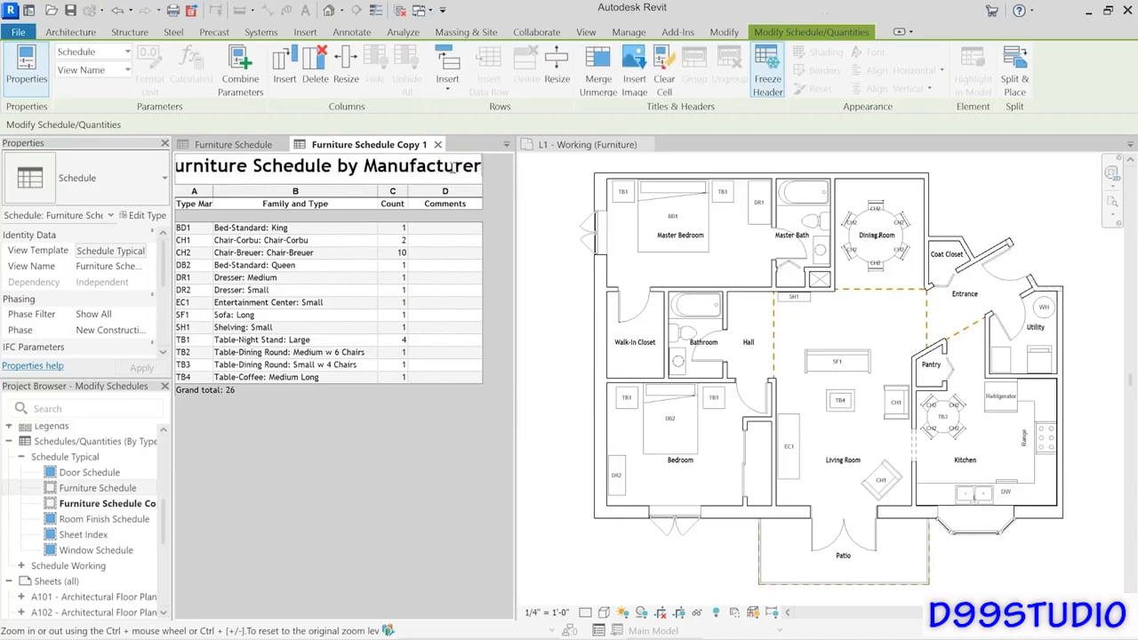
key(Return)
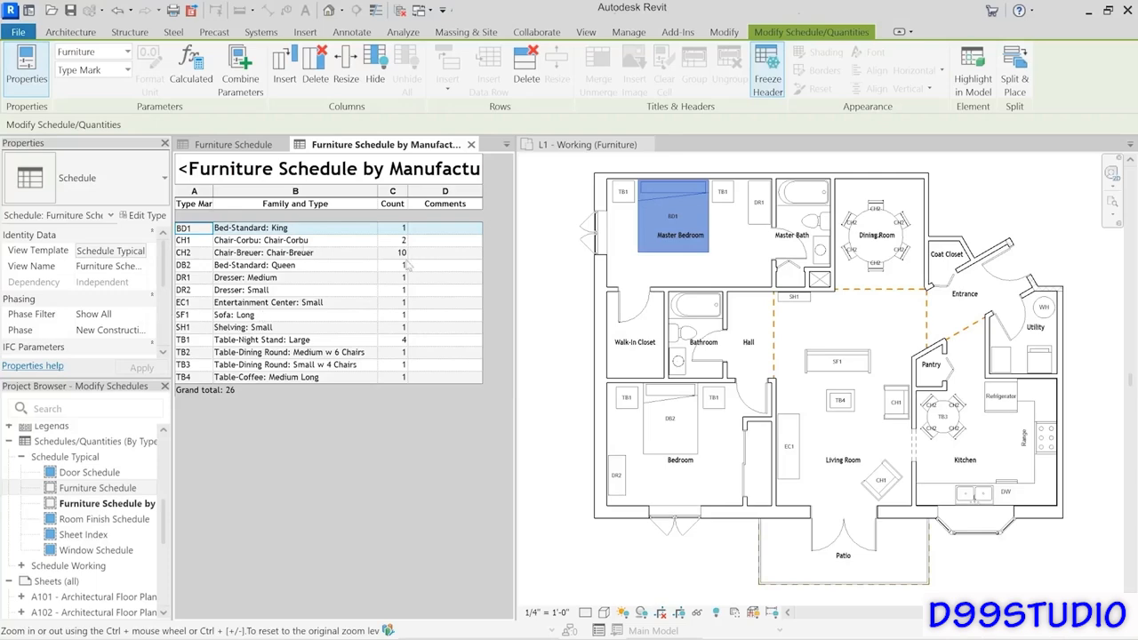
Step: Add the Manufacturer field to the scheduled fields of Furniture Schedule by Manufacturer
drag(165, 259, 164, 302)
click(109, 299)
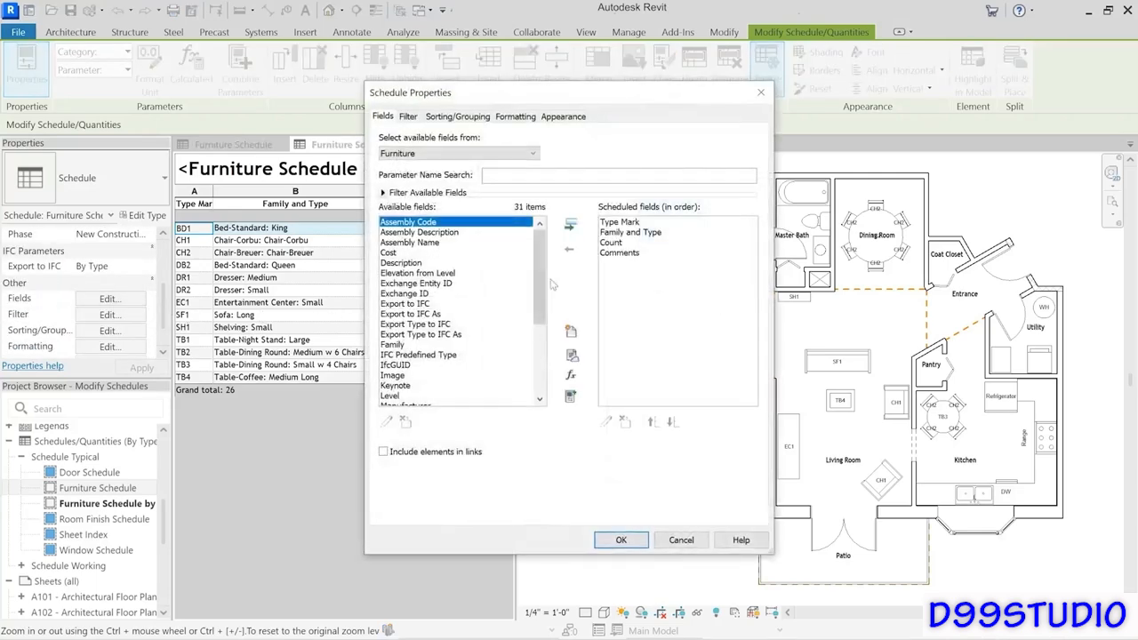
scroll(414, 374, down, 1)
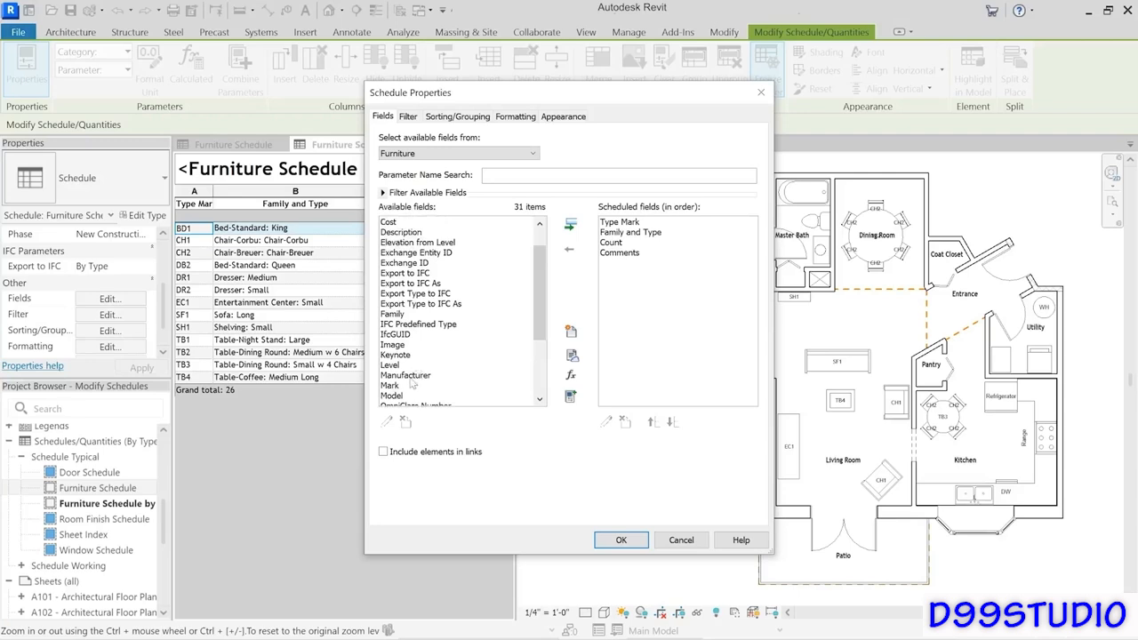
click(414, 376)
click(570, 225)
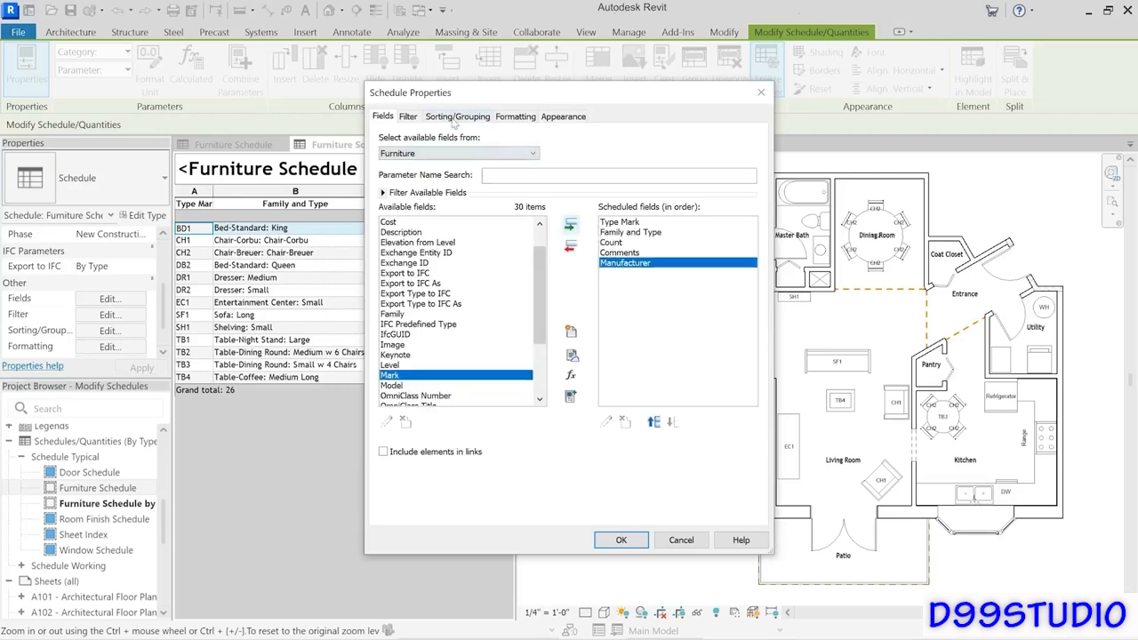
Step: Sort the schedule by Manufacturer with a header and blank line, and by Type Mark as the second level
click(455, 117)
click(513, 140)
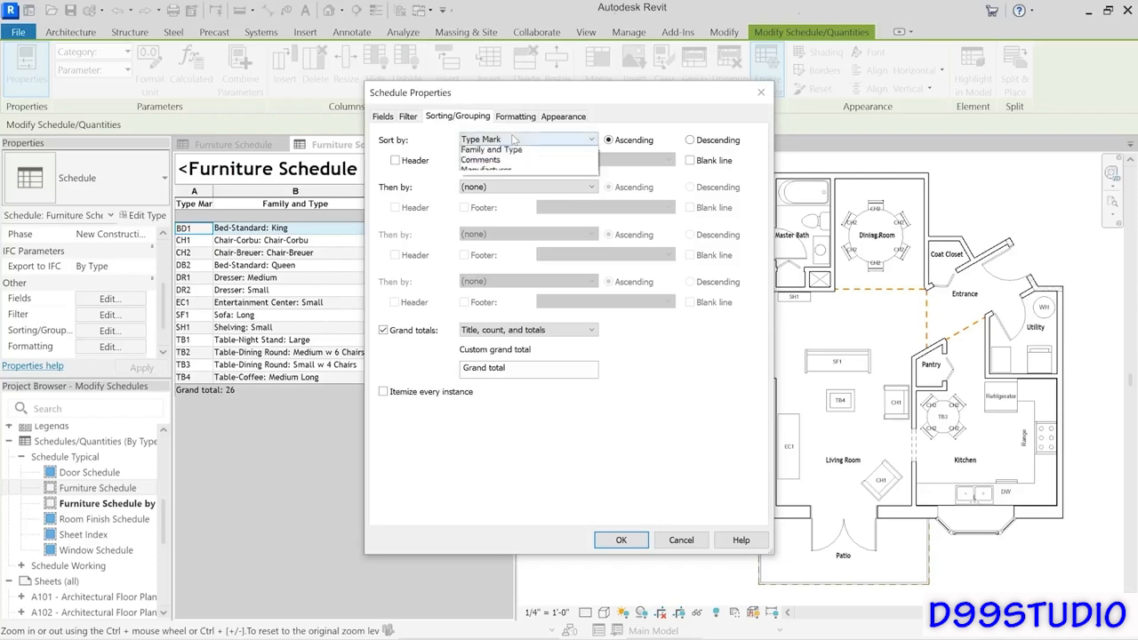
click(486, 192)
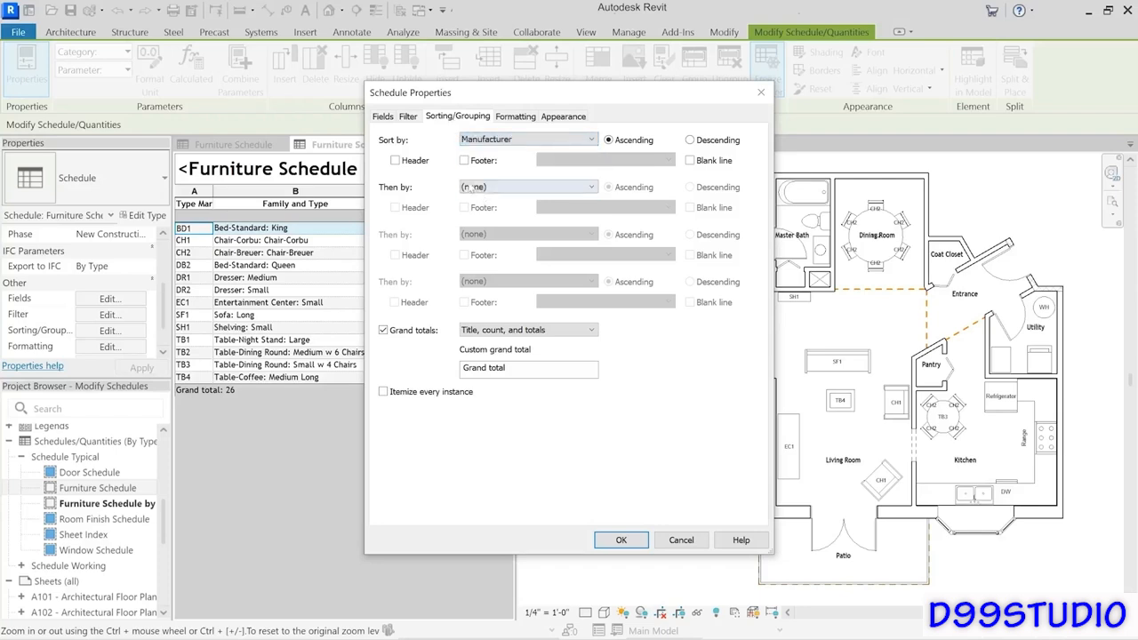
click(412, 164)
click(694, 162)
click(477, 187)
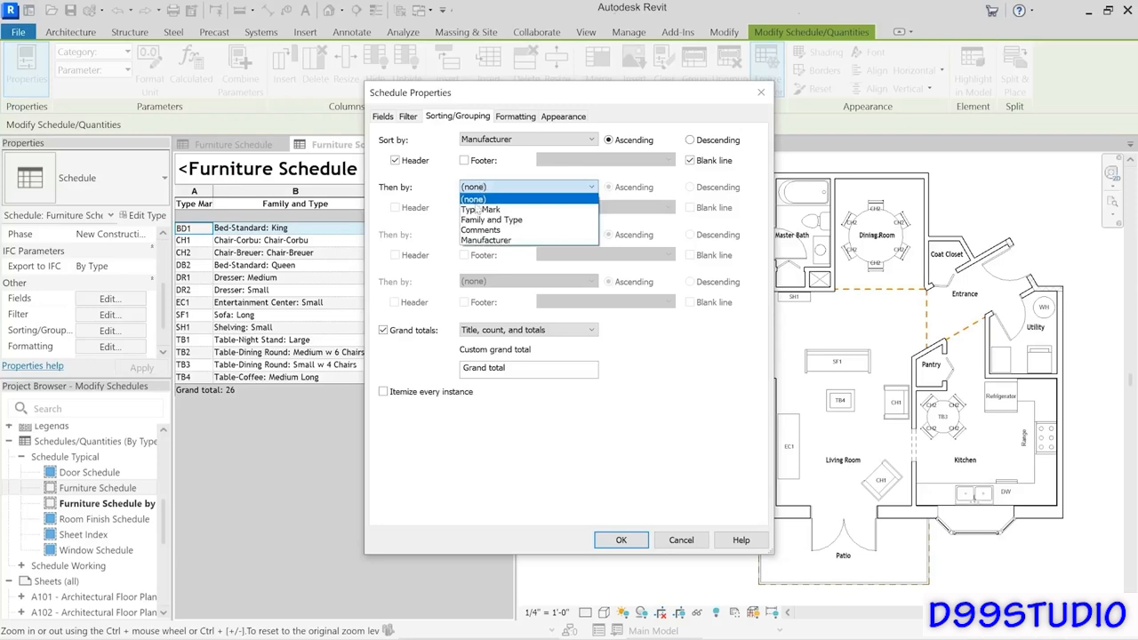
click(476, 211)
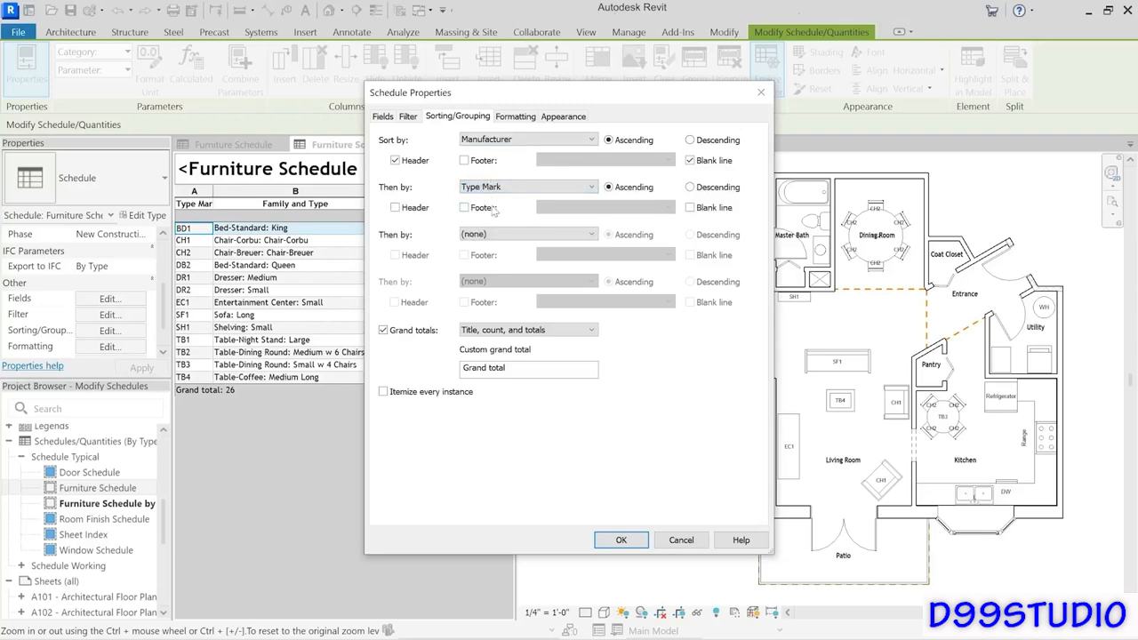
Step: Make Manufacturer a hidden field in the schedule's formatting and apply the schedule properties
click(524, 117)
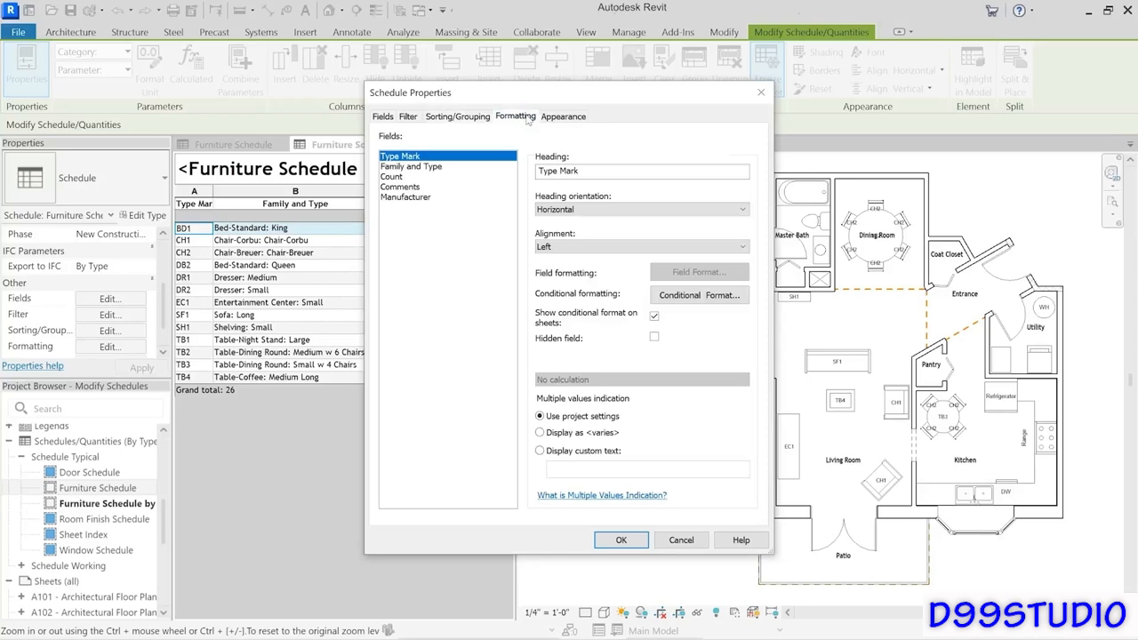
click(399, 197)
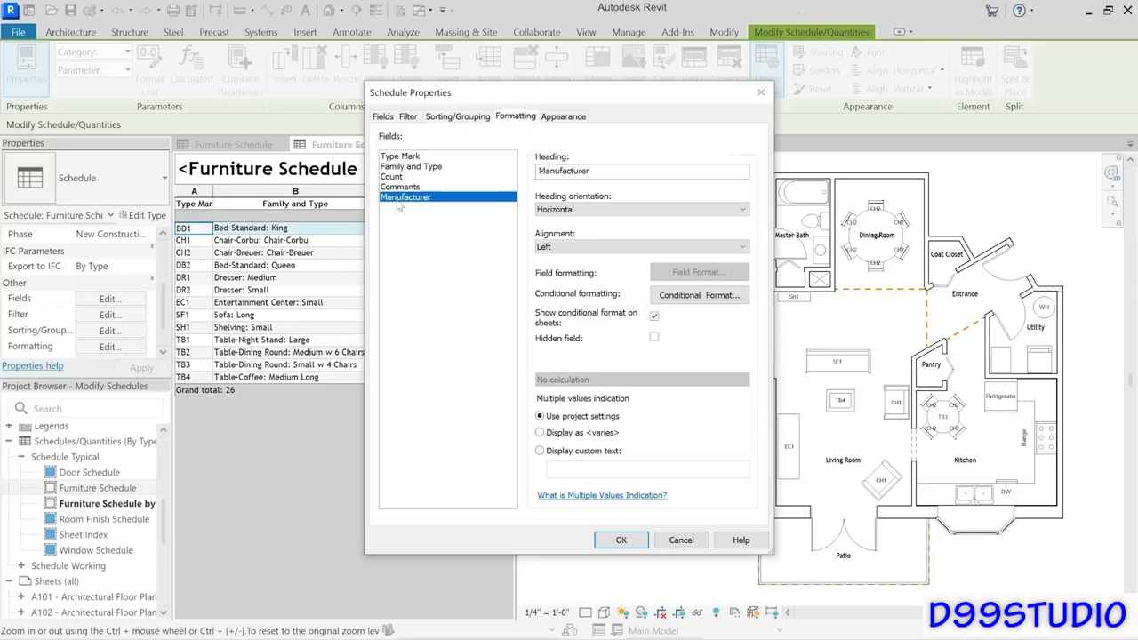
click(654, 338)
click(621, 540)
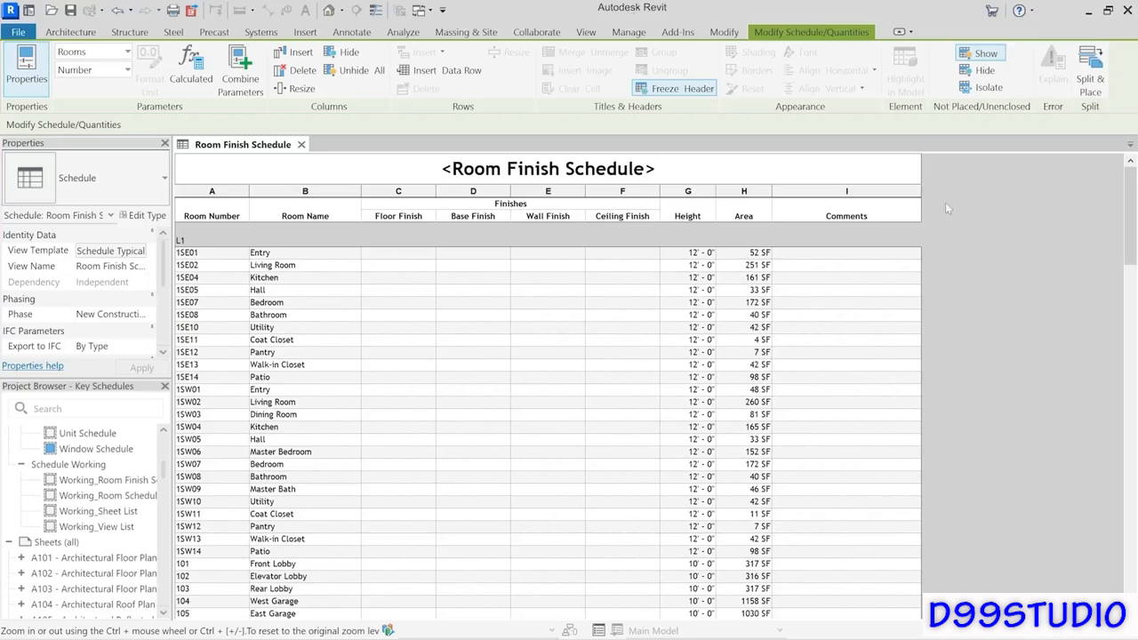
Step: Review the Room Finish Schedule and enter floor finishes HW1 for Entry 1SE01, CPT1 for Living Room 1SE02 and CT1 for Kitchen 1SE04
drag(1130, 214, 1130, 551)
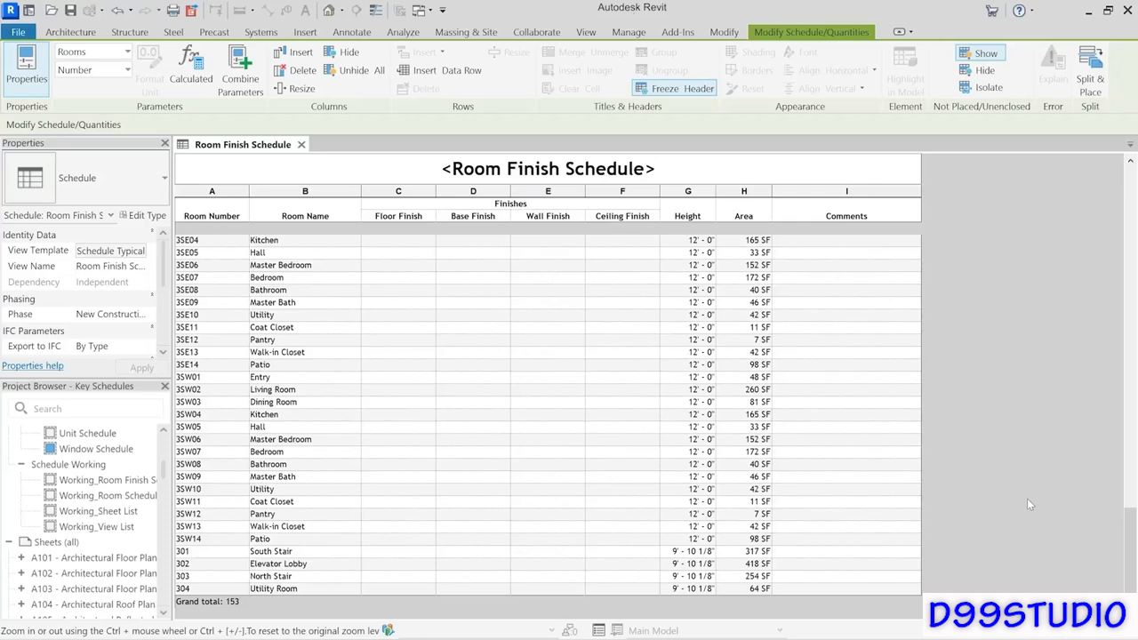
drag(1130, 551, 1130, 216)
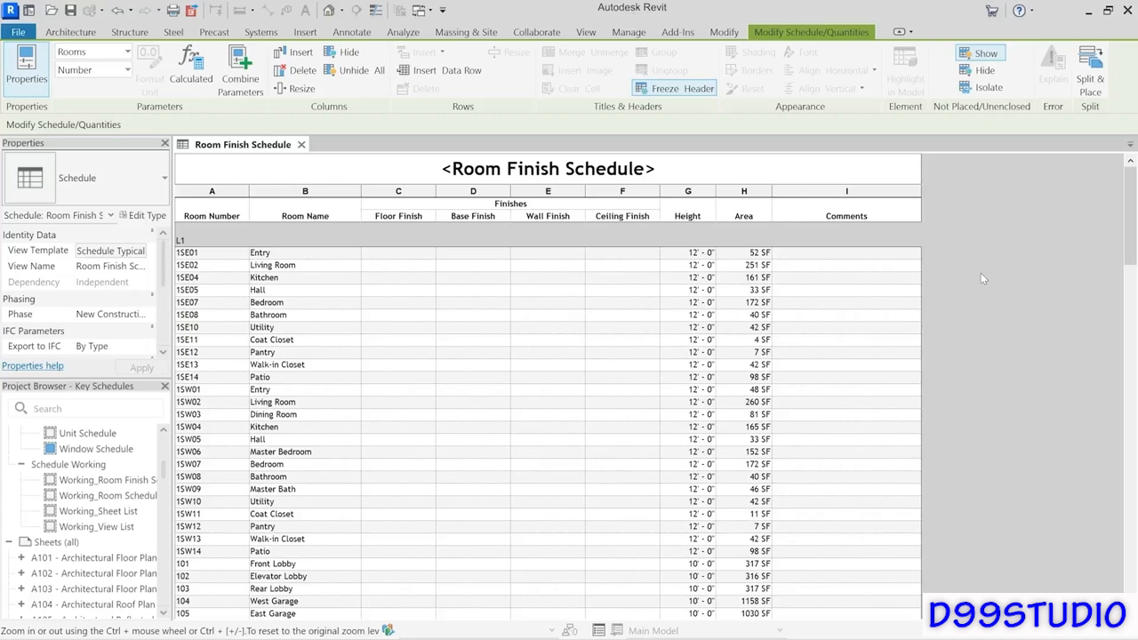
click(400, 253)
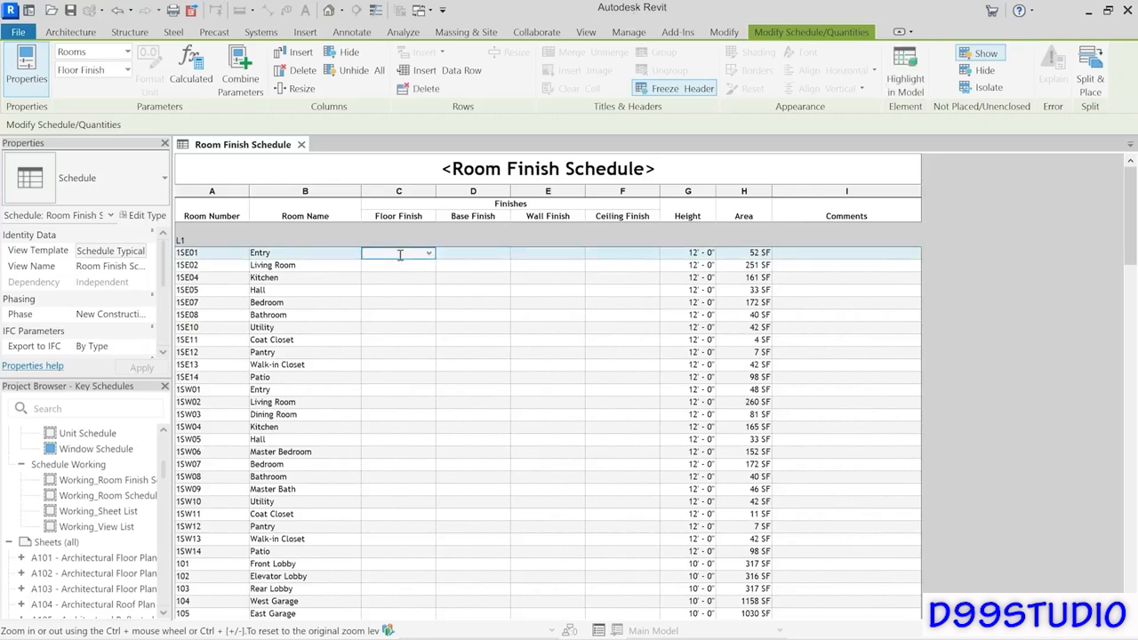
text(H)
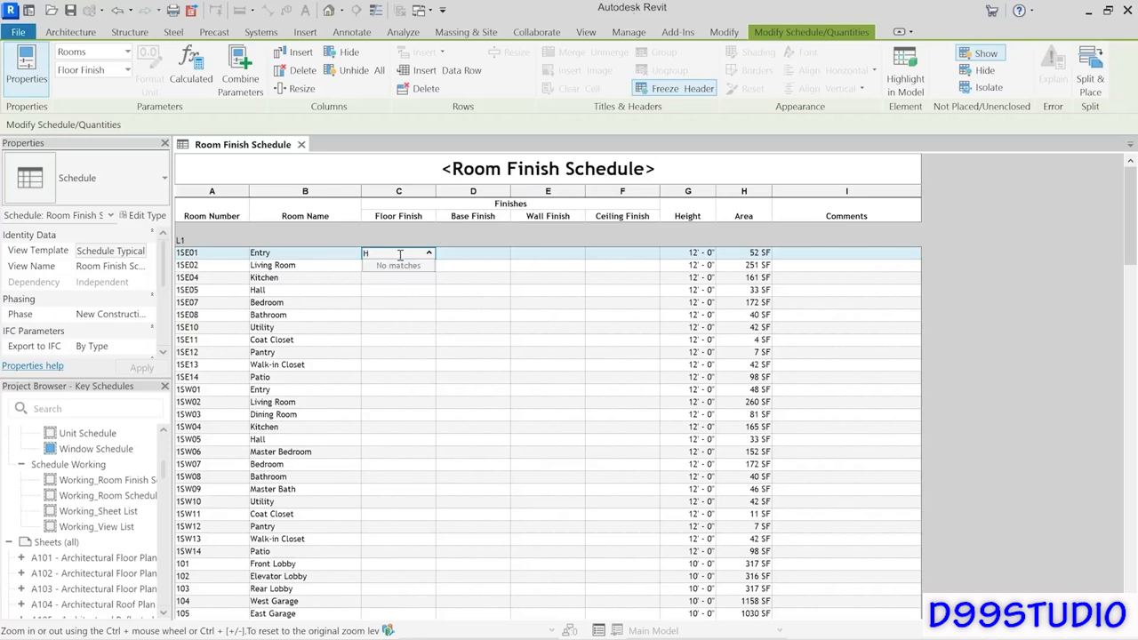
text(W1)
click(383, 266)
text(CPT)
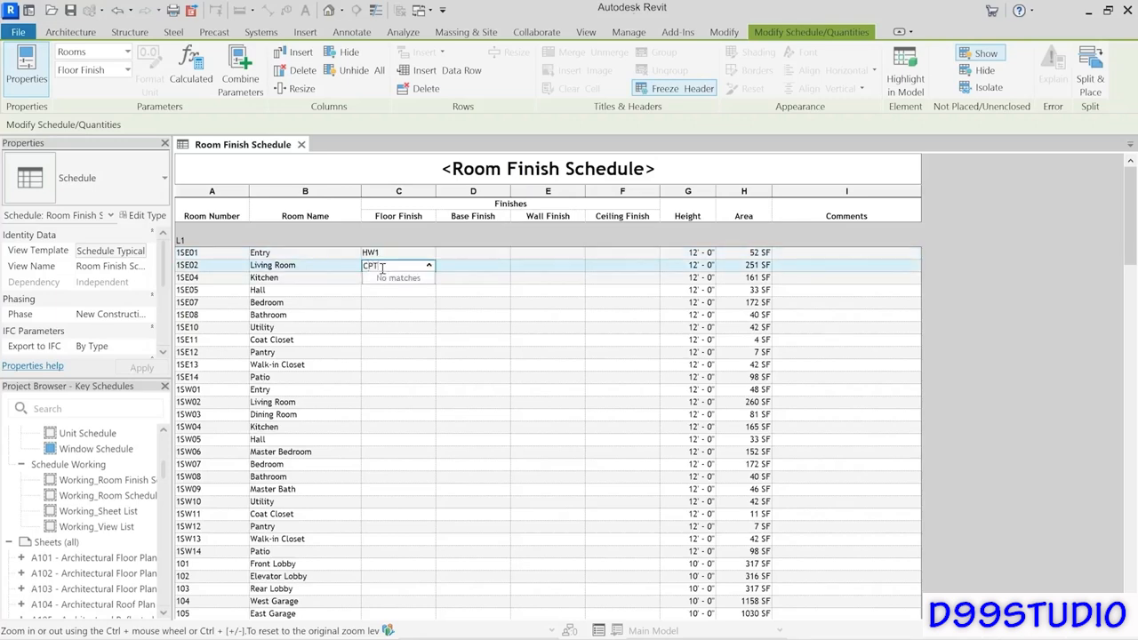
text(1)
click(382, 278)
text(C)
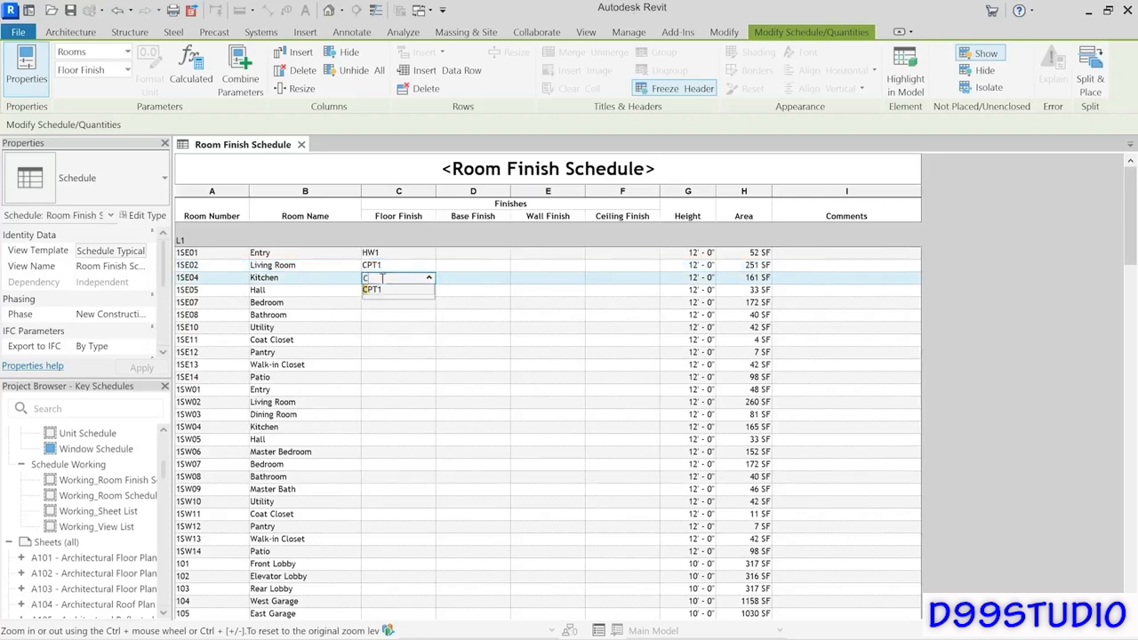
text(T1)
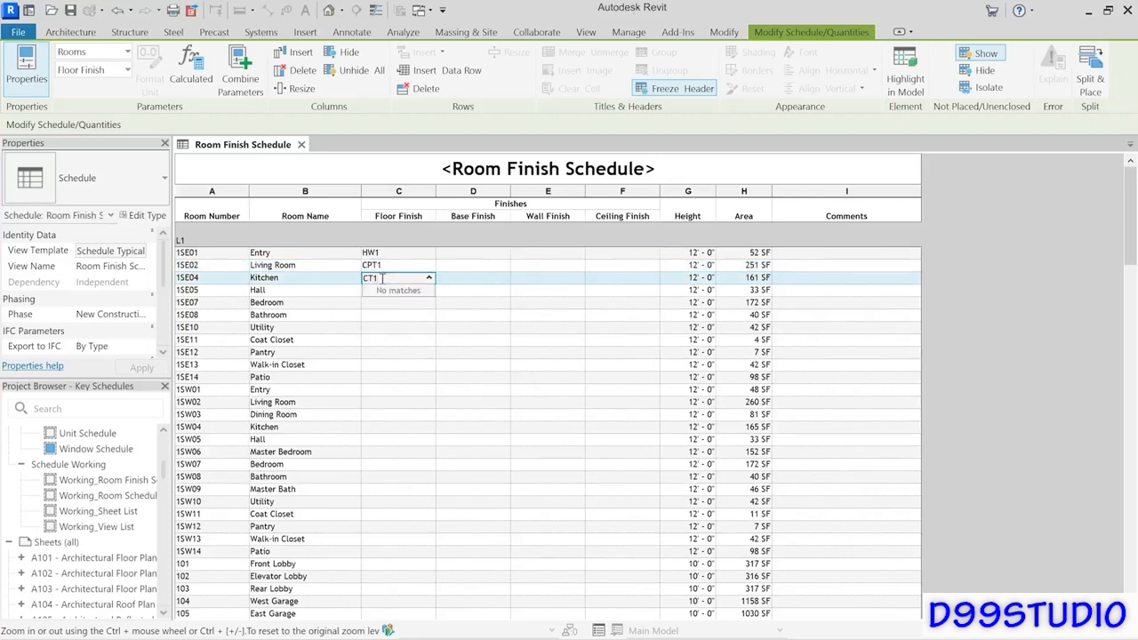
key(Return)
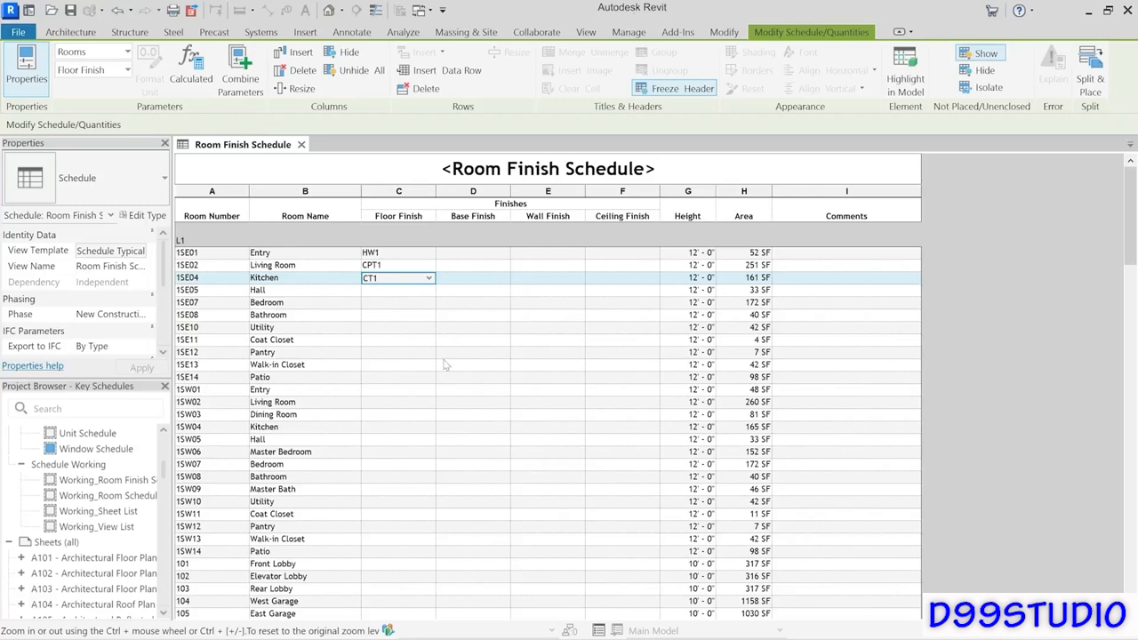
Step: Set the floor finish to CPT1 for Bedroom 1SE07 and Bathroom 1SE08 by reusing the existing entry
click(377, 304)
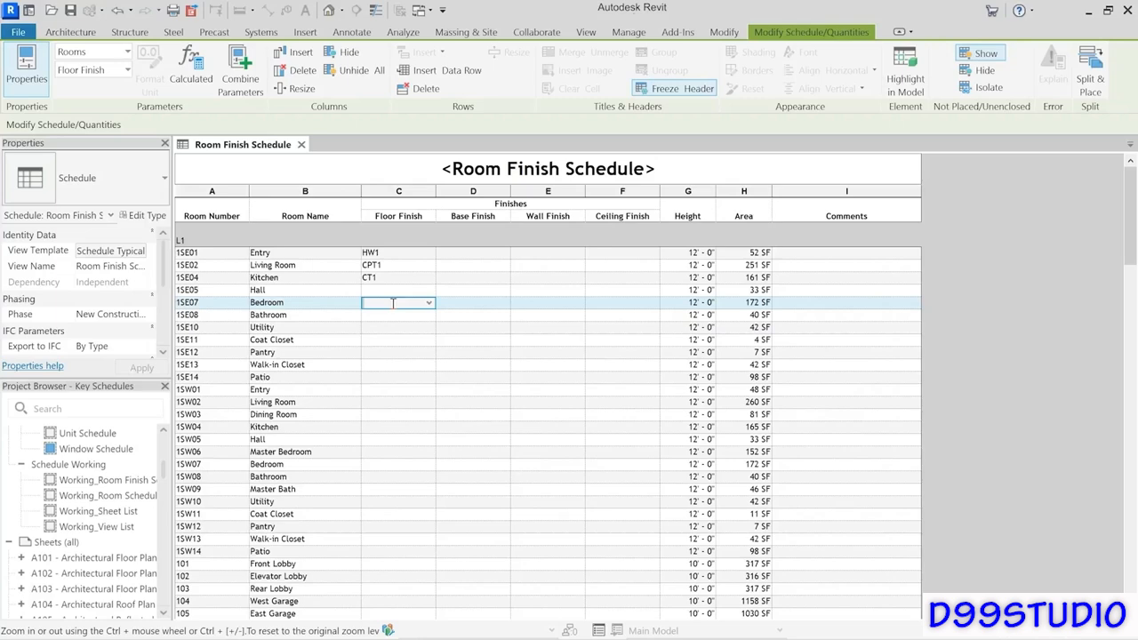
text(c)
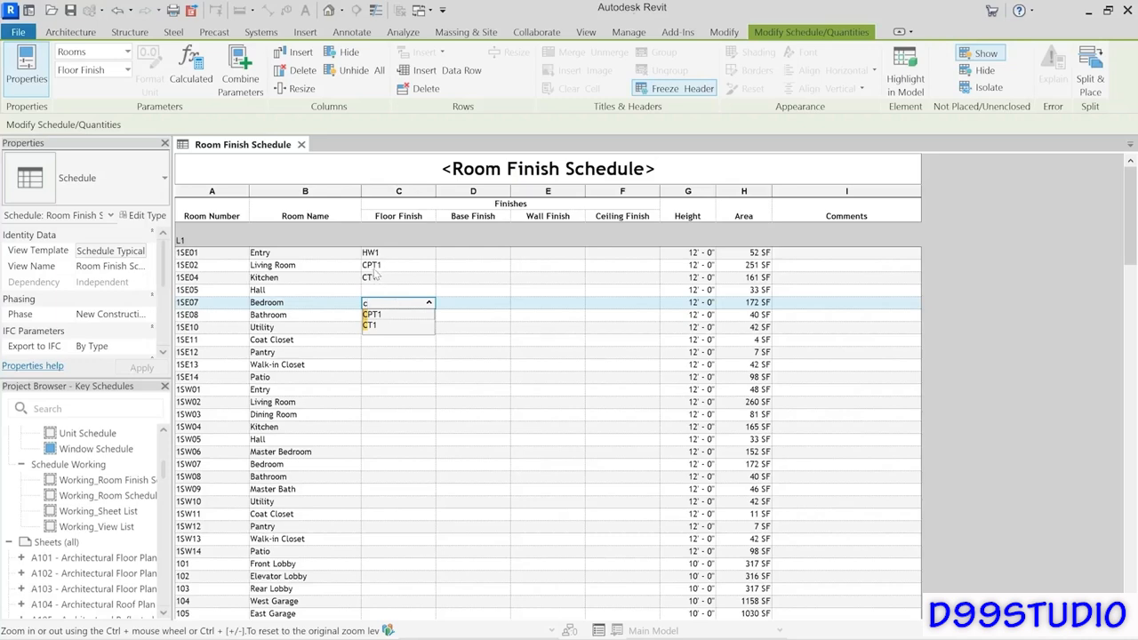
click(391, 315)
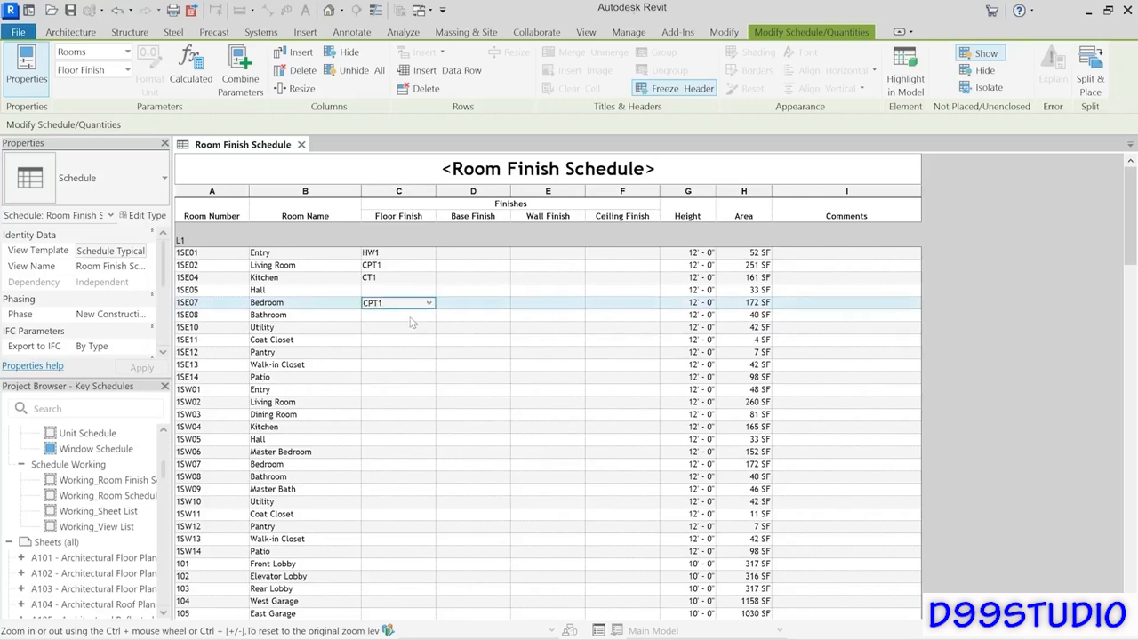
click(397, 317)
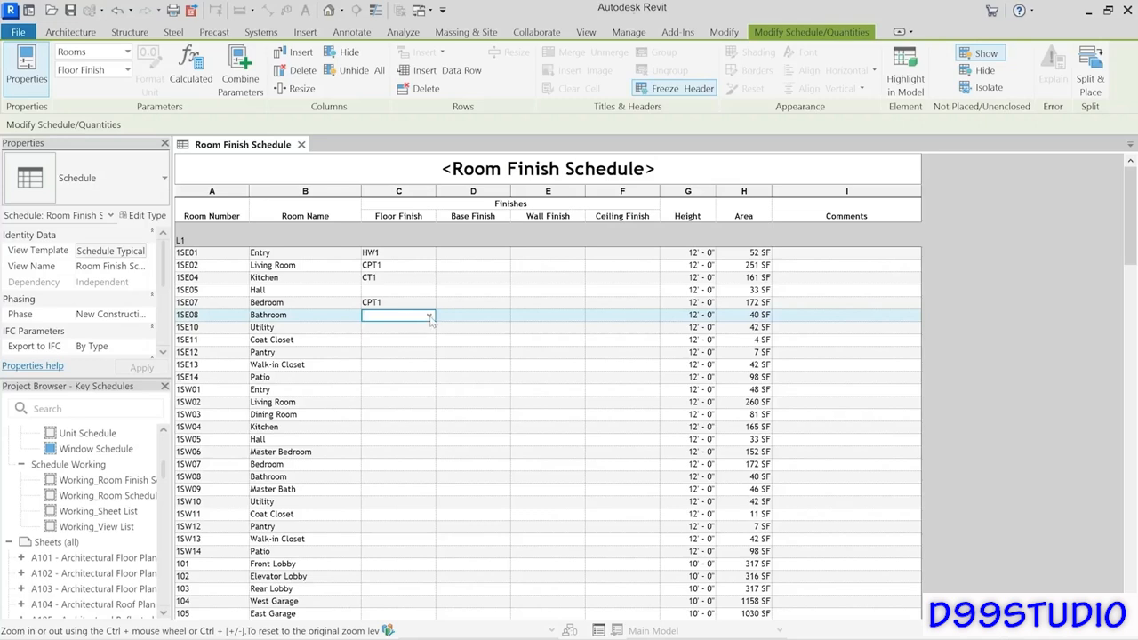
click(429, 315)
click(389, 327)
drag(164, 471, 164, 466)
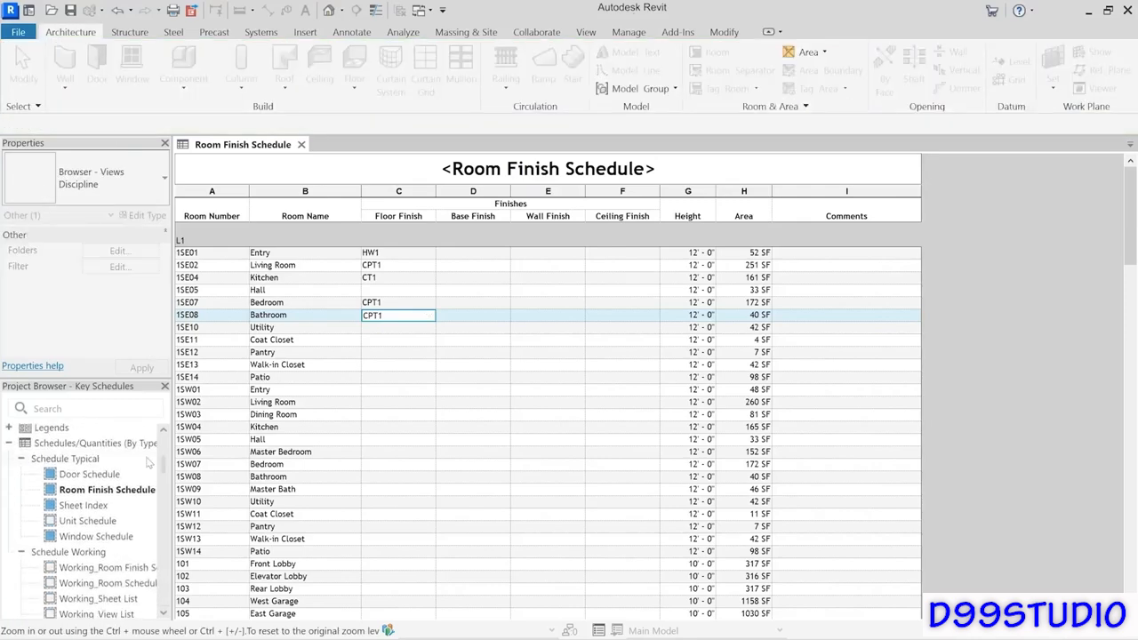
Step: Create a new Rooms key schedule named Room Finish Style Schedule with the key name Room Finish Style
right_click(87, 447)
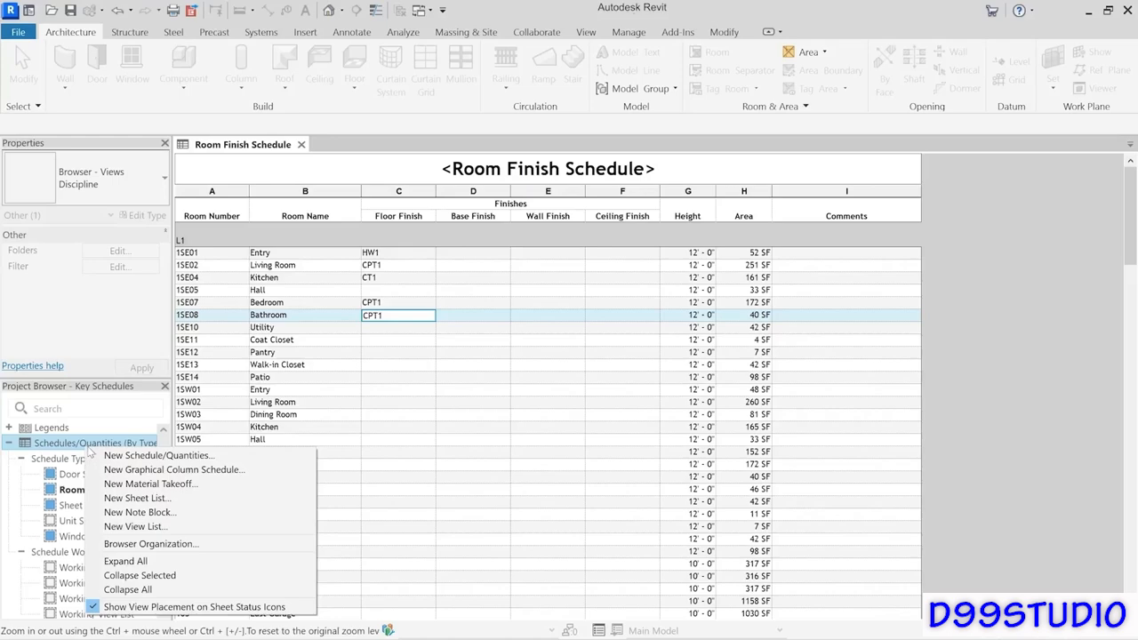
click(177, 457)
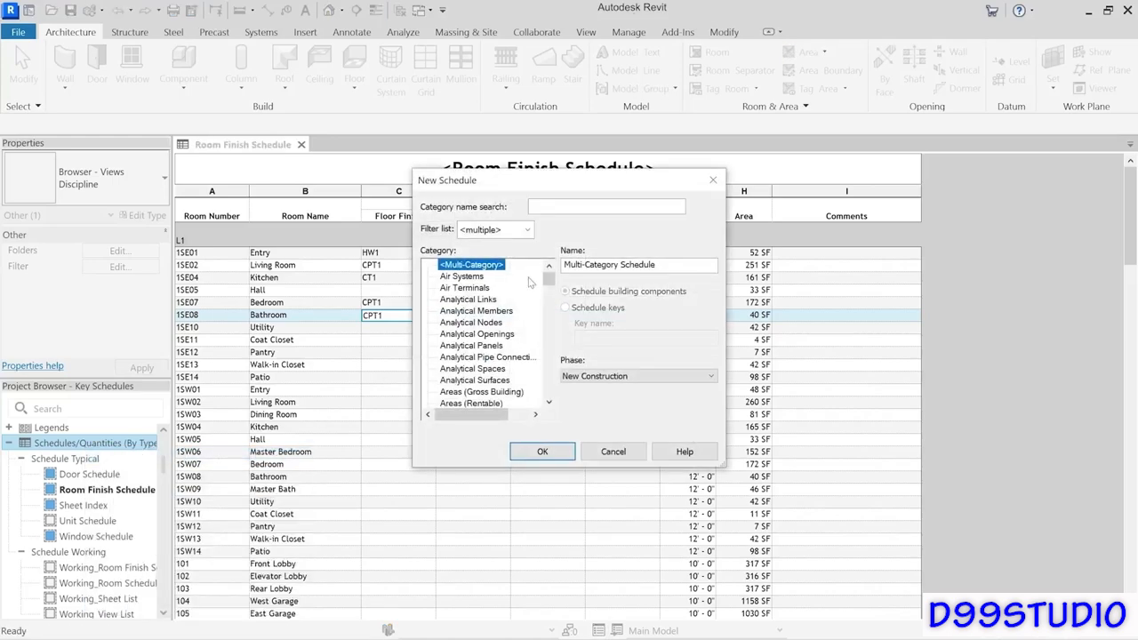
drag(549, 279, 556, 364)
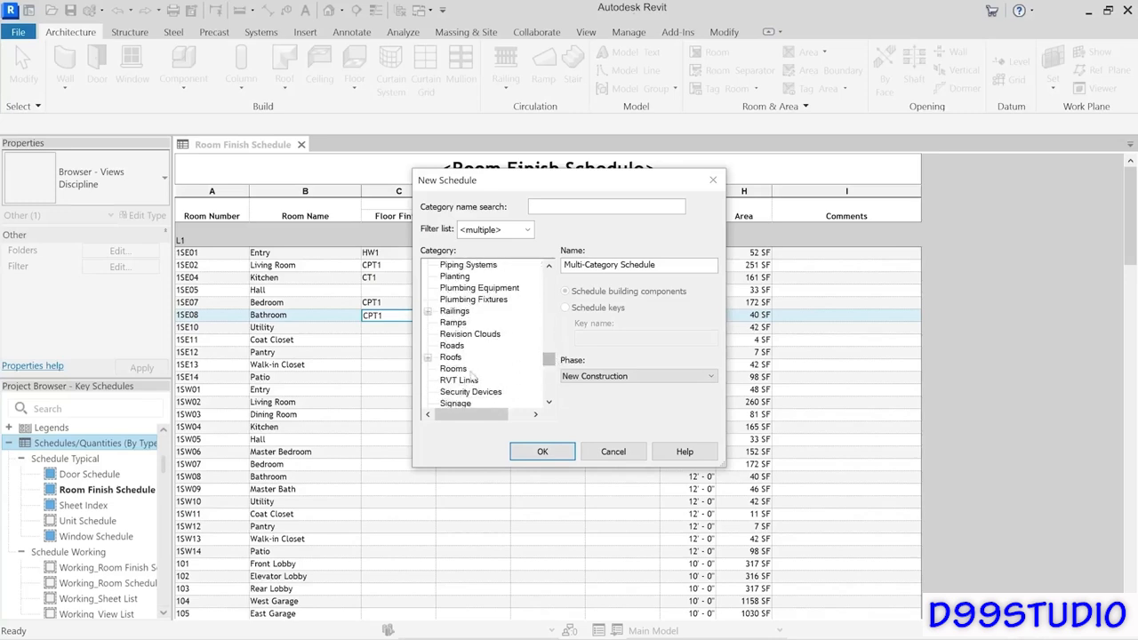
click(455, 368)
click(566, 307)
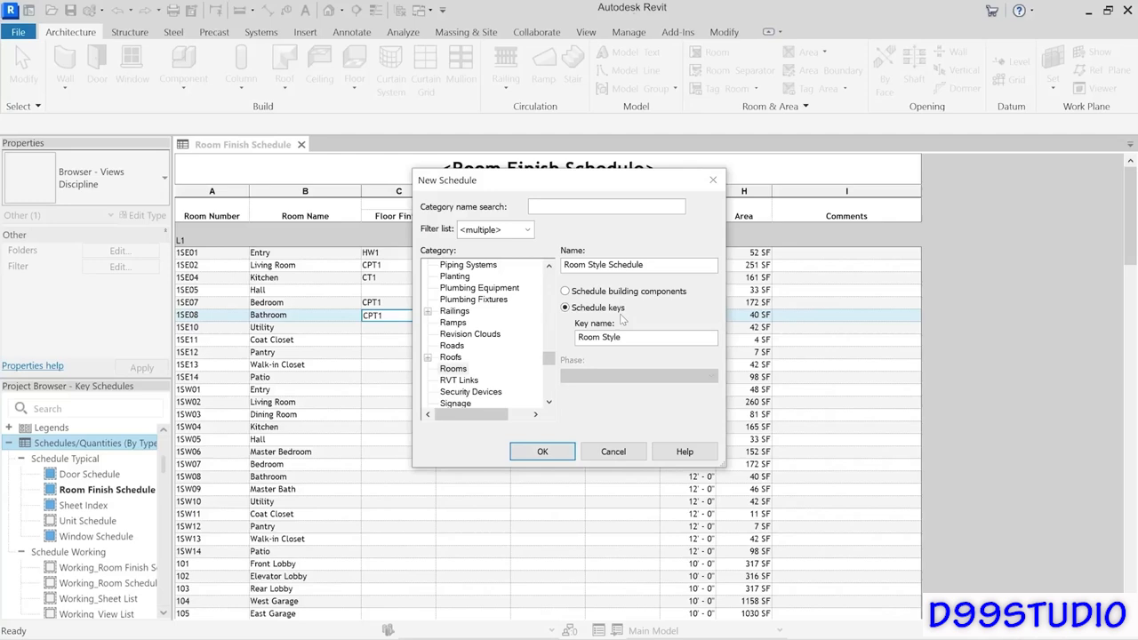
click(588, 265)
text(Fi)
text(nish )
text(sh)
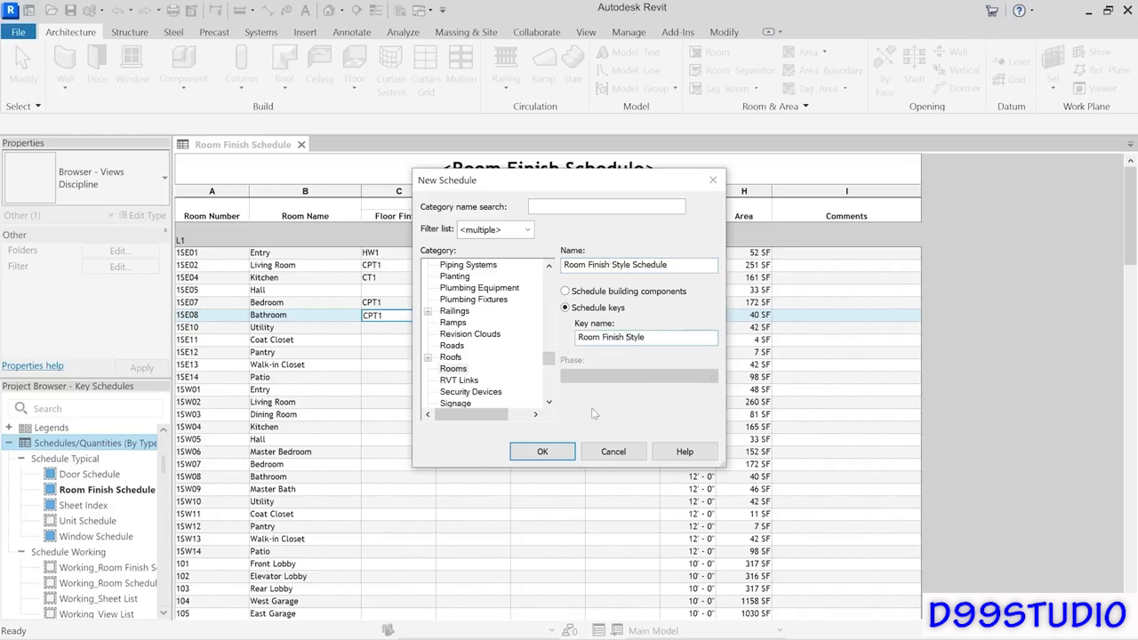
click(545, 452)
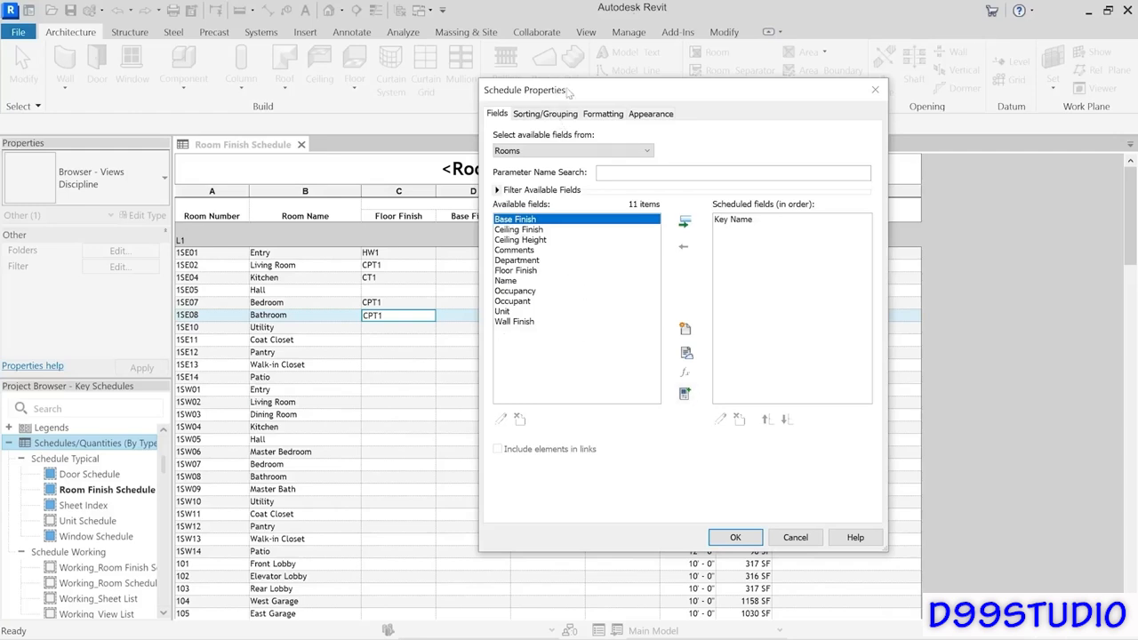
Step: Add the Floor Finish, Base Finish, Wall Finish and Ceiling Finish fields after Key Name, in that order, and apply the schedule properties
drag(571, 95, 536, 252)
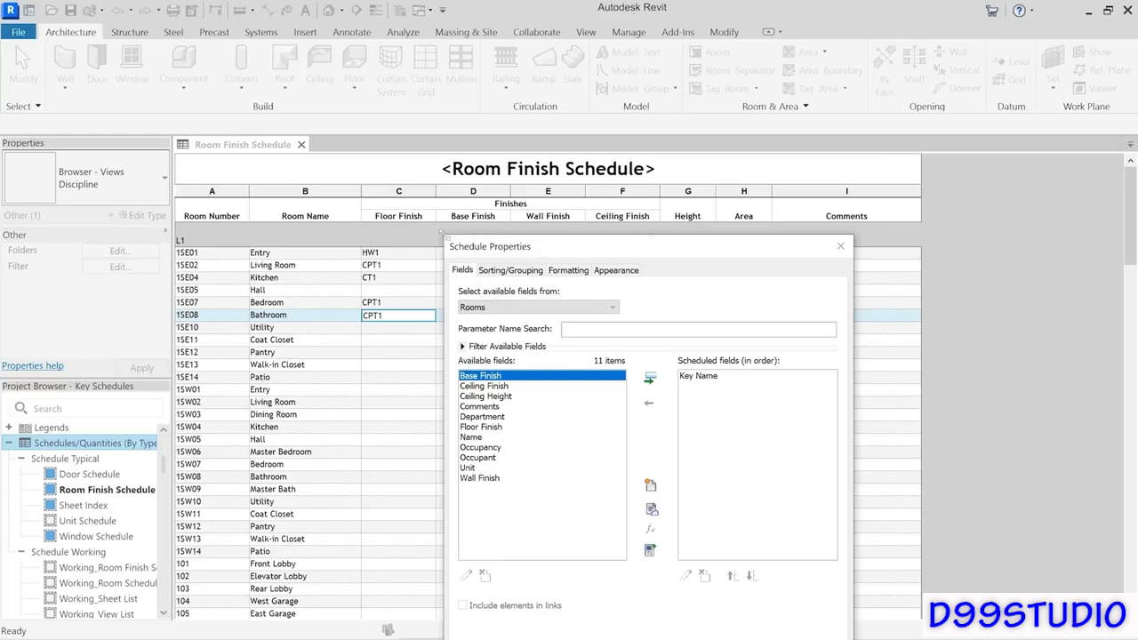
click(487, 427)
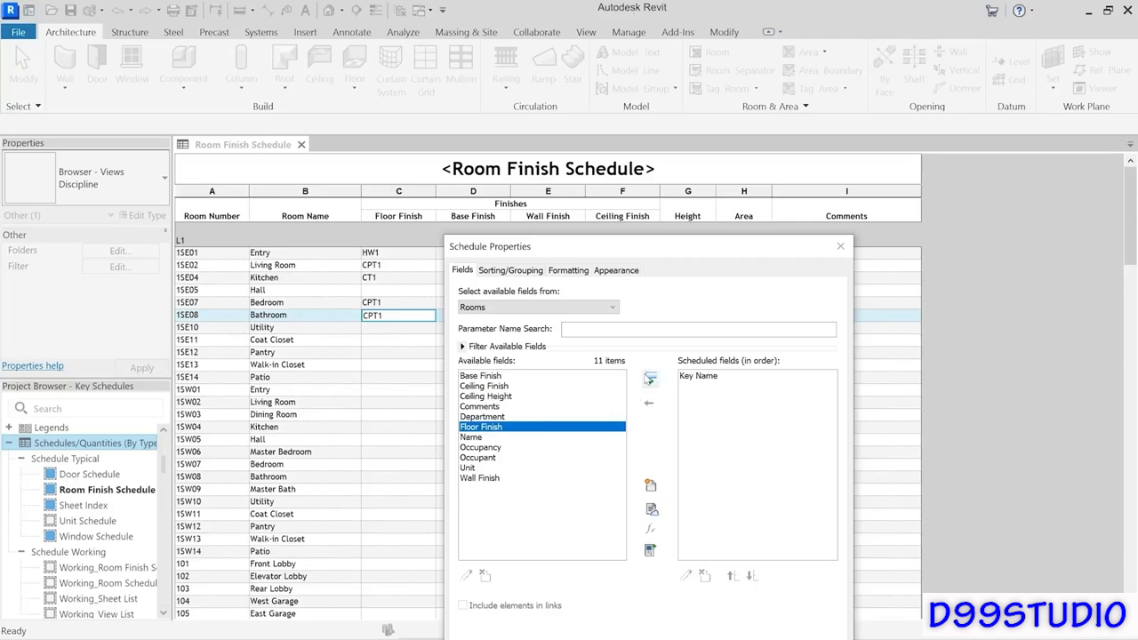
click(650, 379)
click(481, 377)
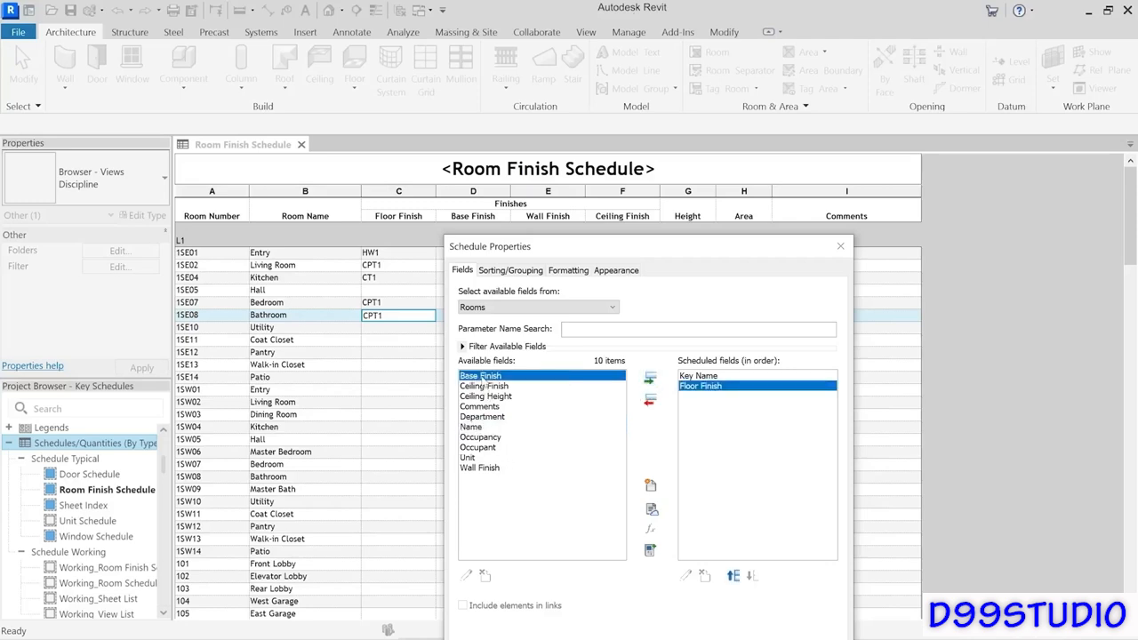
click(650, 379)
click(480, 457)
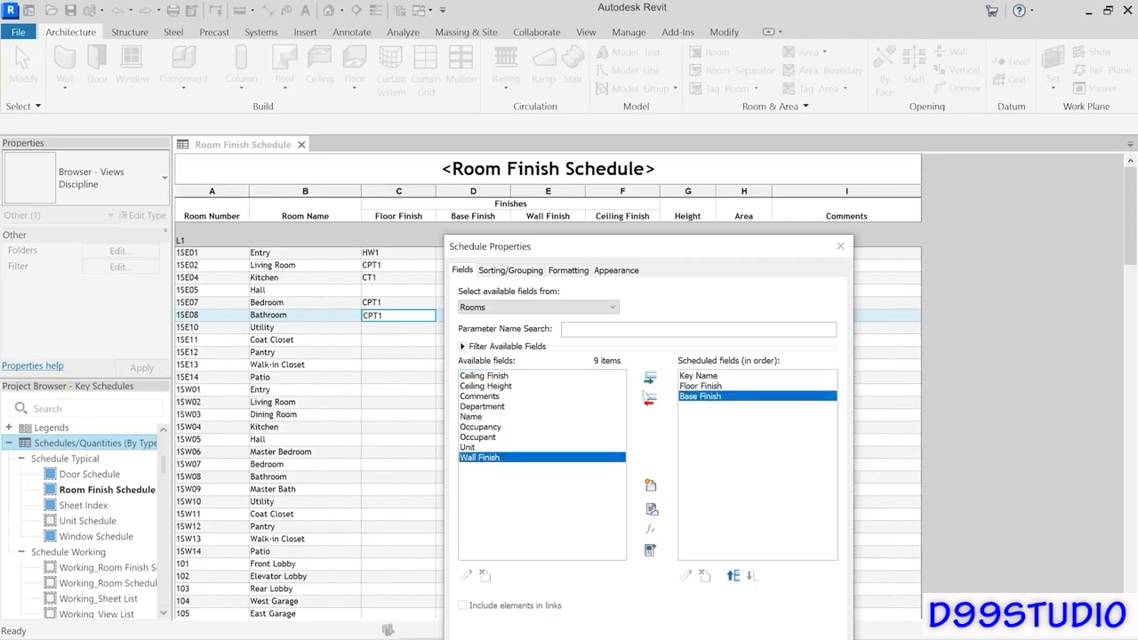
click(650, 379)
click(481, 376)
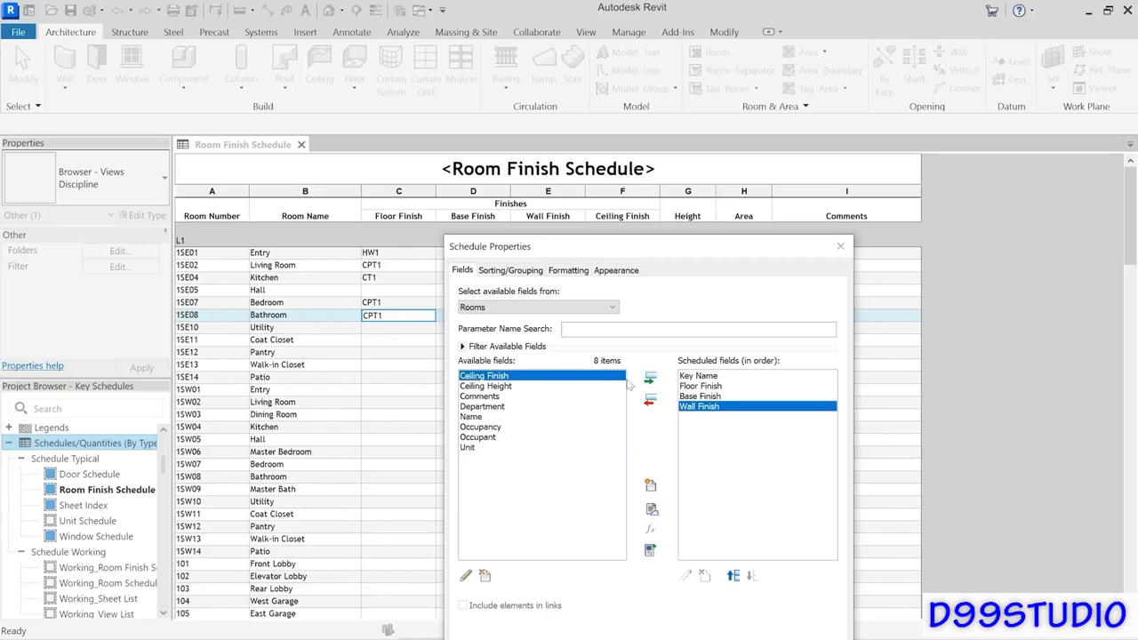
click(650, 379)
drag(670, 251, 651, 89)
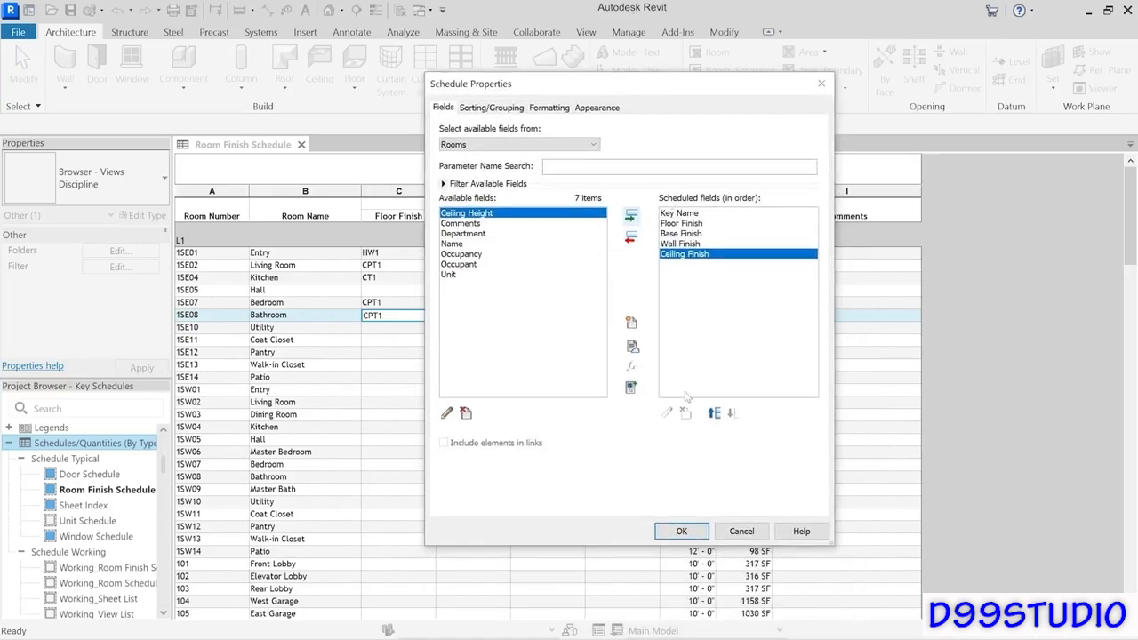
click(681, 530)
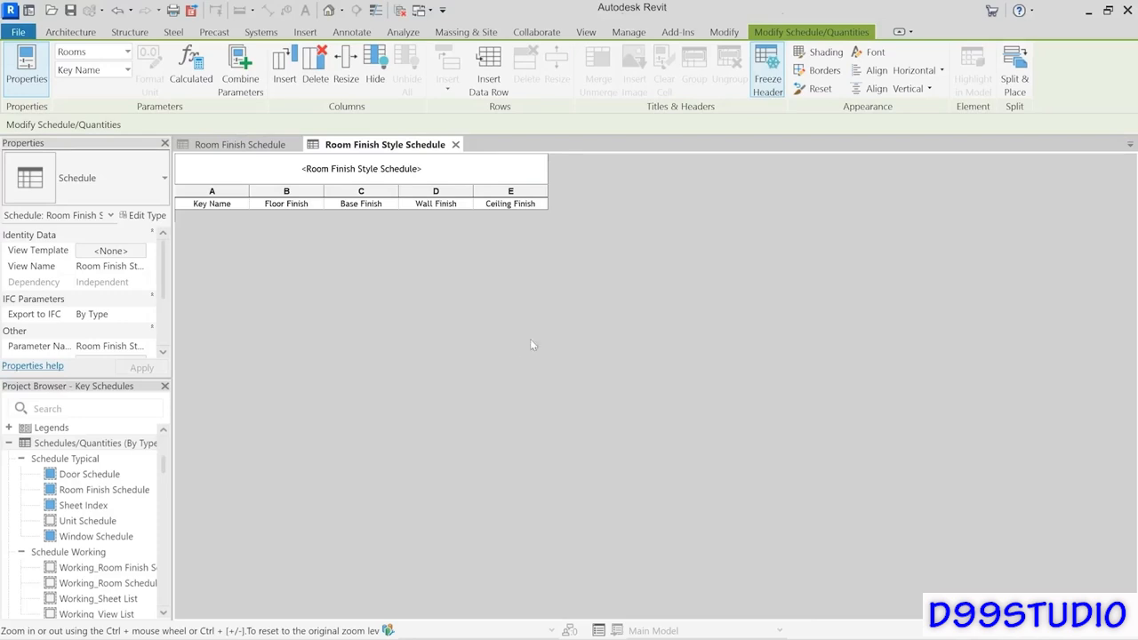
Step: Insert two data rows in the key schedule and name their keys Unit Service and Unit Public
click(488, 71)
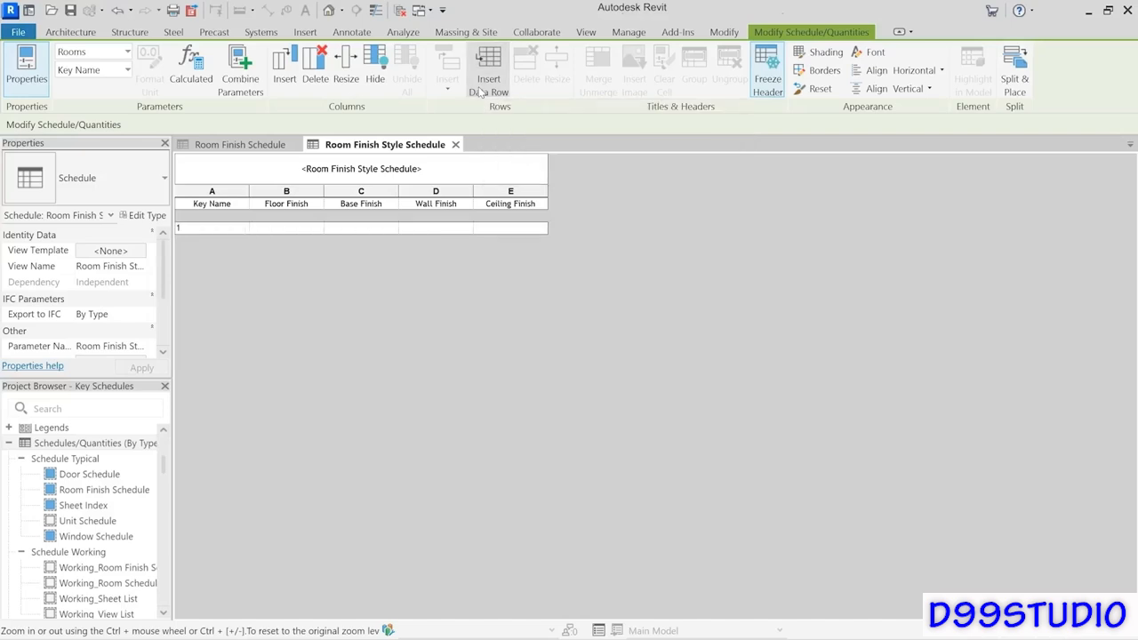
click(190, 229)
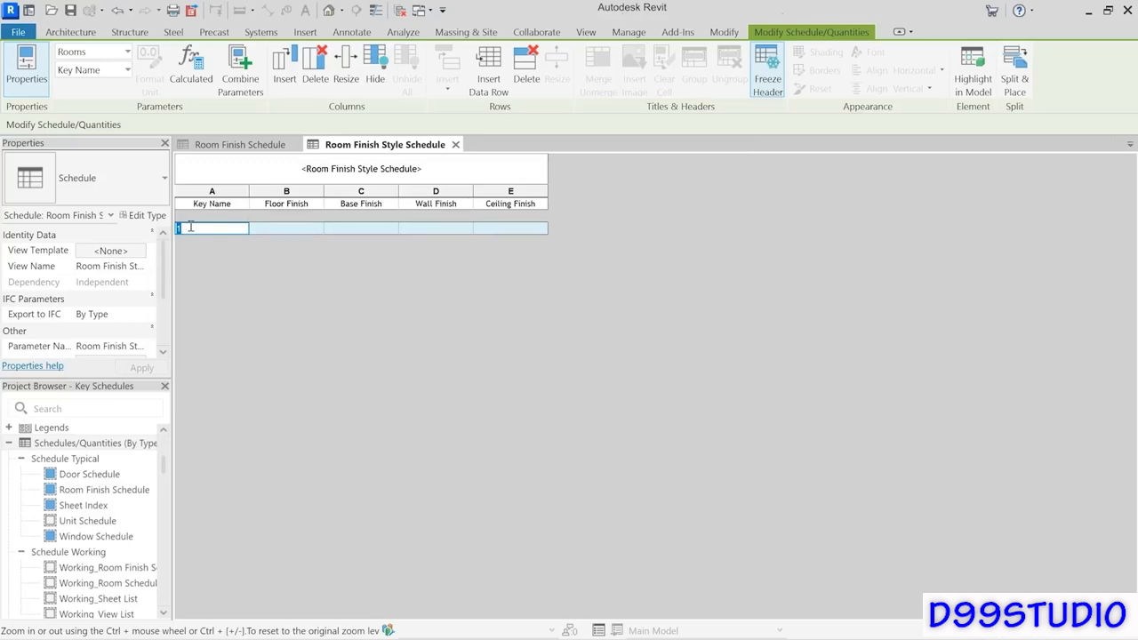
text(Unit Service)
click(488, 71)
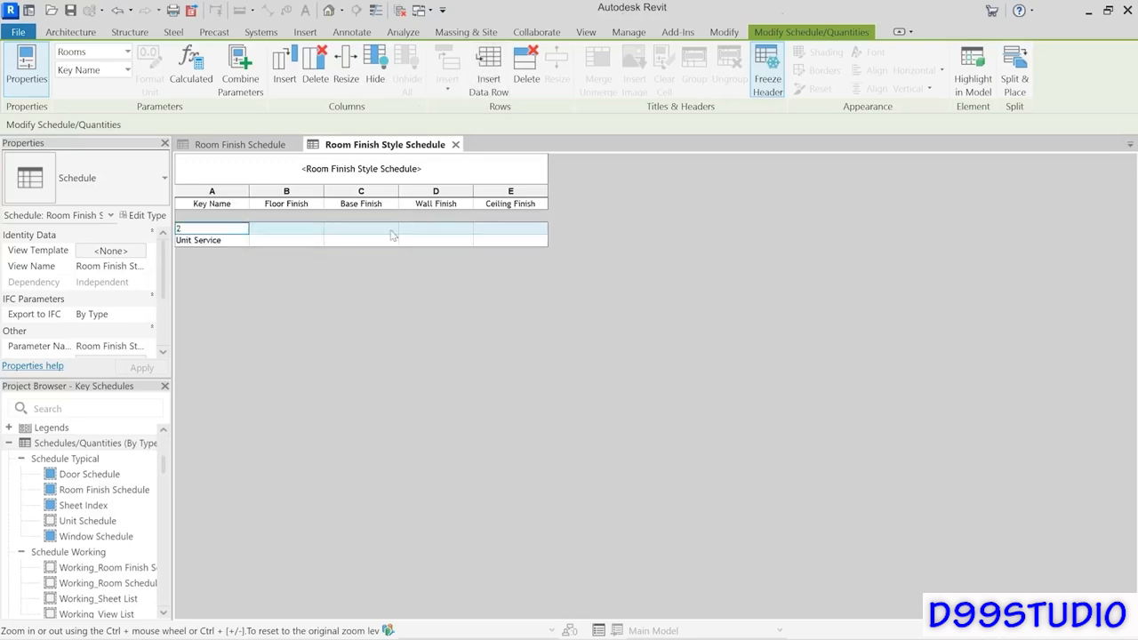
click(203, 226)
text(Unit Public)
key(Return)
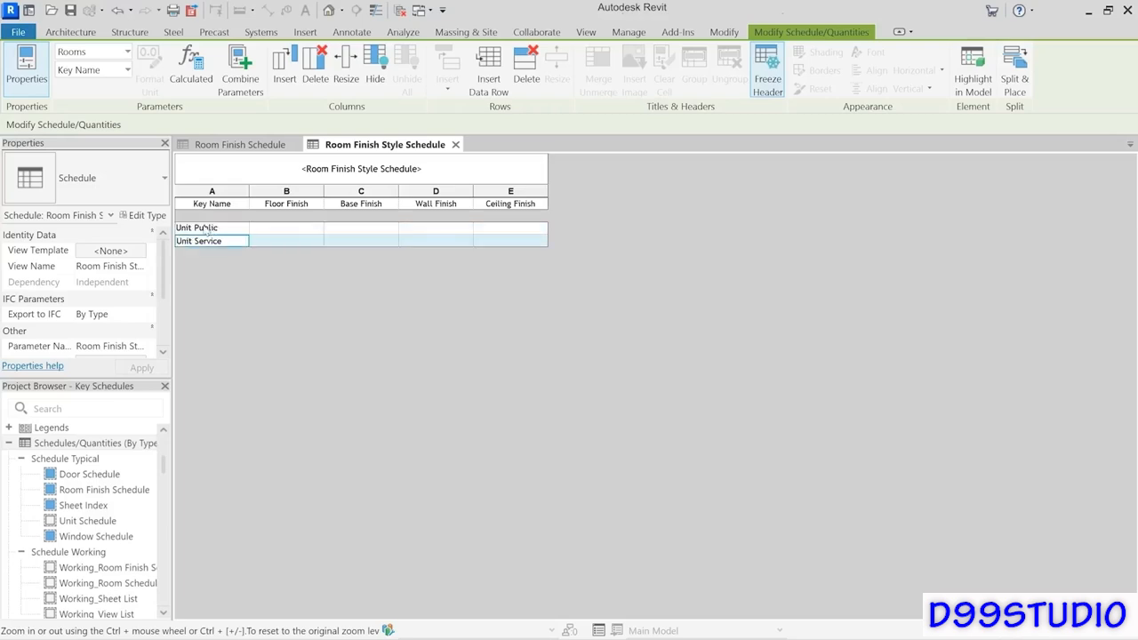
Step: Insert two more data rows in the key schedule with the key names Unit Private and Building Public
click(489, 80)
click(200, 228)
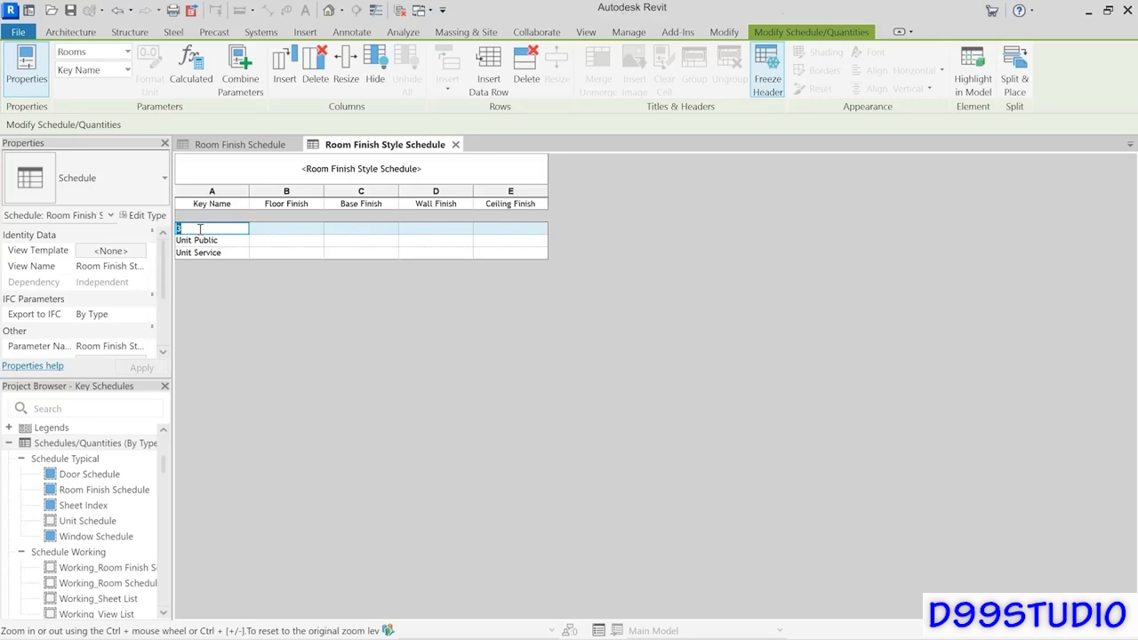
text(Unit Private)
key(Return)
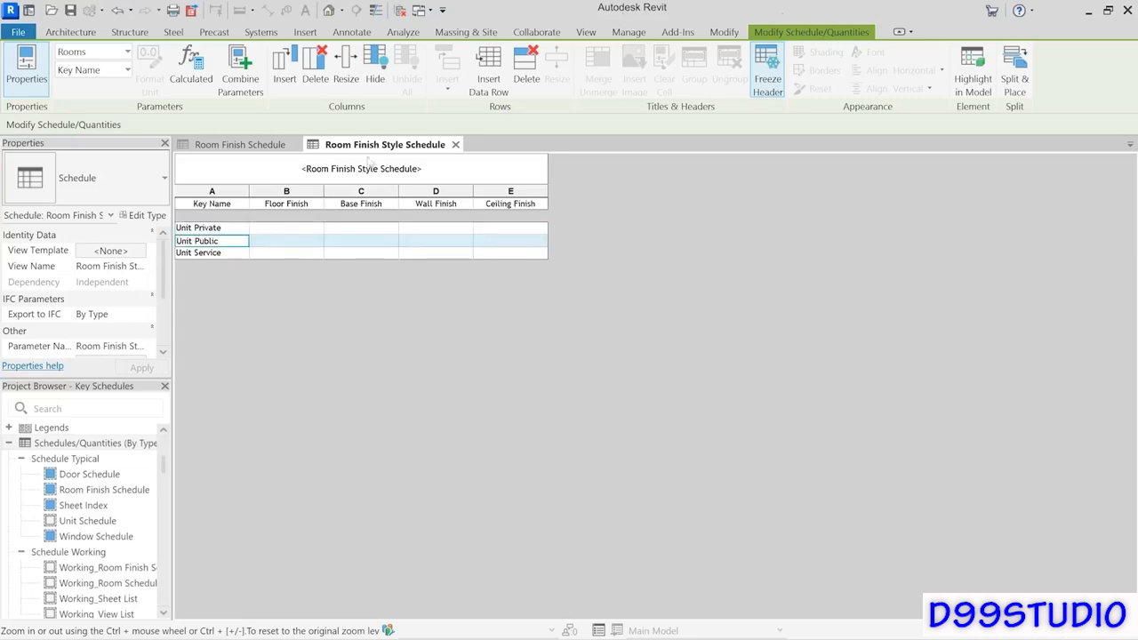
click(489, 80)
click(200, 229)
text(B)
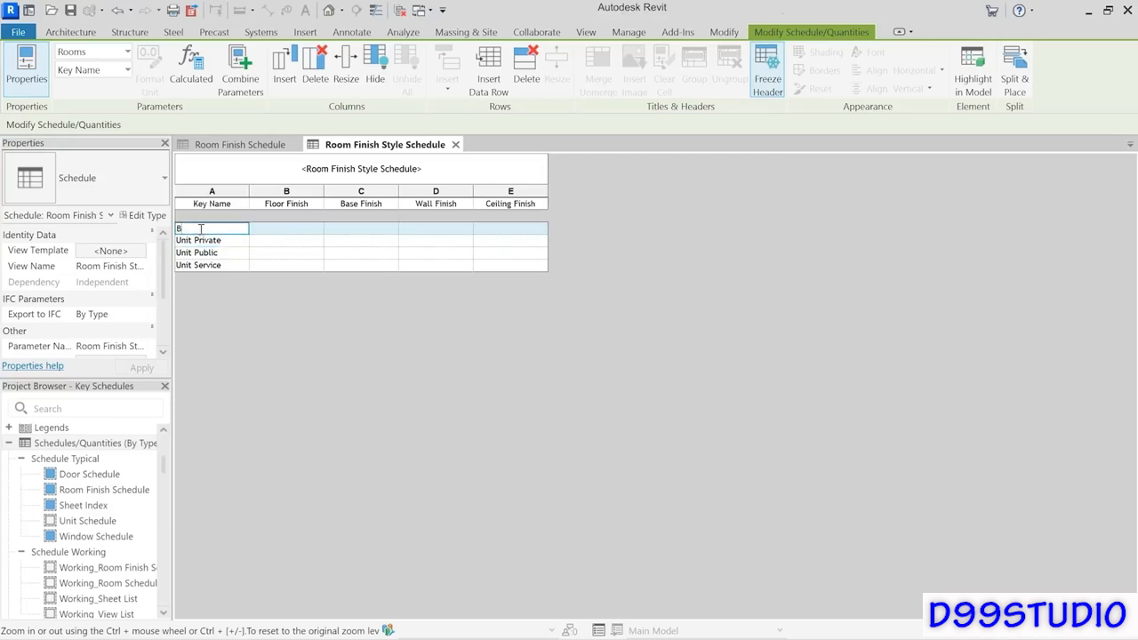
text(uilding Public)
key(Return)
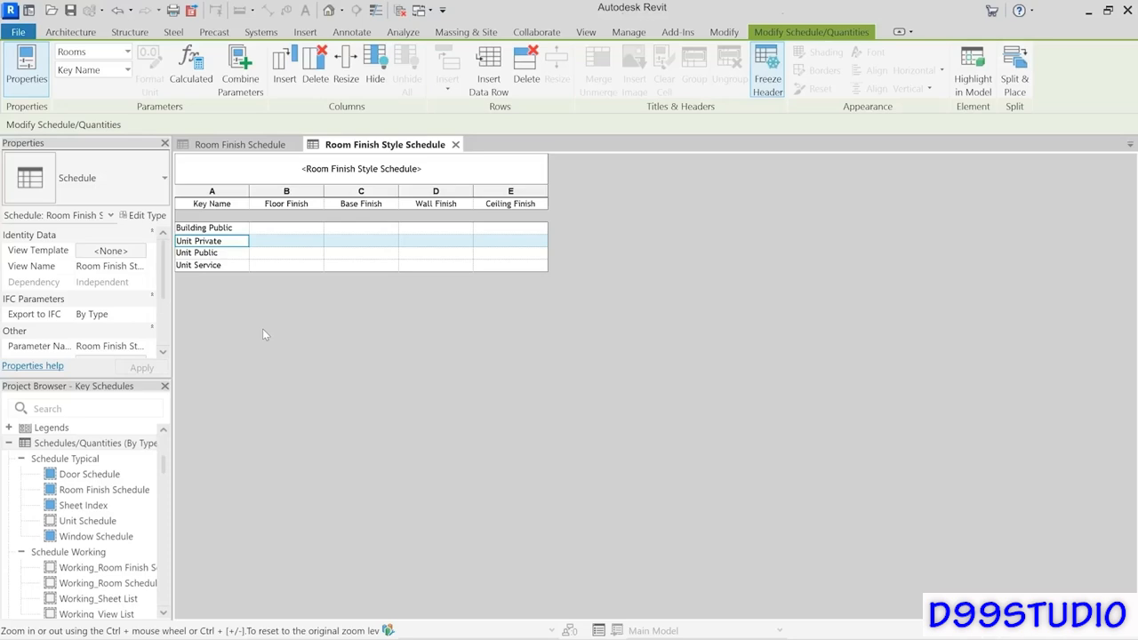
Step: Fill in the Unit Public key with floor finish HW1, base finish WB1, wall finish PT1 and ceiling finish GWB
click(264, 253)
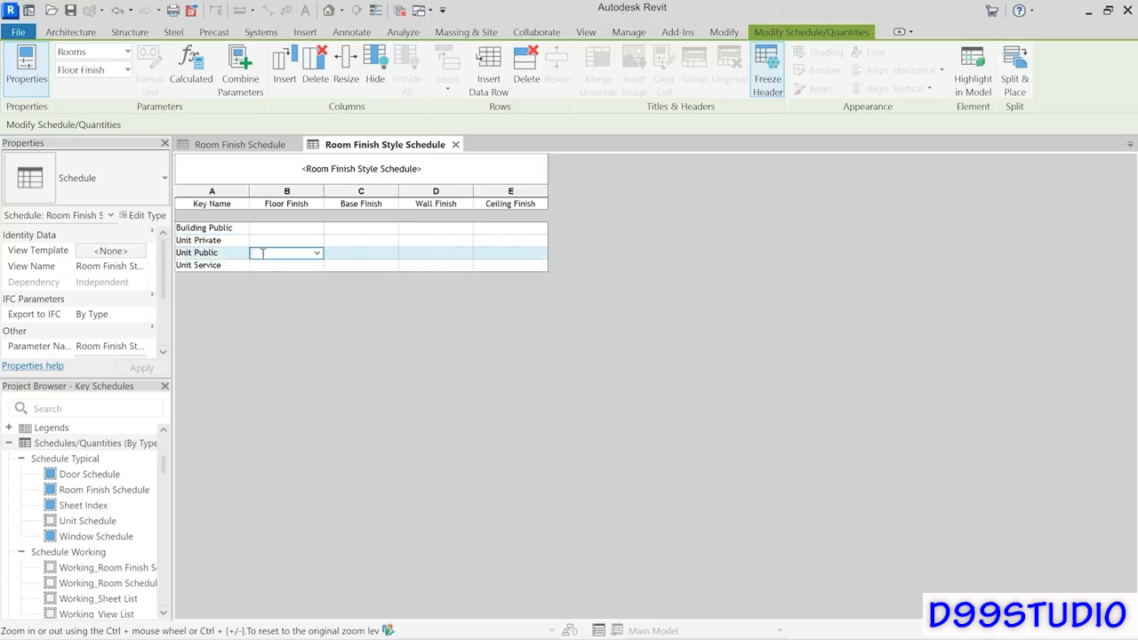
click(316, 254)
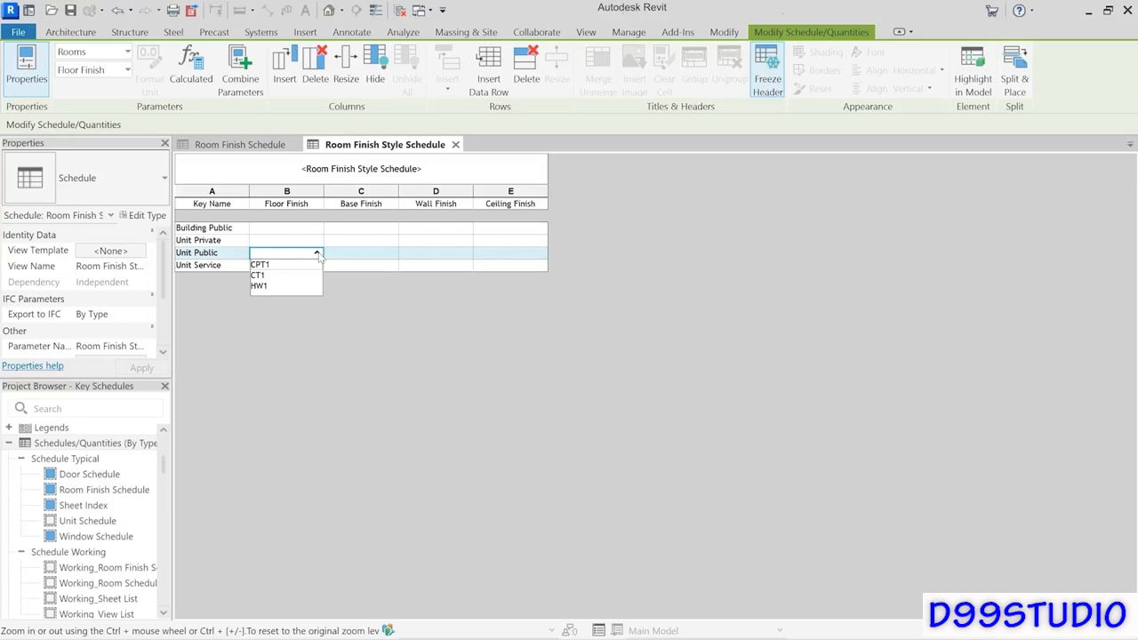
click(316, 254)
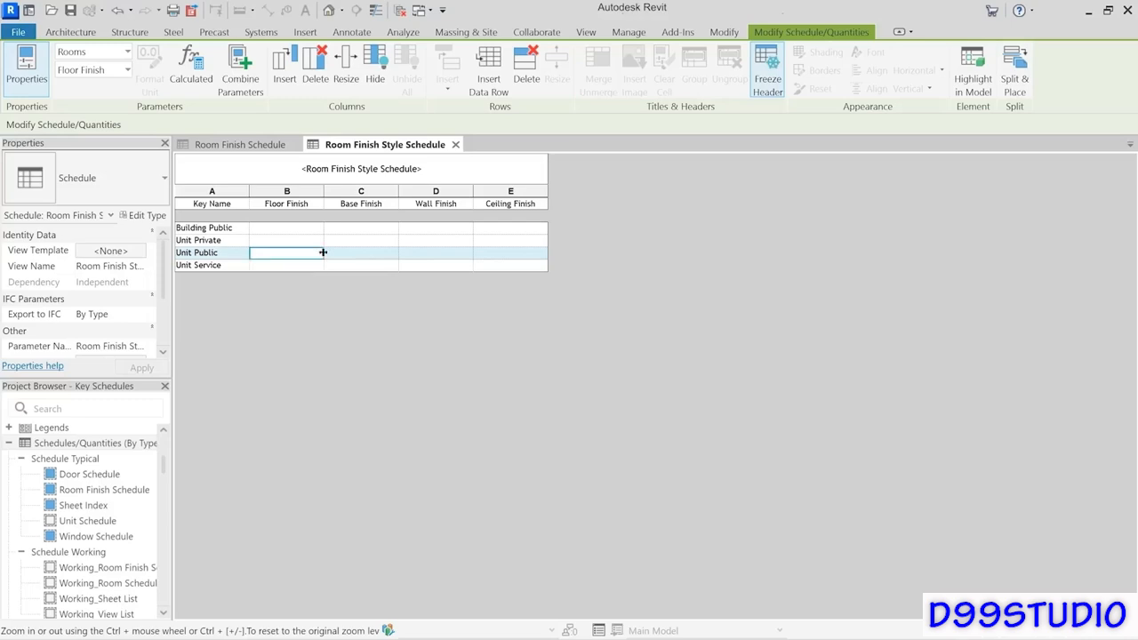
click(316, 254)
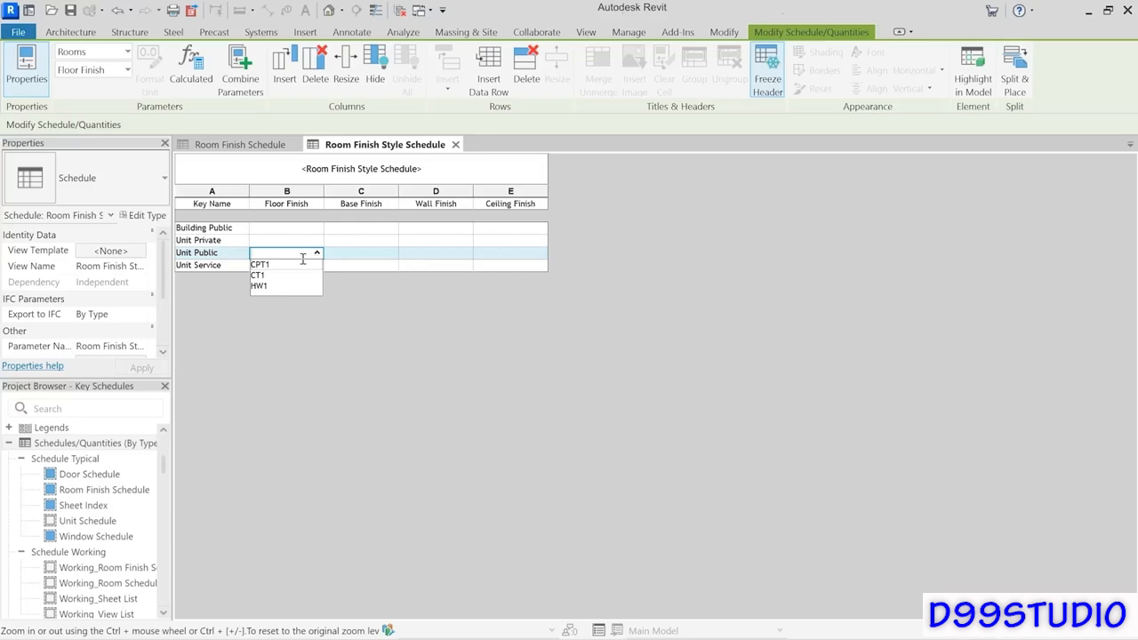
click(271, 286)
click(357, 253)
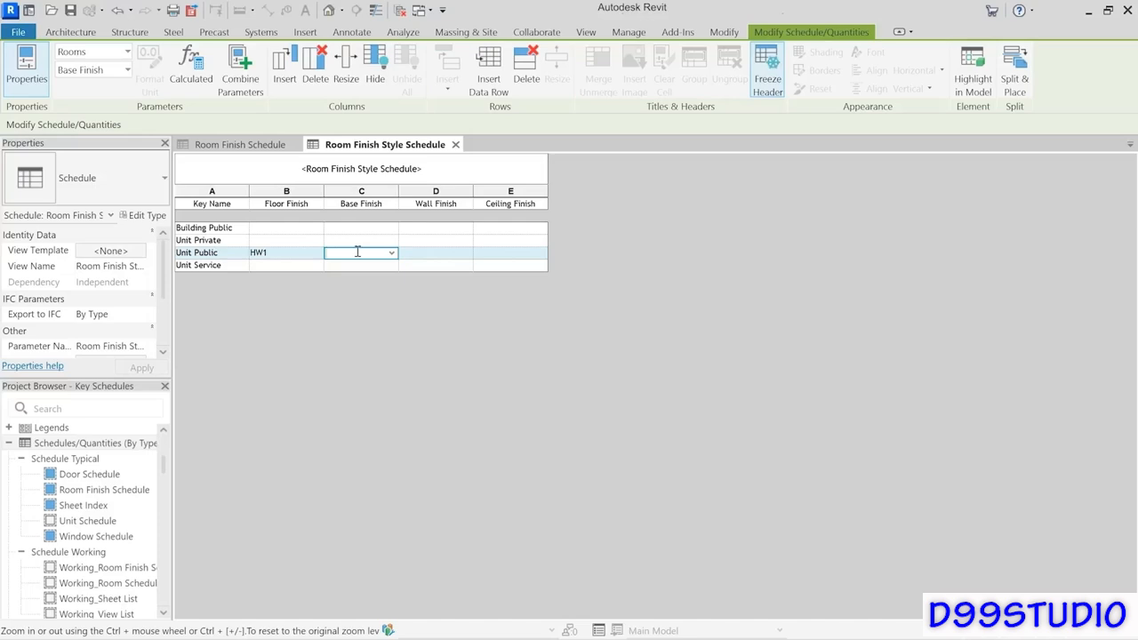
text(WB1)
key(Tab)
text(P)
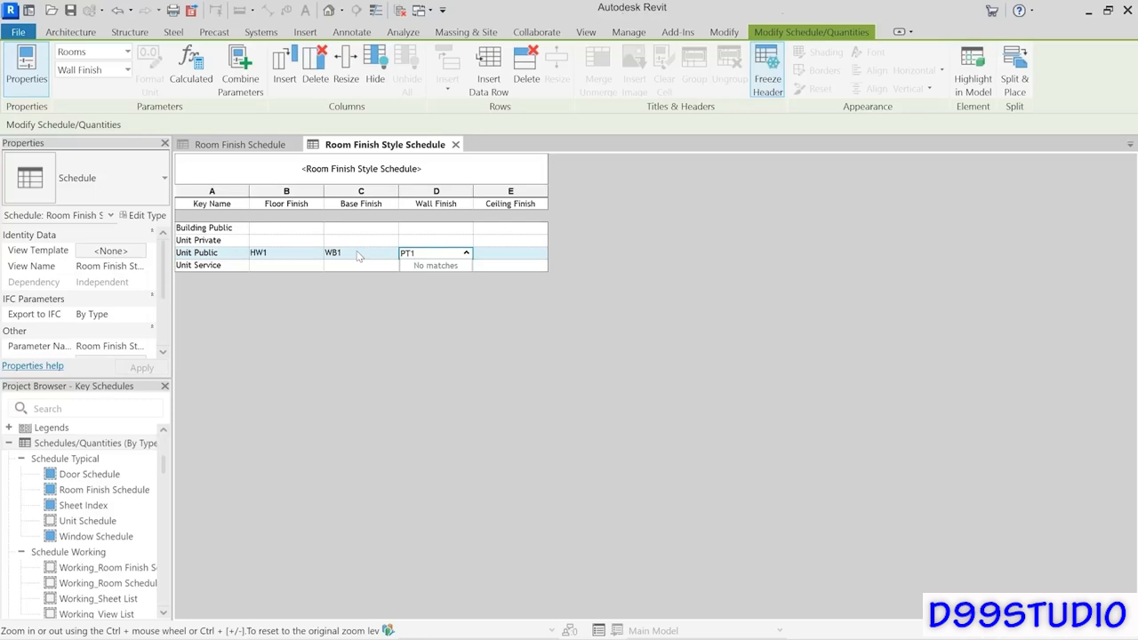
key(Tab)
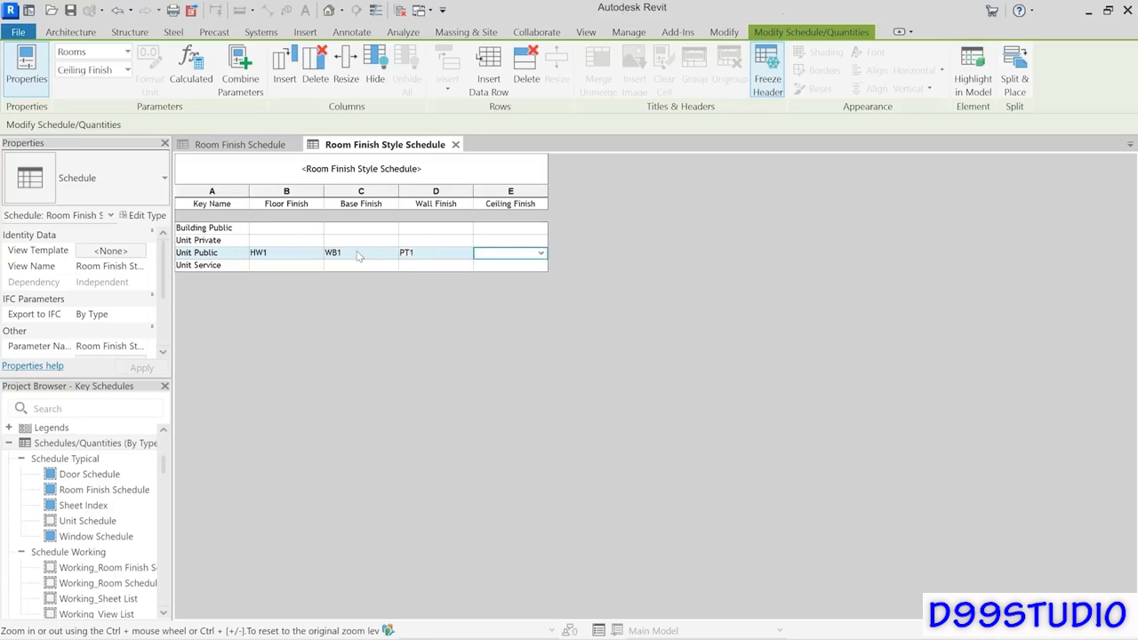
text(GWB)
key(Return)
Step: Fill in the Unit Service key with floor finish CT1, base finish VB1, wall finish PT2 and ceiling finish GWB
click(285, 265)
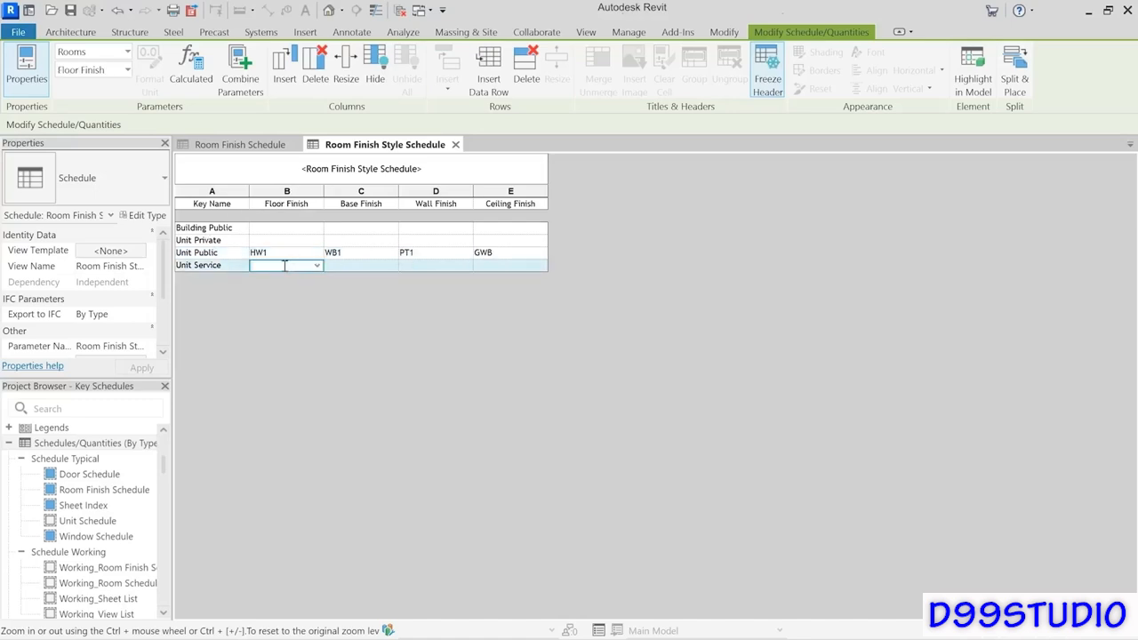
click(316, 265)
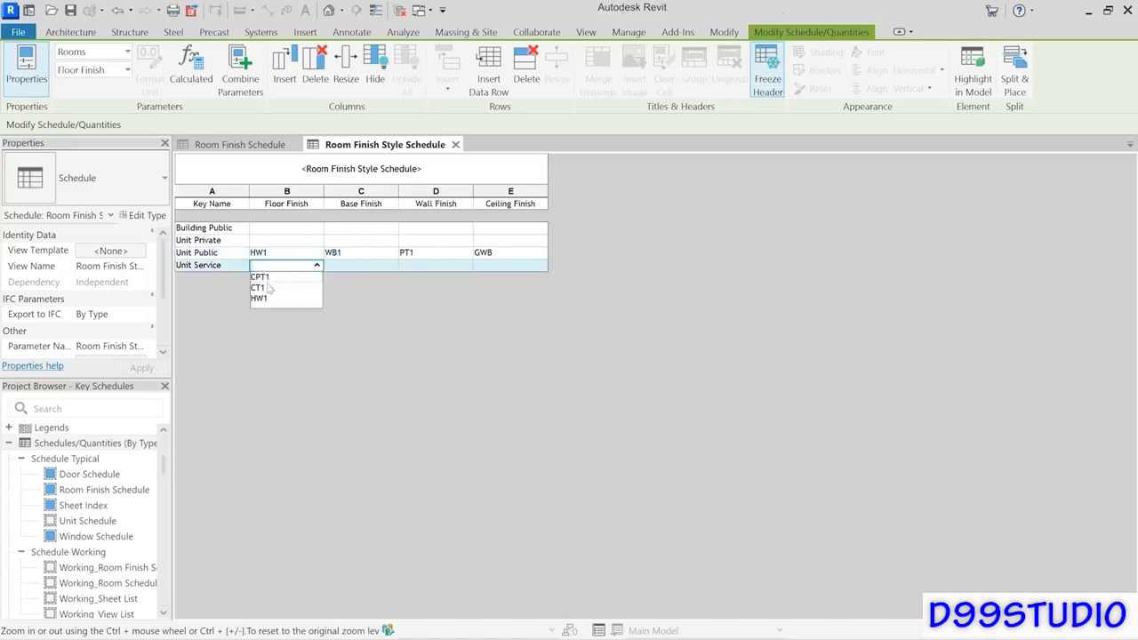
click(265, 289)
click(344, 264)
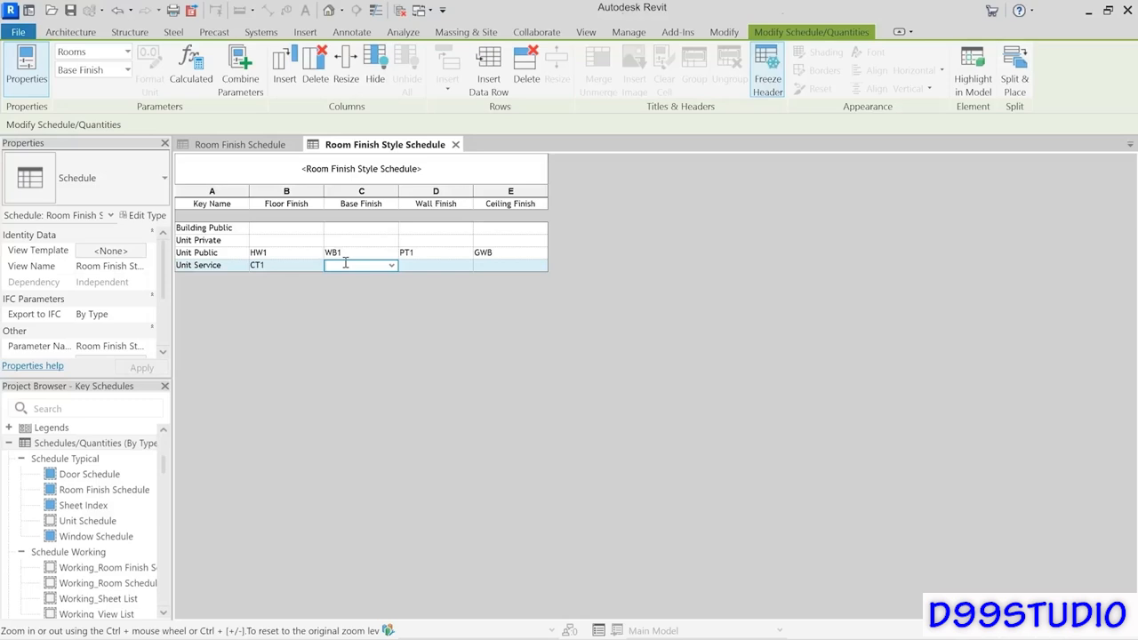
text(VB)
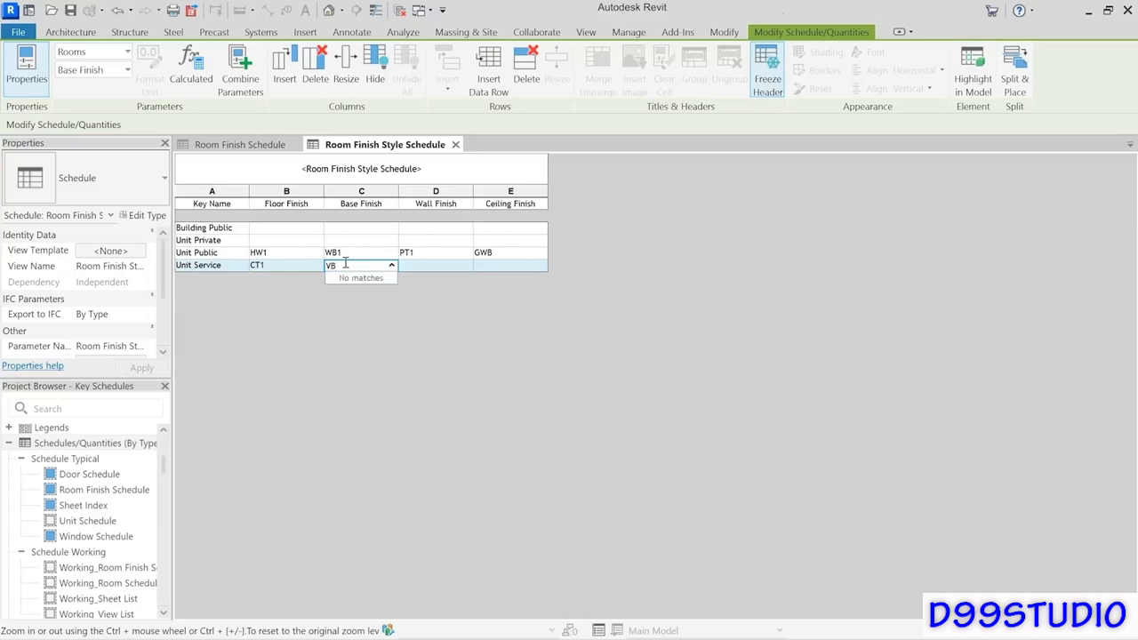
text(1)
key(Tab)
text(PT)
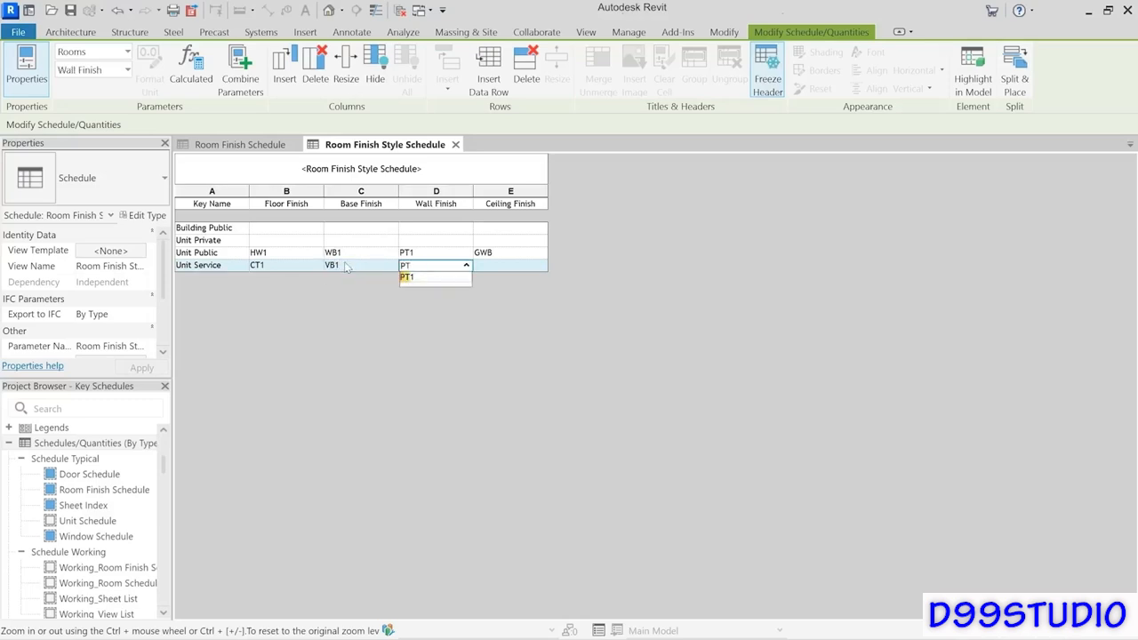
text(2)
key(Tab)
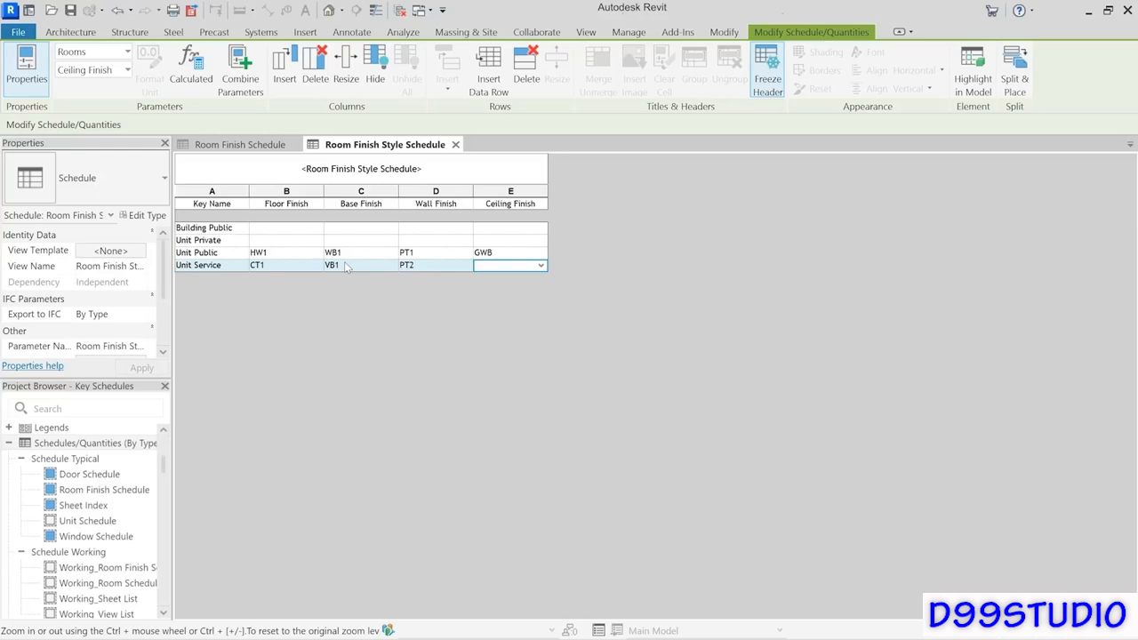
text(G)
click(494, 280)
Step: Set the ceiling finish of the Unit Private key to GWB
click(499, 243)
text(G)
click(490, 255)
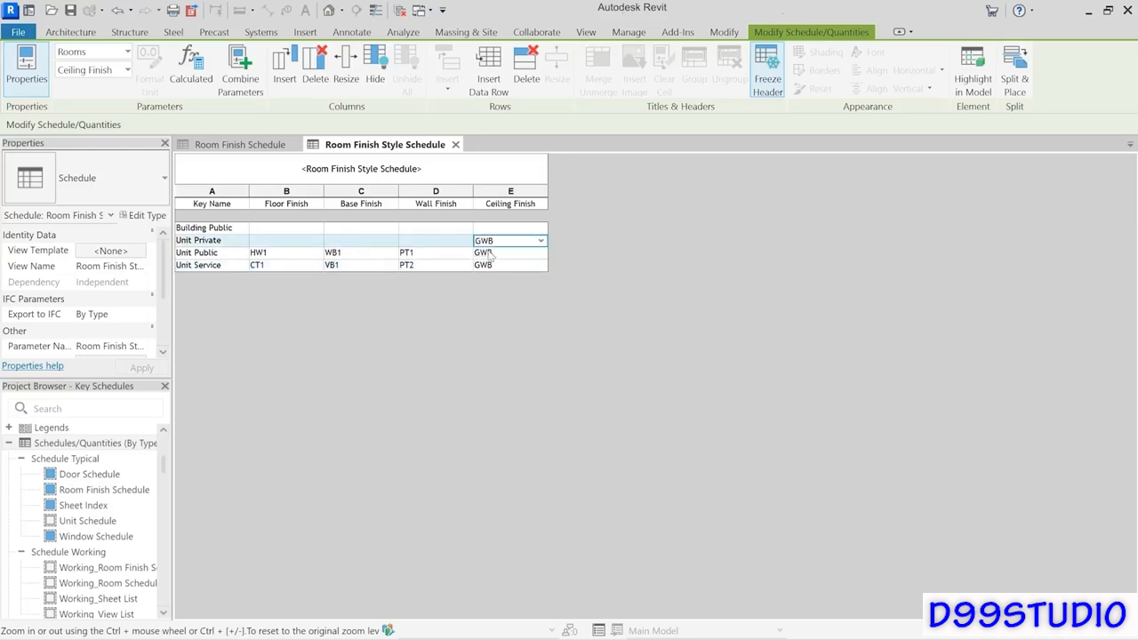
Step: Fill in the Unit Private key with floor finish CPT1, base finish WB1 and wall finish PT3
click(287, 239)
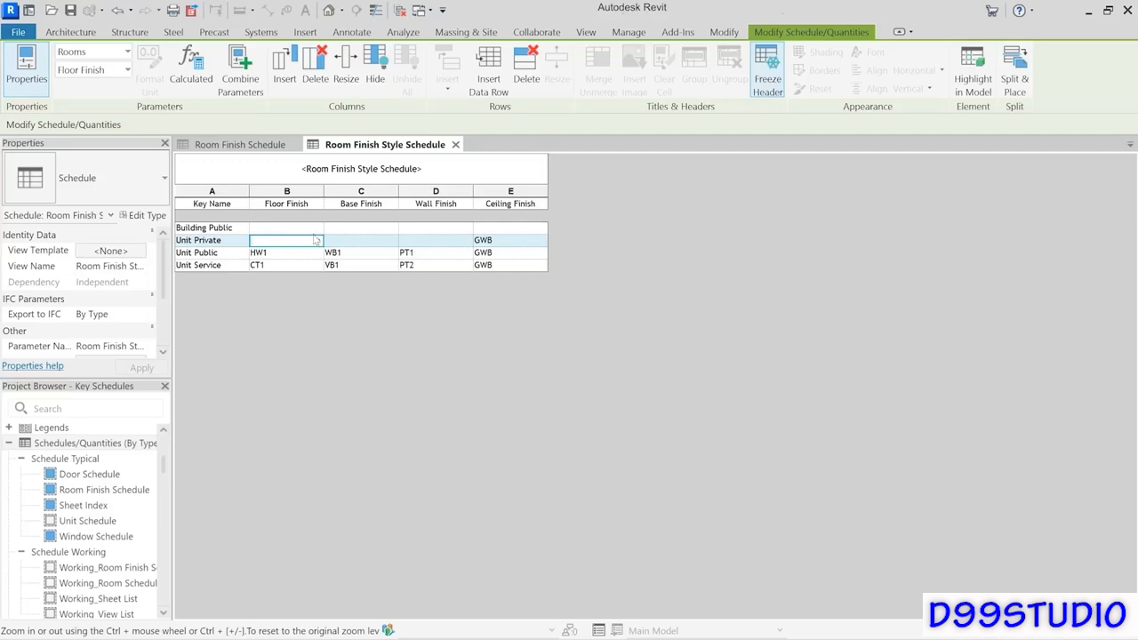
click(317, 240)
click(270, 256)
click(338, 240)
text(WB)
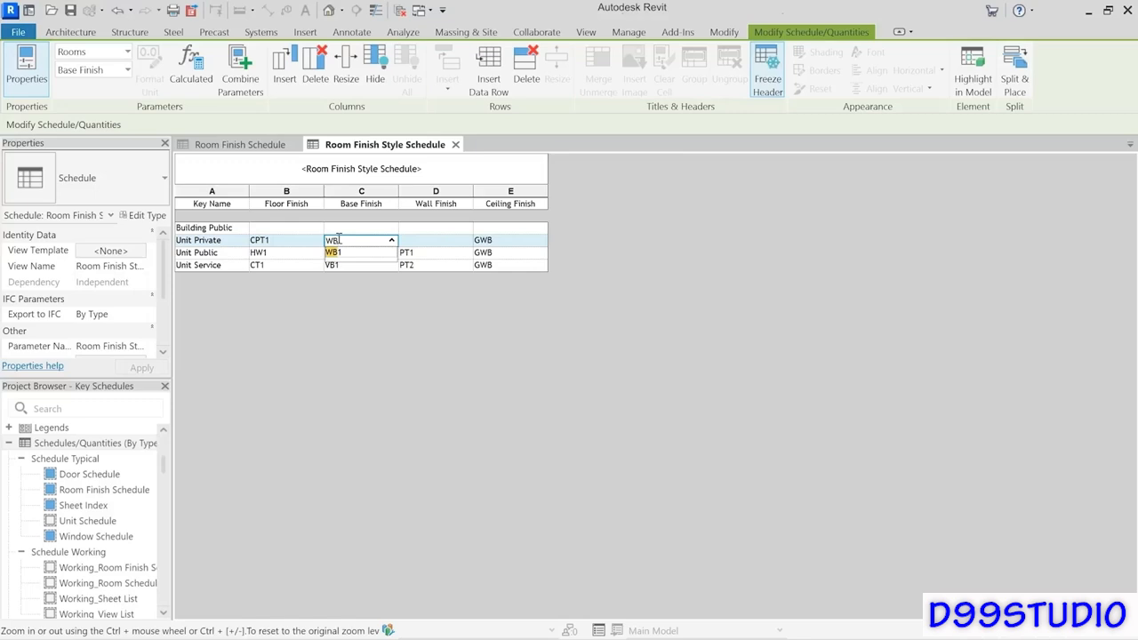
text(1)
key(Tab)
text(P)
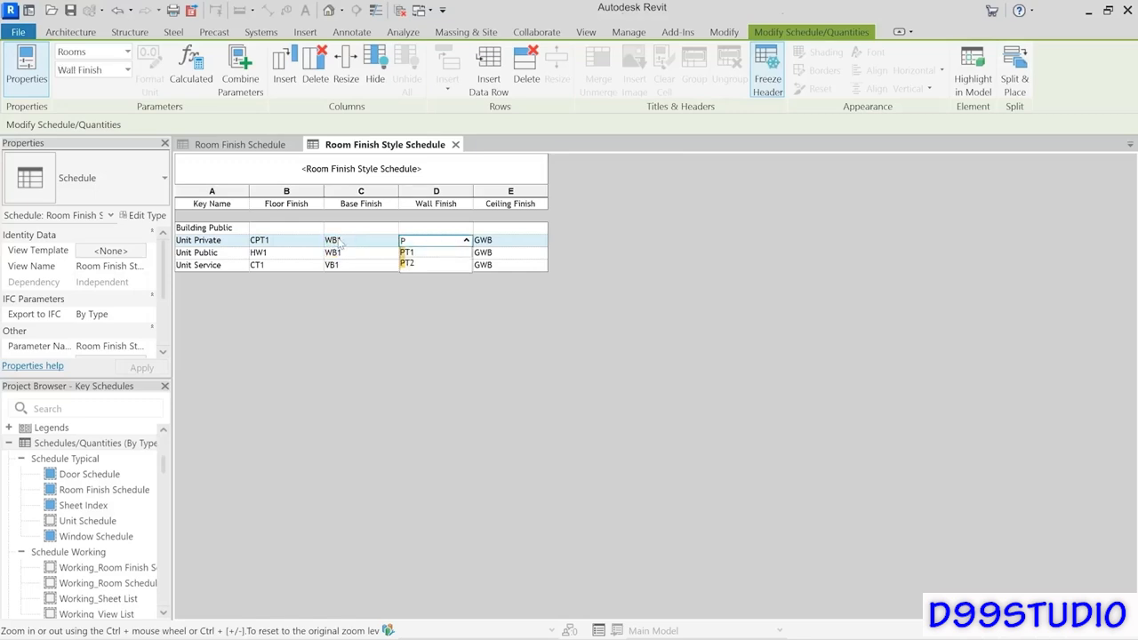
text(T3)
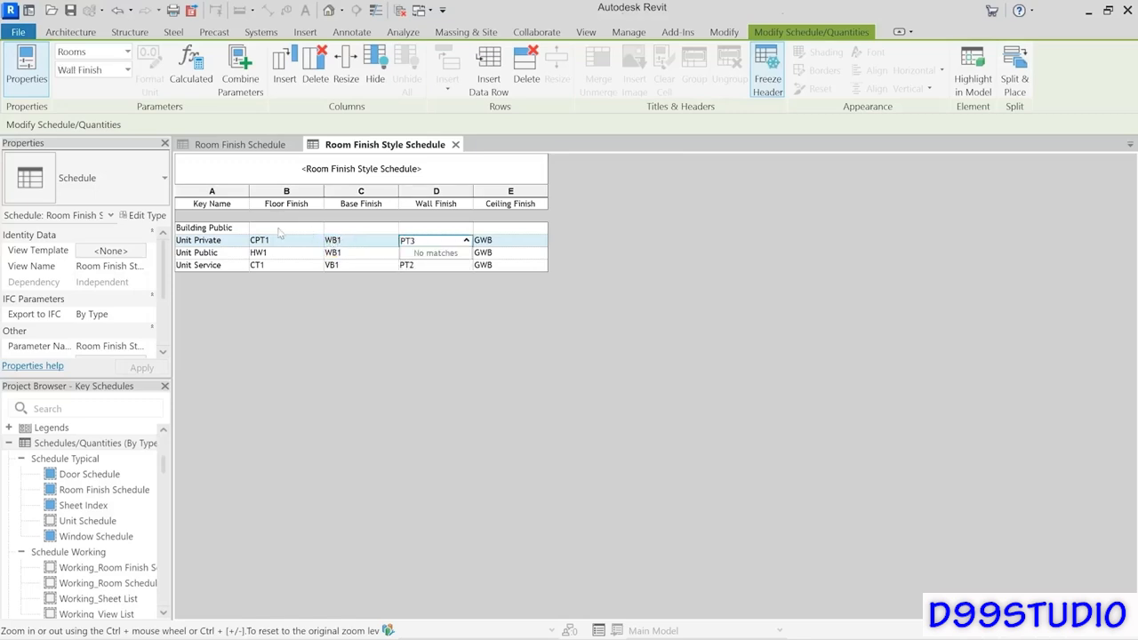
Step: Fill in the Building Public key with floor finish CT1, base finish VB2, wall finish PT4 and ceiling finish ACT
click(278, 230)
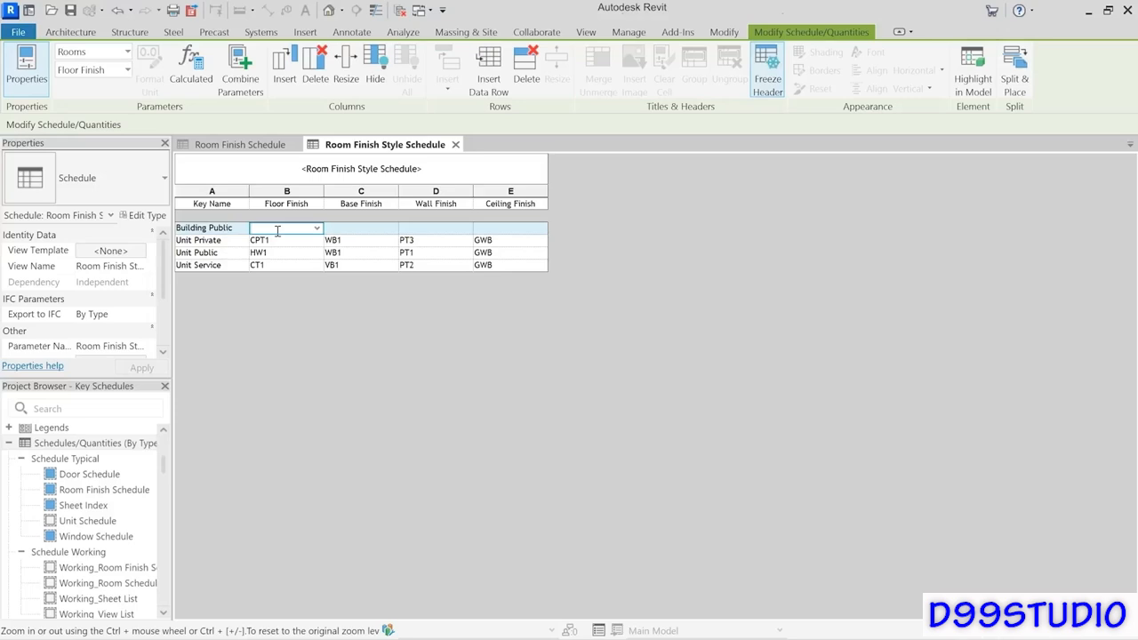
text(CT1)
key(Tab)
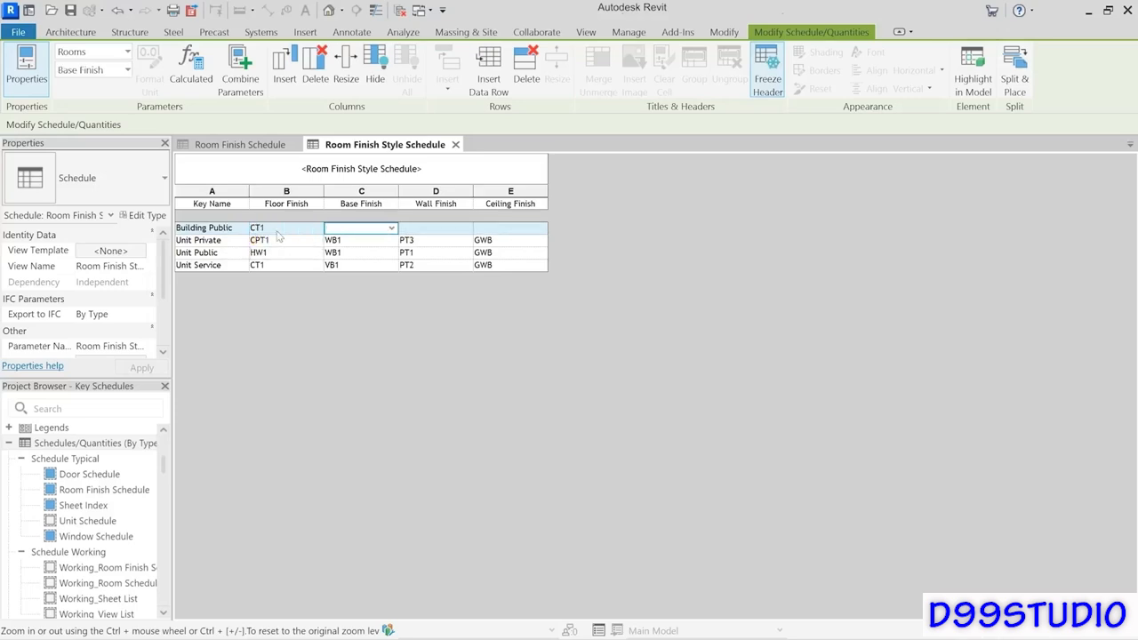
text(VB2)
key(Tab)
text(PT4)
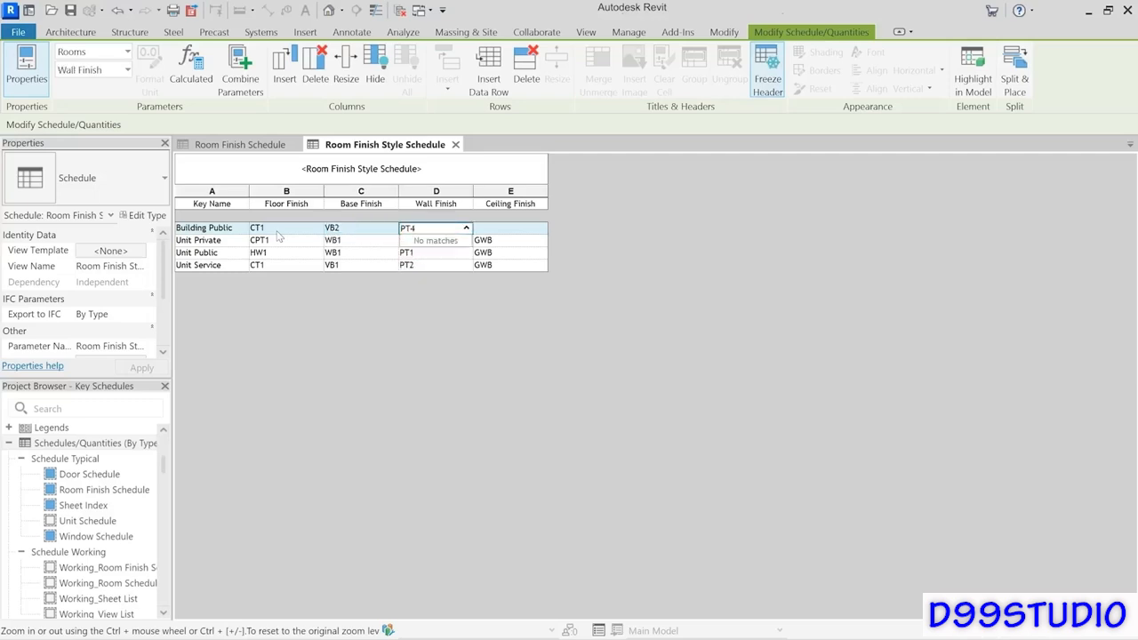
key(Tab)
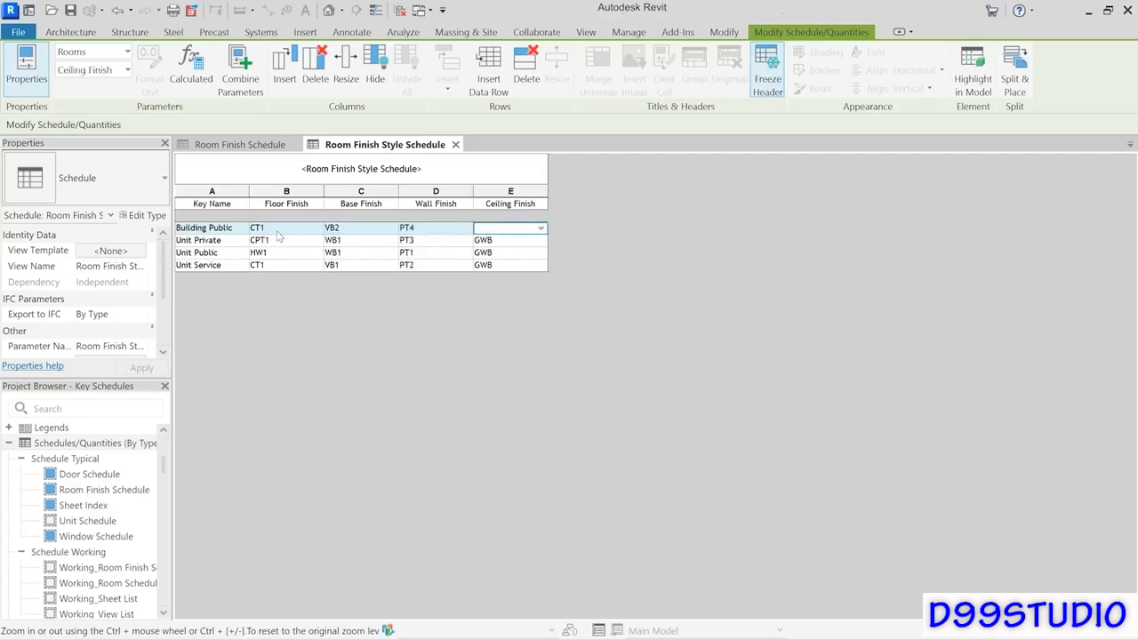
text(ACT)
Step: Add the Room Finish Style field to the Room Finish Schedule, directly after the Name field
click(227, 148)
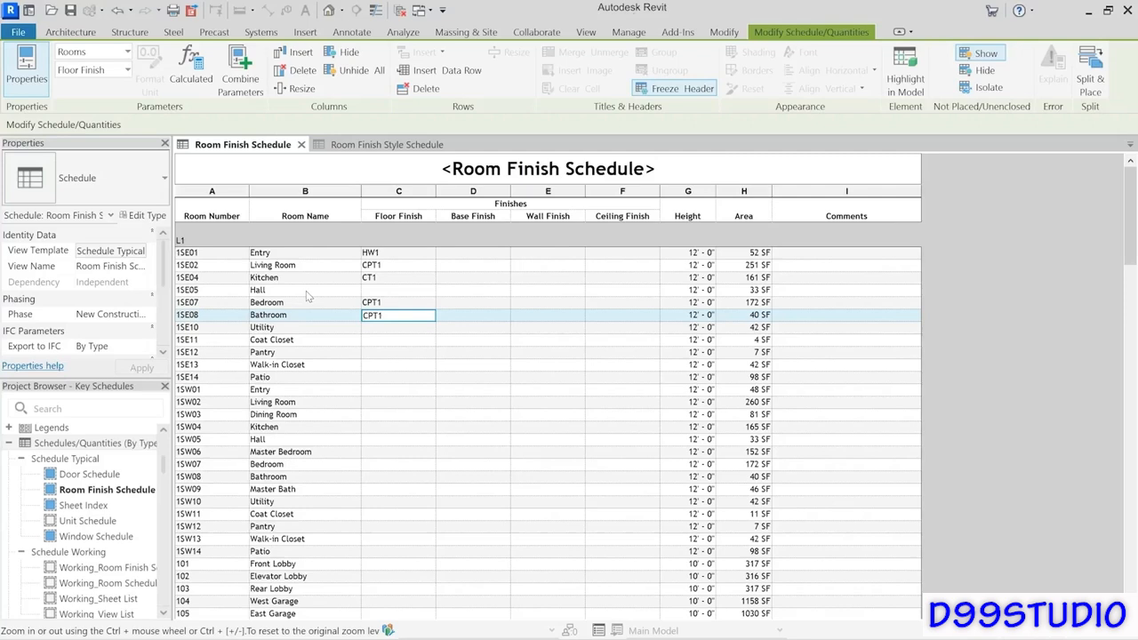
scroll(164, 258, down, 1)
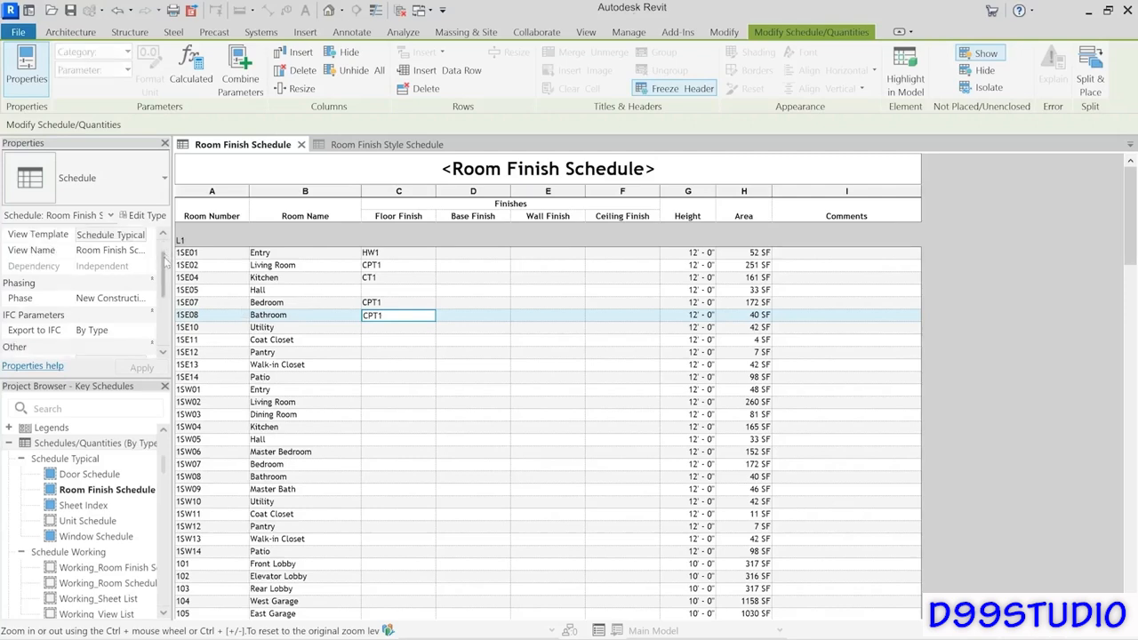
scroll(164, 258, down, 5)
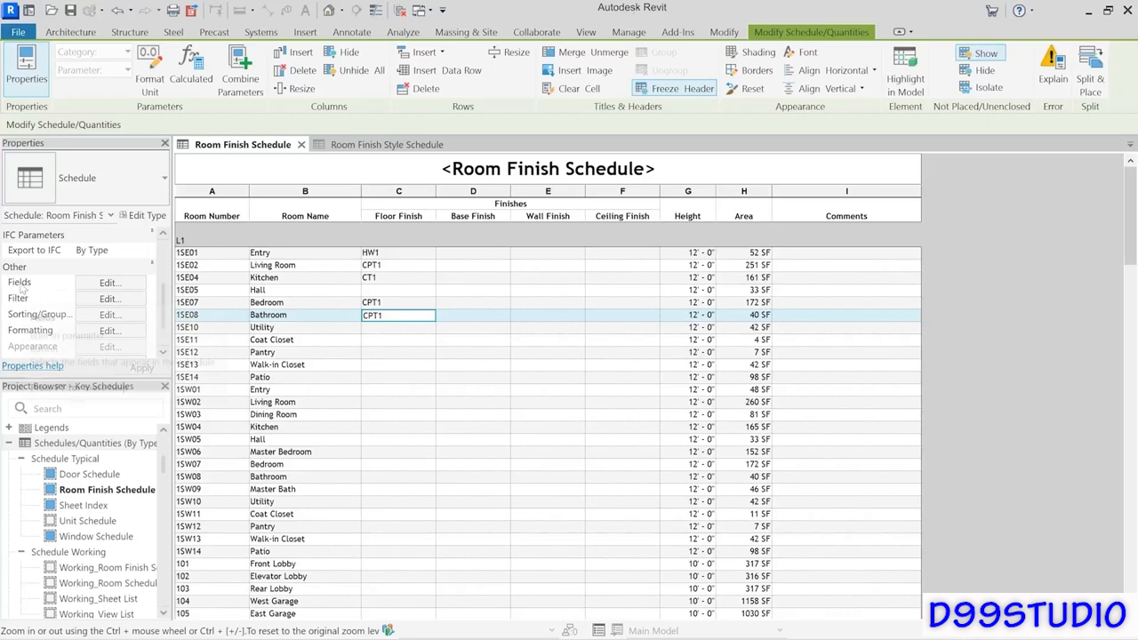
click(110, 283)
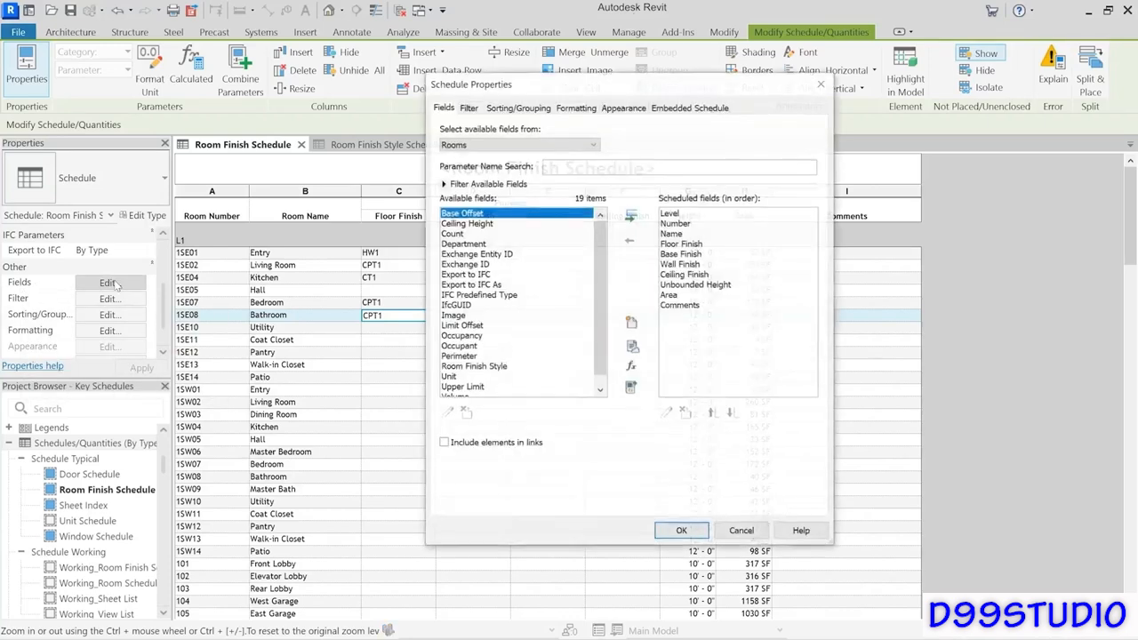
click(673, 234)
drag(652, 90, 723, 89)
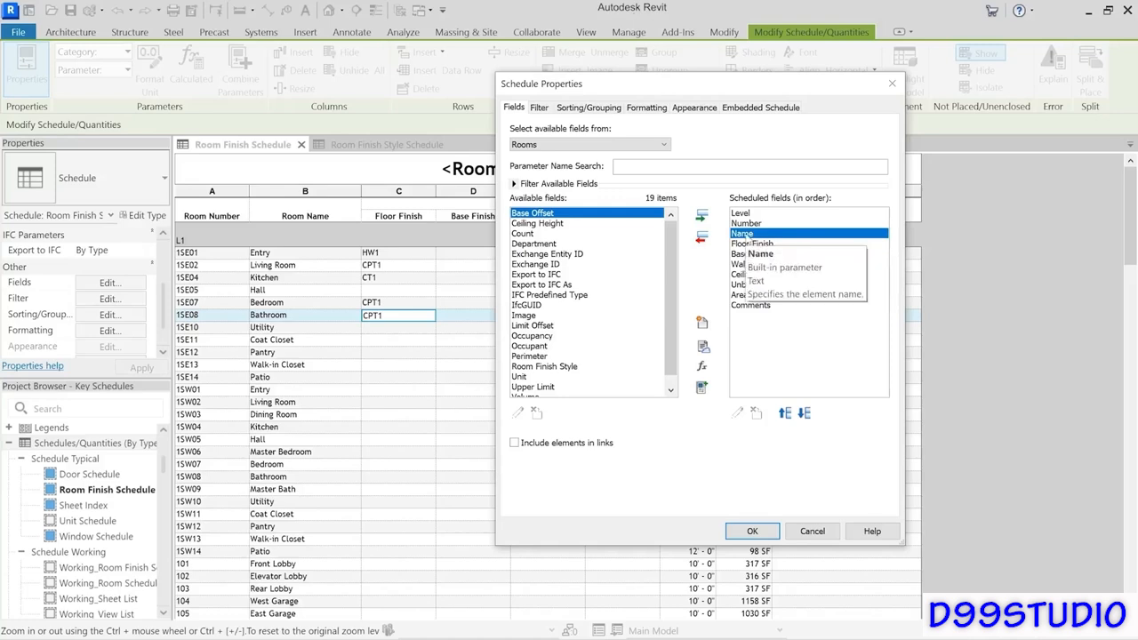
click(581, 368)
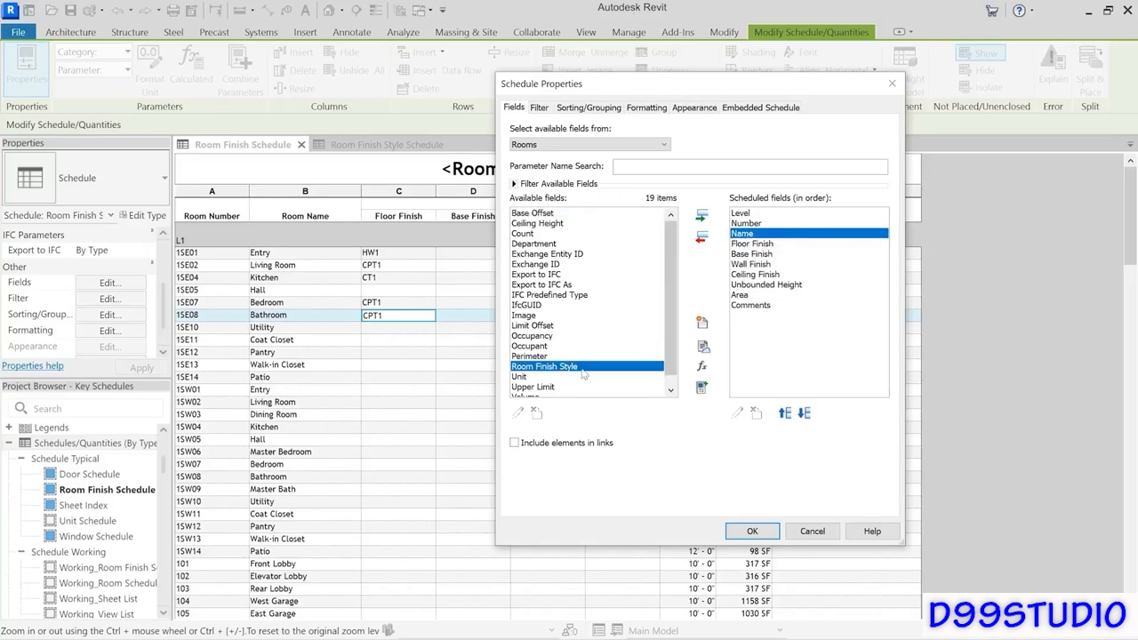
click(701, 219)
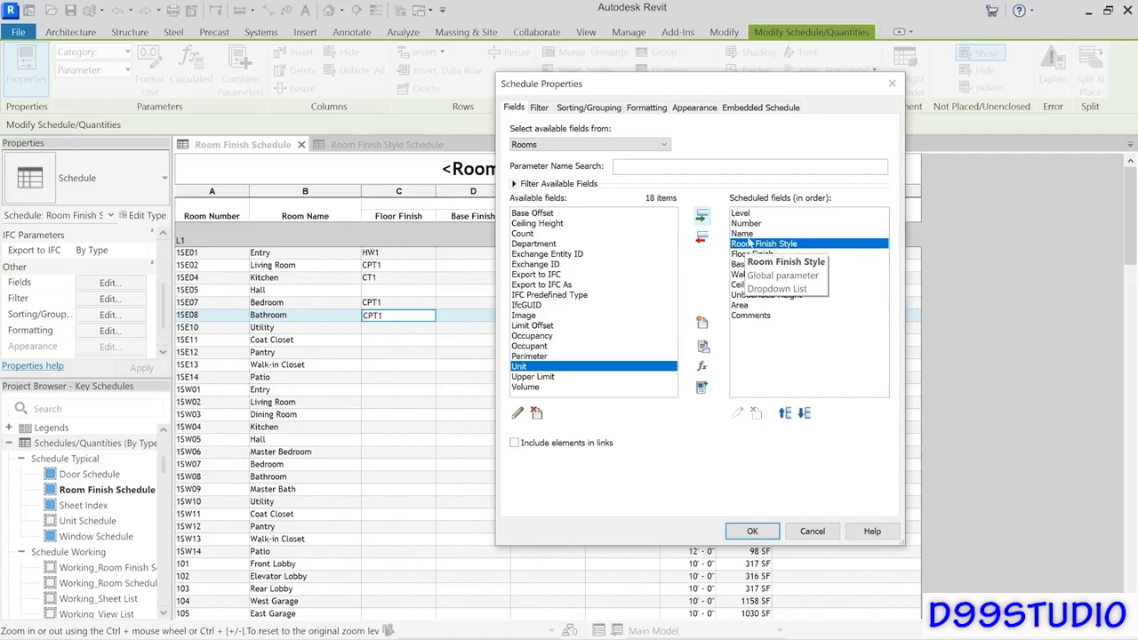
click(752, 531)
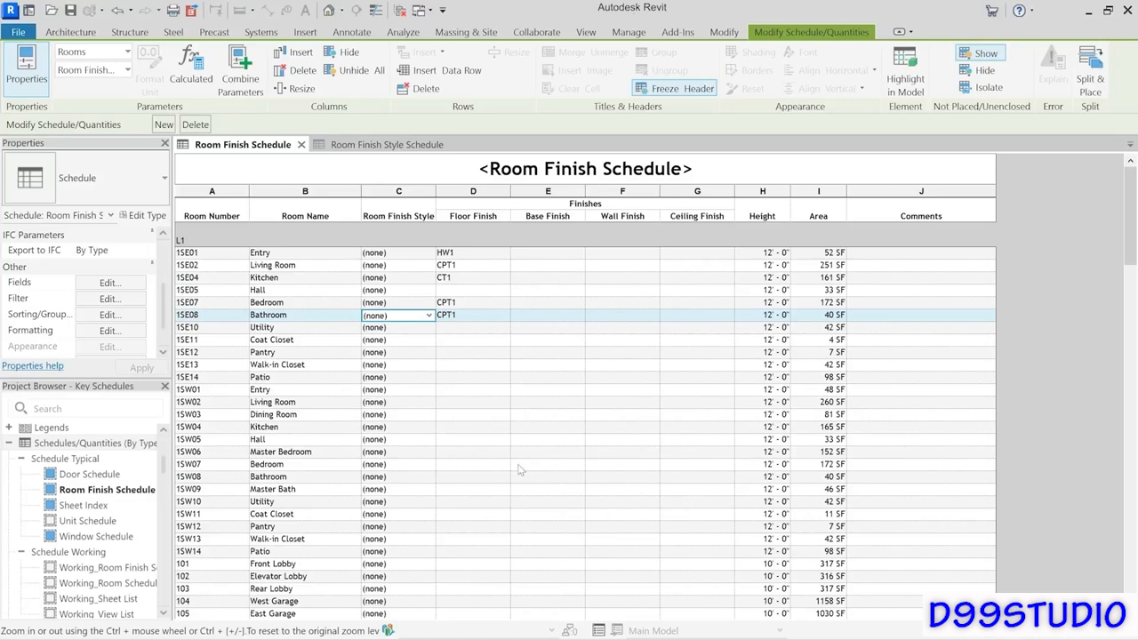
Step: Assign the Unit Public finish style to the Entry 1SE01 and the Living Room 1SE02
click(400, 254)
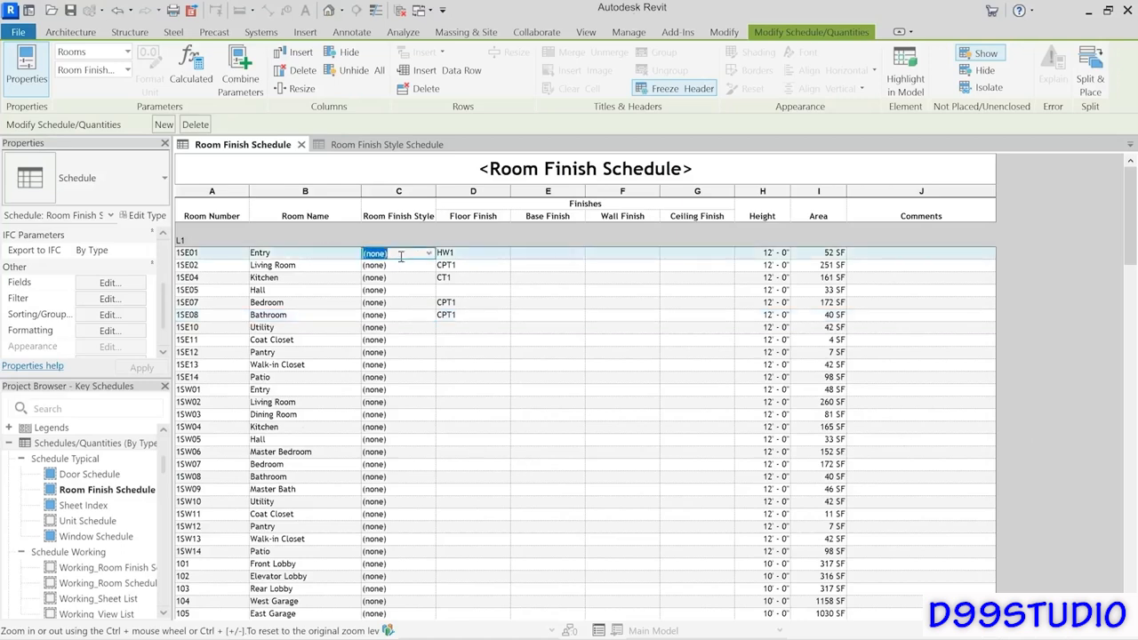
click(429, 254)
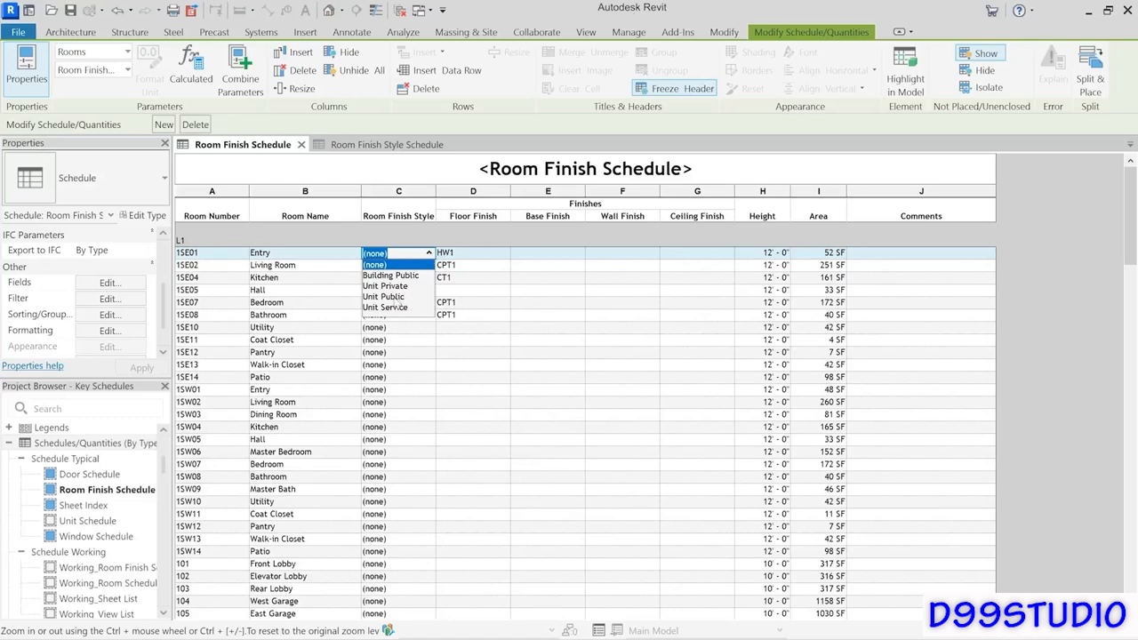
click(396, 299)
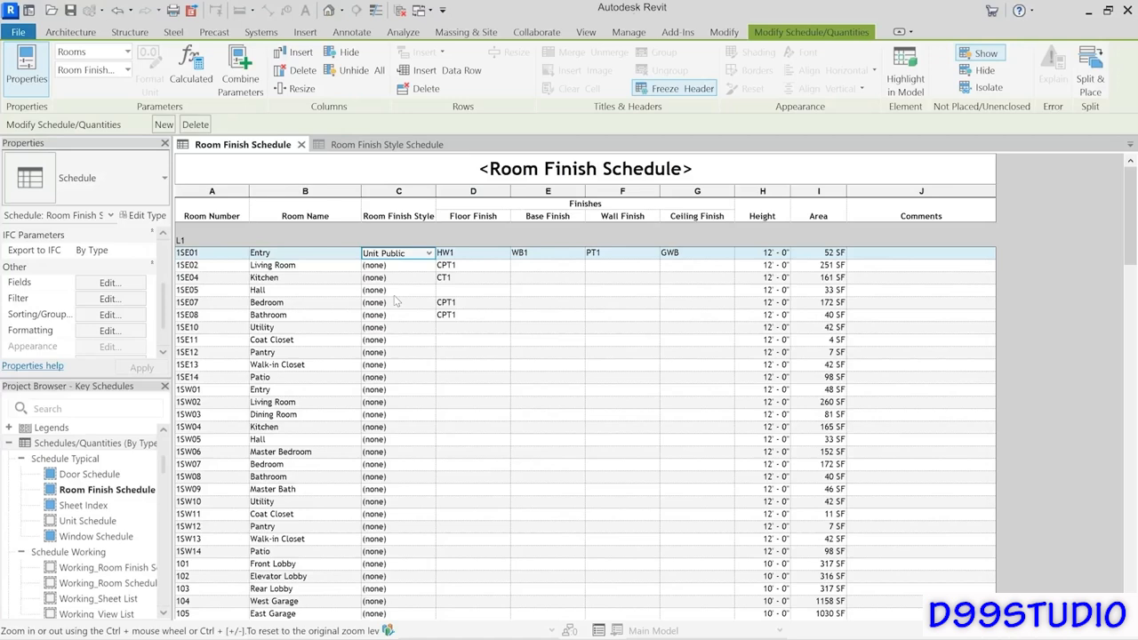
click(428, 265)
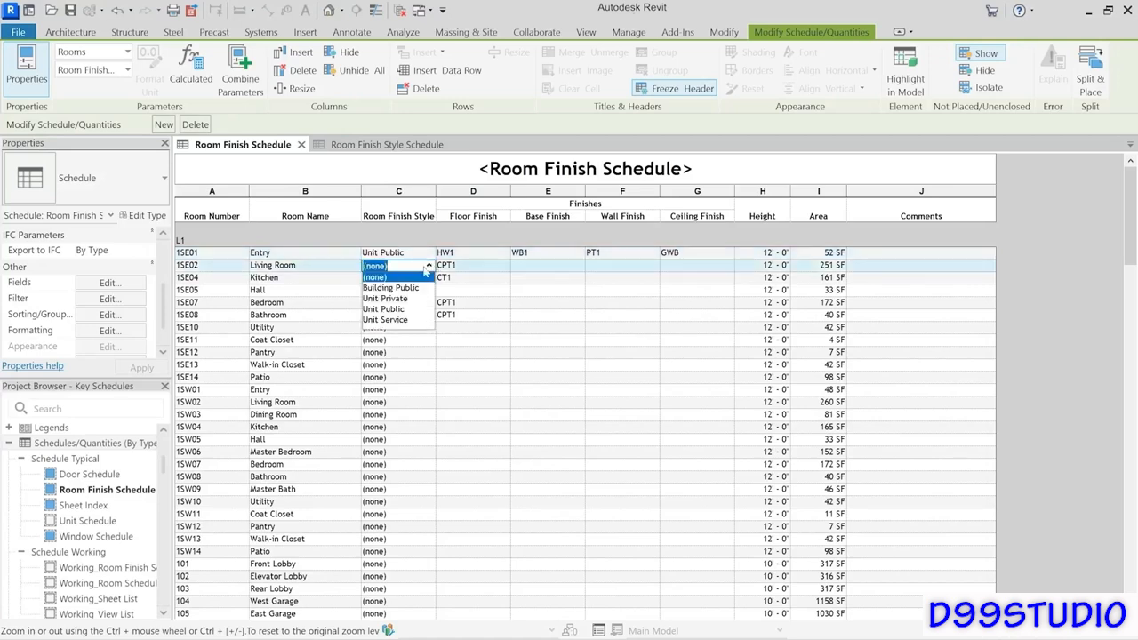
click(400, 308)
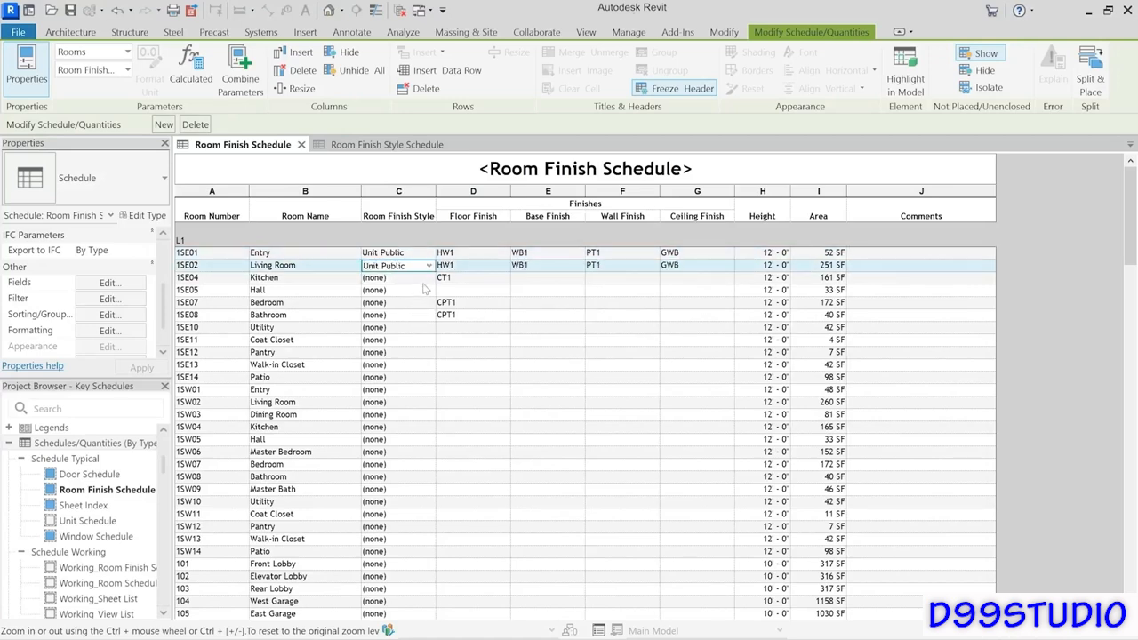
Step: Assign the Unit Service finish style to Kitchen 1SE04 and the Unit Private style to Bedroom 1SE07
click(431, 279)
click(430, 278)
click(400, 333)
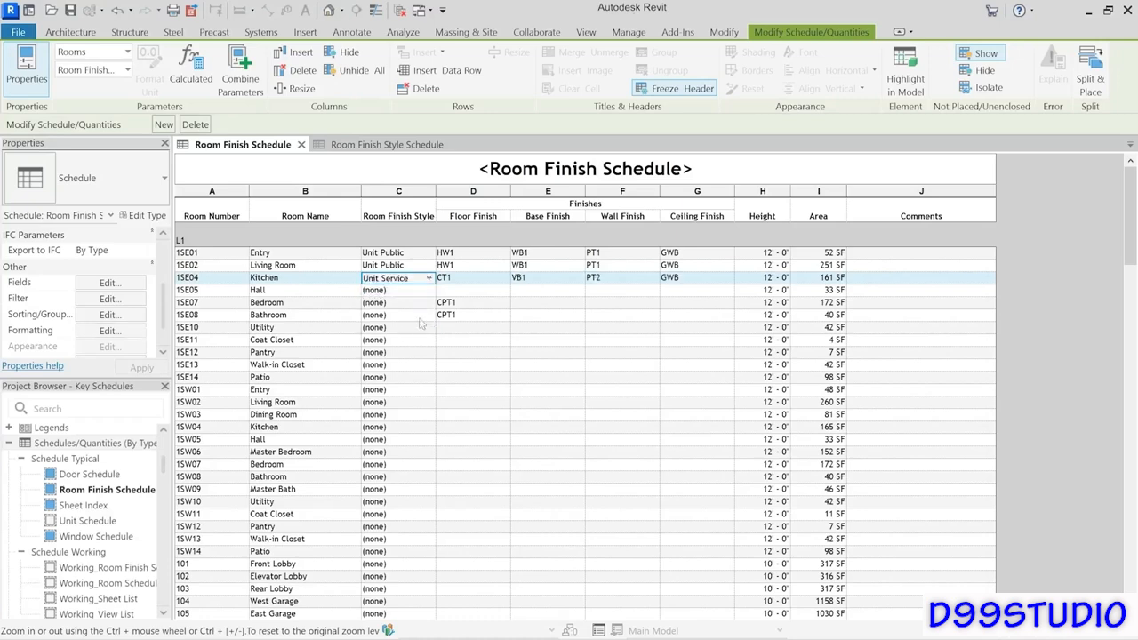
click(426, 304)
click(428, 303)
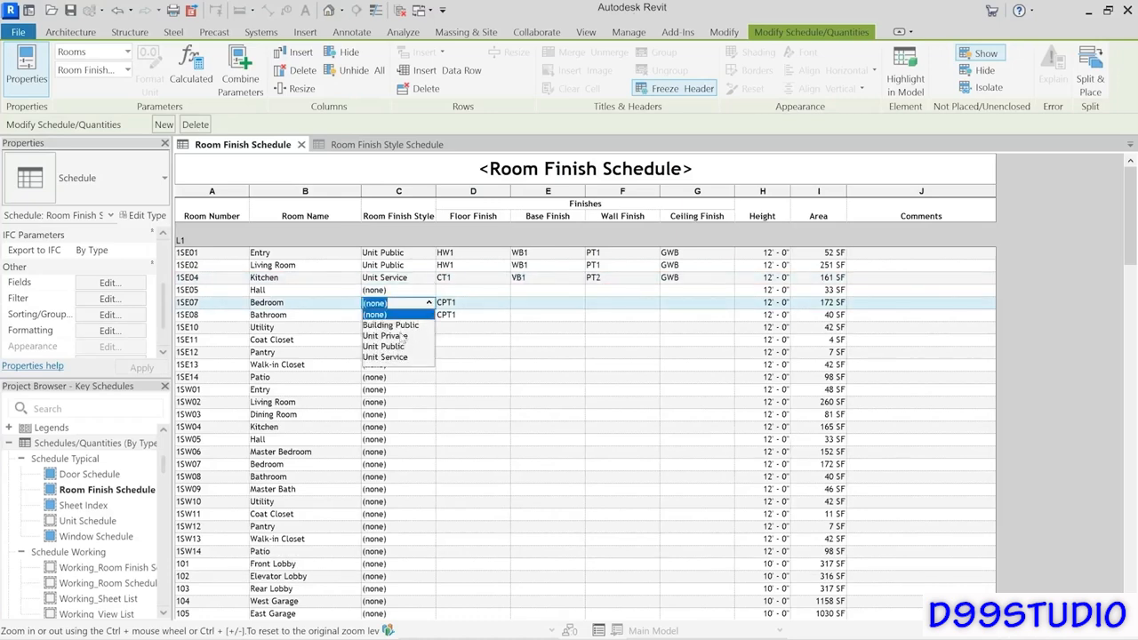
click(396, 336)
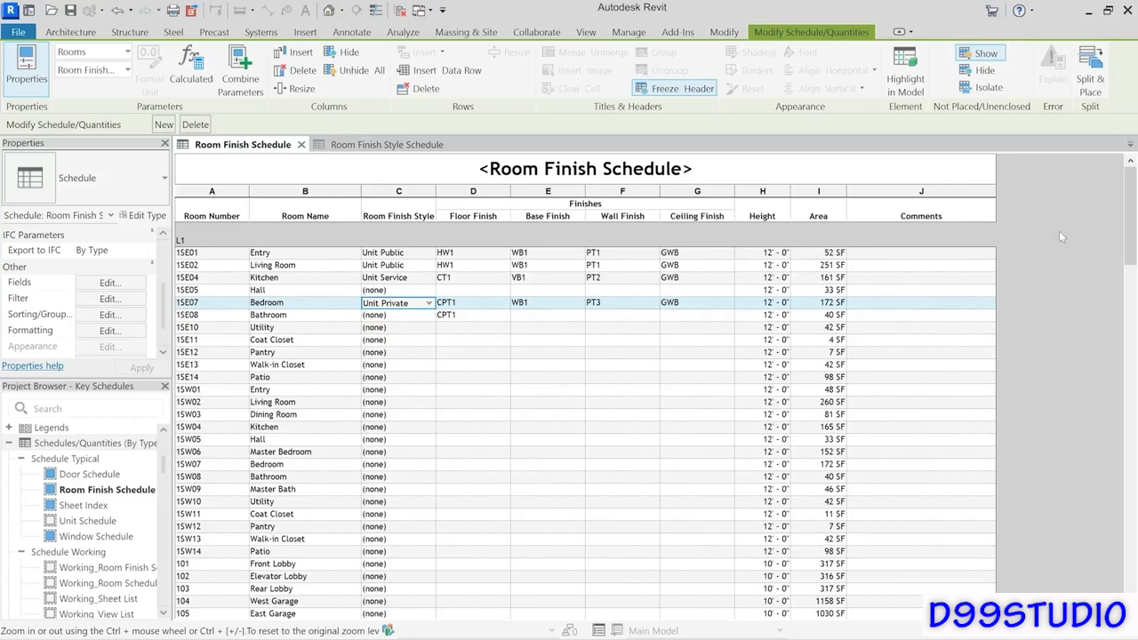
Step: Open the Working_Room Schedule and compare its rows grouped by room name with the Room Finish Schedule
mouse_move(1126, 201)
mouse_down()
mouse_move(1128, 338)
mouse_move(1128, 203)
mouse_up()
drag(163, 462, 164, 463)
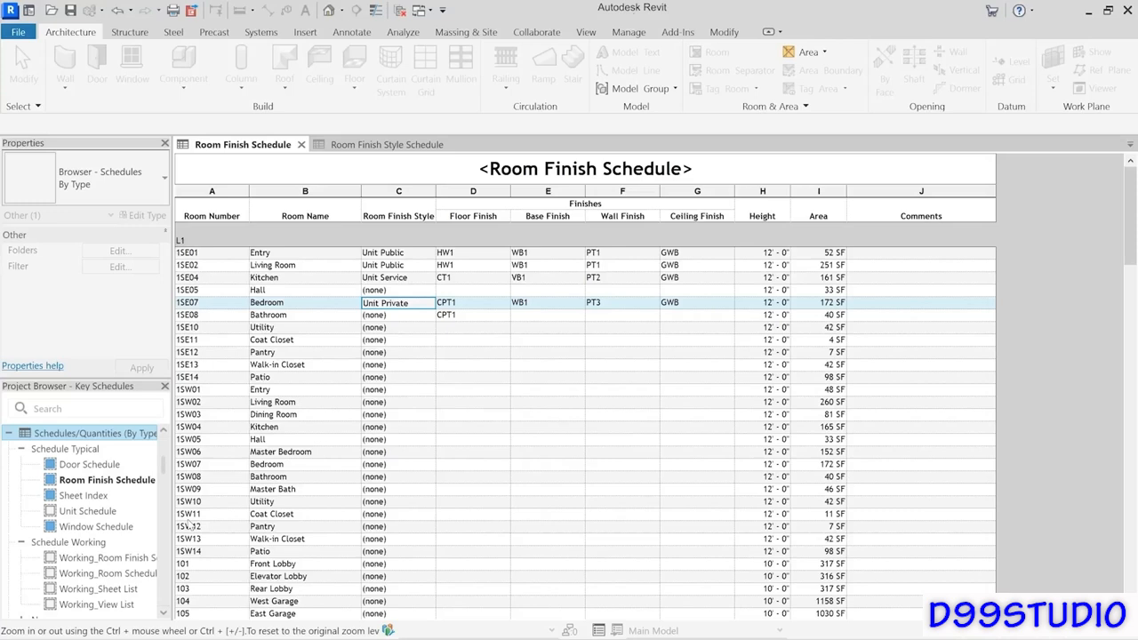
click(82, 576)
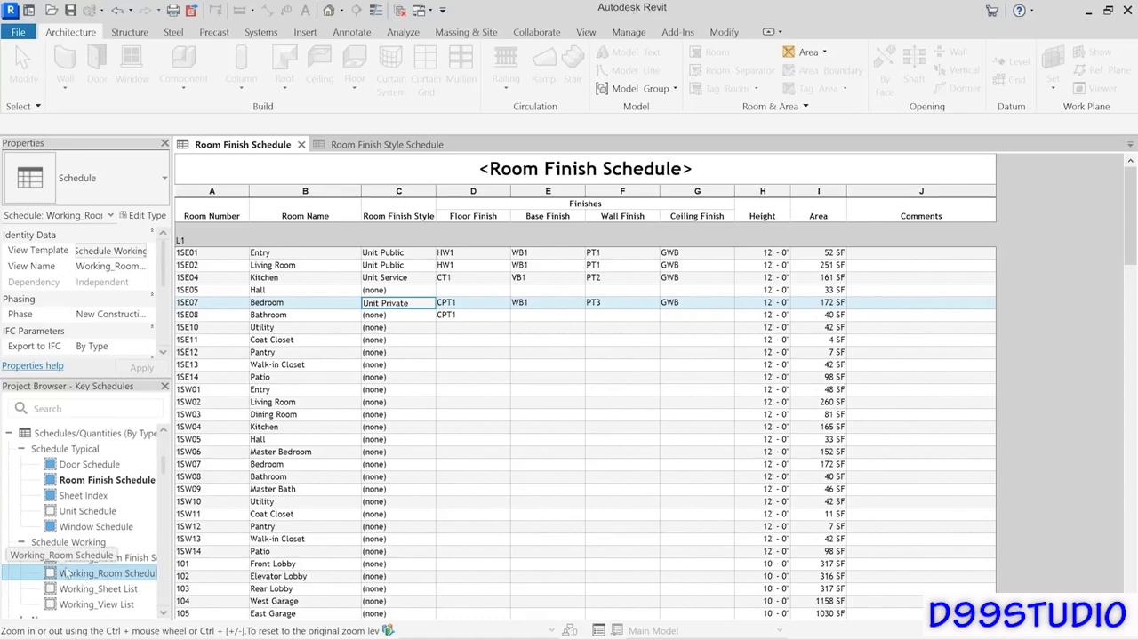
double_click(72, 577)
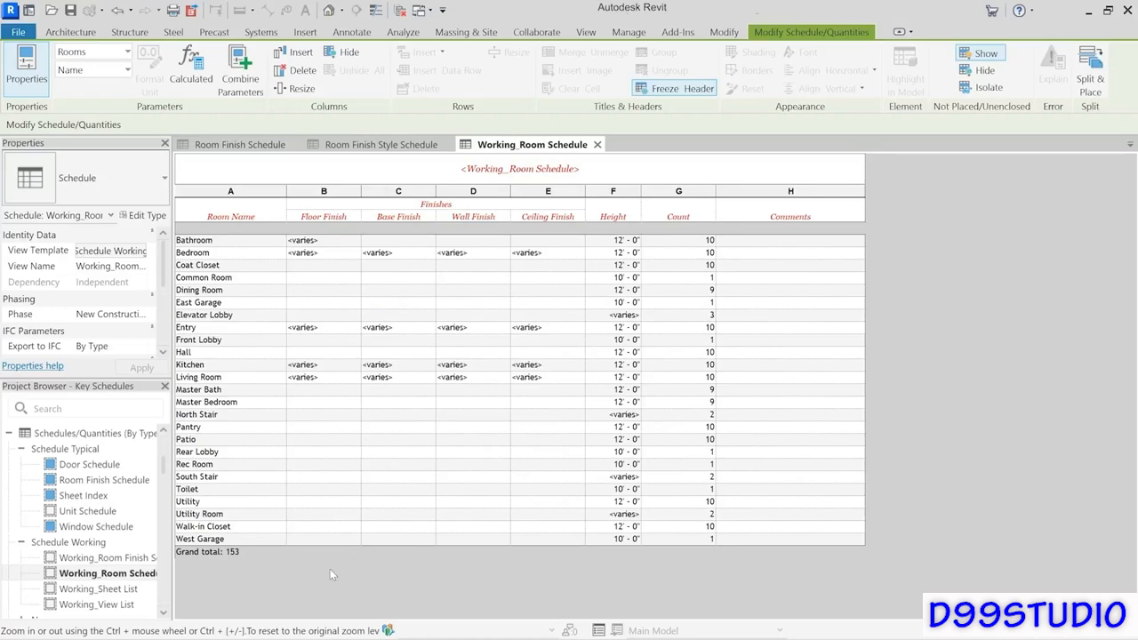
click(225, 144)
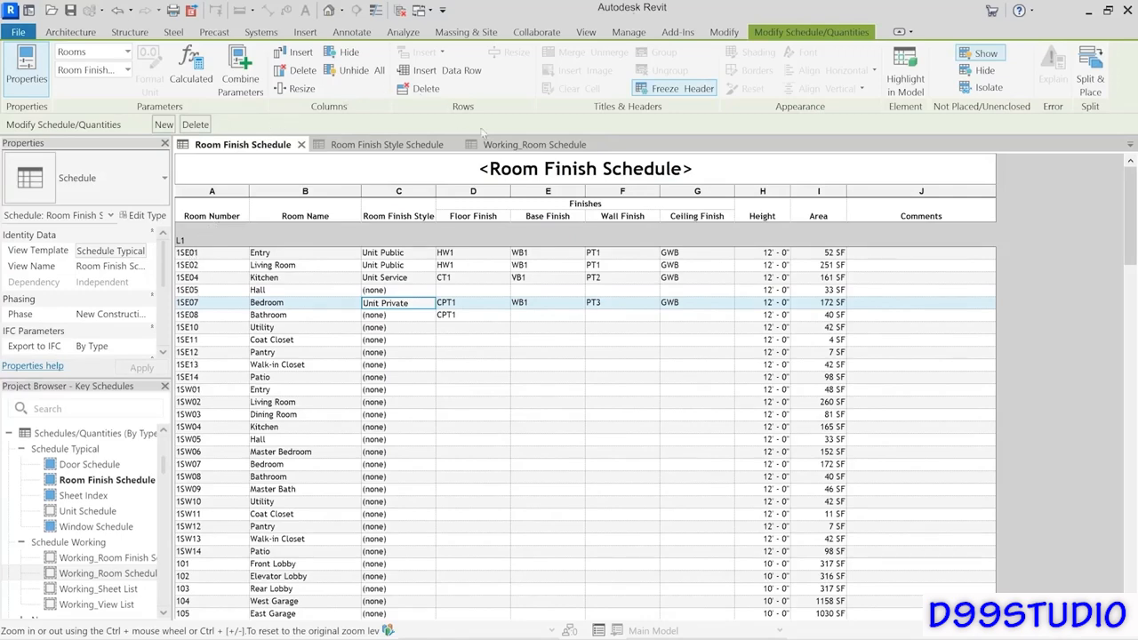
click(503, 145)
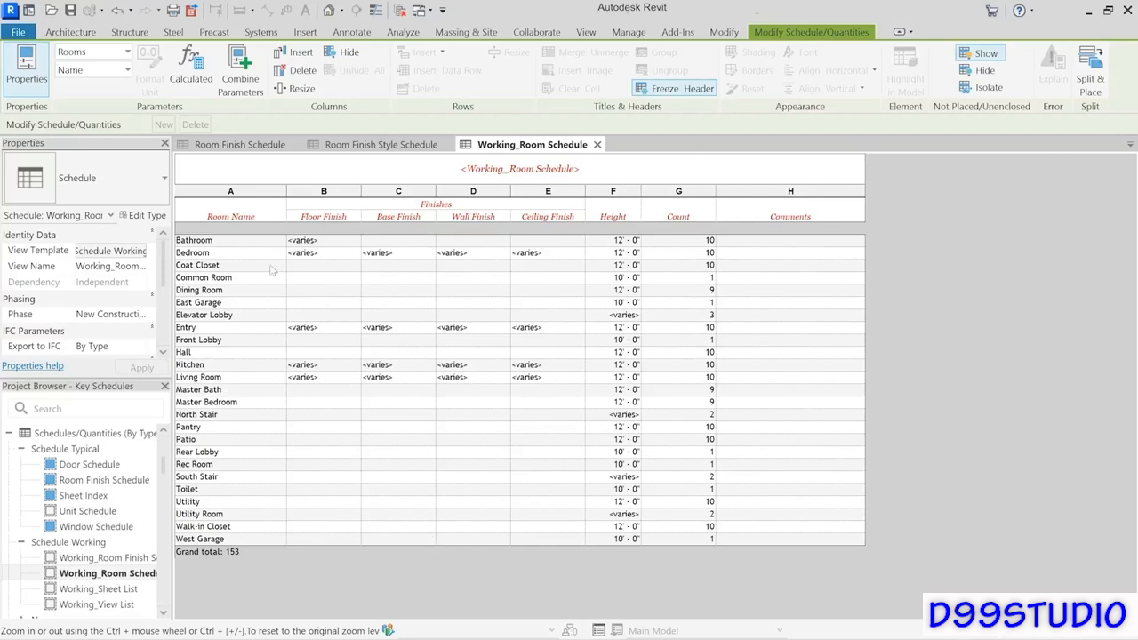
click(215, 242)
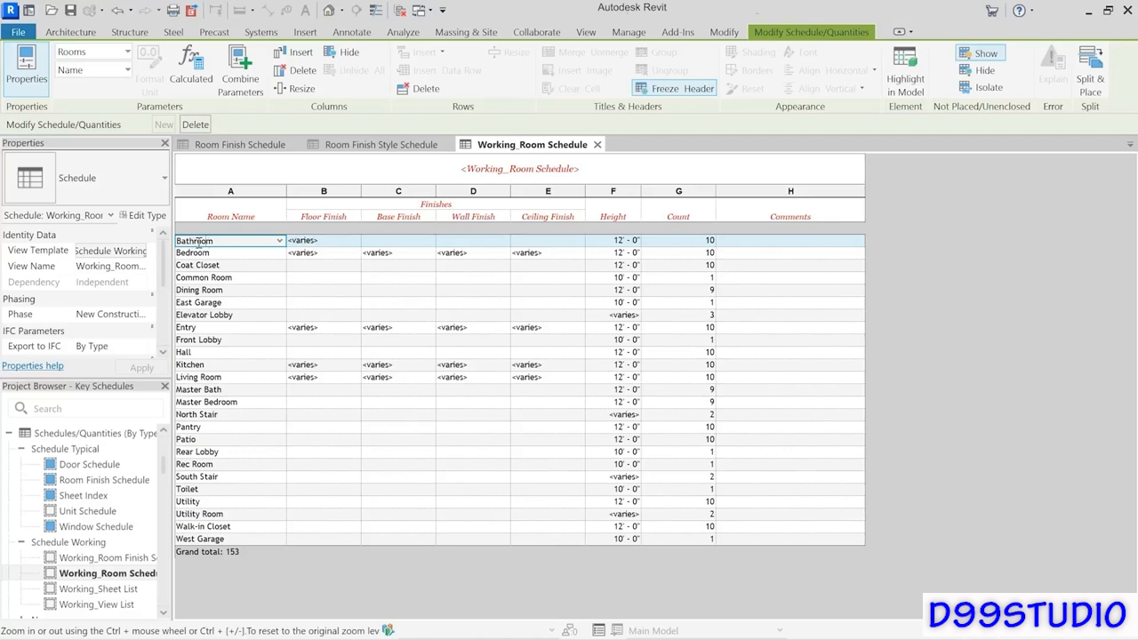
click(679, 241)
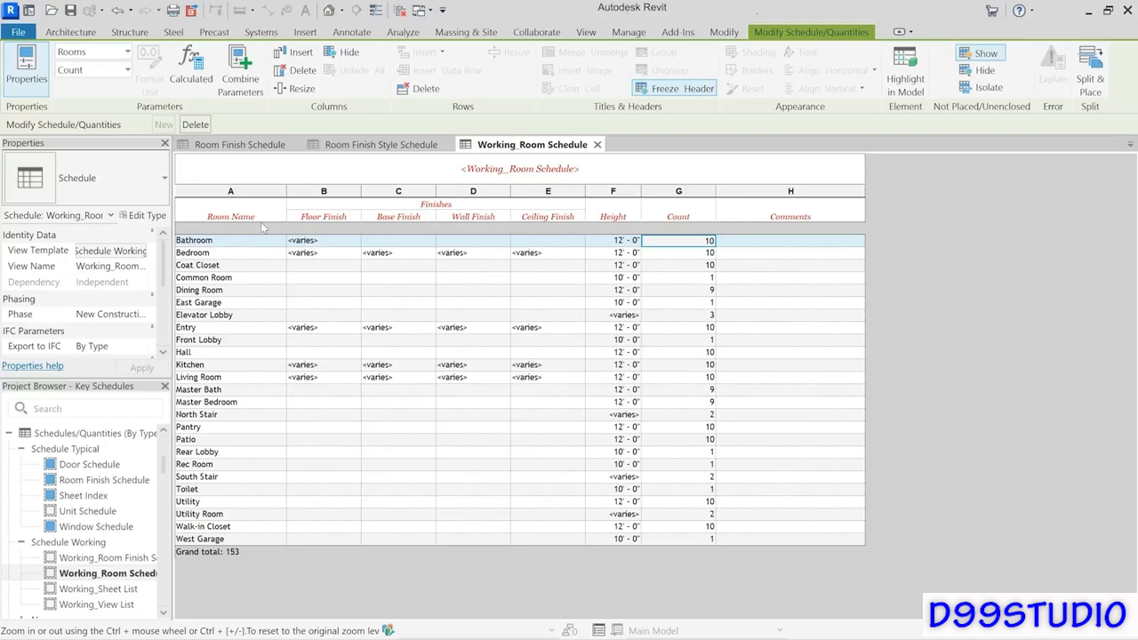
Step: Add the Room Finish Style field to the Working_Room Schedule, directly after the Name field
click(165, 264)
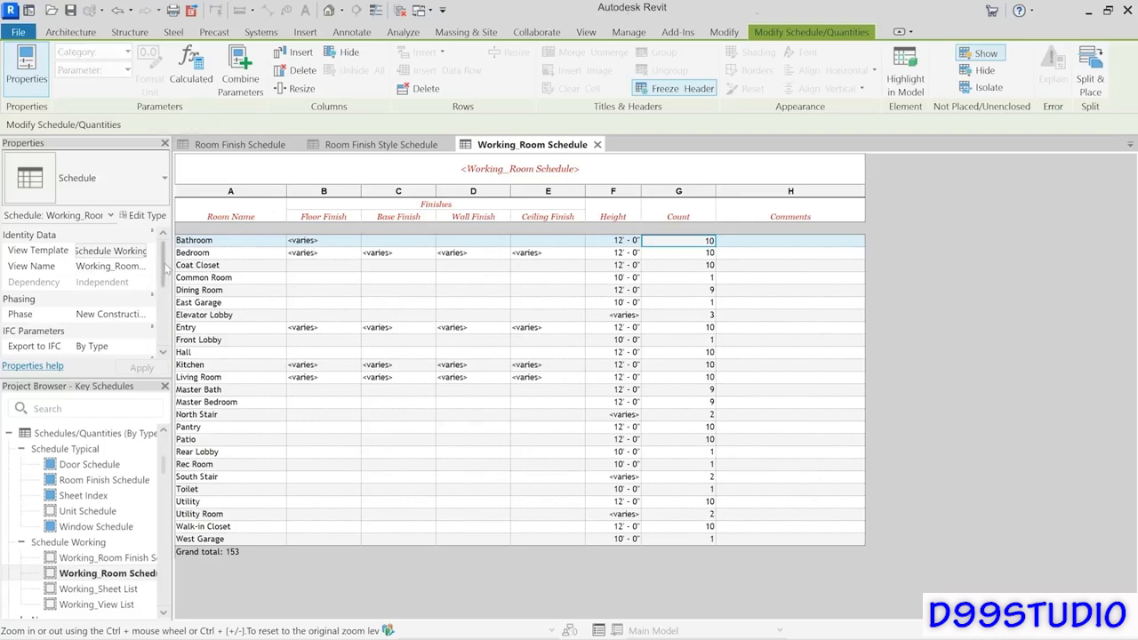
scroll(165, 253, down, 2)
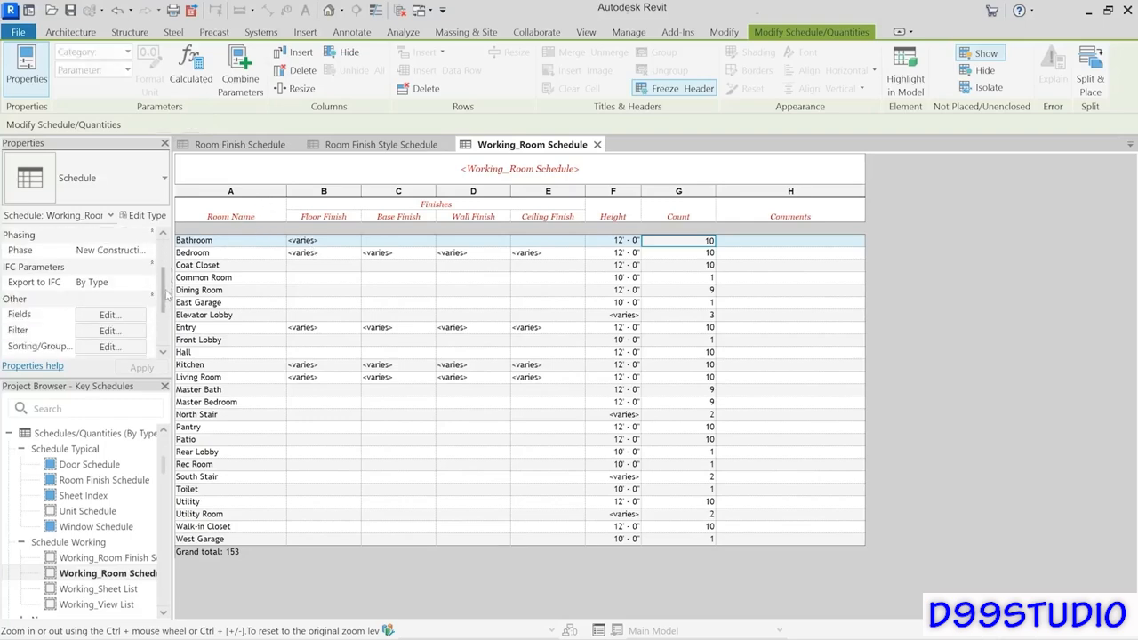
click(104, 315)
click(745, 214)
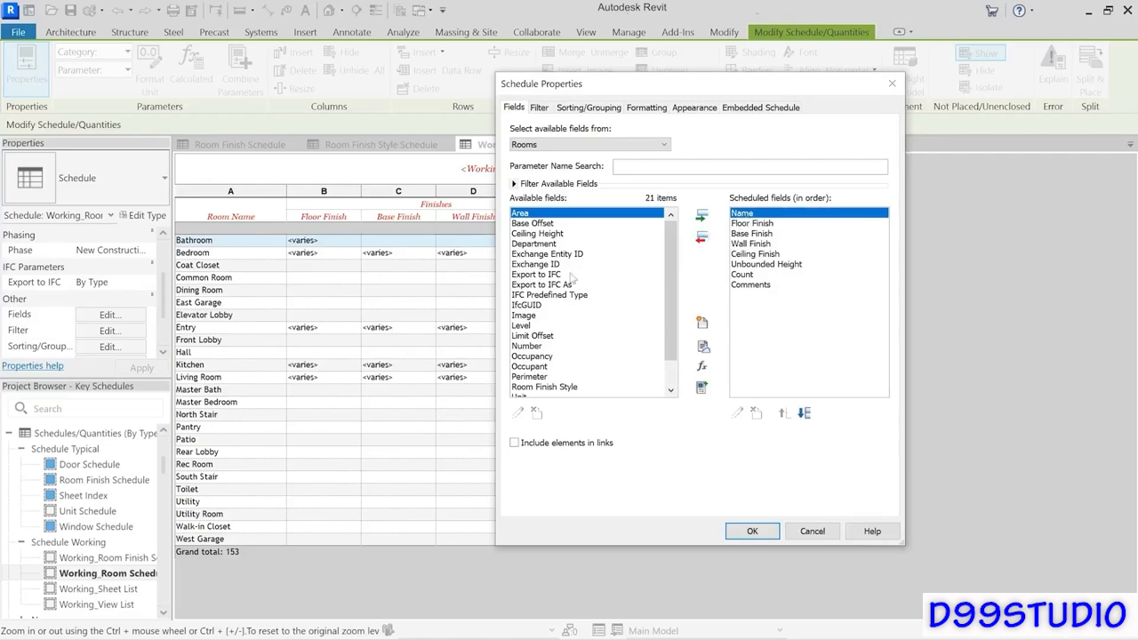
click(541, 387)
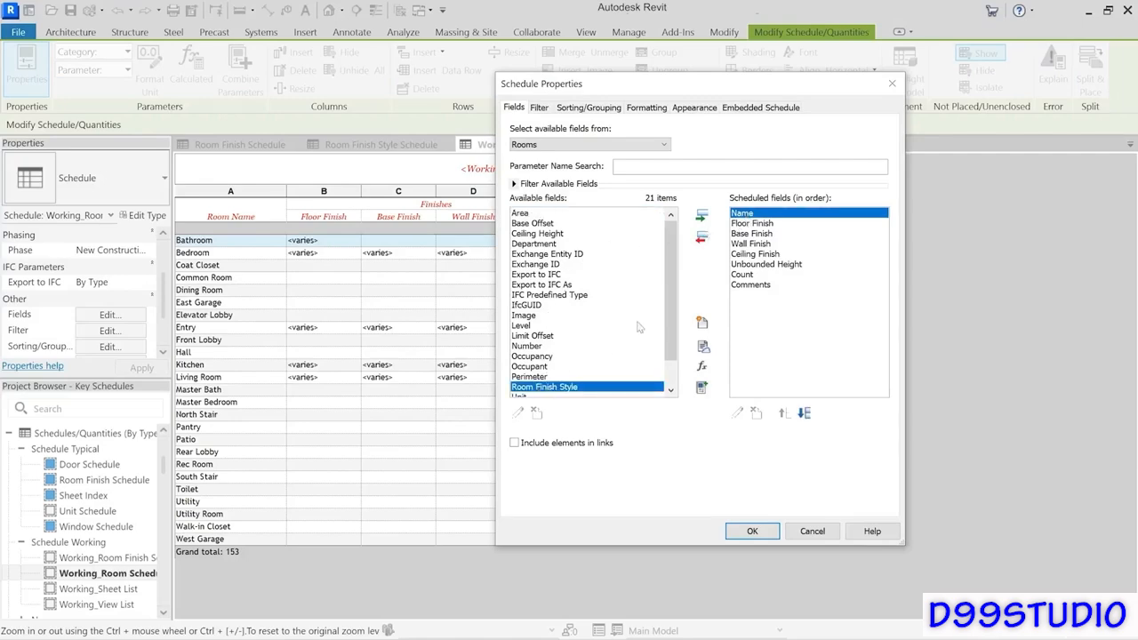
click(701, 216)
click(772, 531)
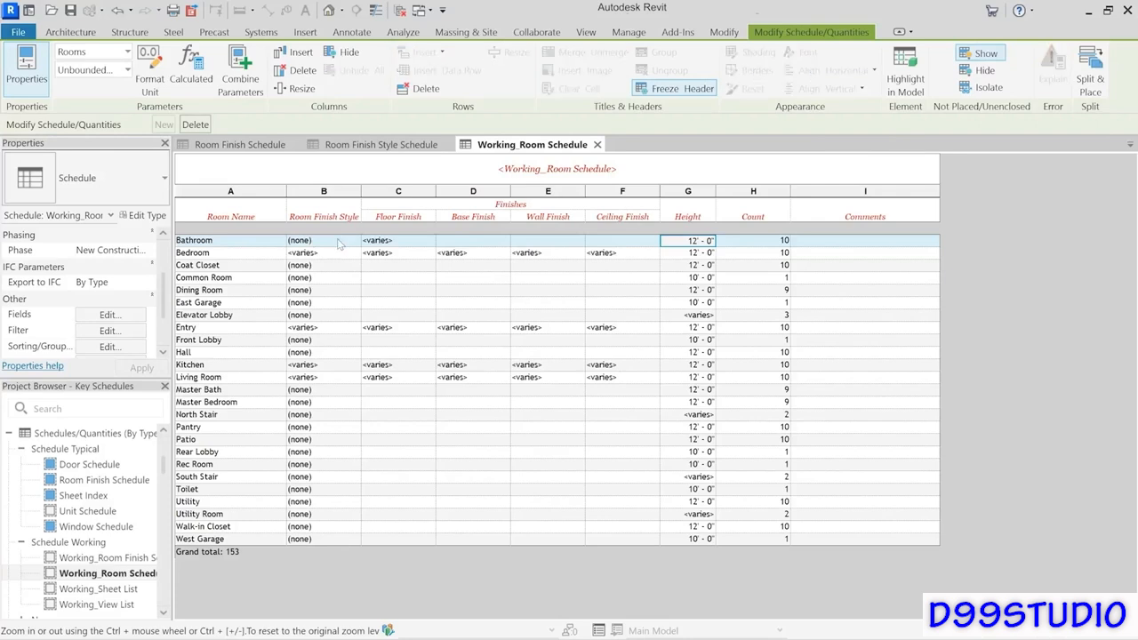
Step: Assign the Unit Service finish style to the Bathroom row of the Working_Room Schedule
click(338, 242)
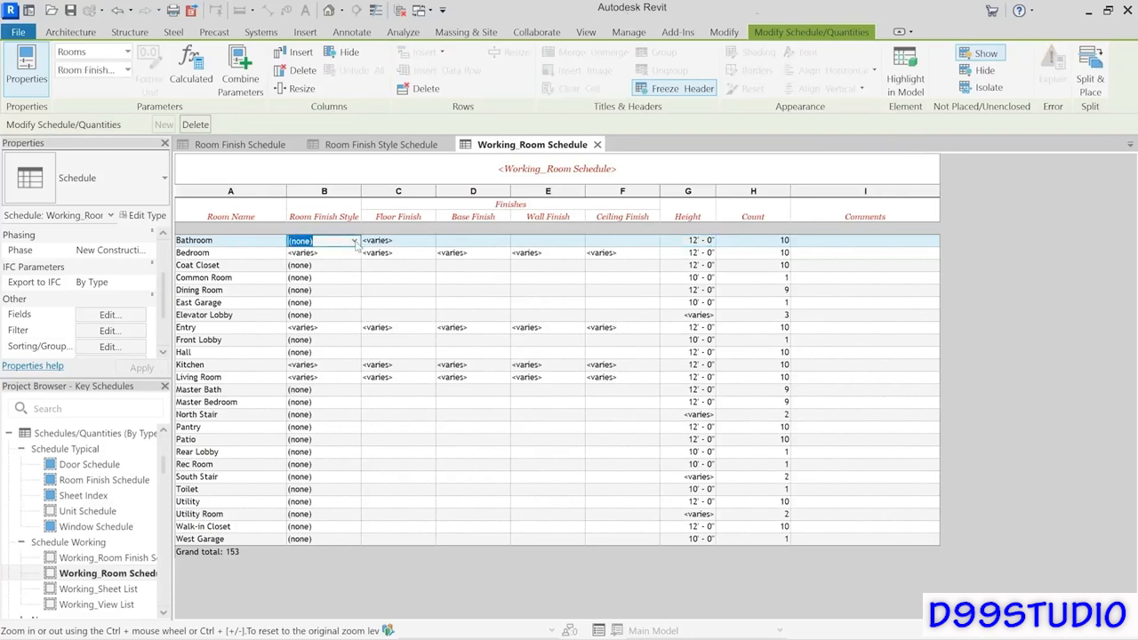
click(353, 241)
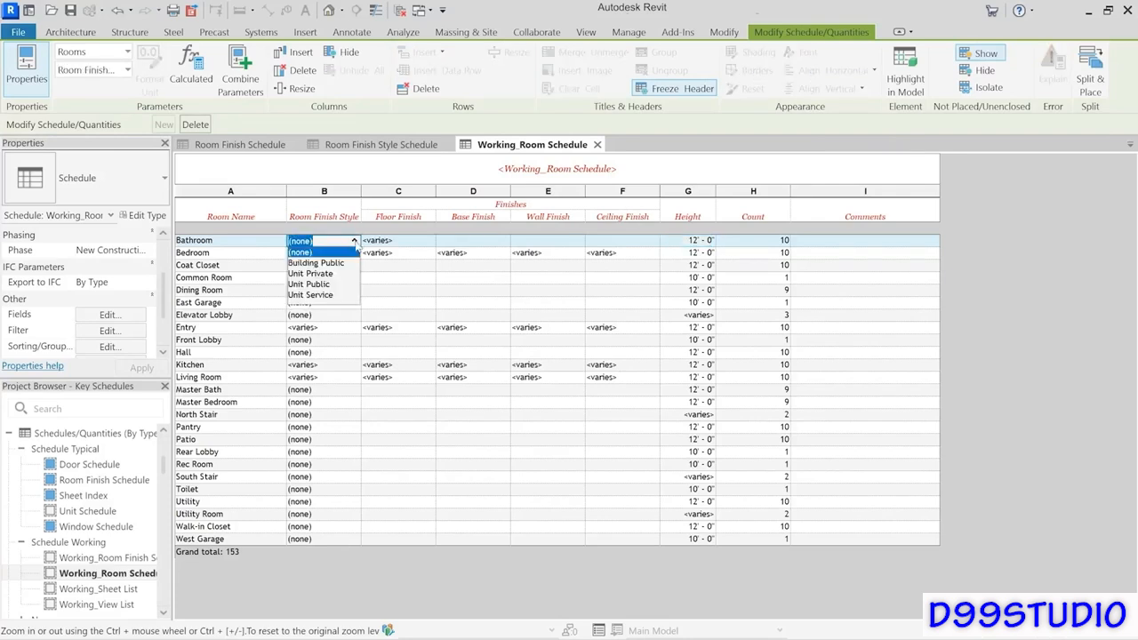
click(326, 296)
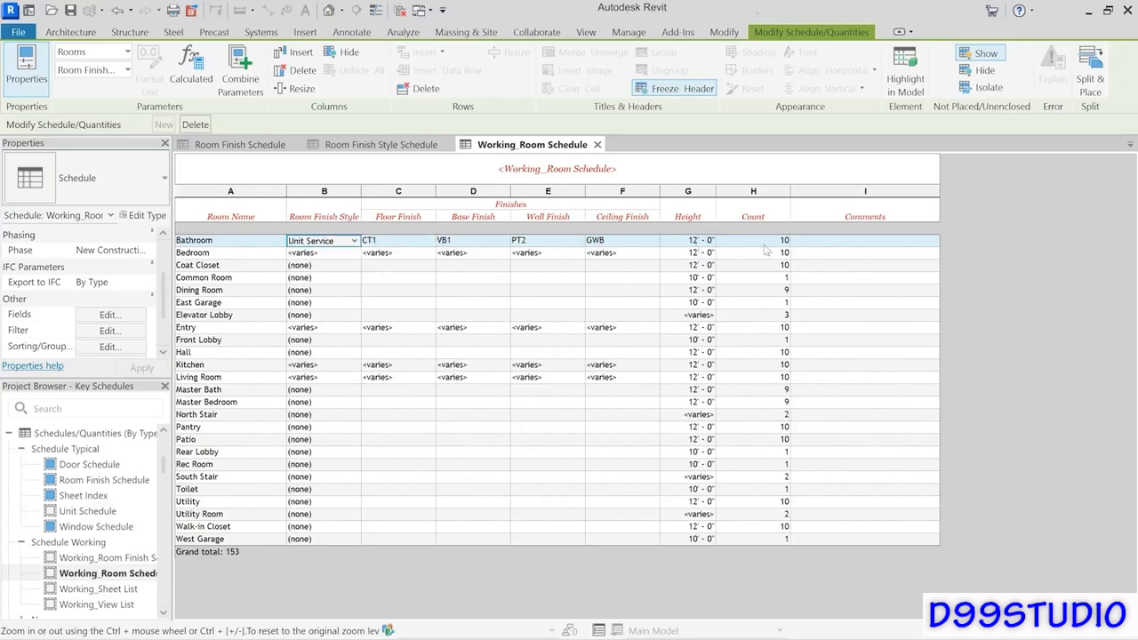
Step: Assign the Unit Private finish style to the Bedroom row and Unit Public to the Dining Room row
click(349, 256)
click(353, 254)
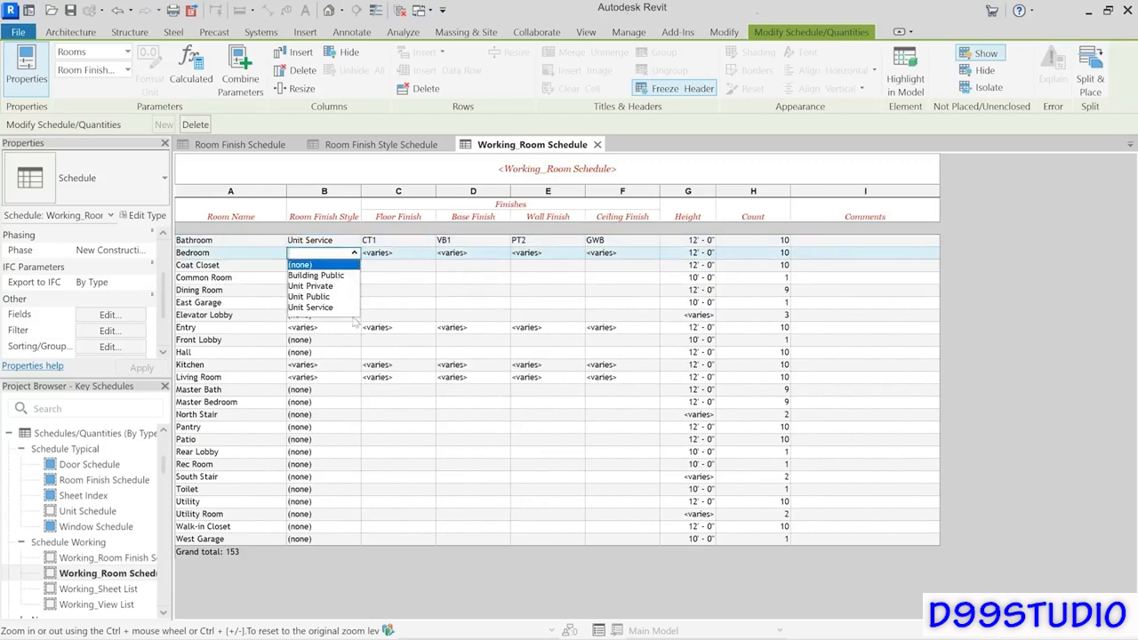
click(340, 291)
click(354, 290)
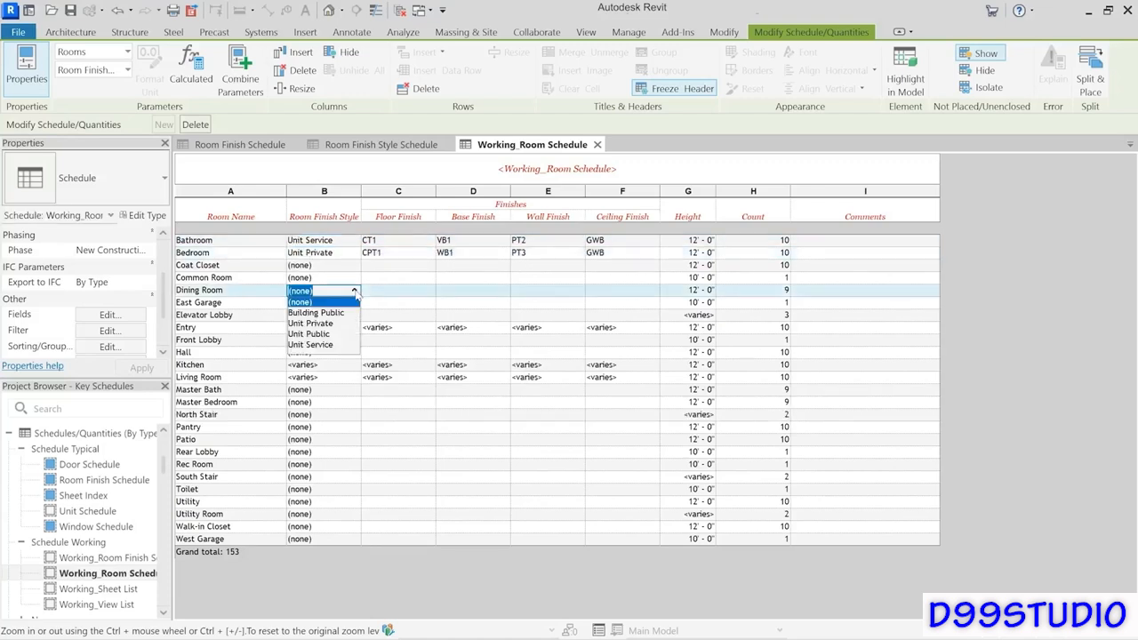
click(339, 335)
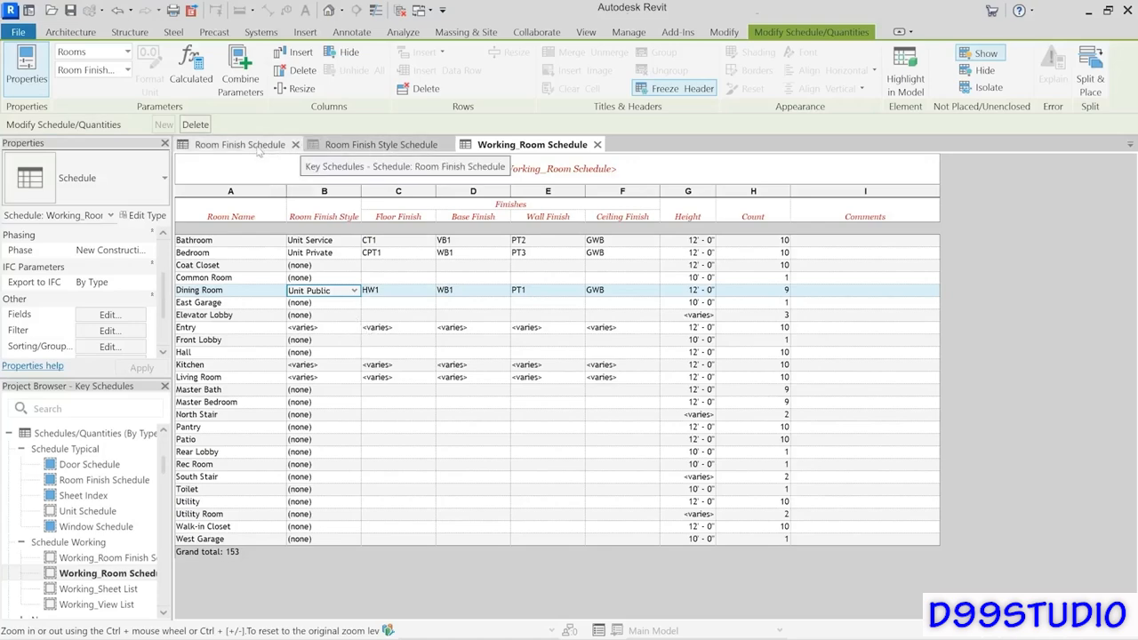
Step: Check the bathroom, bedroom and dining room finishes across all levels of the Room Finish Schedule, and return to the Working_Room Schedule
click(271, 151)
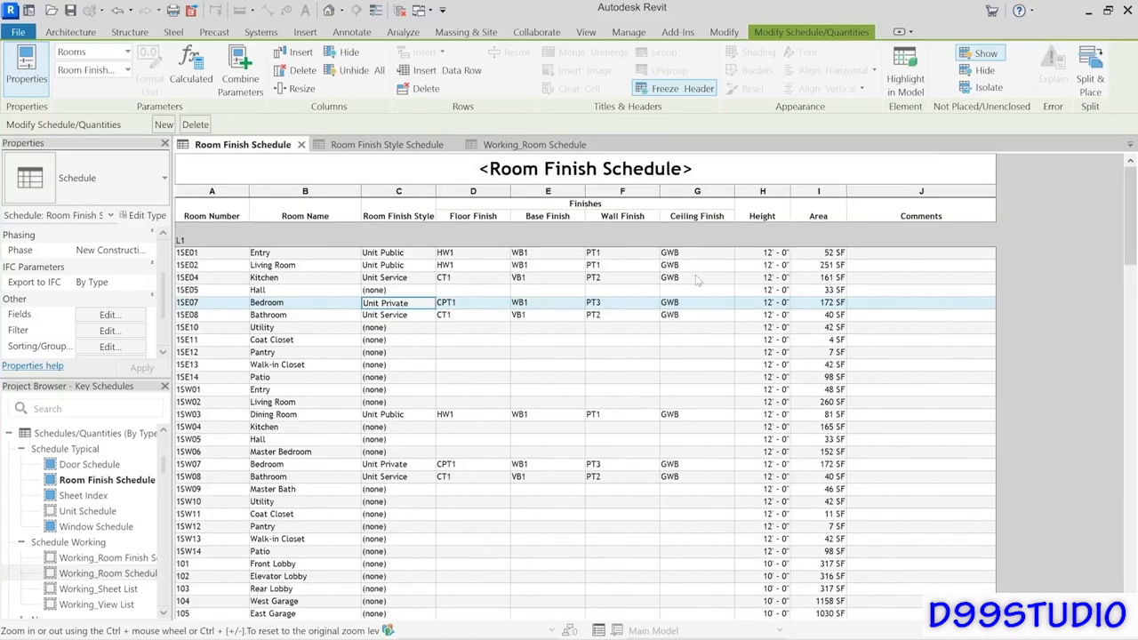
scroll(712, 313, down, 5)
scroll(712, 313, down, 12)
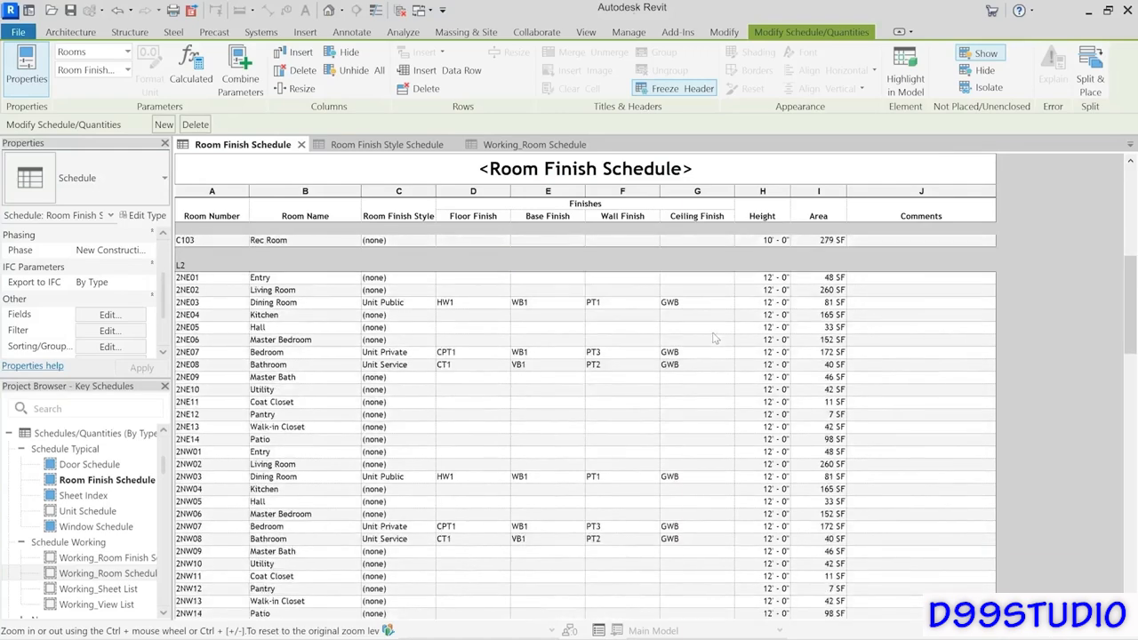
scroll(716, 344, down, 10)
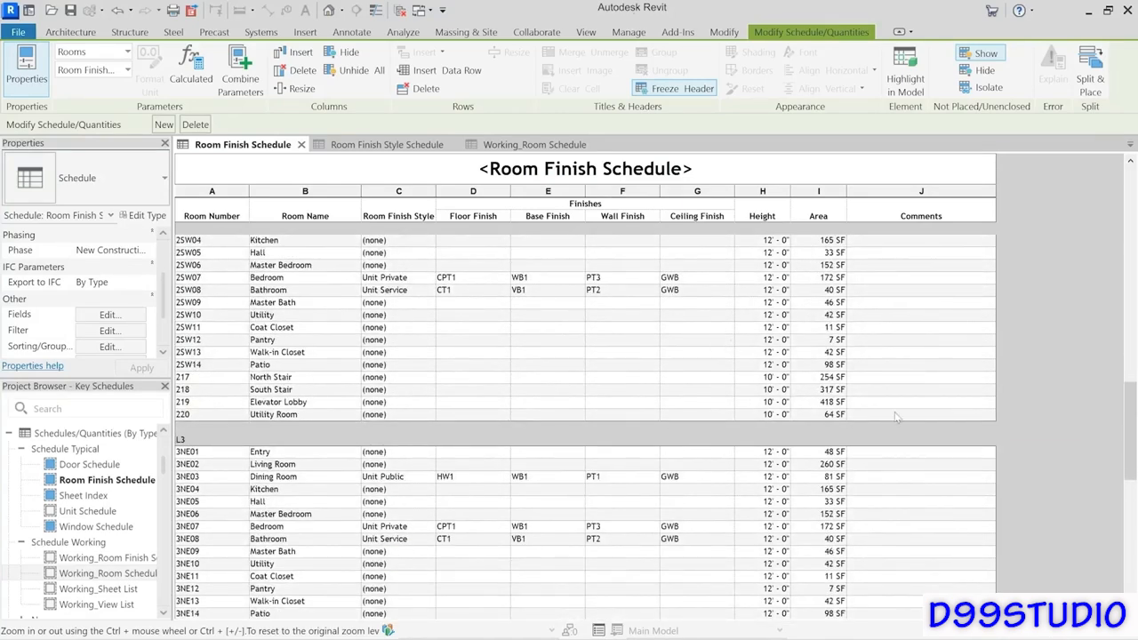
drag(1132, 393, 1133, 377)
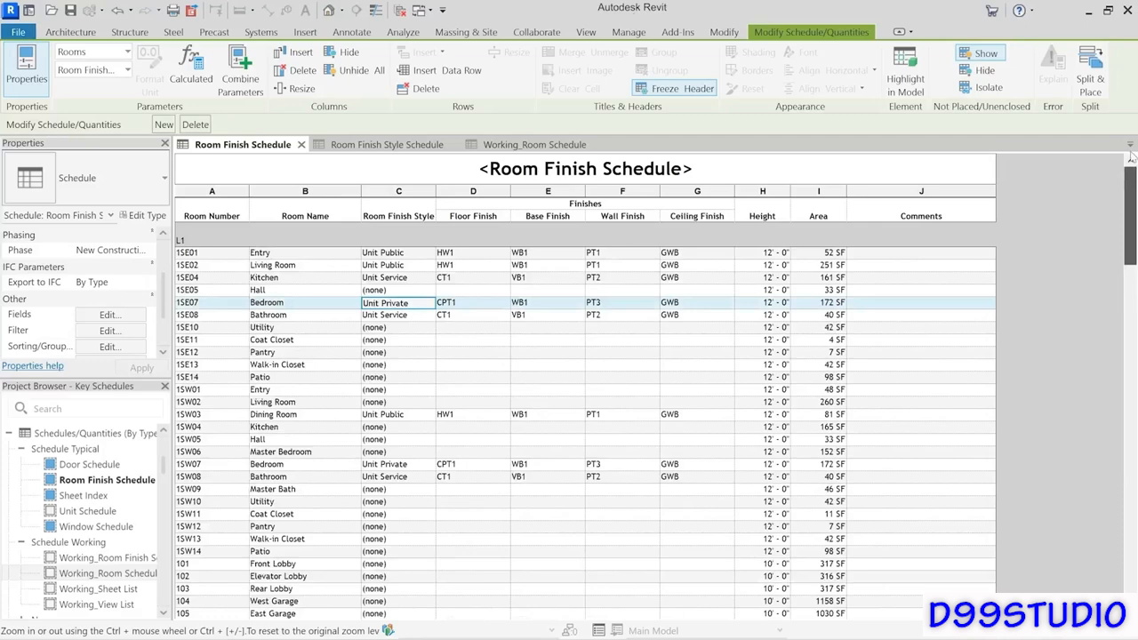
click(500, 145)
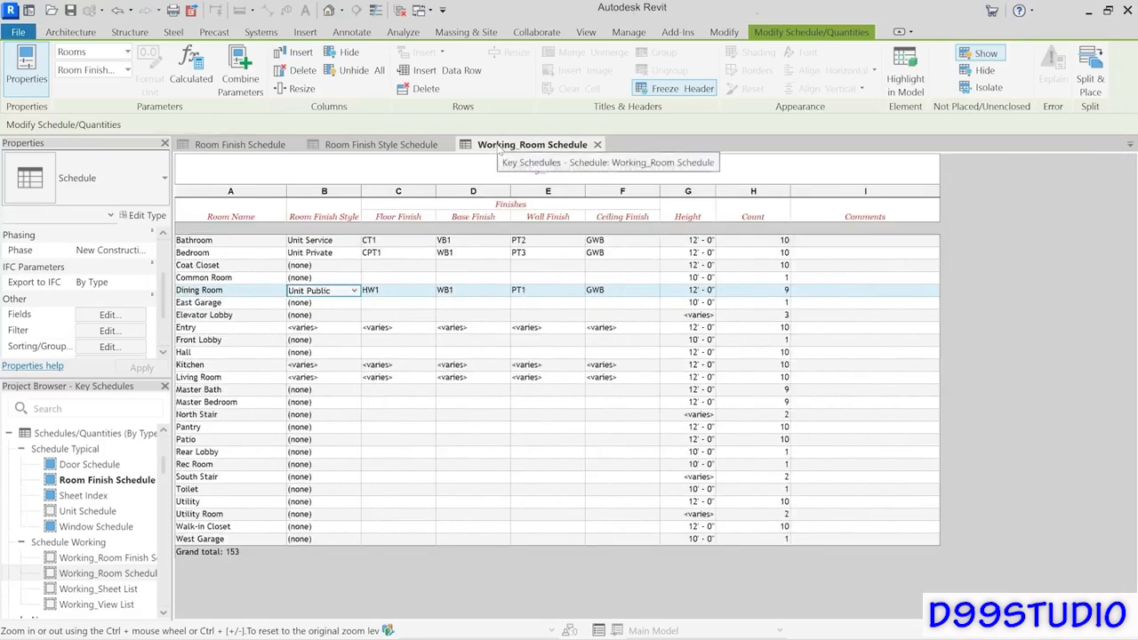
click(230, 306)
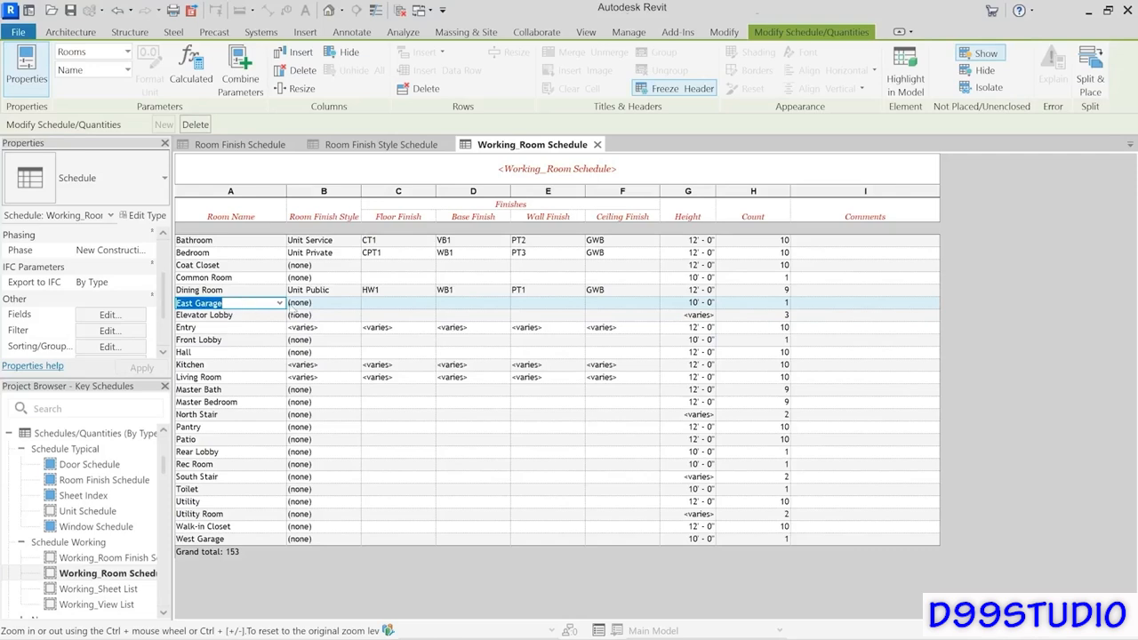
click(353, 308)
click(354, 304)
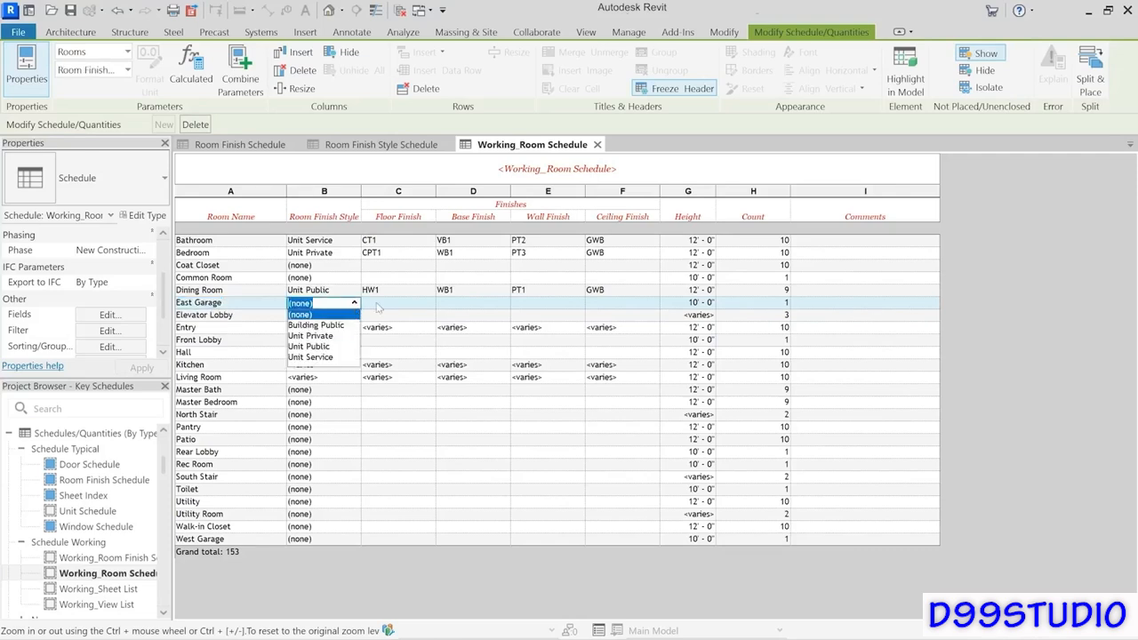
click(377, 303)
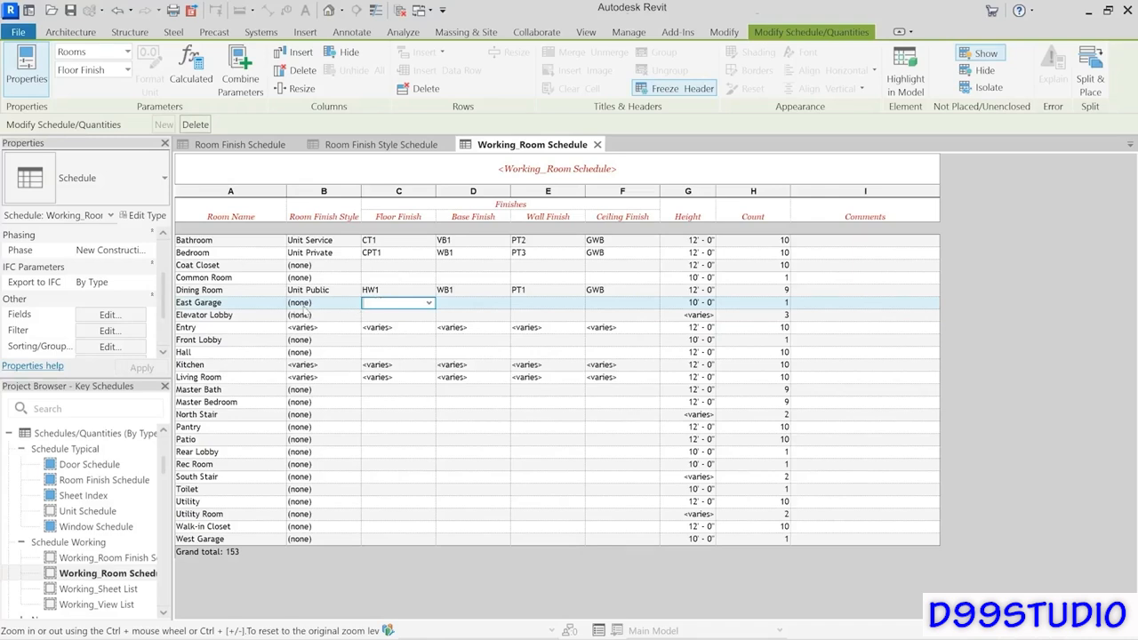
click(402, 294)
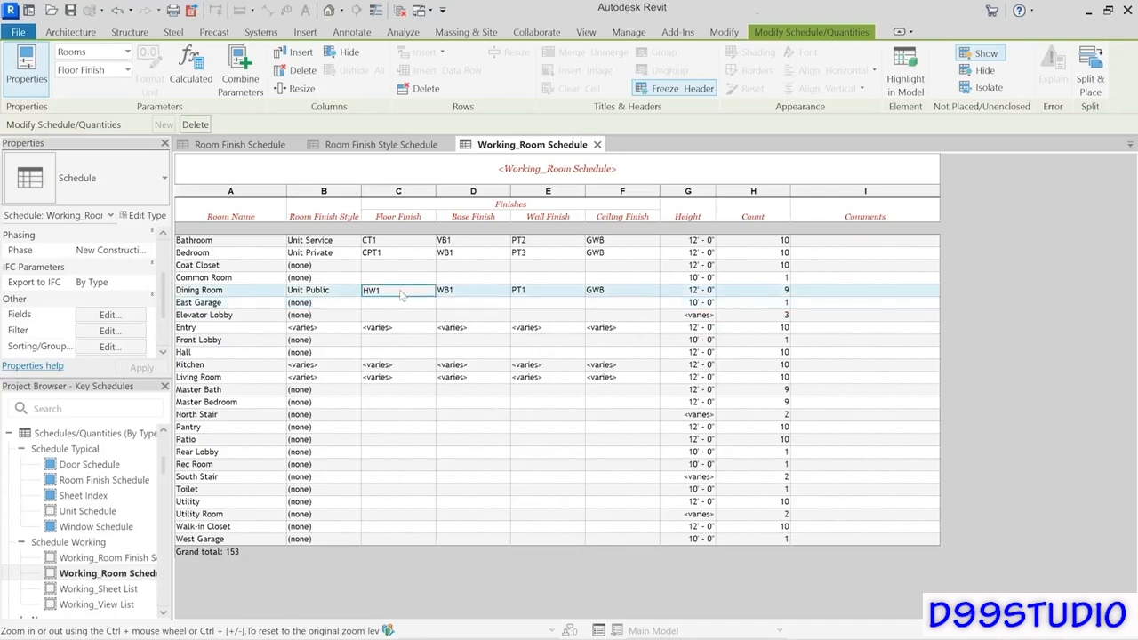
Step: Enter CONC as the East Garage's floor finish and -- as its base finish
click(392, 303)
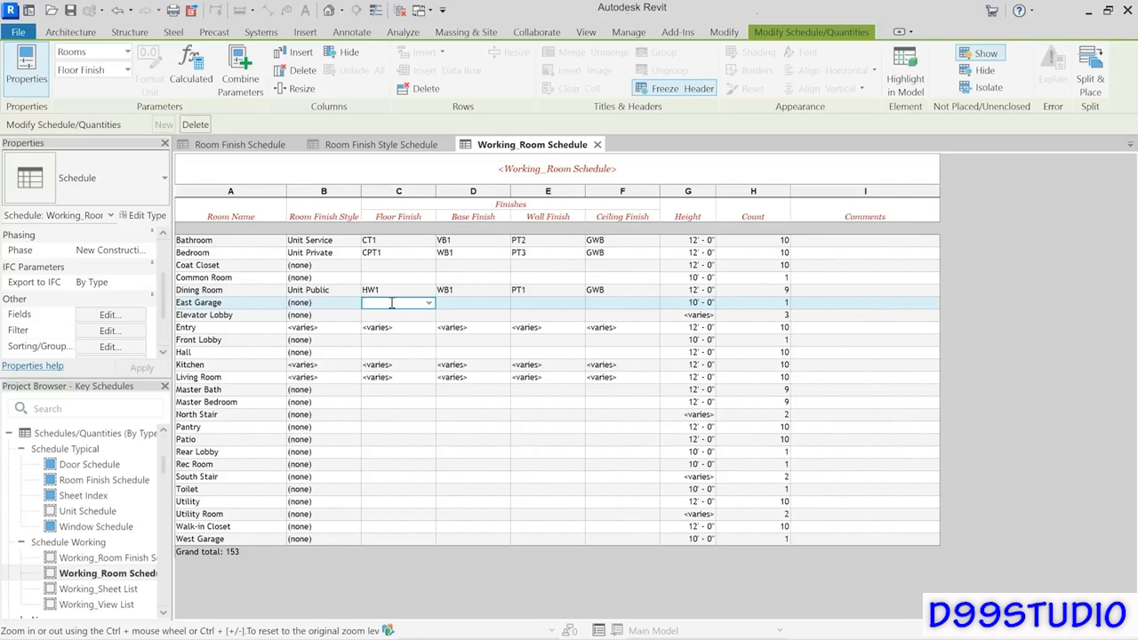
text(CONC)
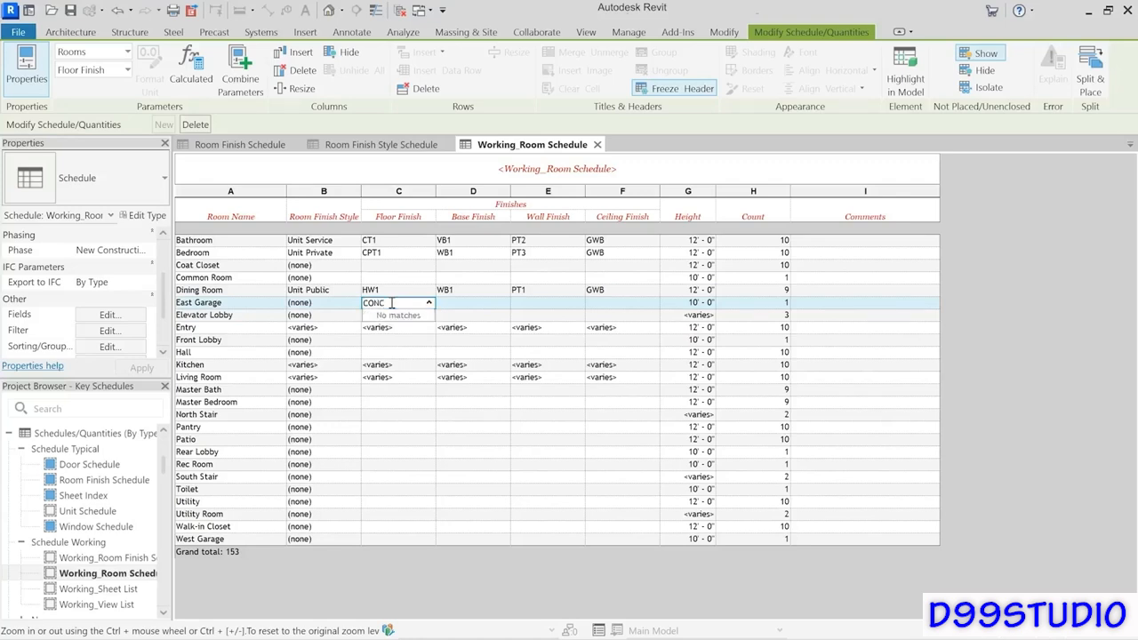
key(Tab)
text(-)
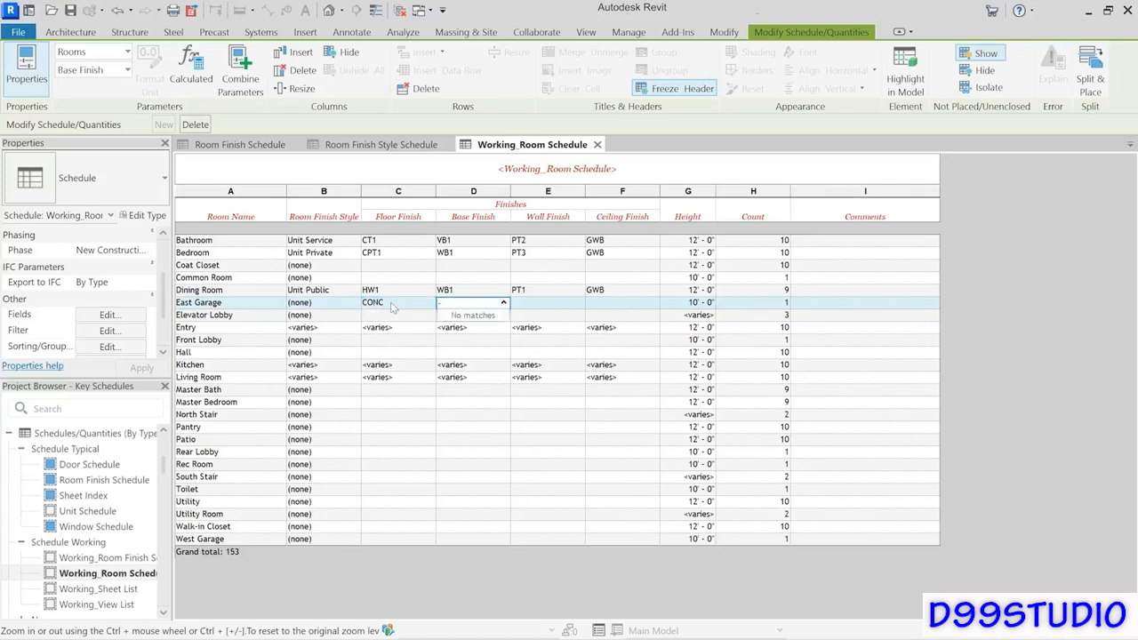
key(Tab)
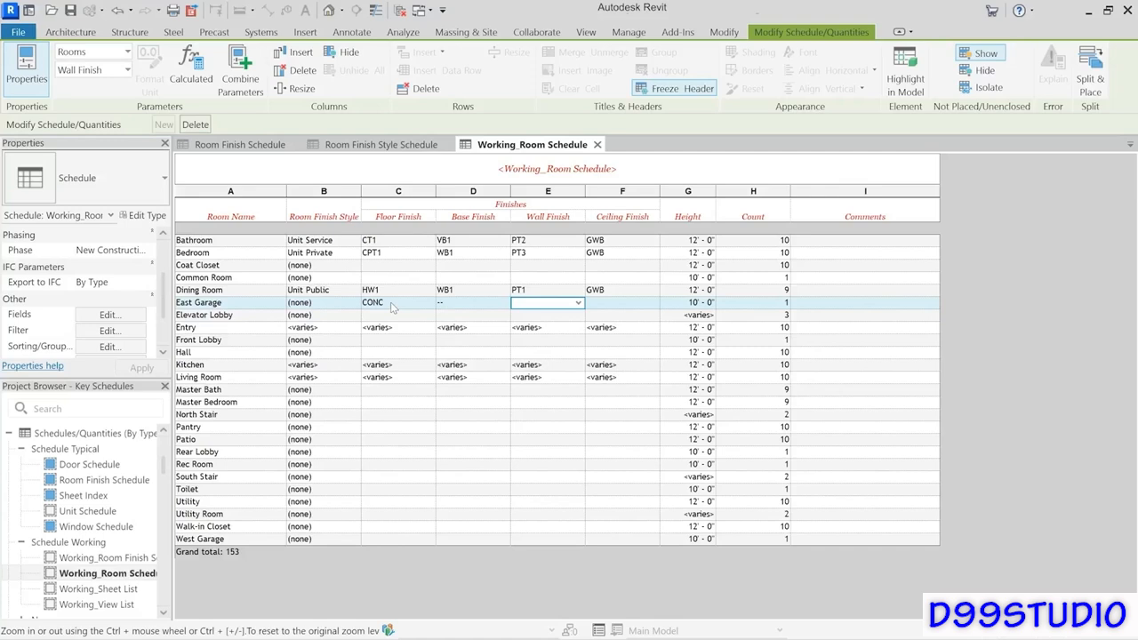
Step: Enter UNFINISHED as the East Garage's wall finish and OPEN as its ceiling finish
text(UNFIN)
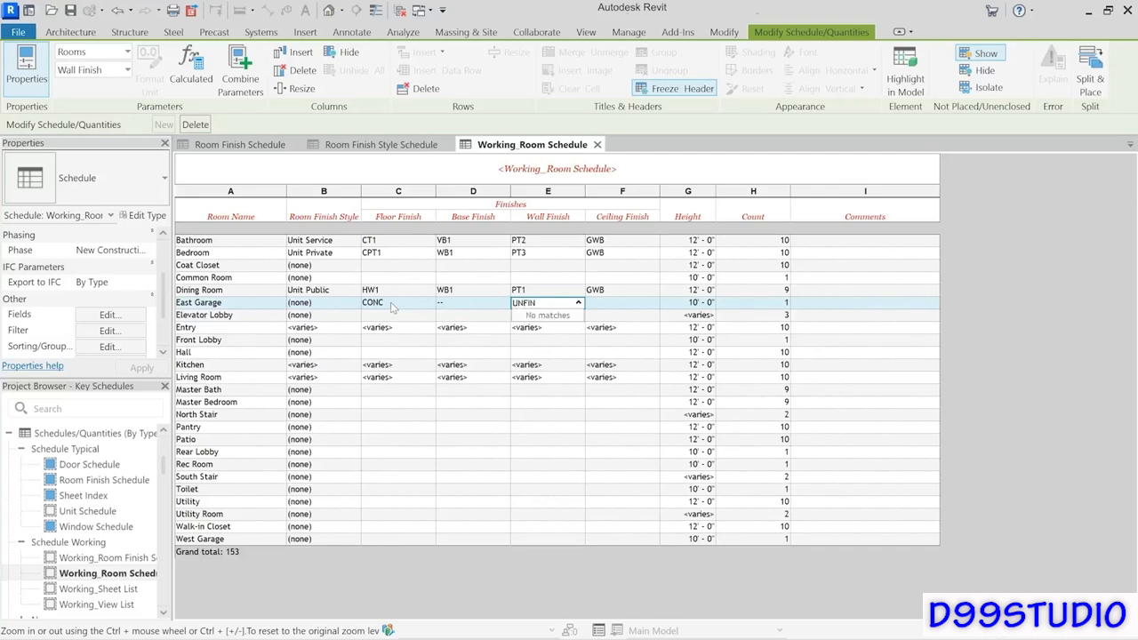
text(ISHED)
key(Return)
key(Tab)
text(PEN)
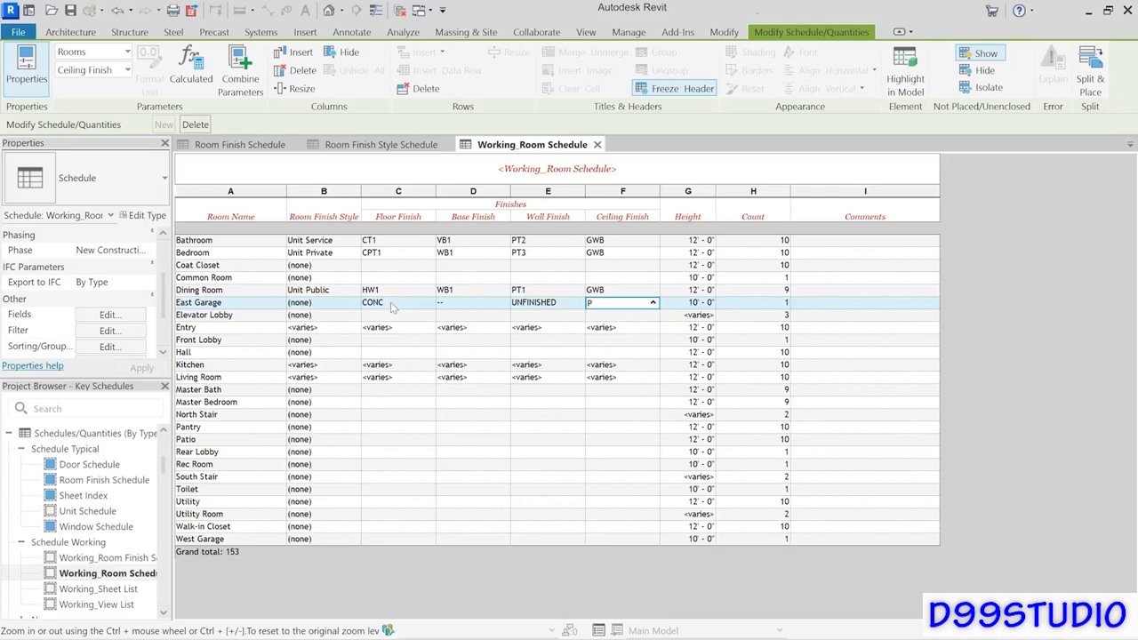
key(BackSpace)
key(BackSpace)
key(BackSpace)
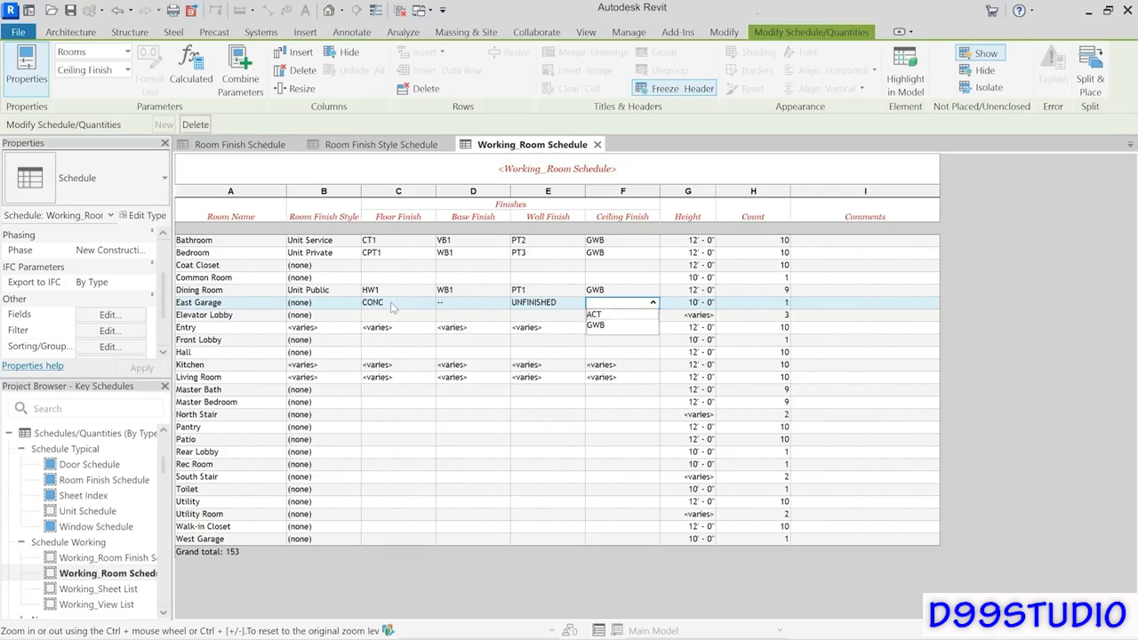
text(OPEN)
key(Return)
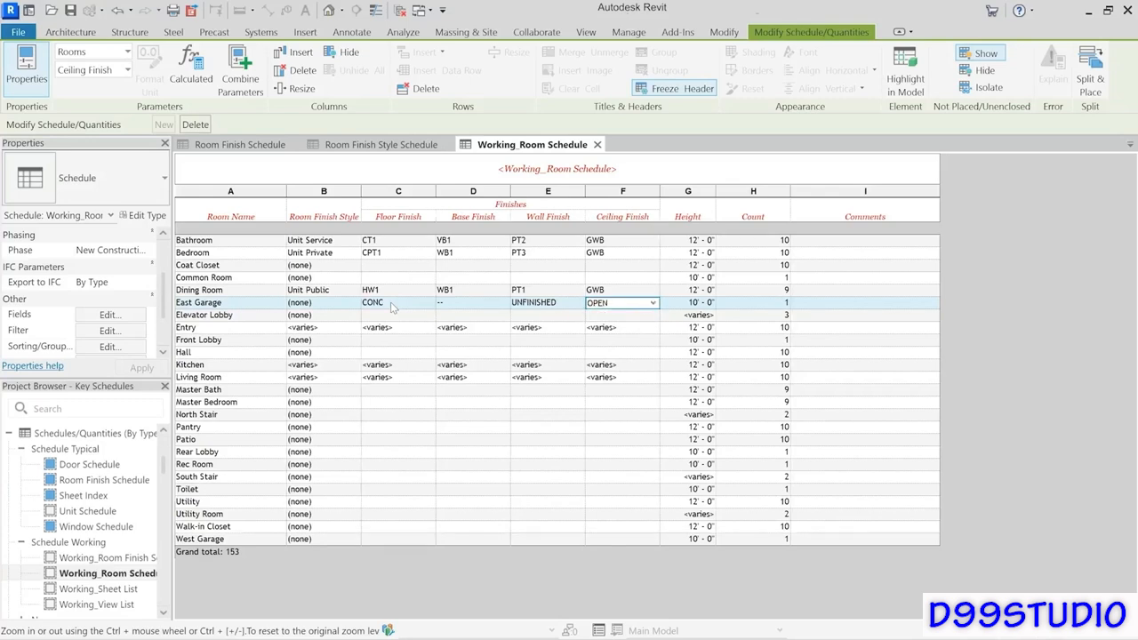
Step: Assign the Unit Service finish style to the Coat Closet row of the Working_Room Schedule
click(330, 265)
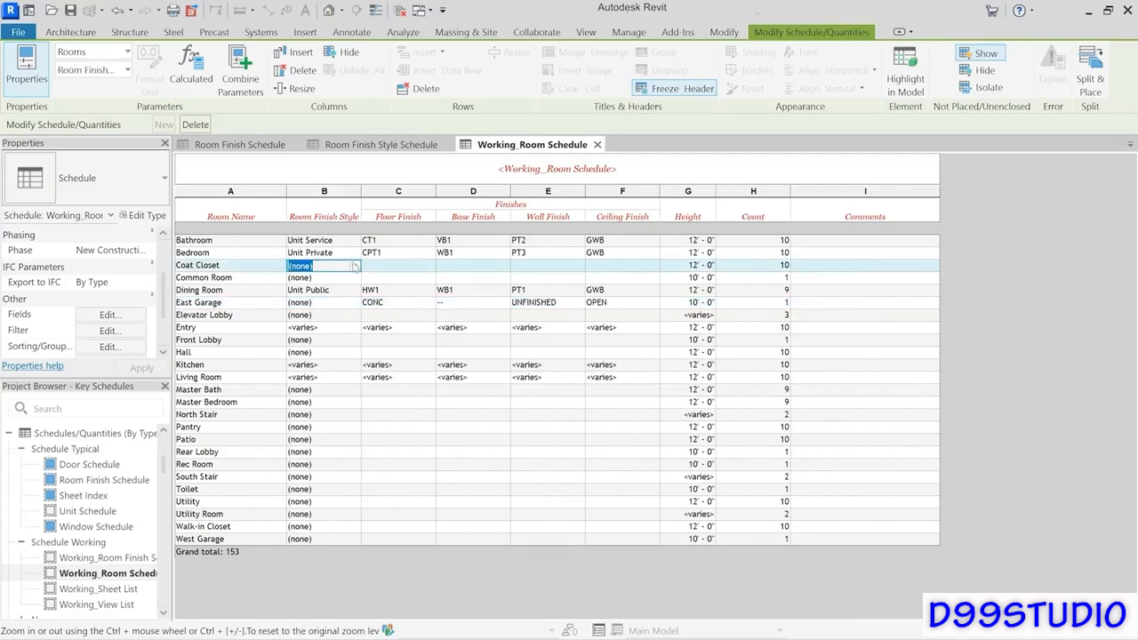
click(354, 266)
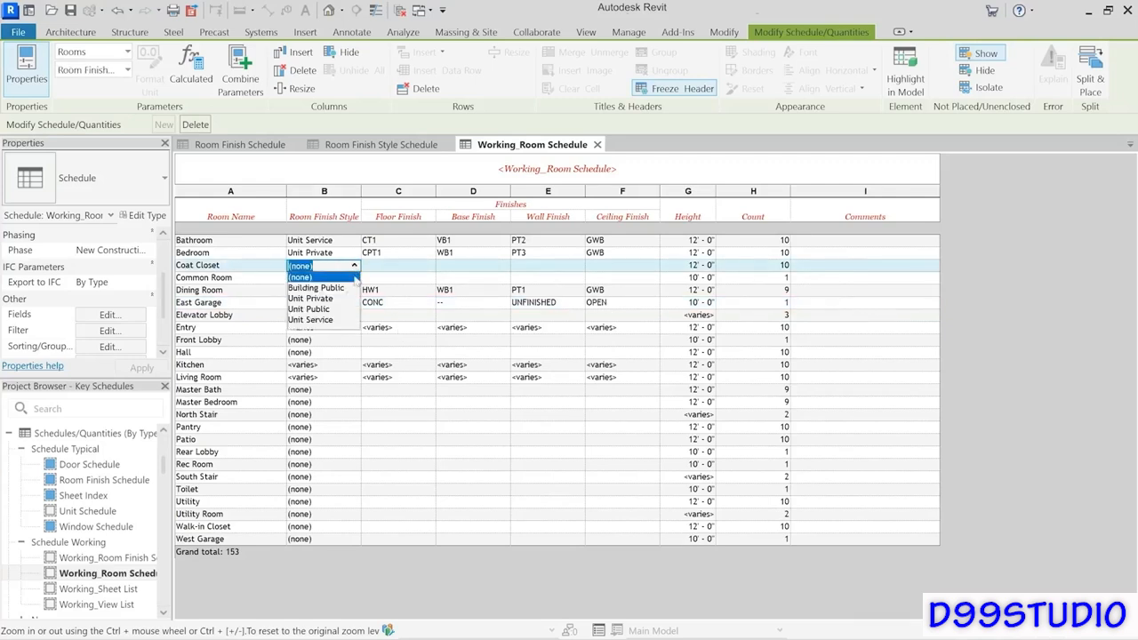
click(310, 319)
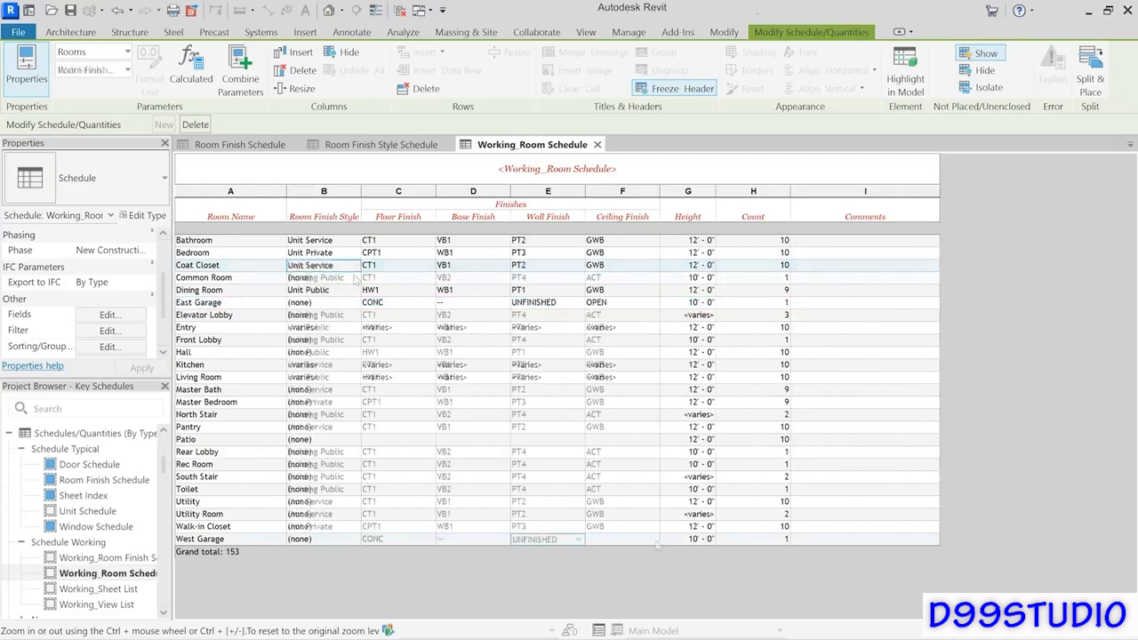
Step: Set the West Garage's ceiling finish to OPEN and review the finishes in the Room Finish Schedule
click(623, 538)
click(653, 540)
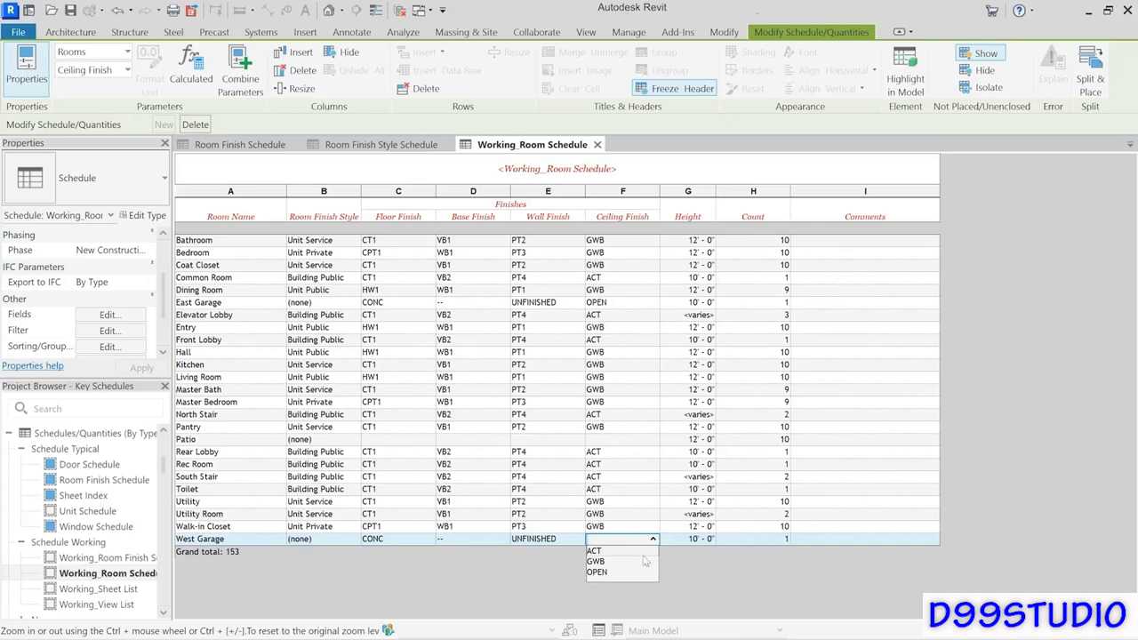
click(620, 573)
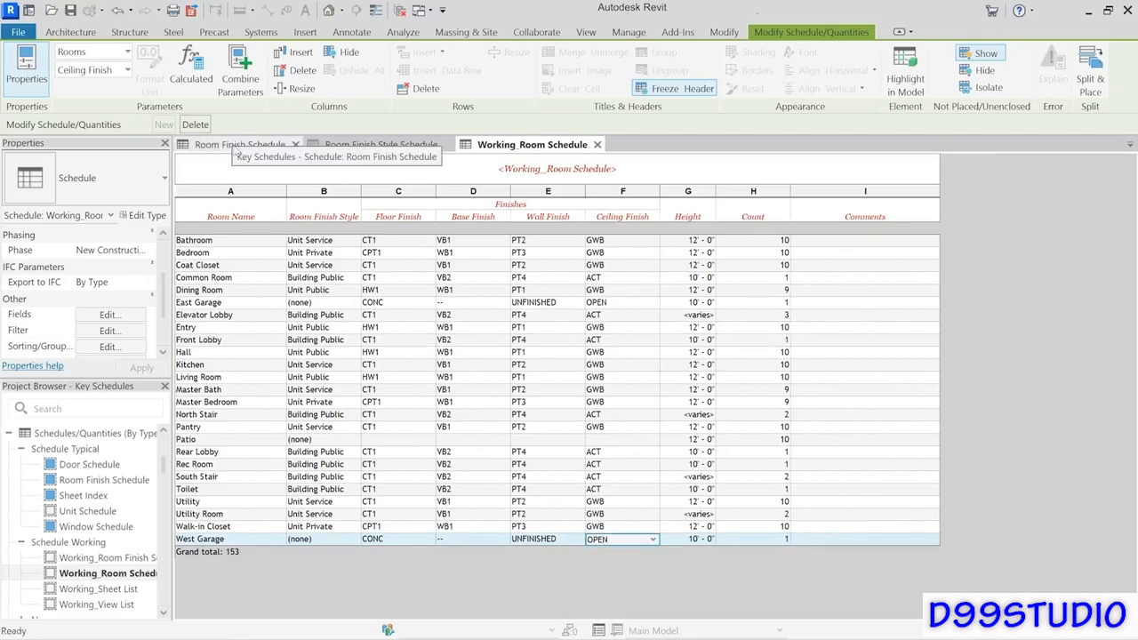
click(237, 146)
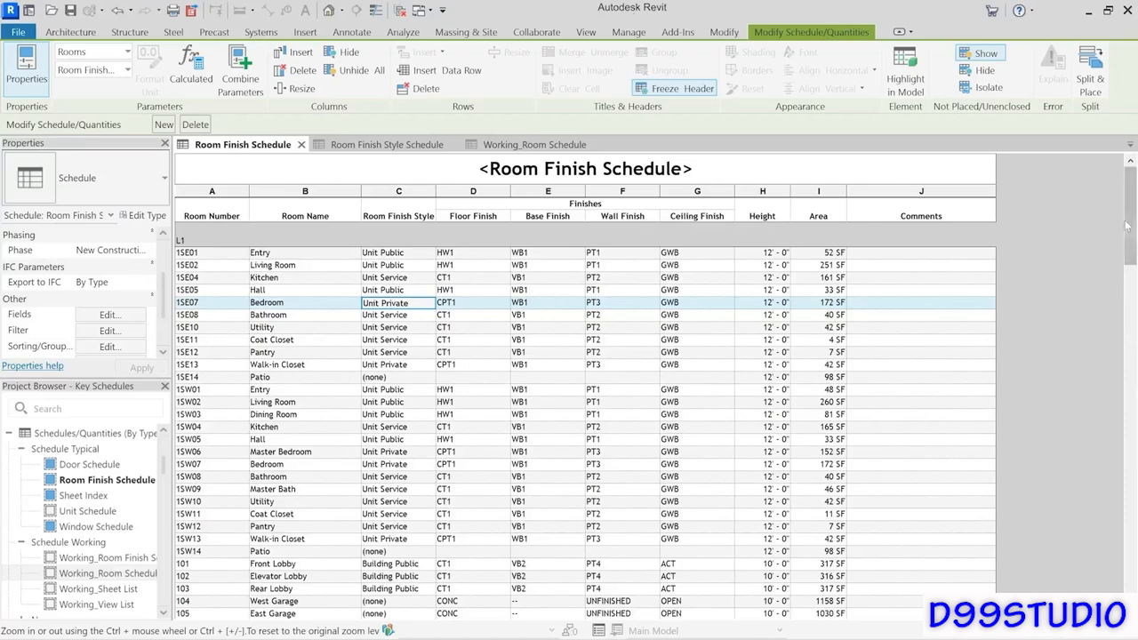
mouse_move(1126, 226)
mouse_down()
mouse_move(1127, 551)
mouse_move(1126, 215)
mouse_up()
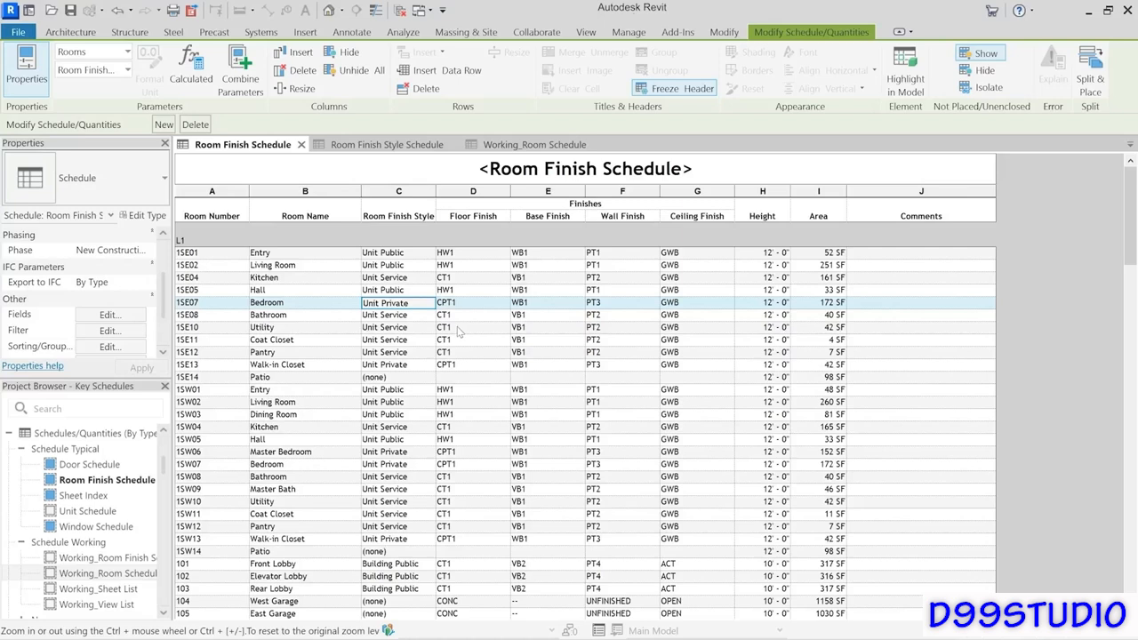
Step: In the Room Finish Style Schedule, change the Unit Service key's floor finish to CT2
click(380, 149)
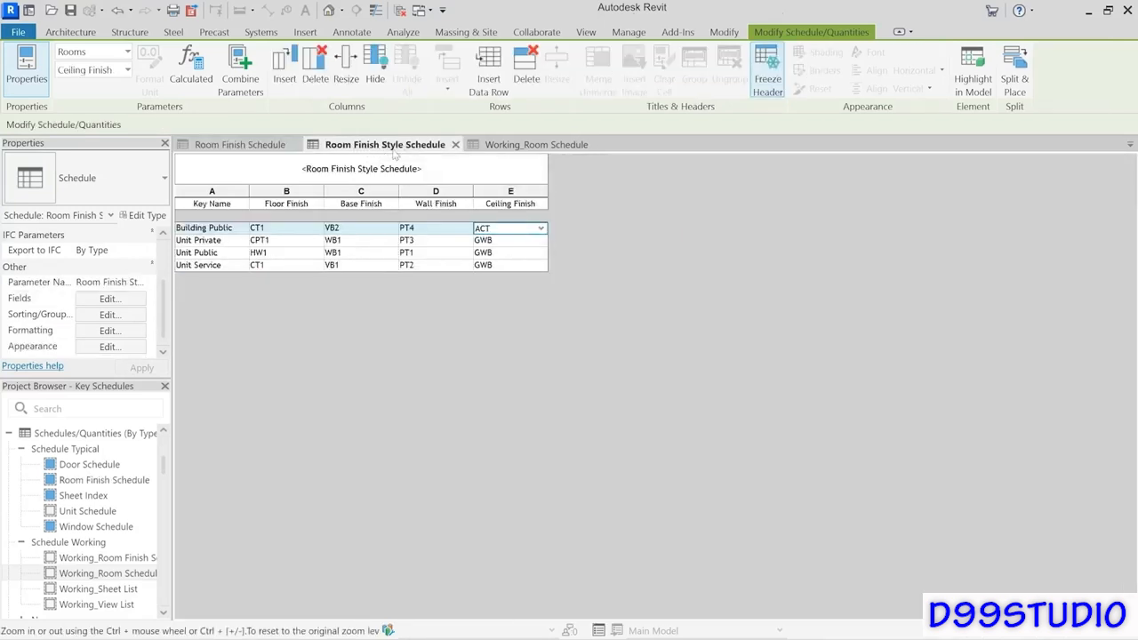
click(274, 267)
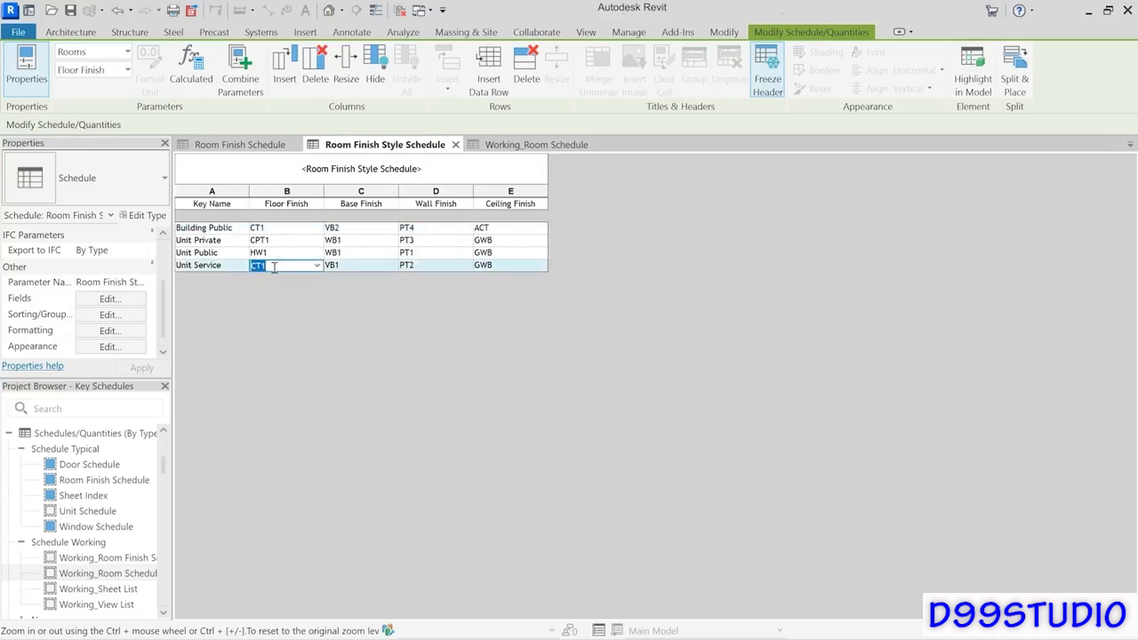
click(273, 267)
key(BackSpace)
text(2)
key(Return)
Step: Check the floor finishes of the Coat Closet, Pantry and Utility rooms in the Room Finish Schedule
click(244, 145)
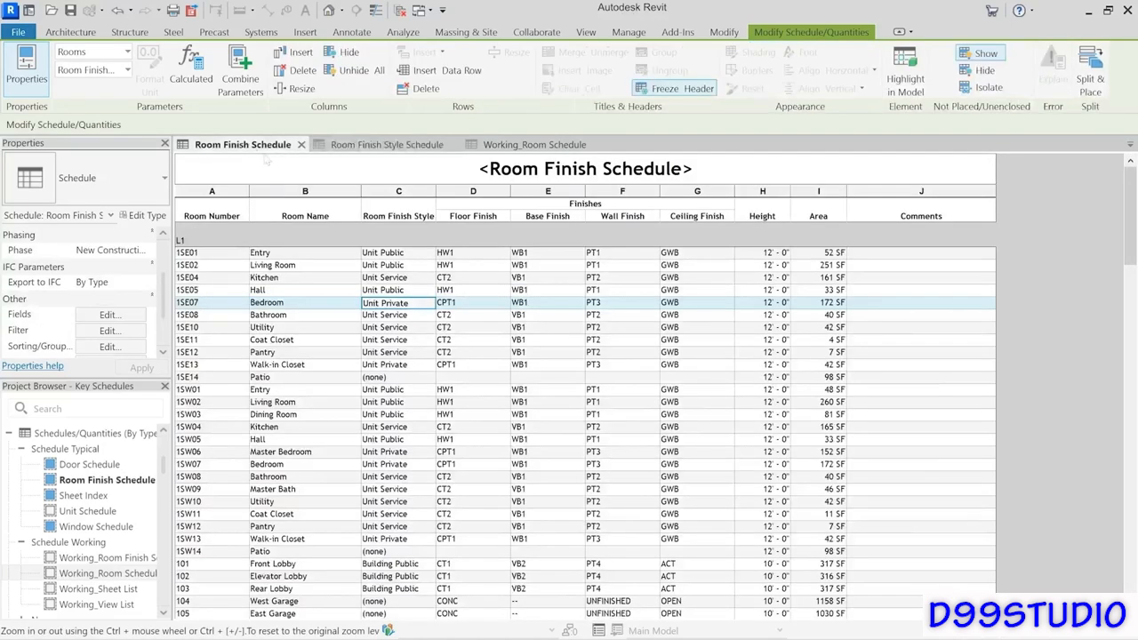
click(467, 342)
click(468, 353)
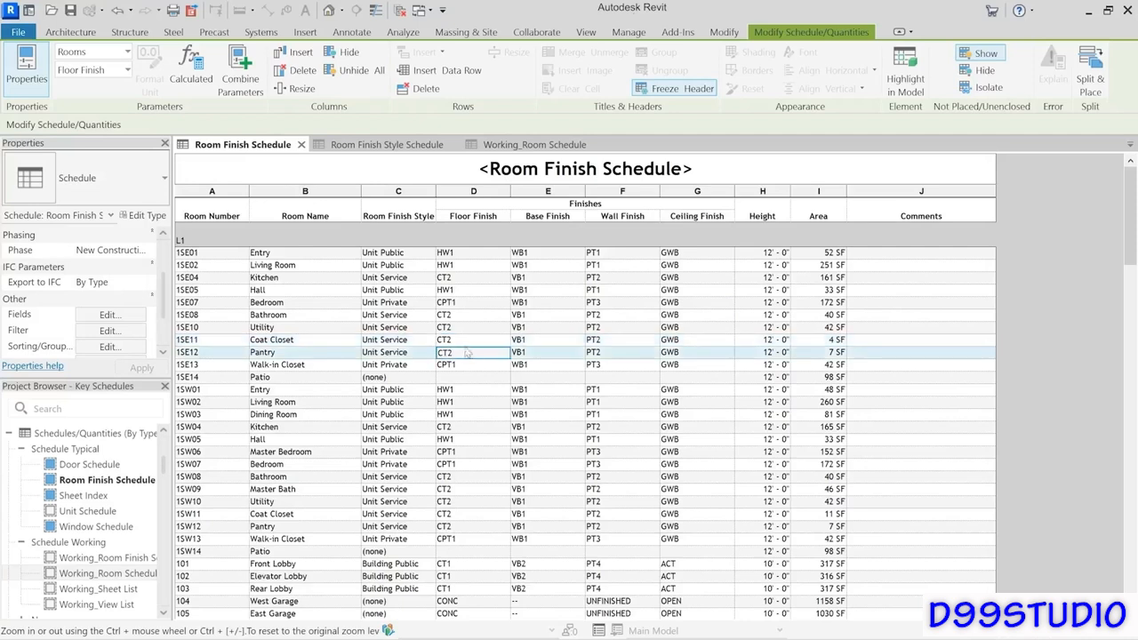
click(468, 330)
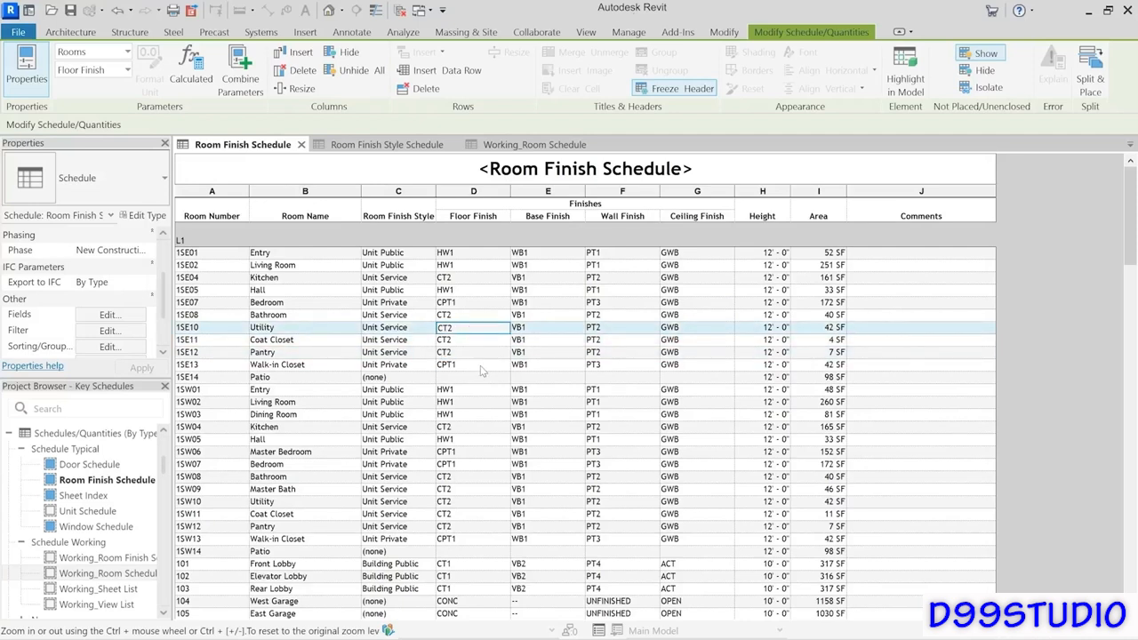